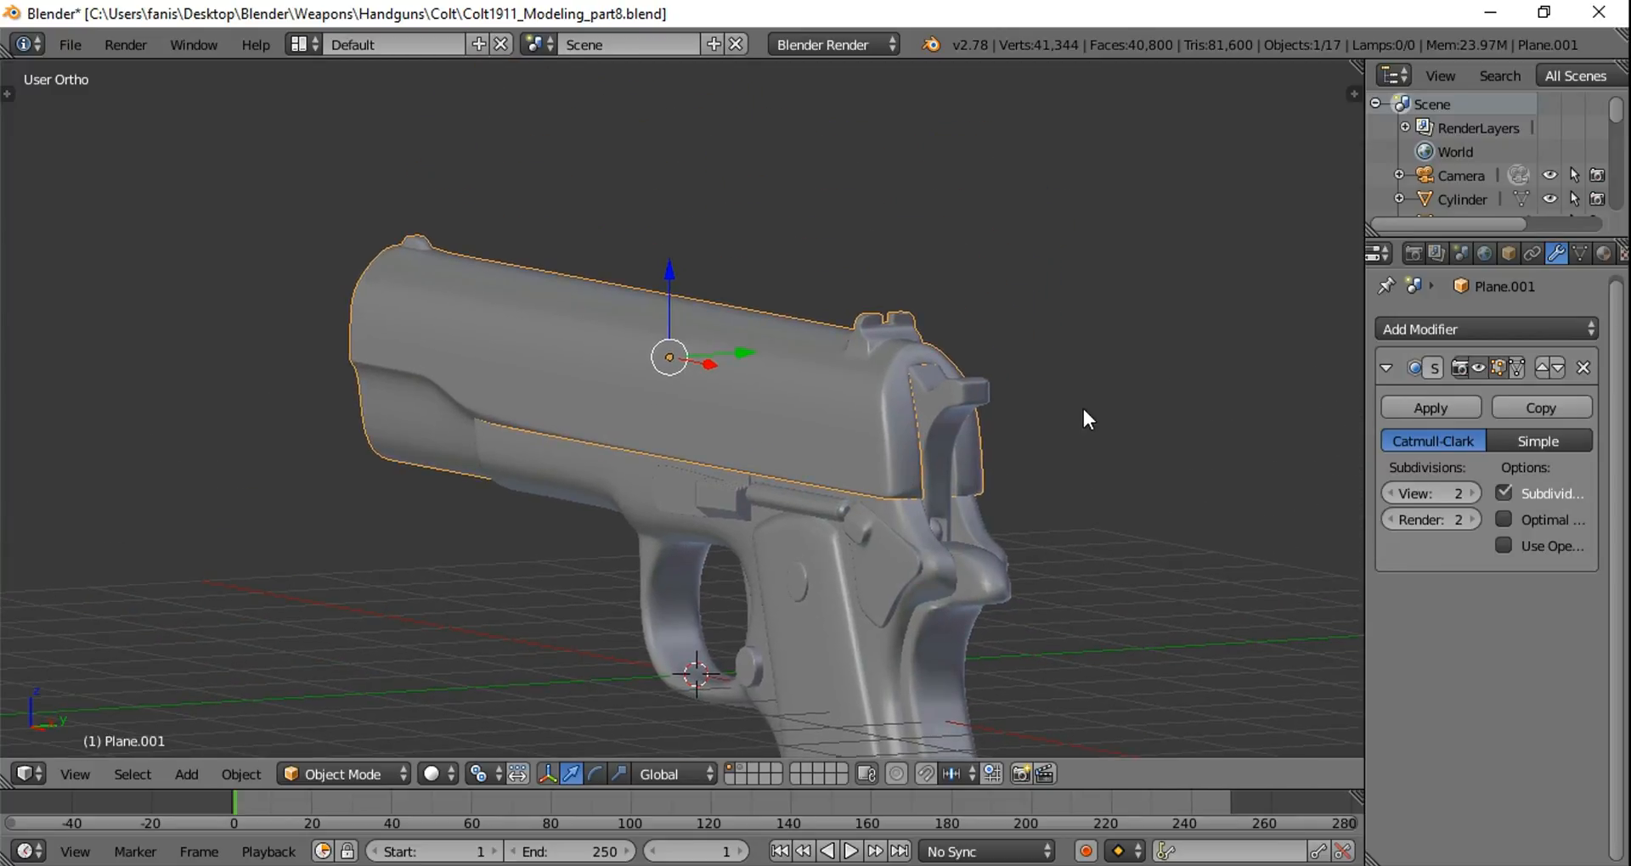
Step: Hide every object except the slide and open its mesh for editing in vertex selection mode
key(shift+h)
middle_drag(1119, 440, 972, 447)
key(Tab)
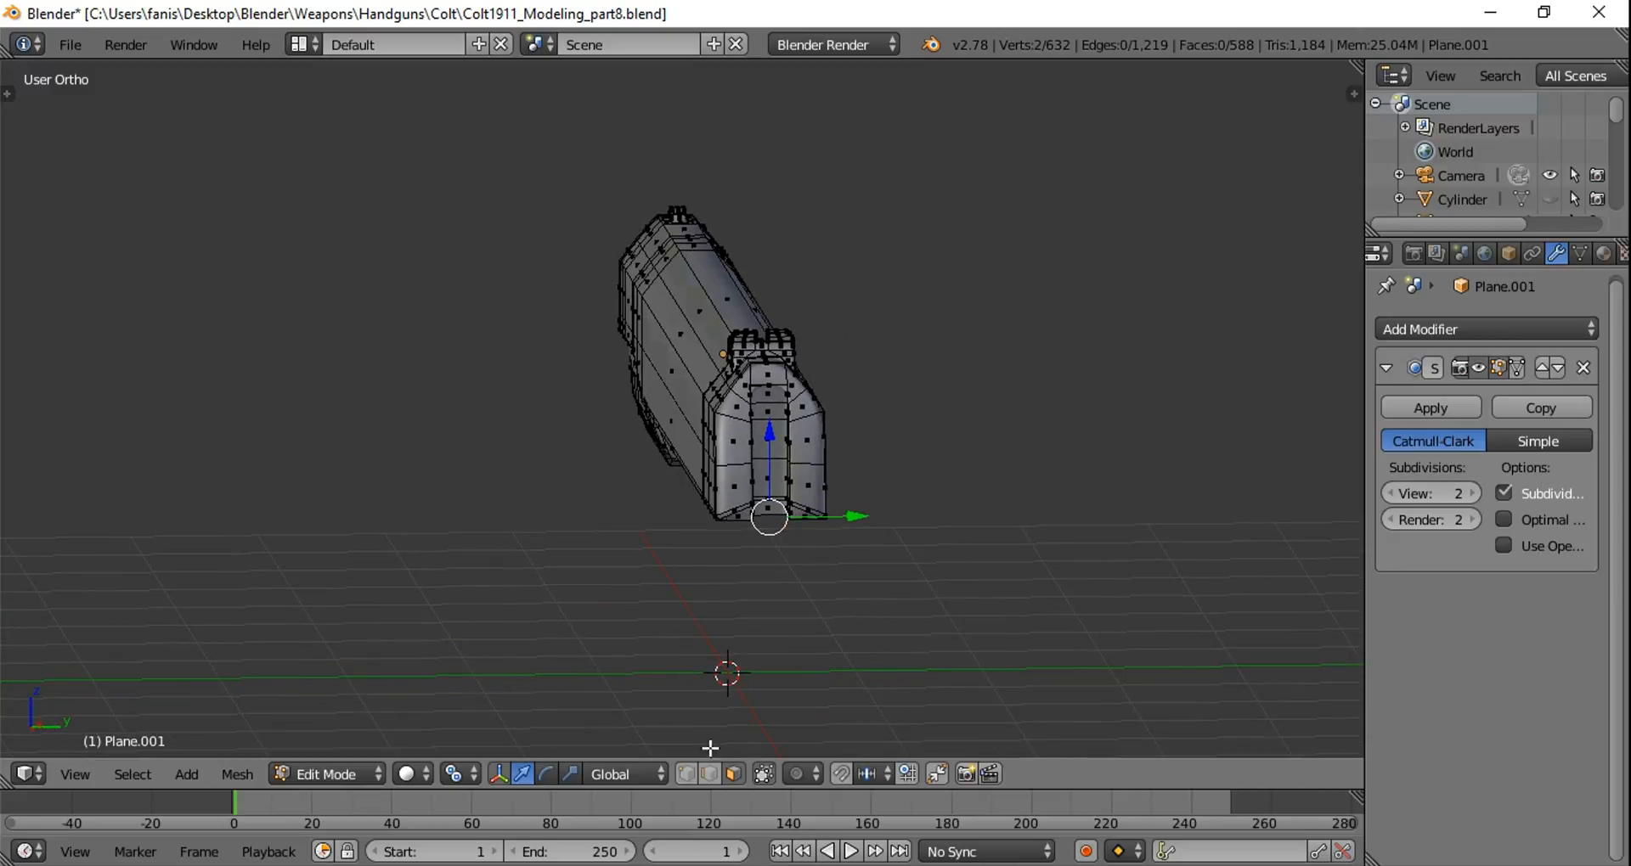
click(690, 772)
scroll(796, 423, up, 3)
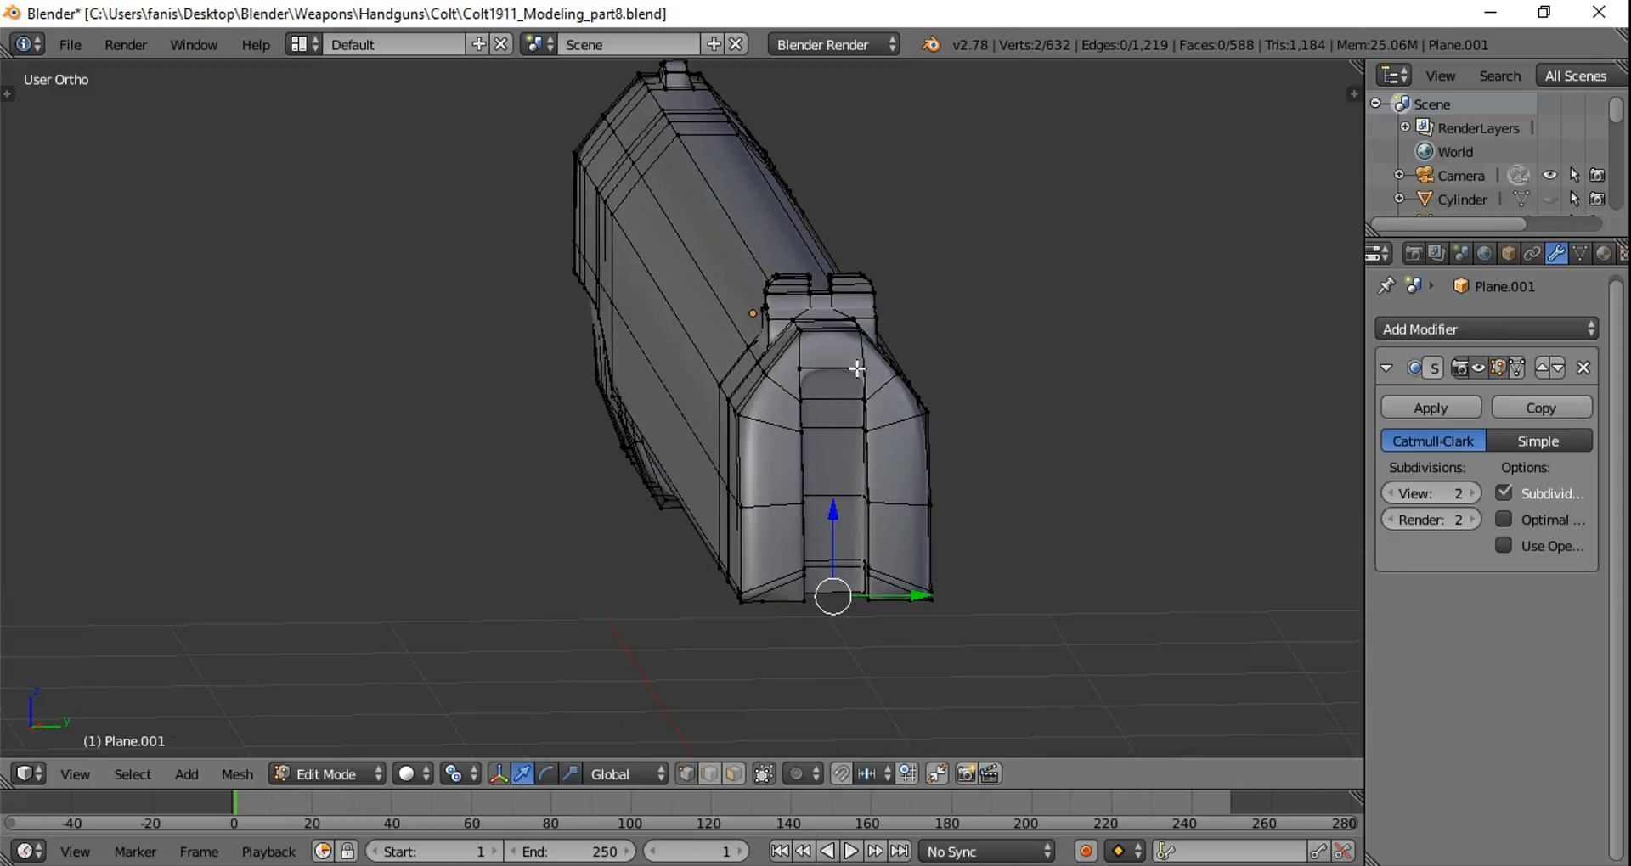
Step: Add a centred loop cut running up the slide's rear face and along its top ridge
key(ctrl+r)
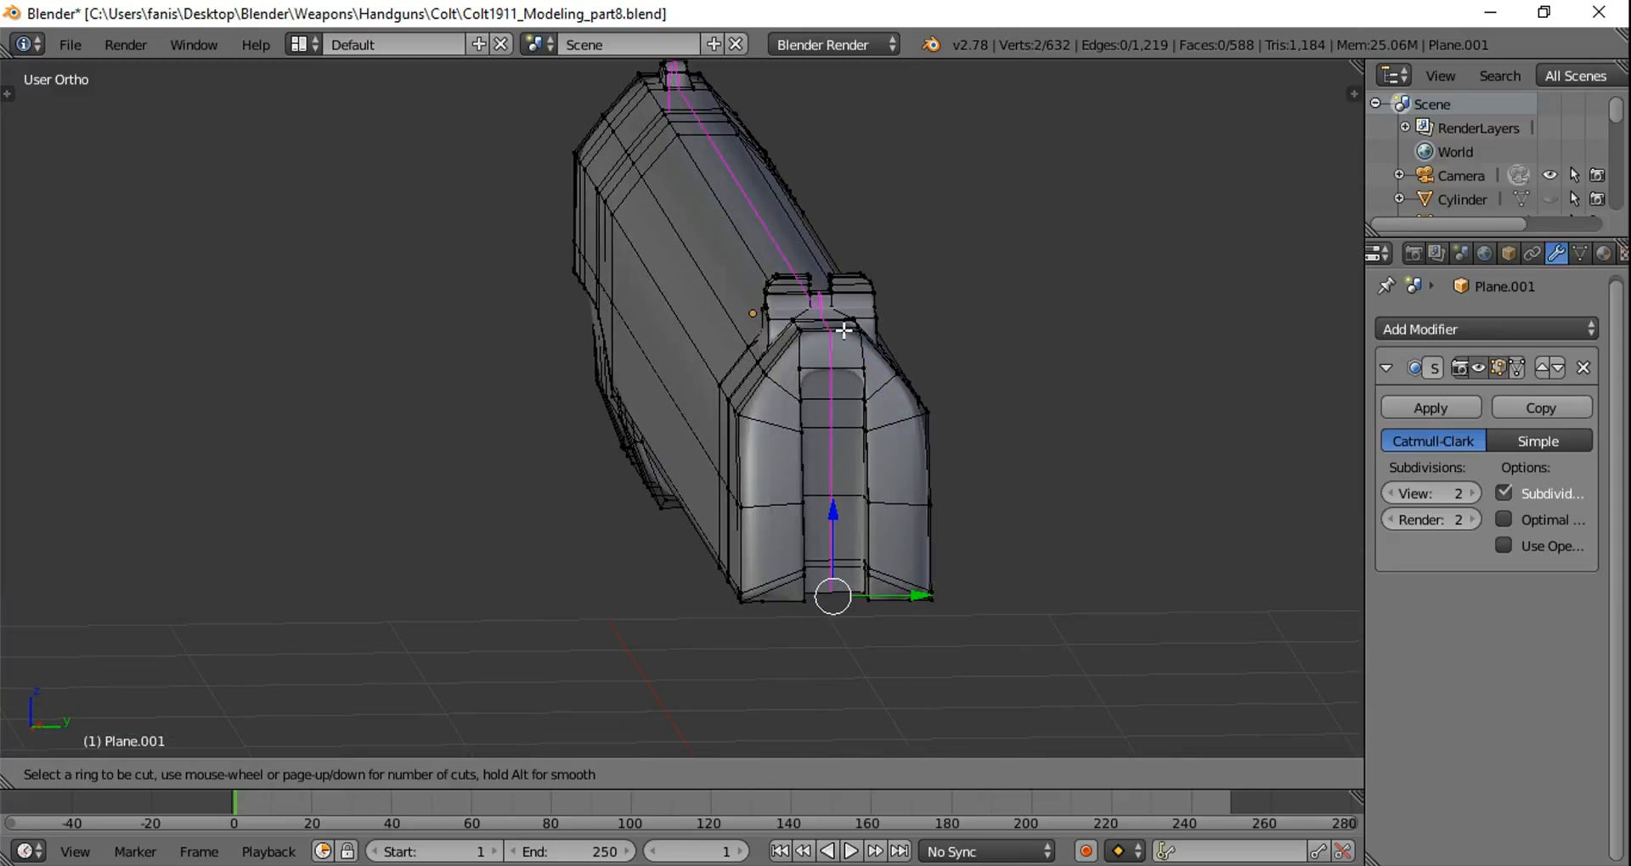
click(843, 330)
right_click(843, 330)
middle_drag(820, 393, 835, 411)
Step: Add a centred loop cut along the underside of the slide's lower front section and clear the selection
key(ctrl+r)
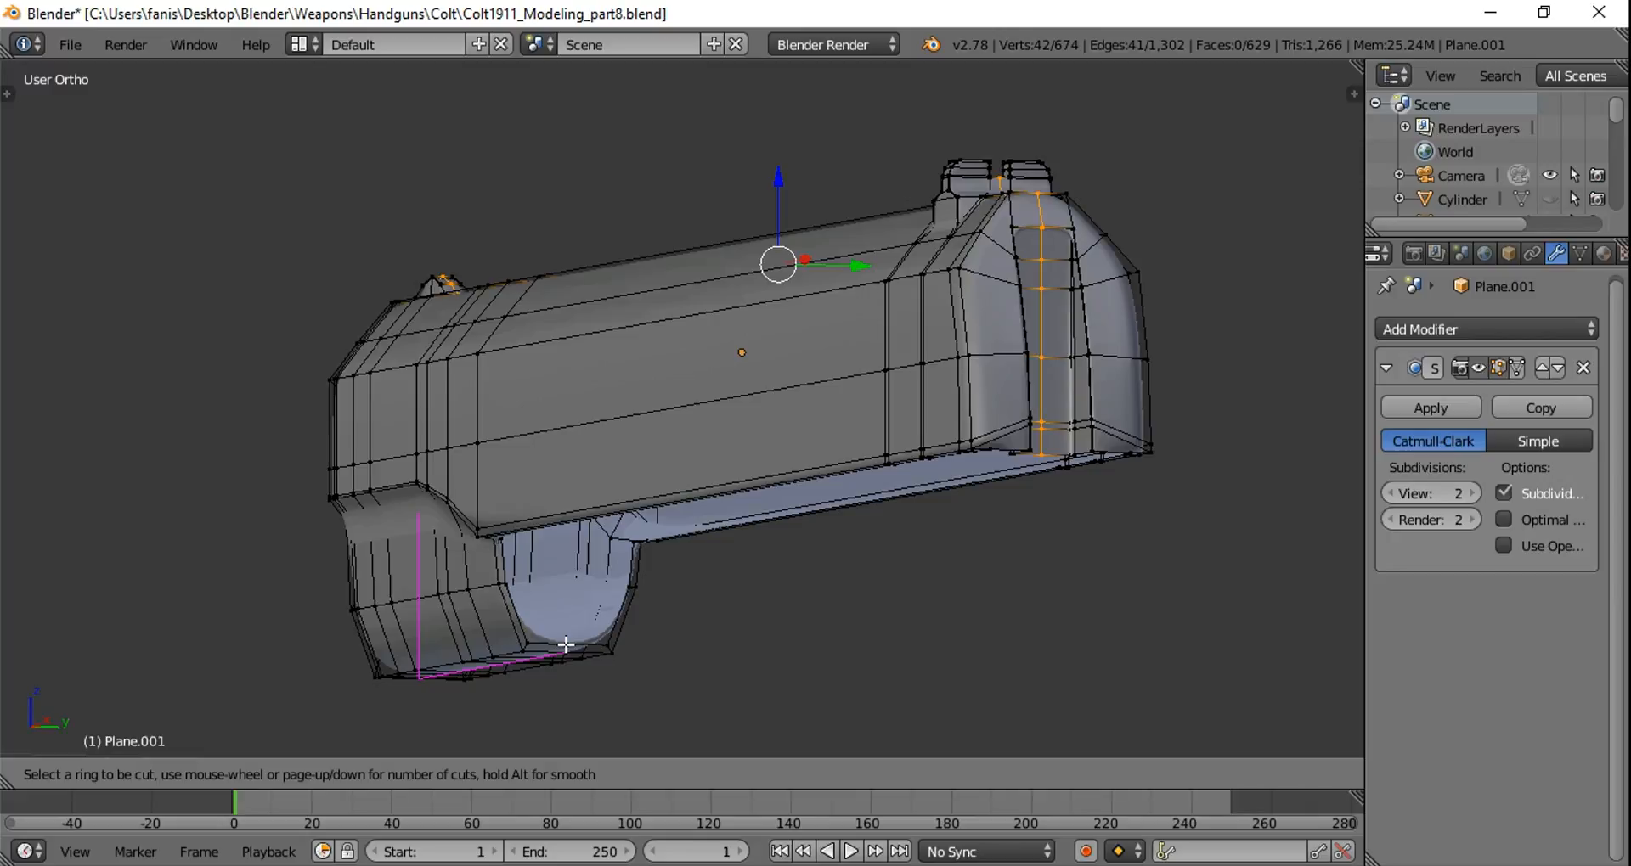
click(566, 646)
right_click(566, 646)
middle_drag(730, 567, 698, 586)
key(a)
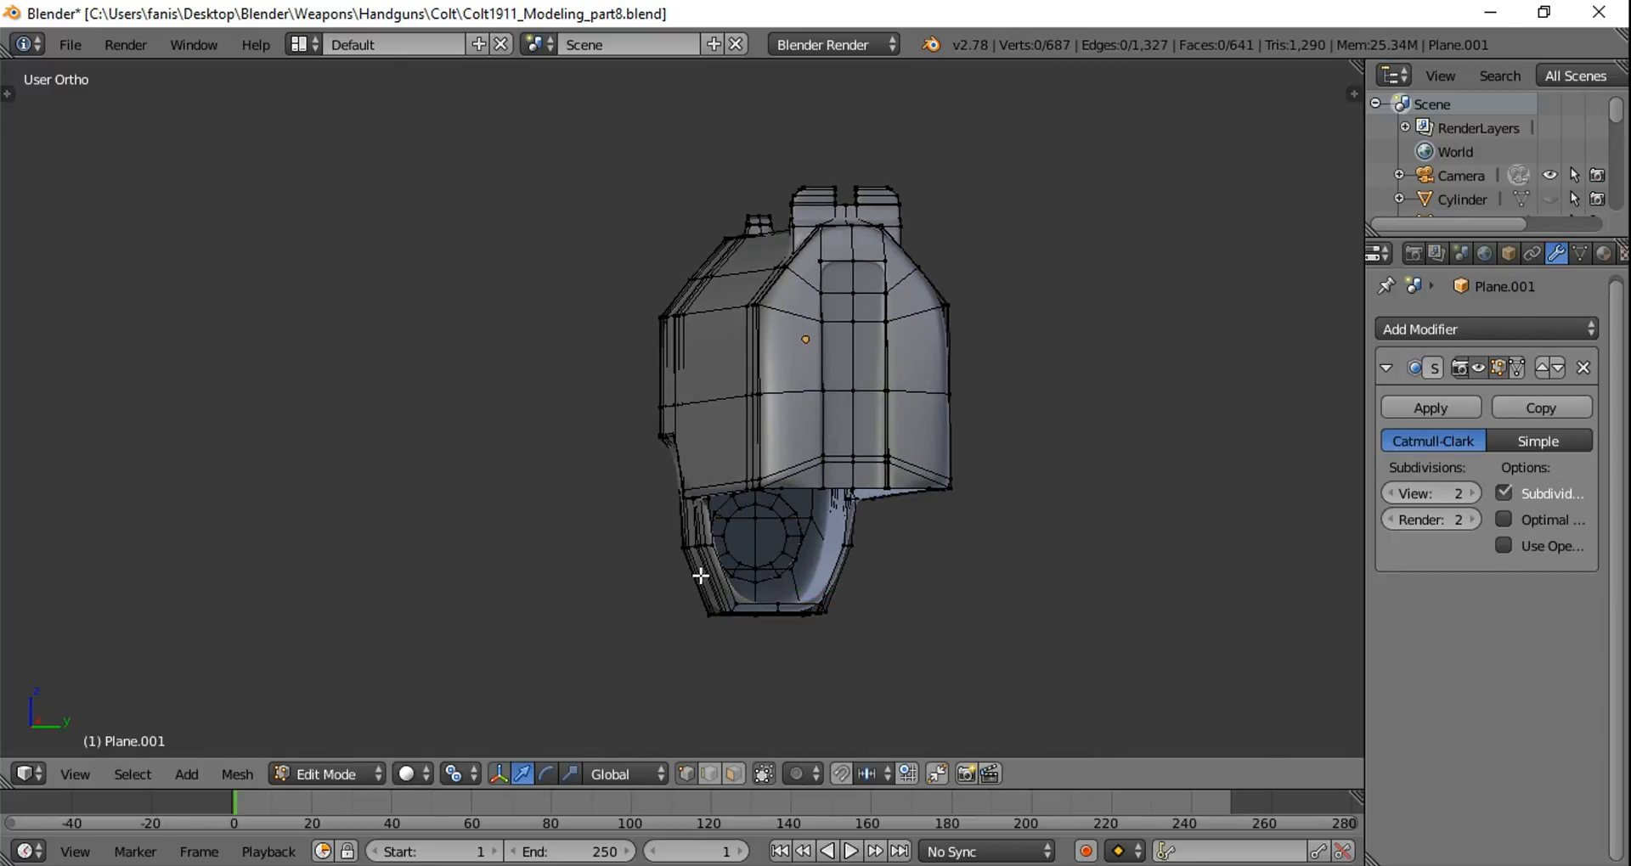
Step: Delete the vertices of the slide's +Y half in right-view wireframe, and turn on the Screencast Keys display
key(KP_3)
key(z)
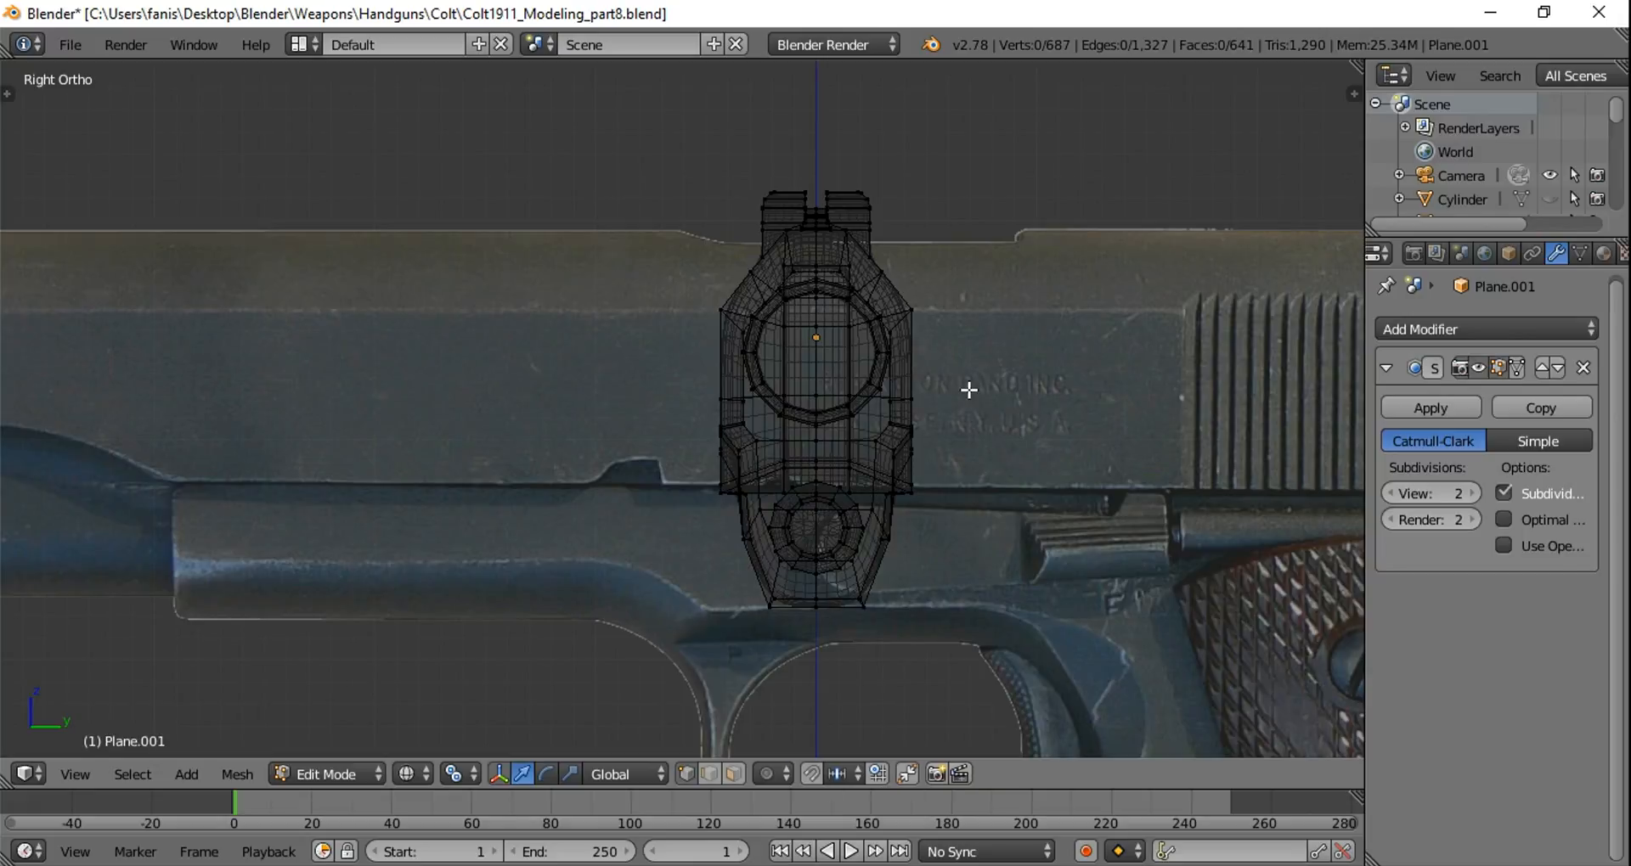
key(a)
key(a)
key(b)
drag(822, 151, 1020, 667)
key(n)
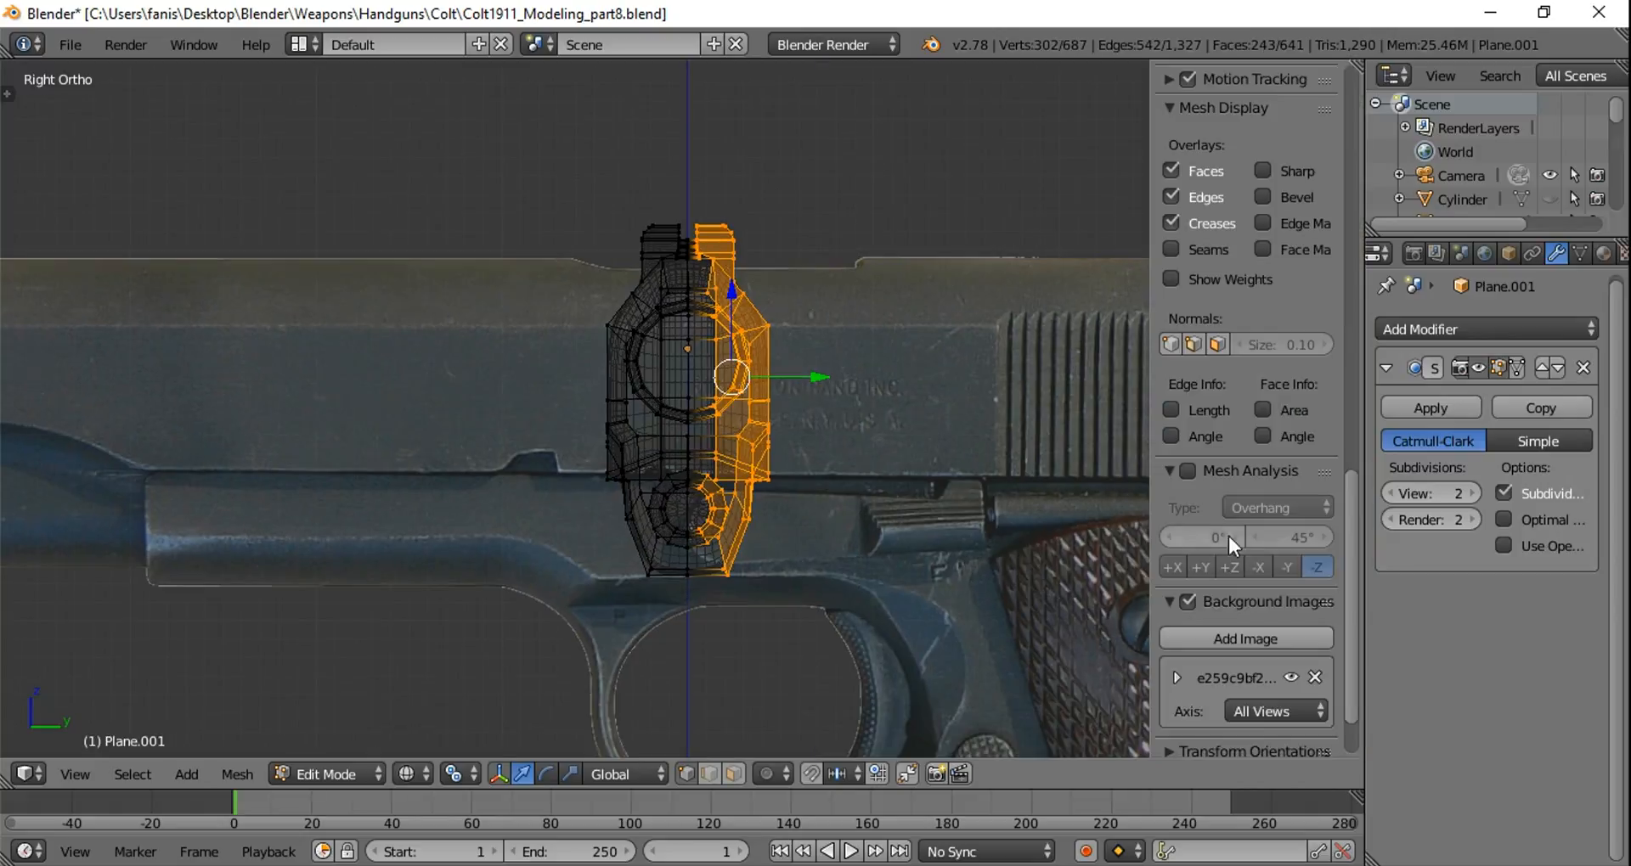
scroll(1242, 487, down, 3)
click(1221, 737)
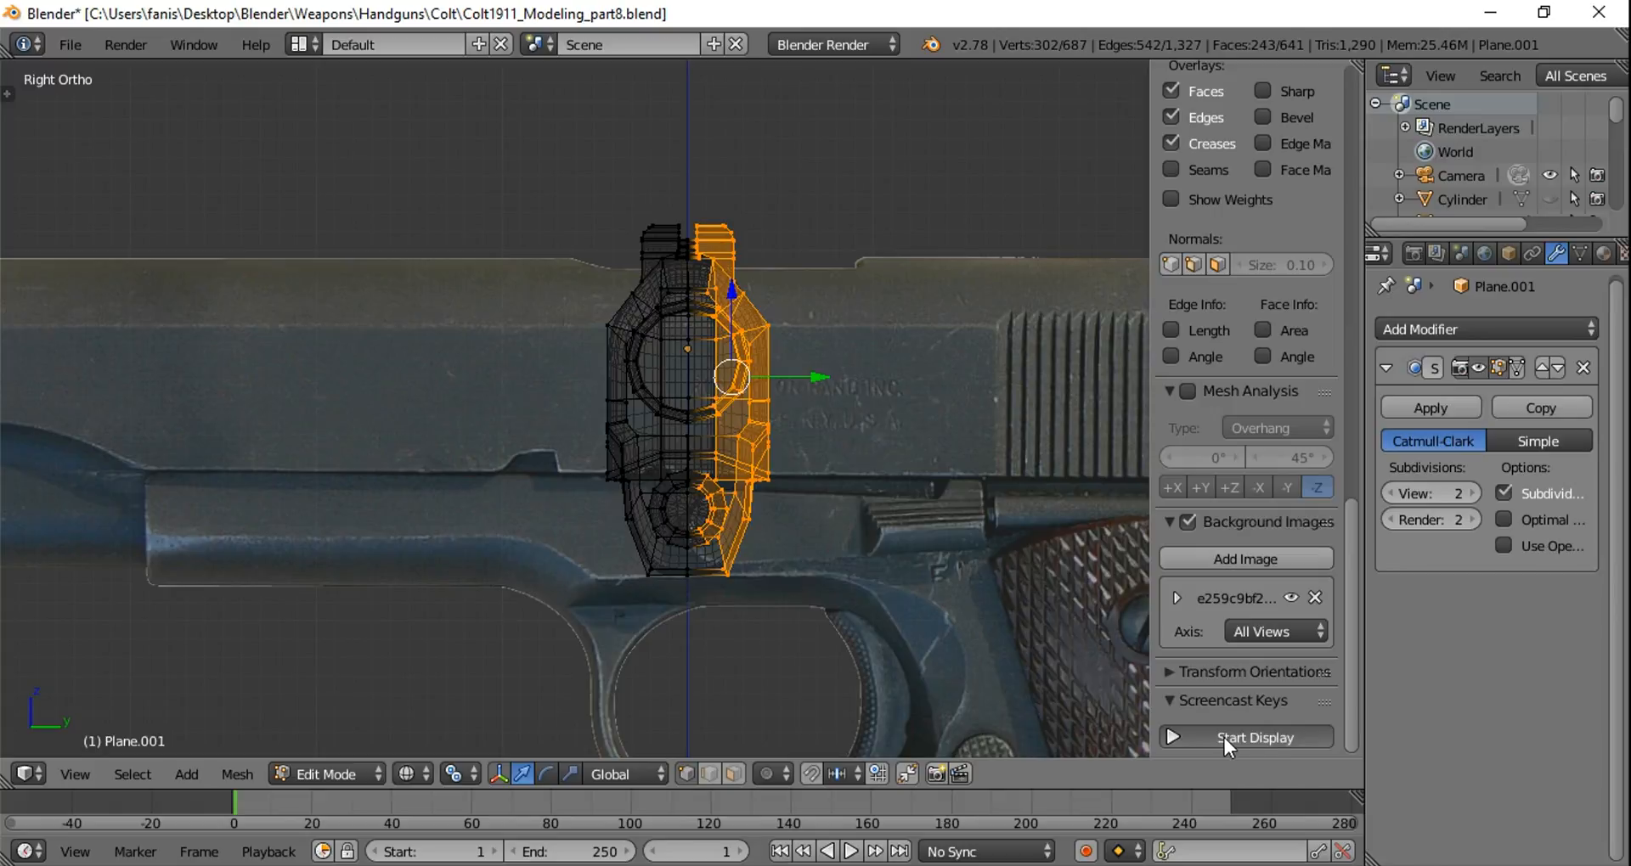
key(n)
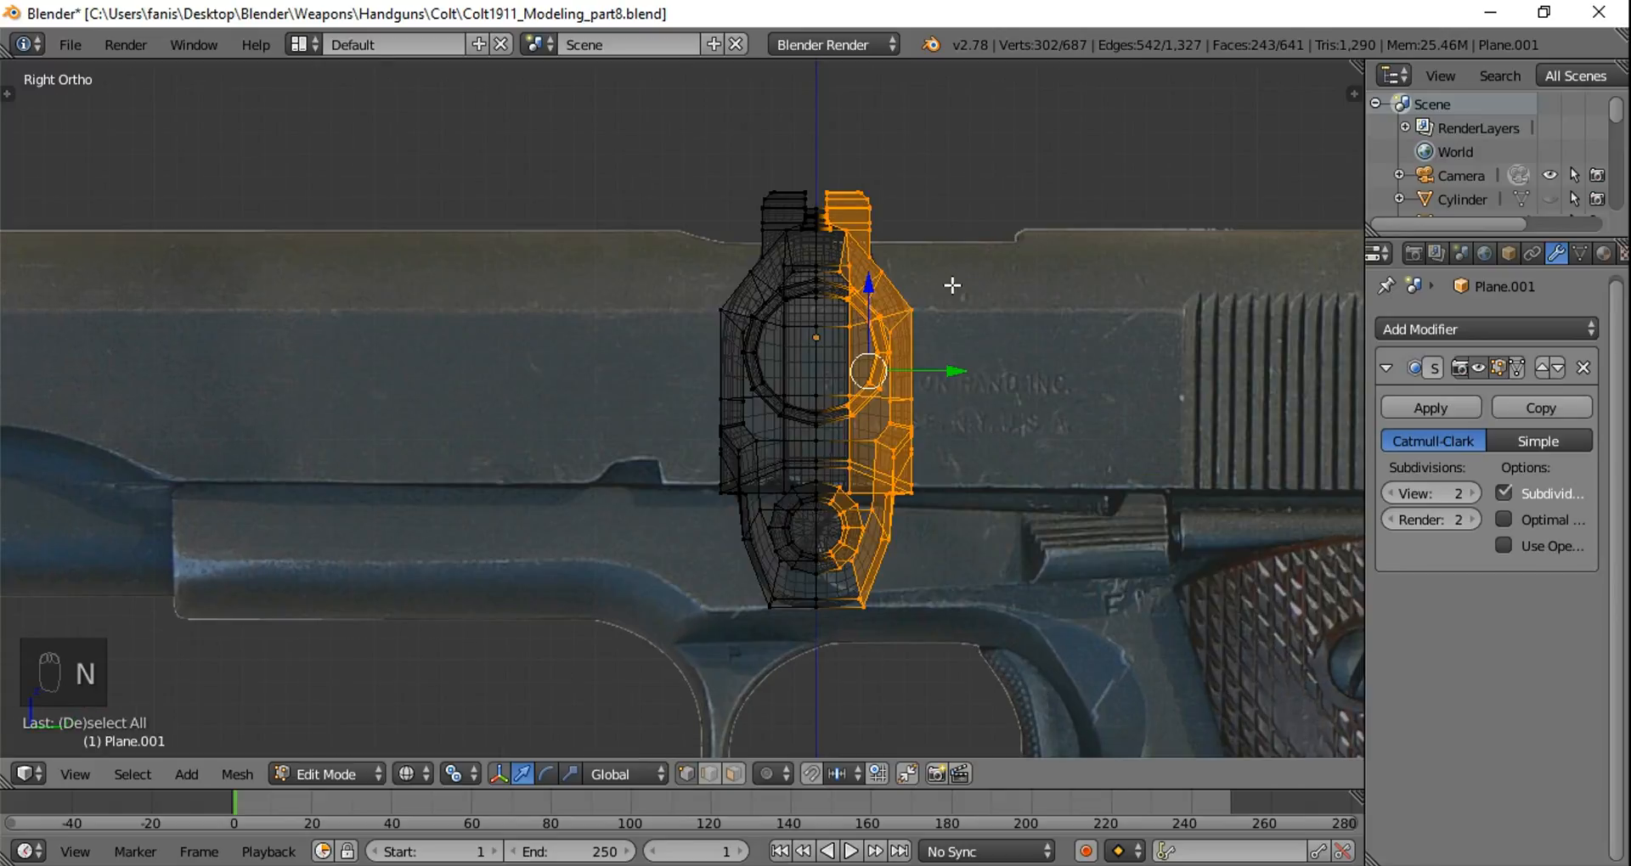
key(x)
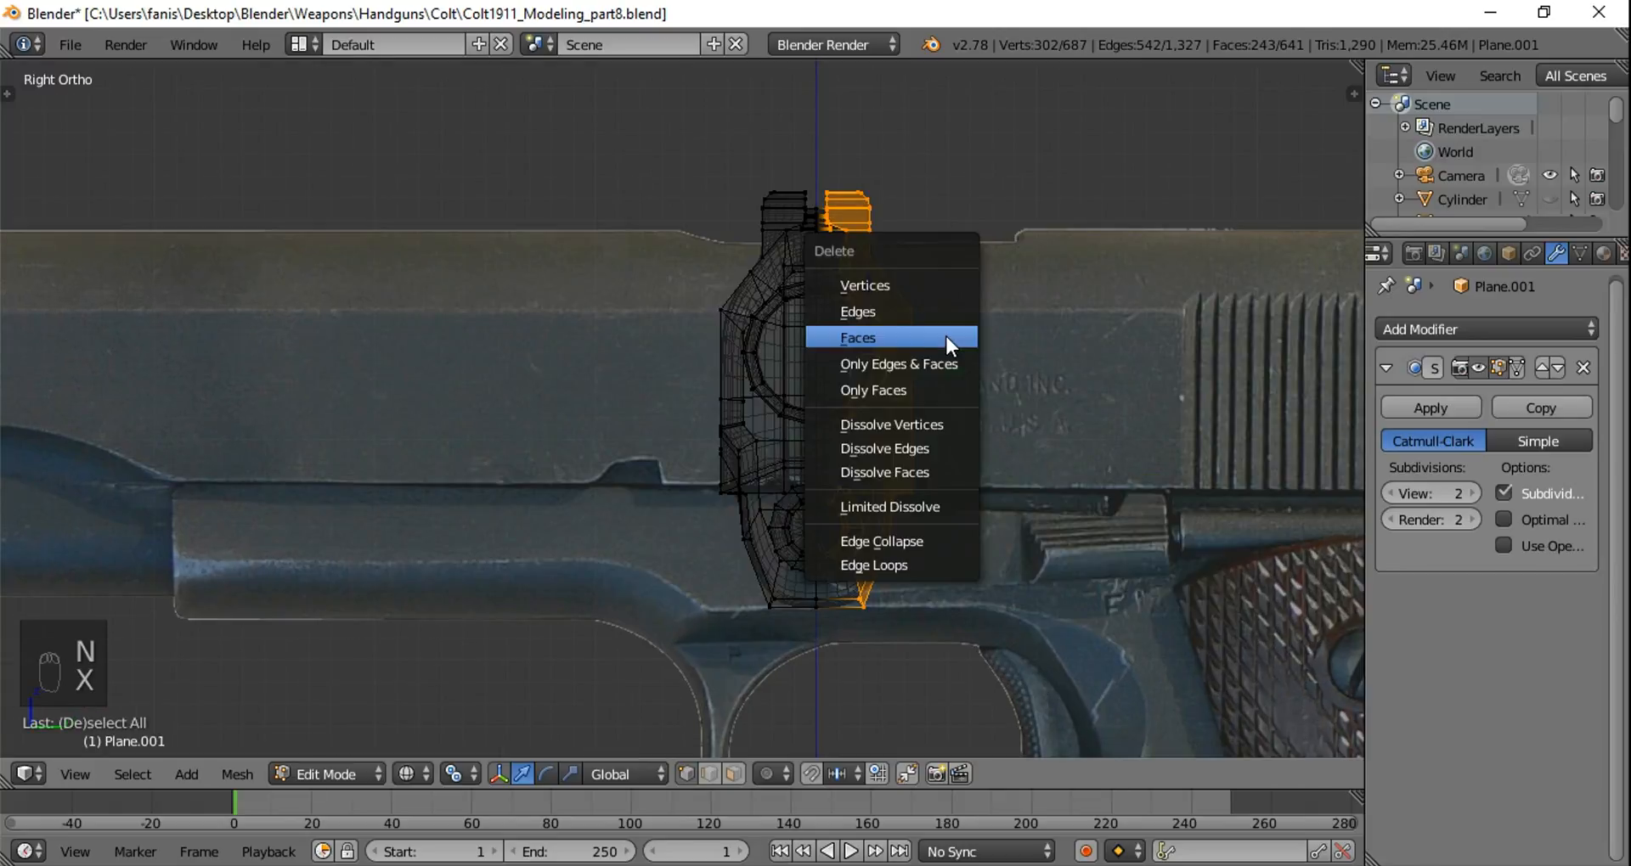
click(924, 280)
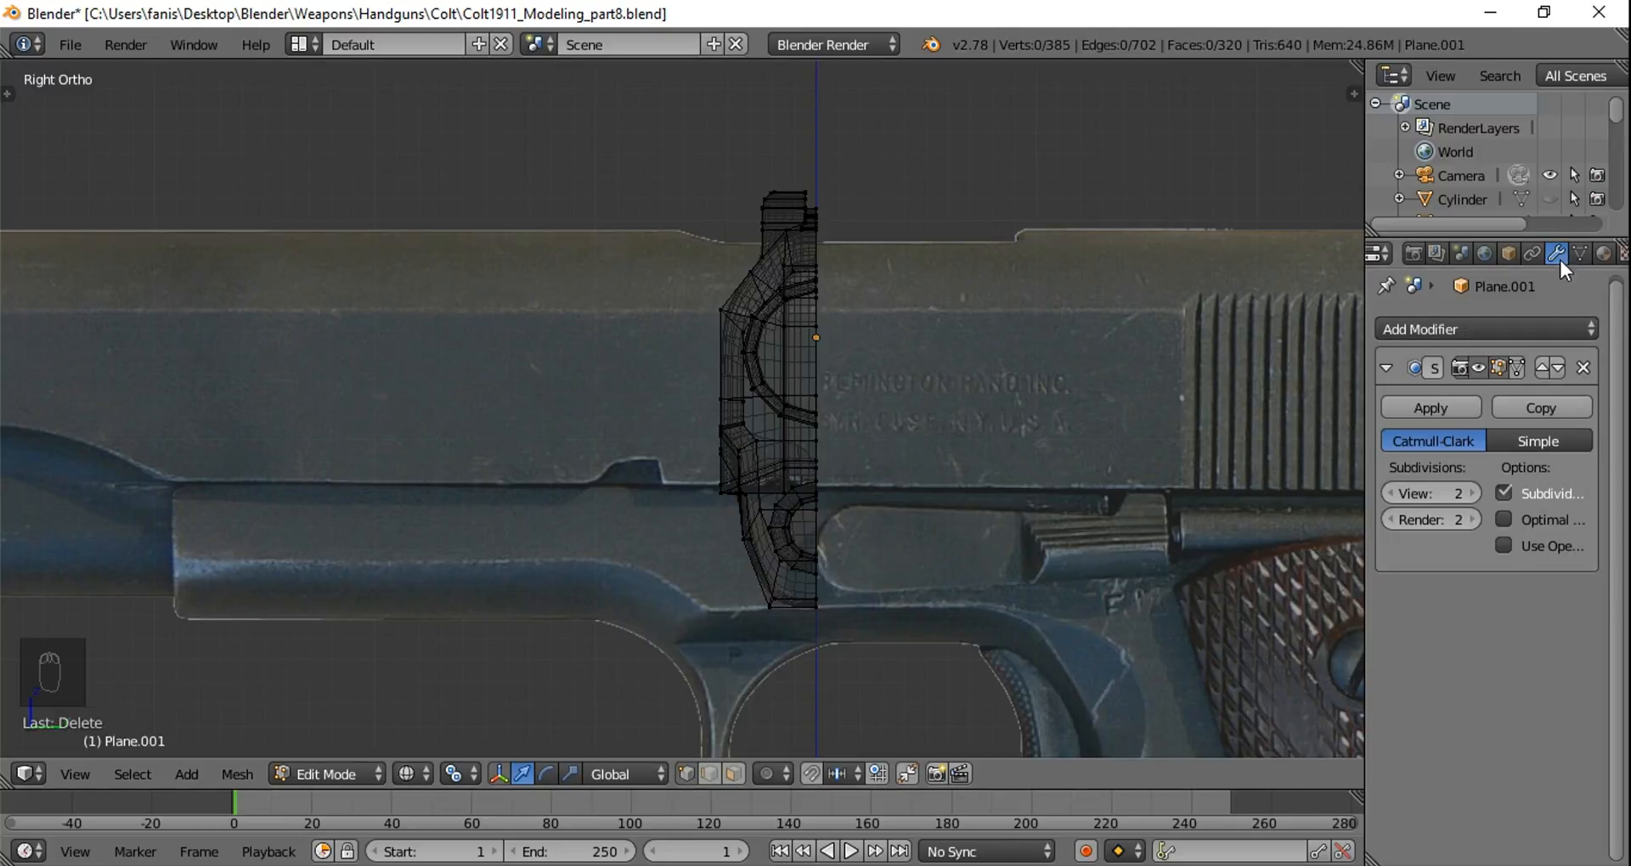
Step: Add a Mirror modifier above the Subdivision Surface, mirroring only on Z with Clipping enabled
click(1478, 327)
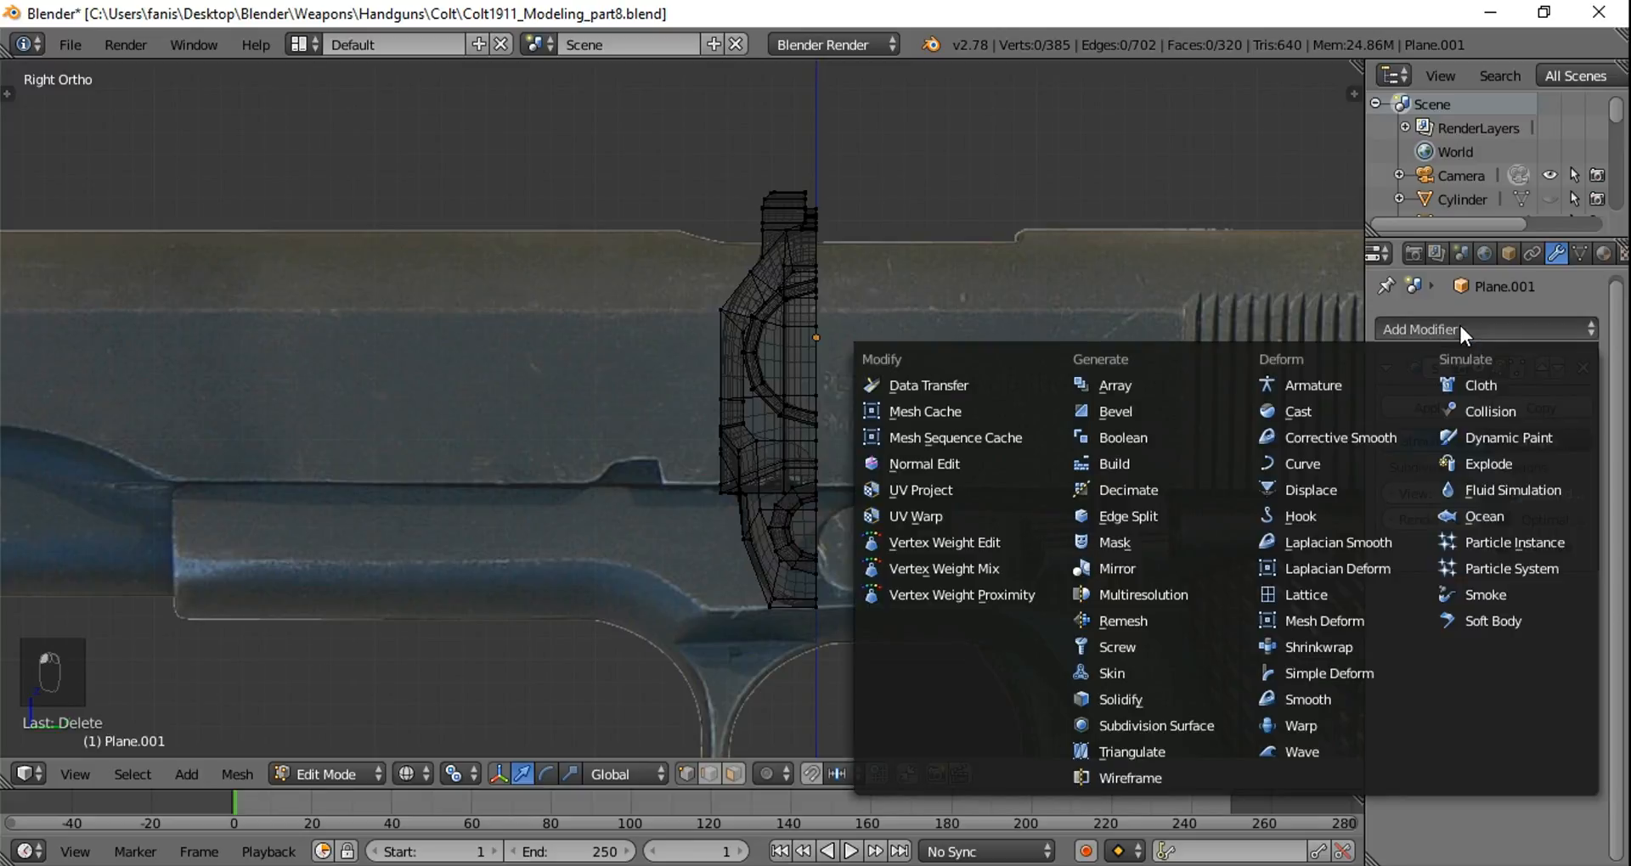
click(1150, 569)
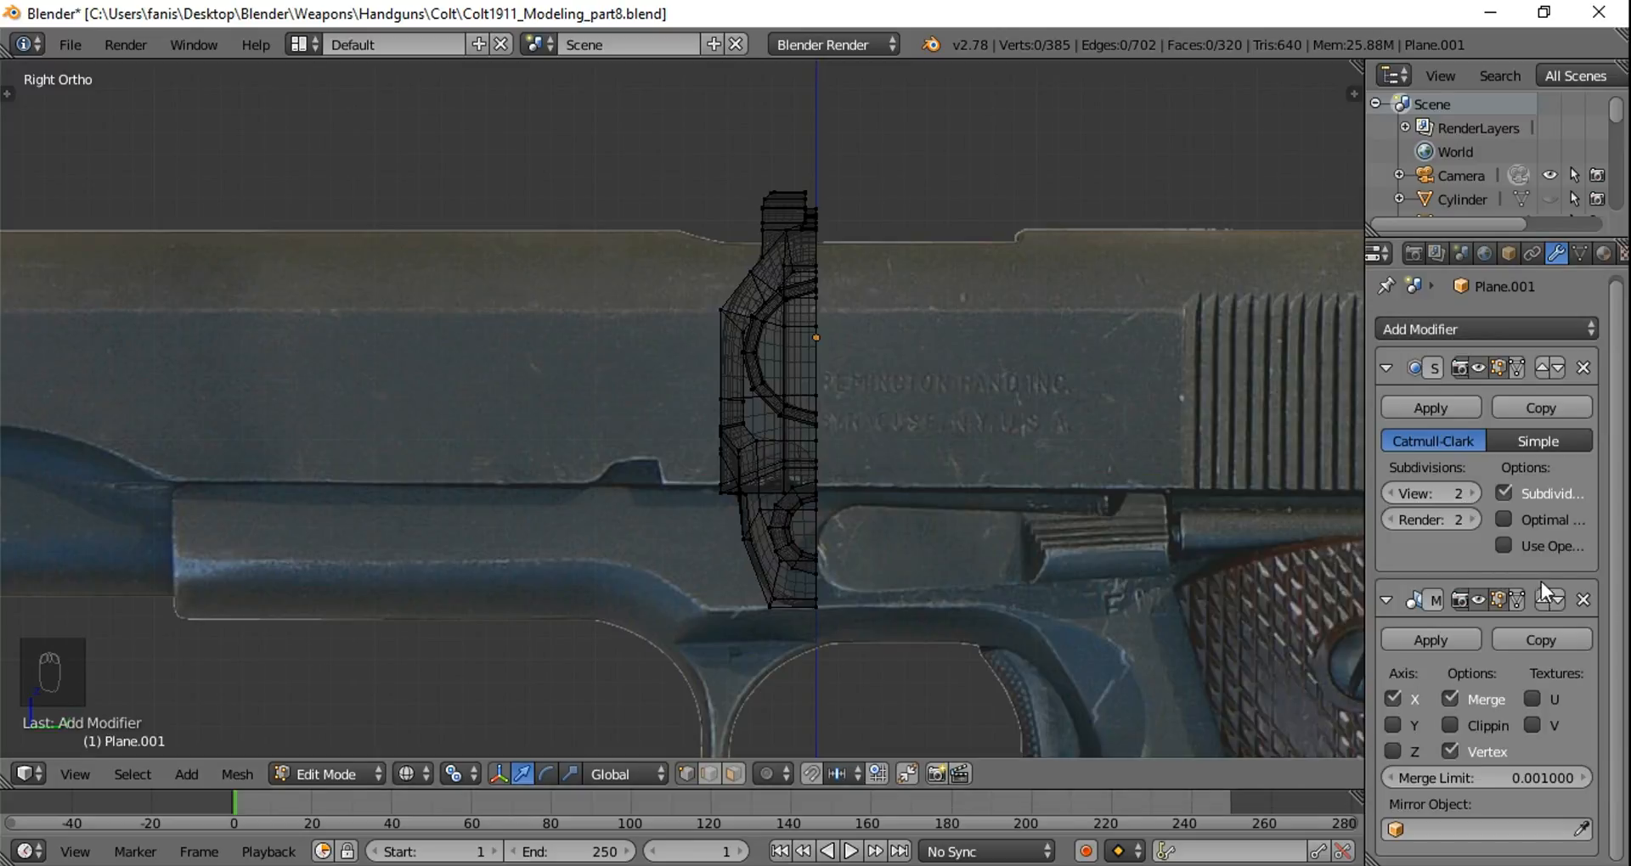
click(1542, 600)
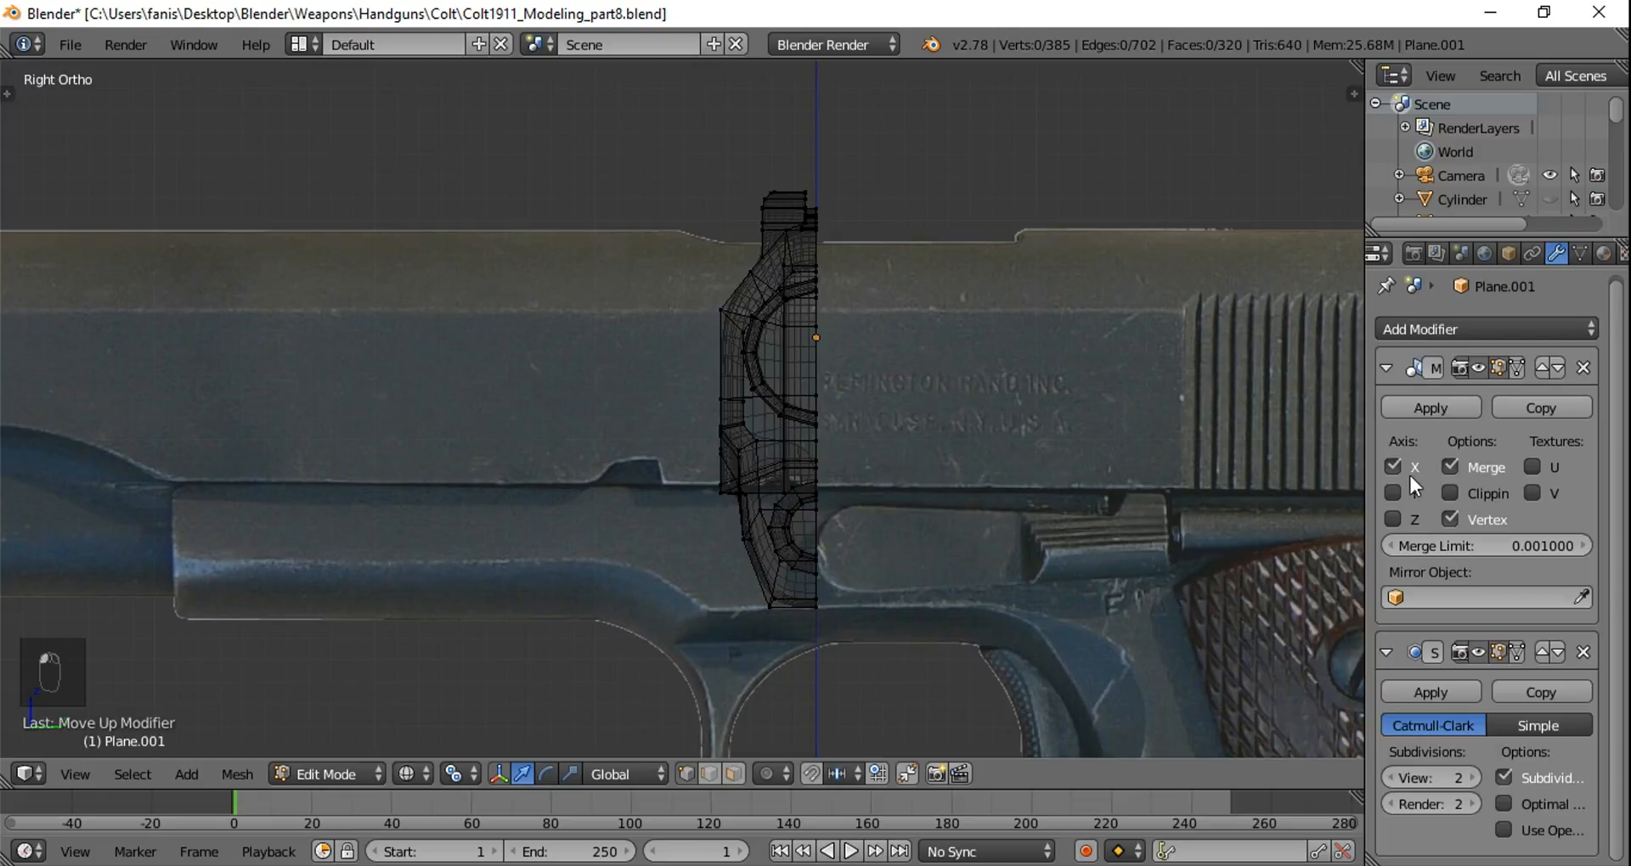
click(1391, 519)
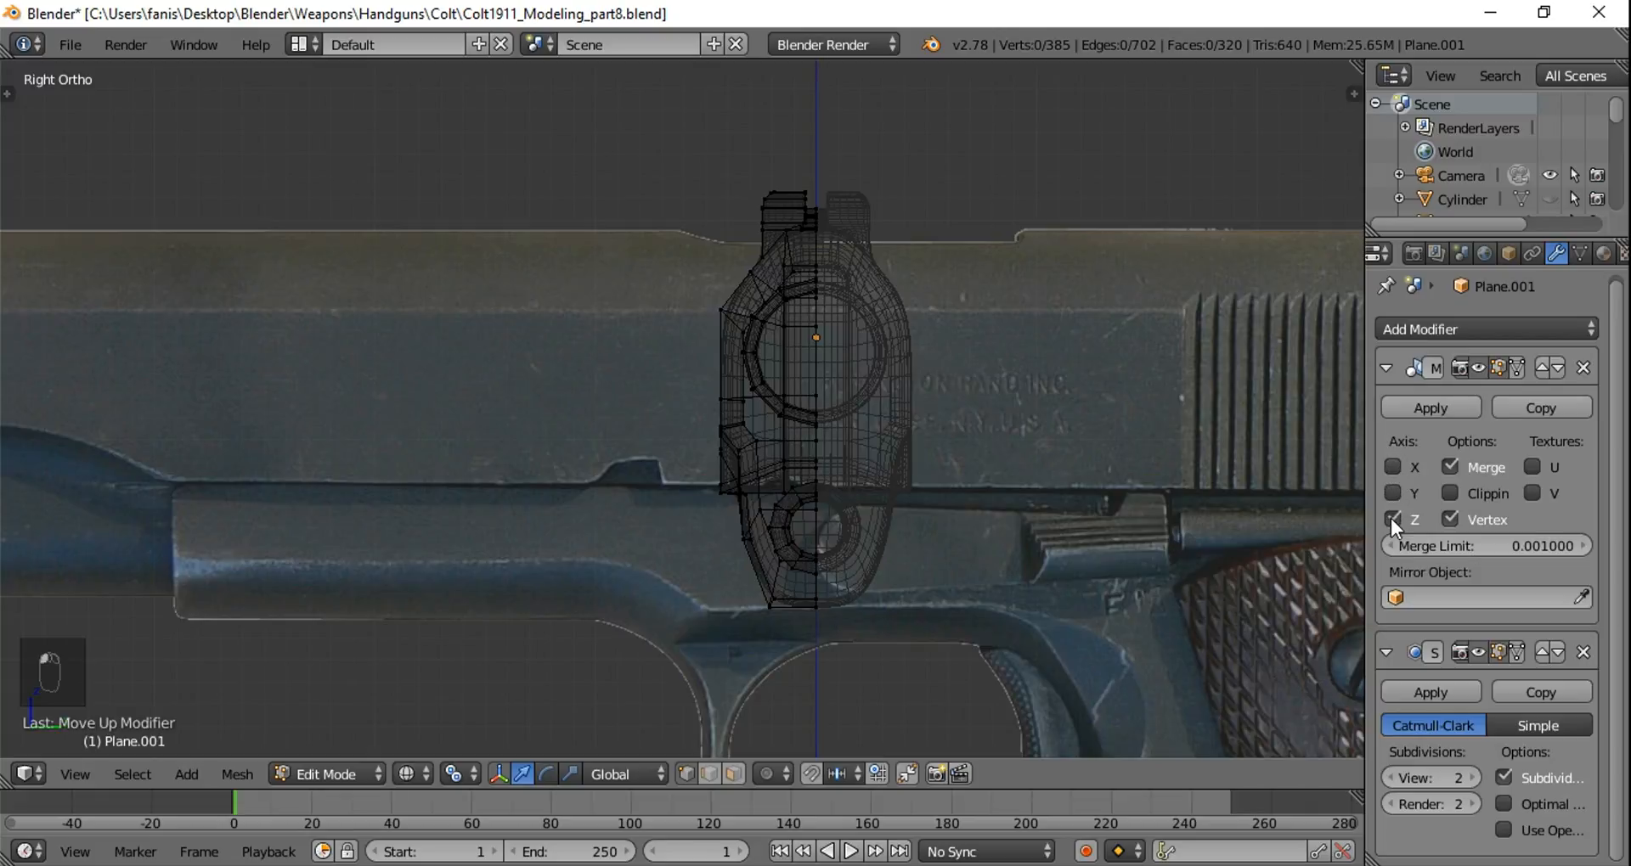
click(1449, 492)
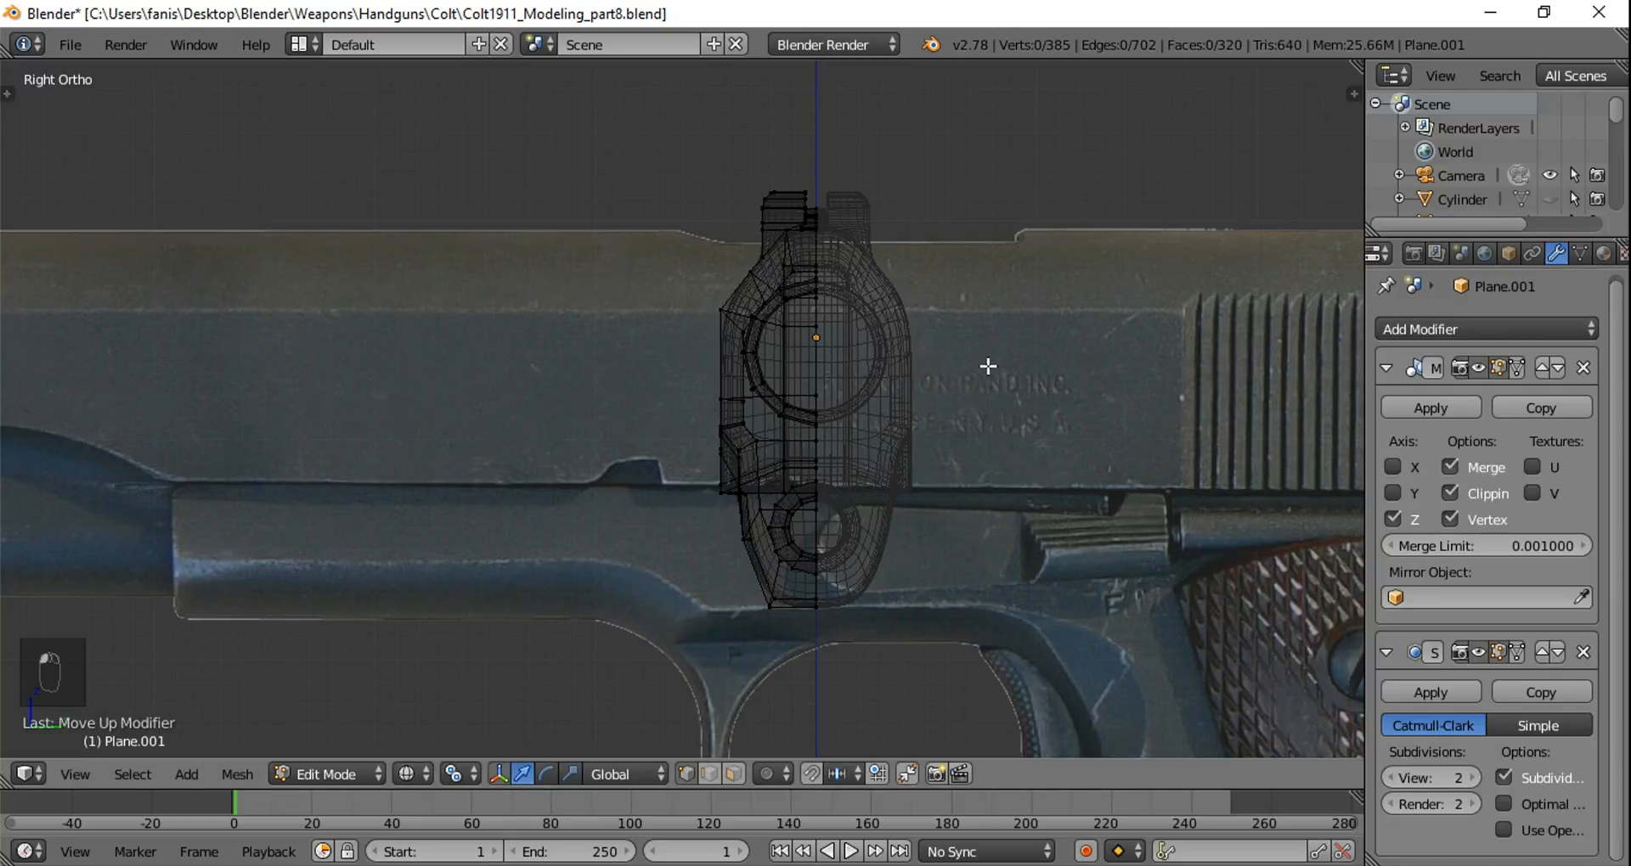
Step: Move the slide's open centre edge loop slightly along Y against the mirror plane in solid shading
key(Tab)
key(z)
mouse_move(965, 367)
middle_down()
mouse_move(1037, 390)
mouse_move(1009, 373)
middle_up()
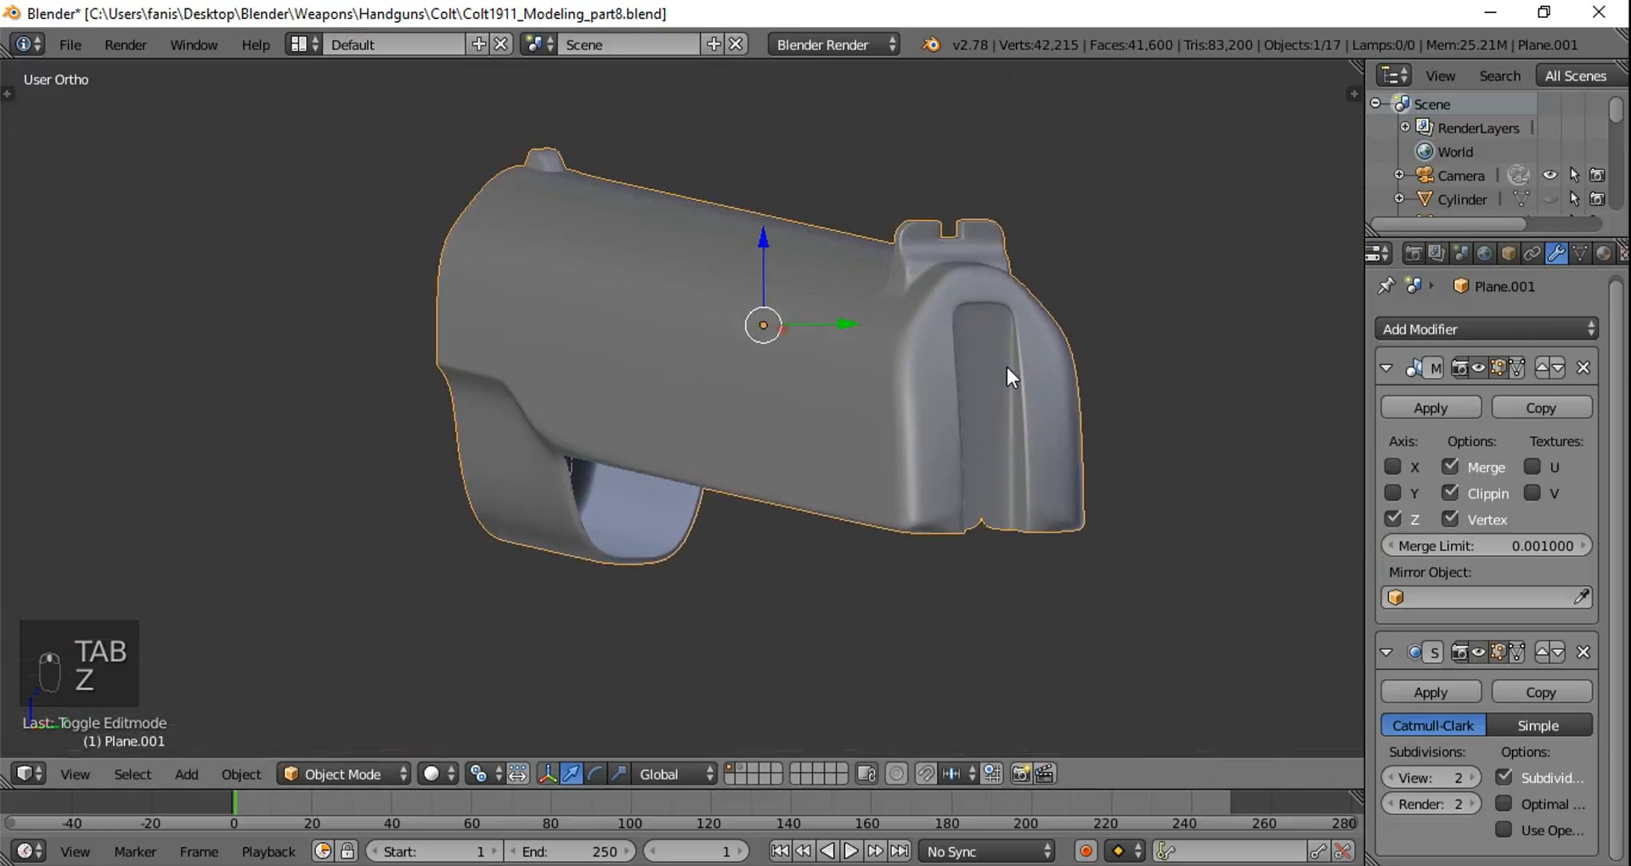
key(Tab)
alt+right_click(977, 448)
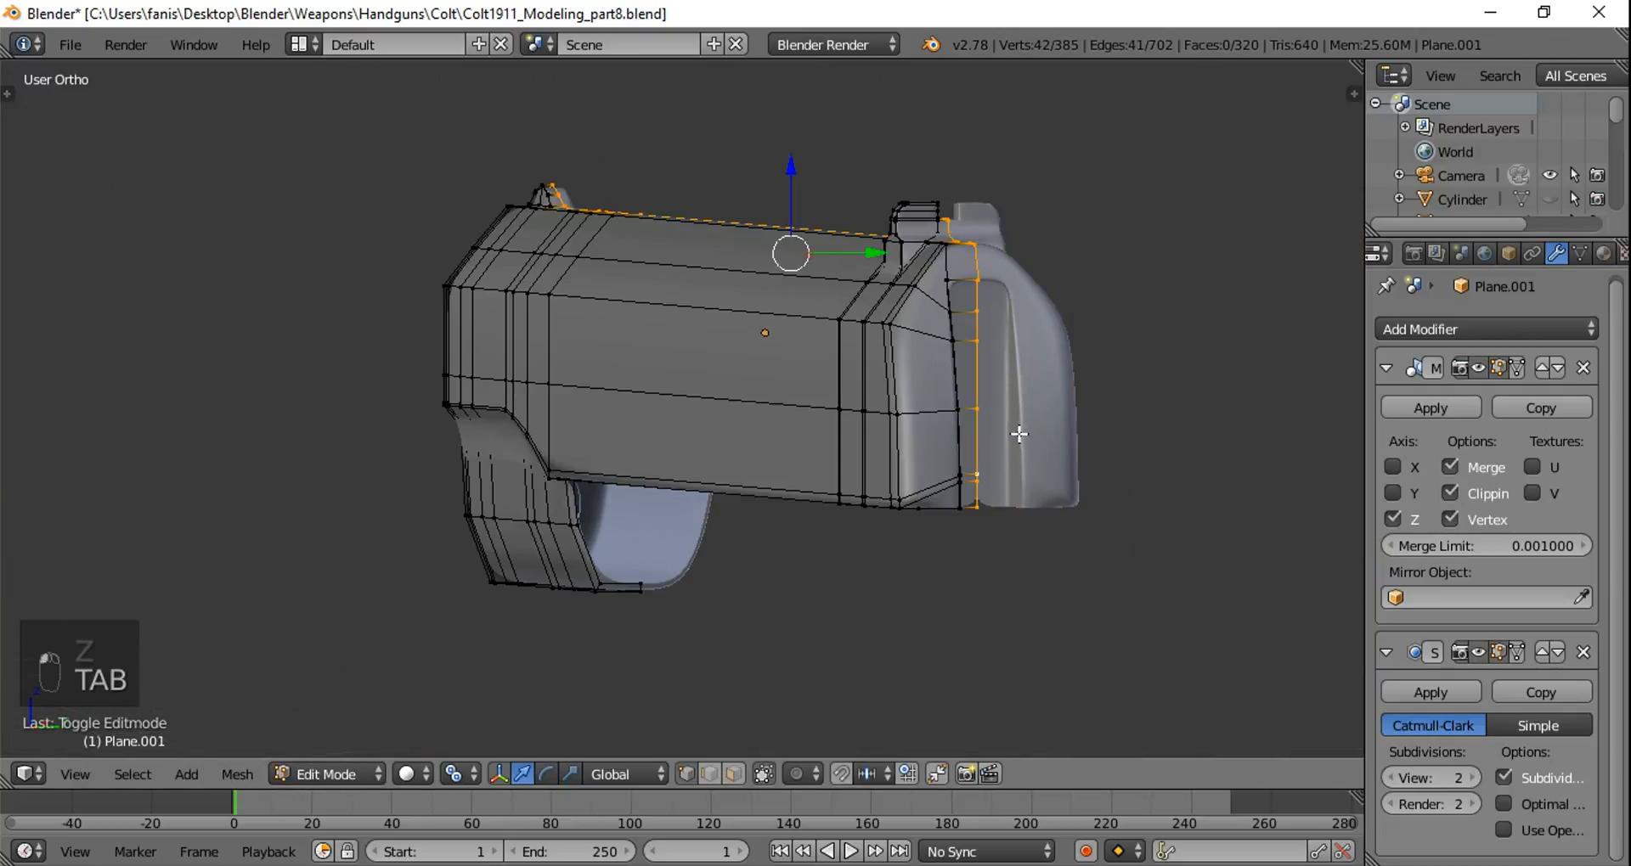
drag(873, 254, 859, 260)
mouse_move(1002, 383)
middle_down()
mouse_move(945, 333)
mouse_move(968, 320)
mouse_move(1006, 387)
middle_up()
scroll(928, 377, up, 4)
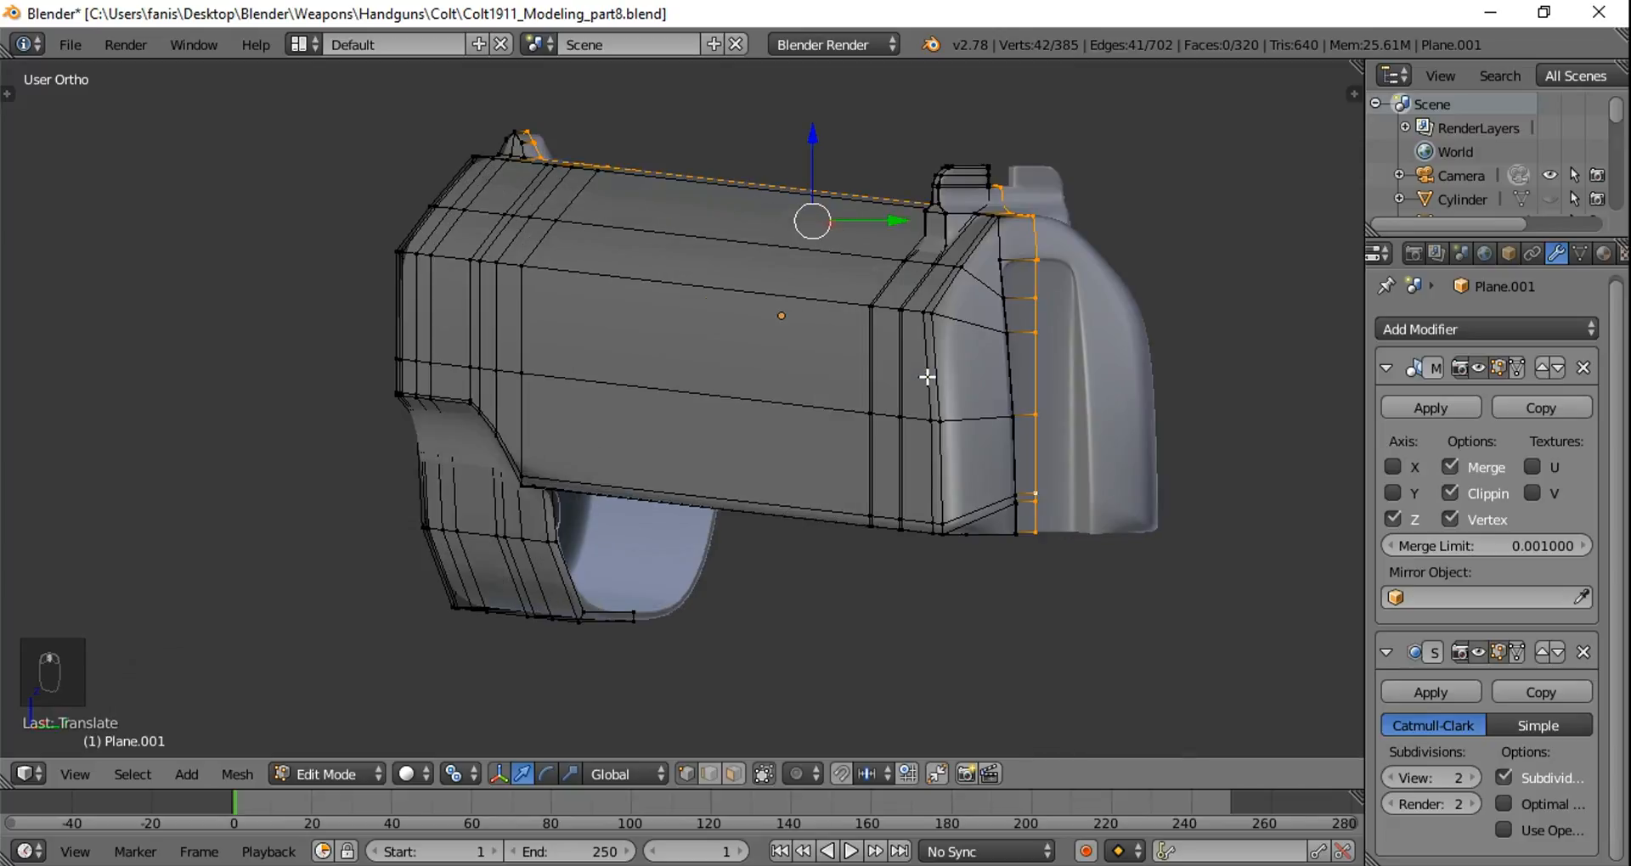
Step: Shift the side-wall vertices of the edge loop just behind the rear sight along X onto the rearmost serration in front-view wireframe
key(KP_1)
key(z)
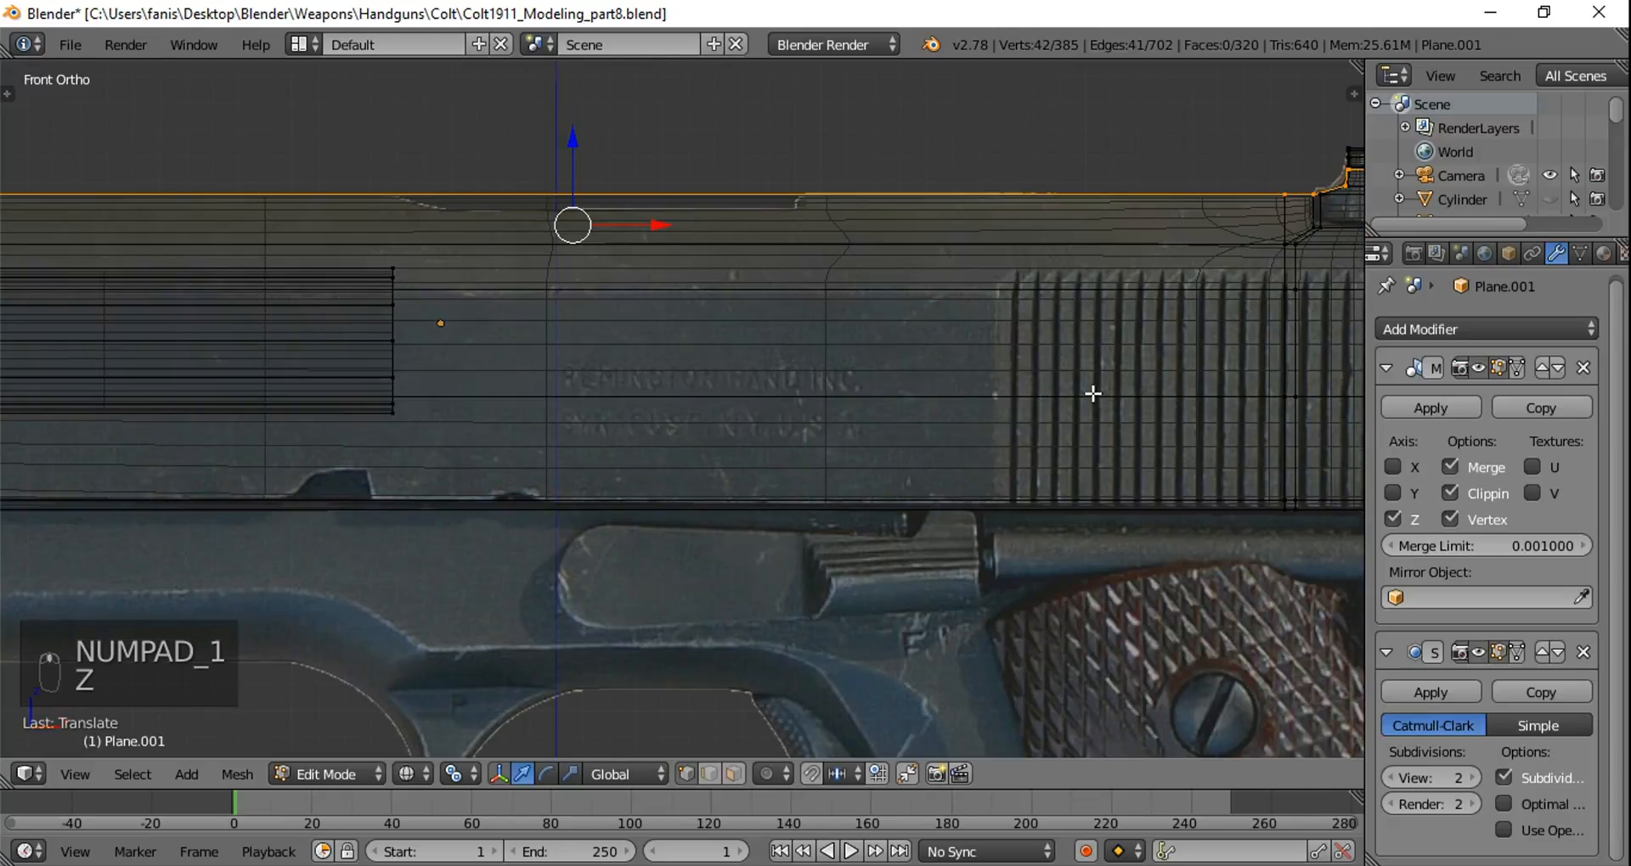
shift+middle_drag(1093, 394, 867, 384)
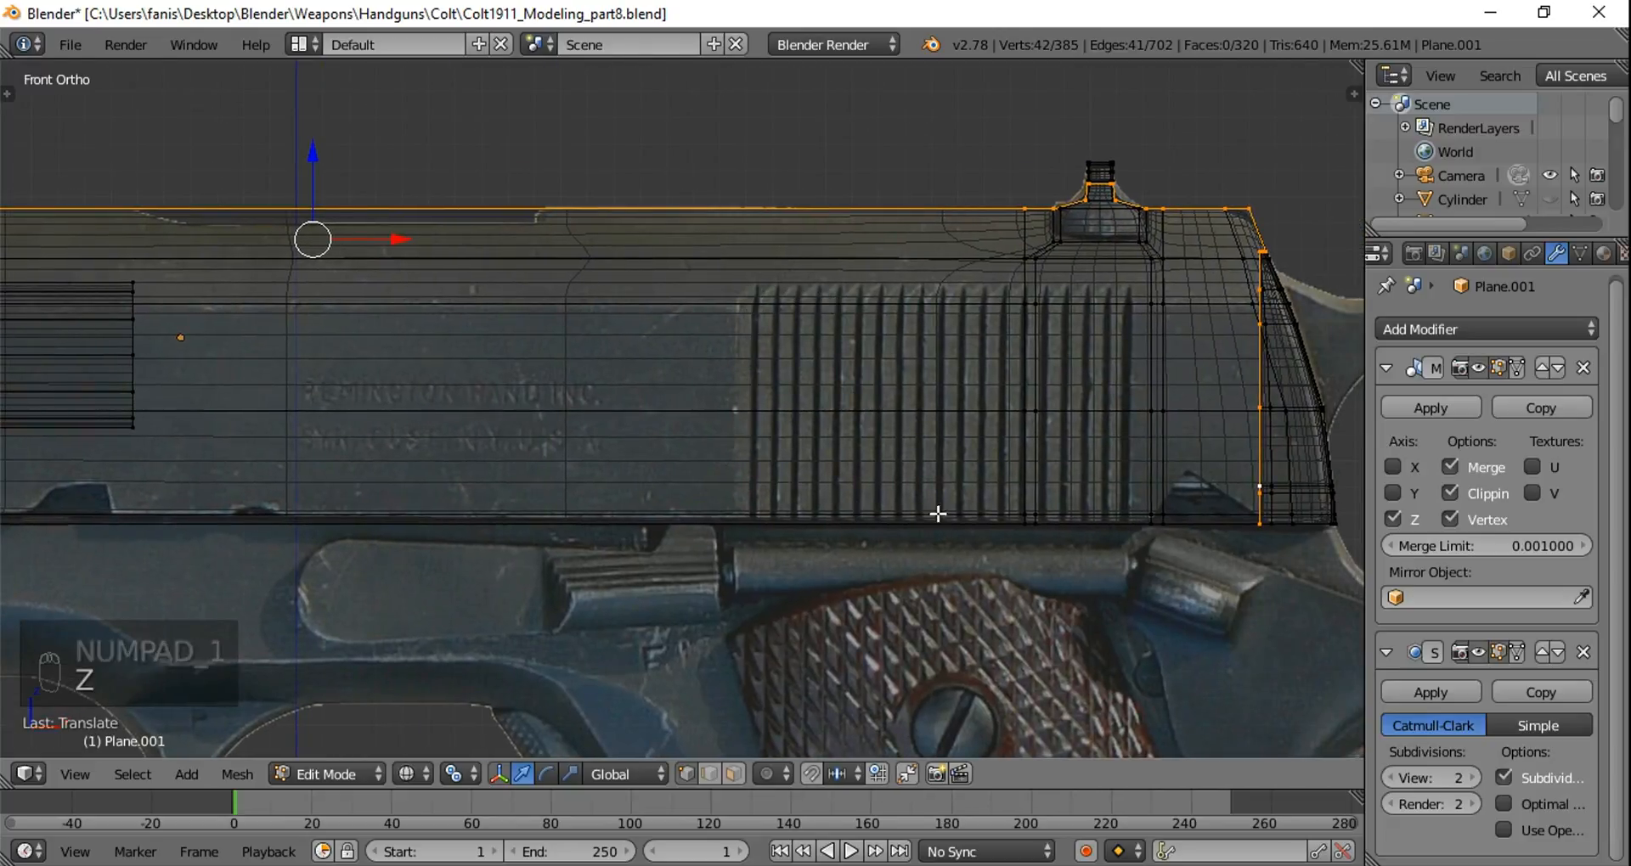
key(a)
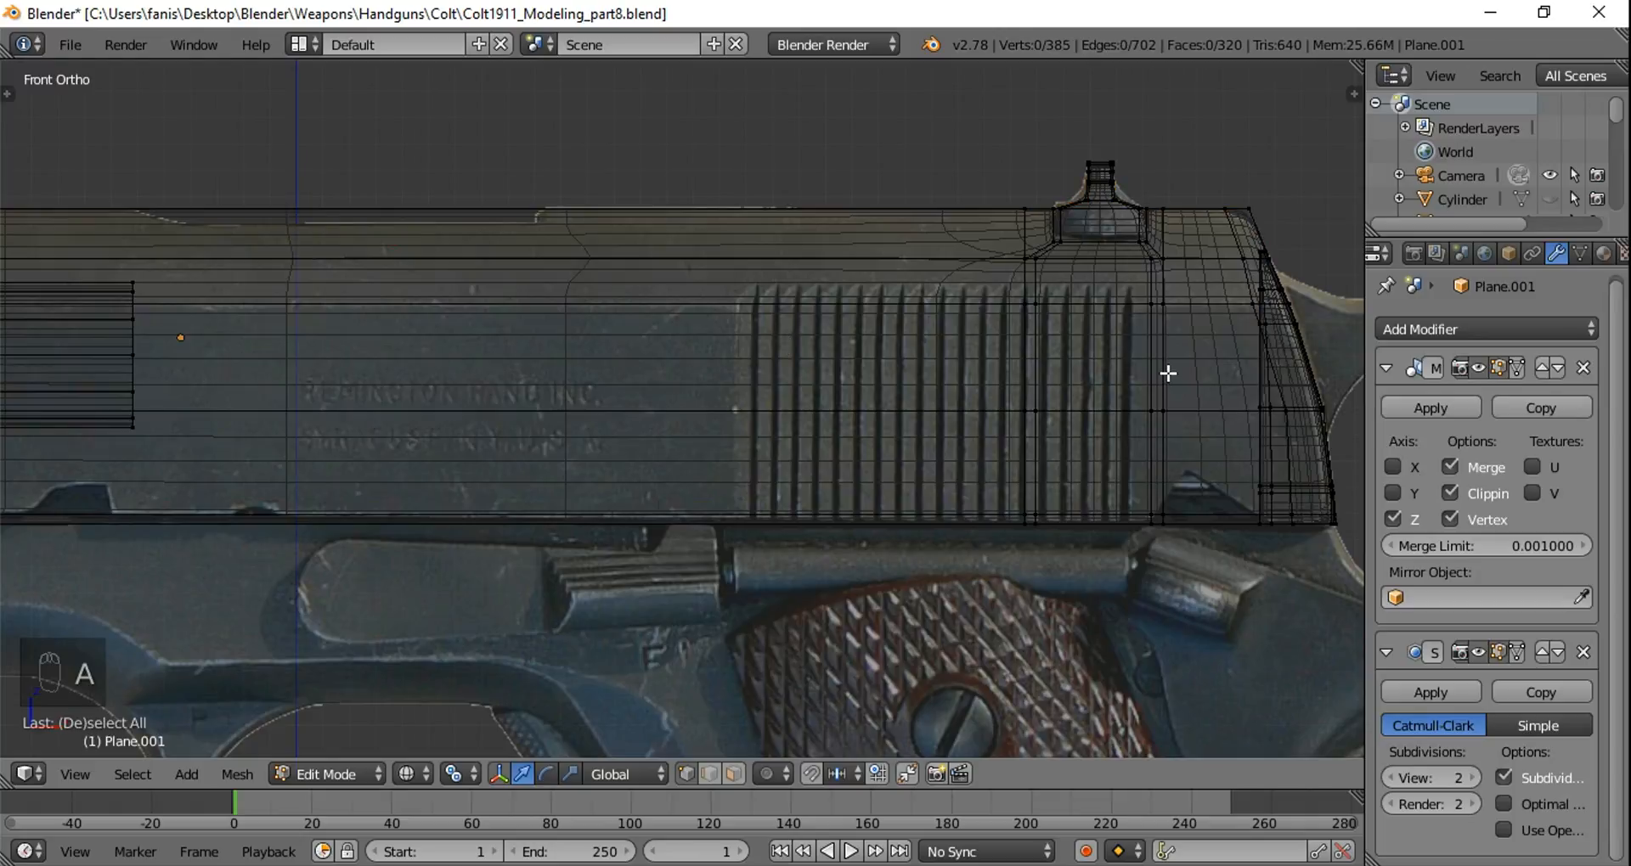
scroll(1019, 391, up, 3)
scroll(1014, 391, up, 2)
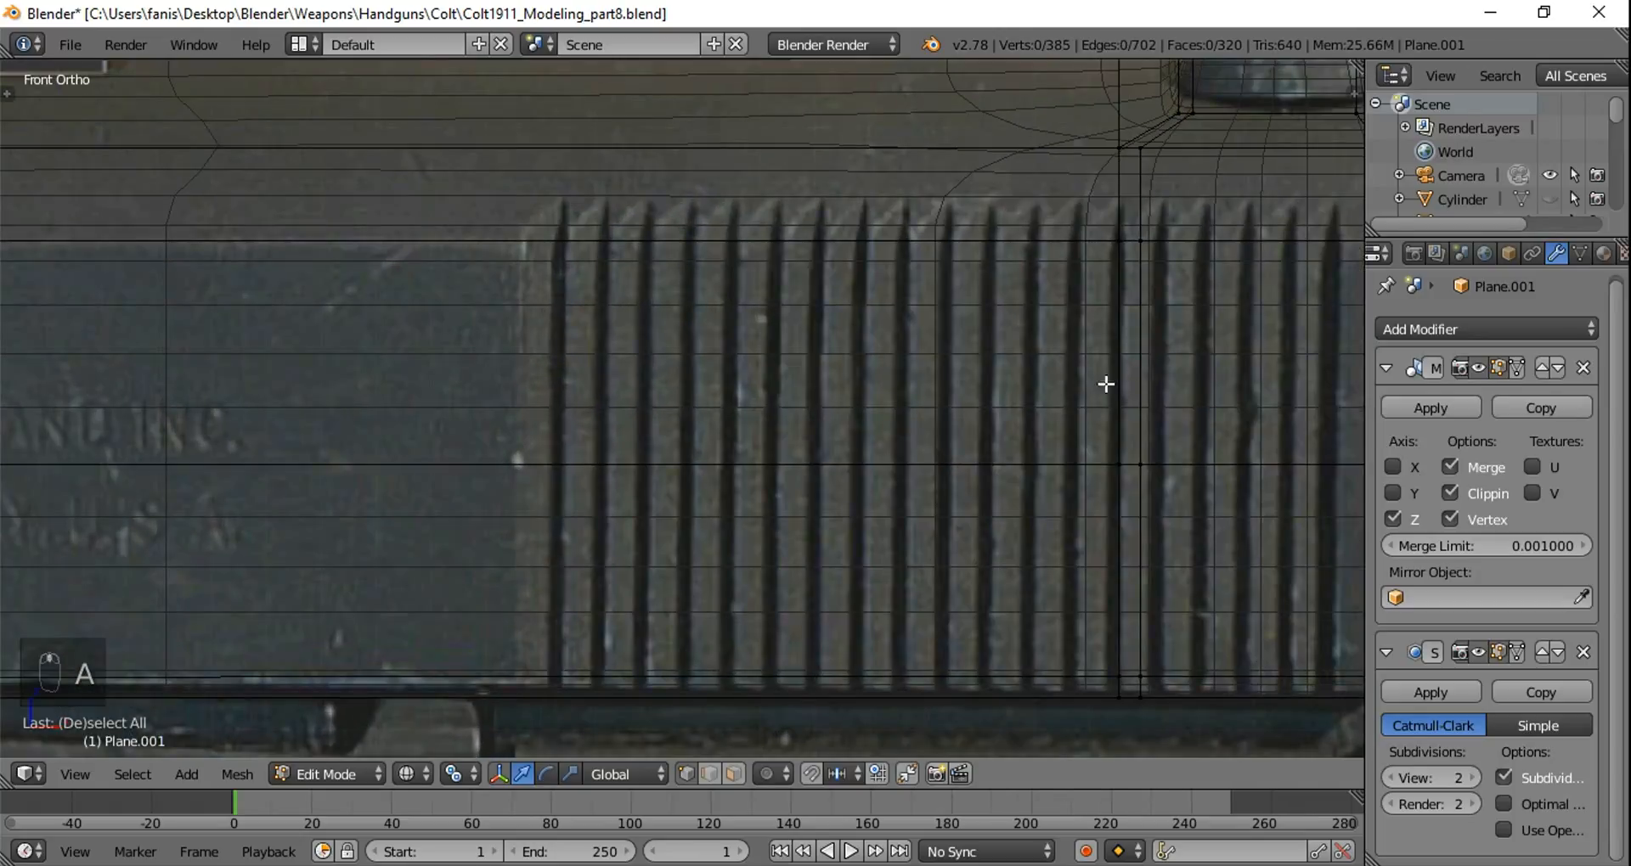
shift+middle_drag(1129, 382, 594, 473)
alt+right_click(824, 384)
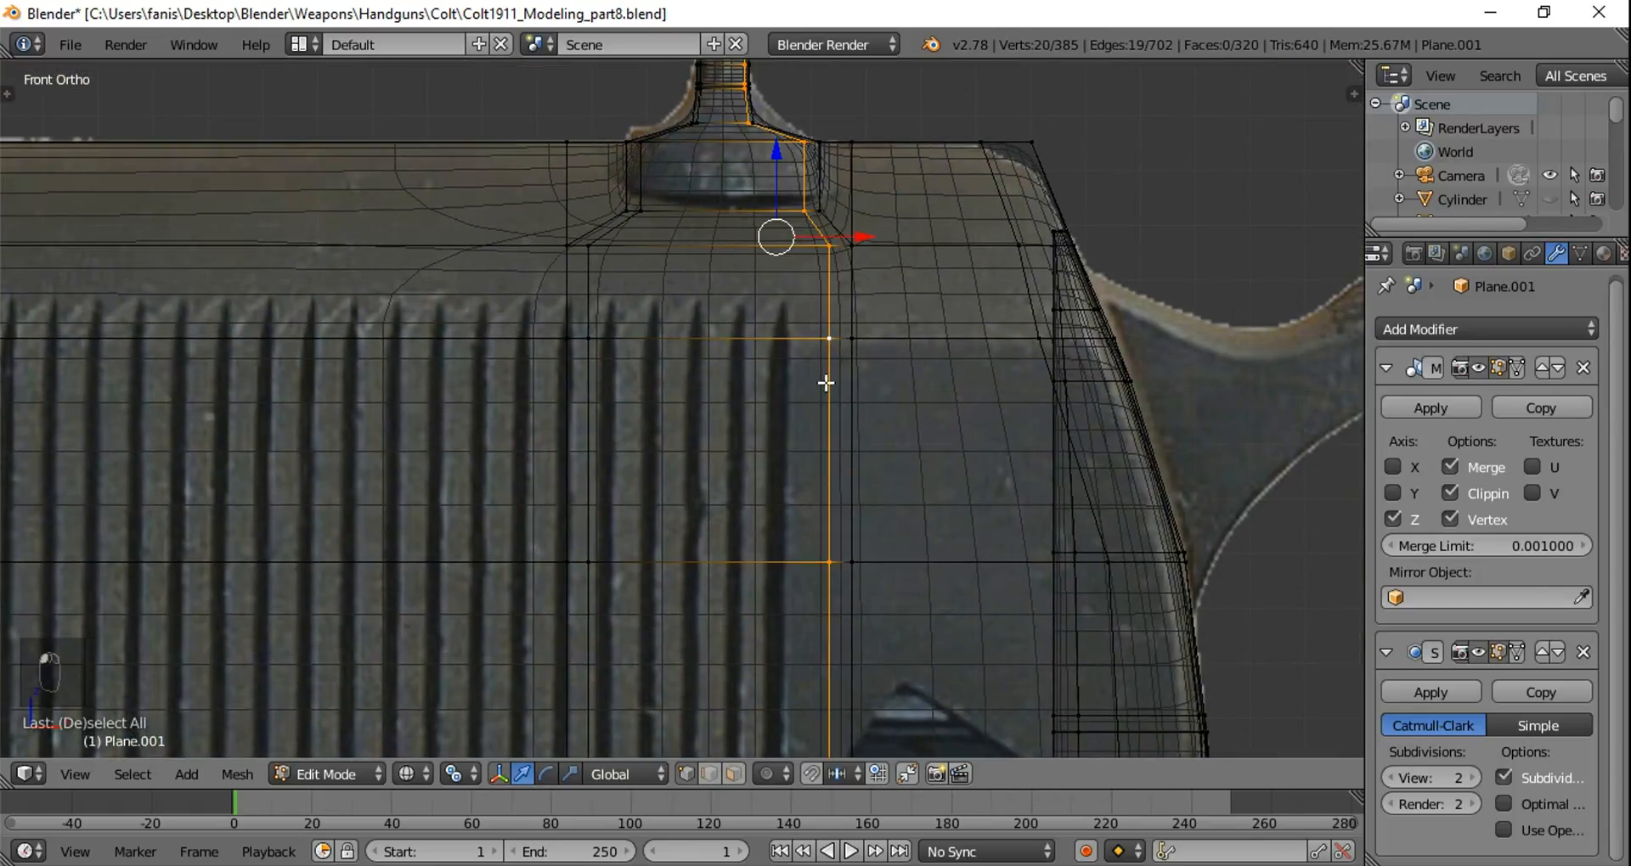
scroll(844, 390, down, 2)
key(c)
mouse_move(728, 153)
middle_down()
mouse_move(716, 164)
mouse_move(778, 255)
middle_up()
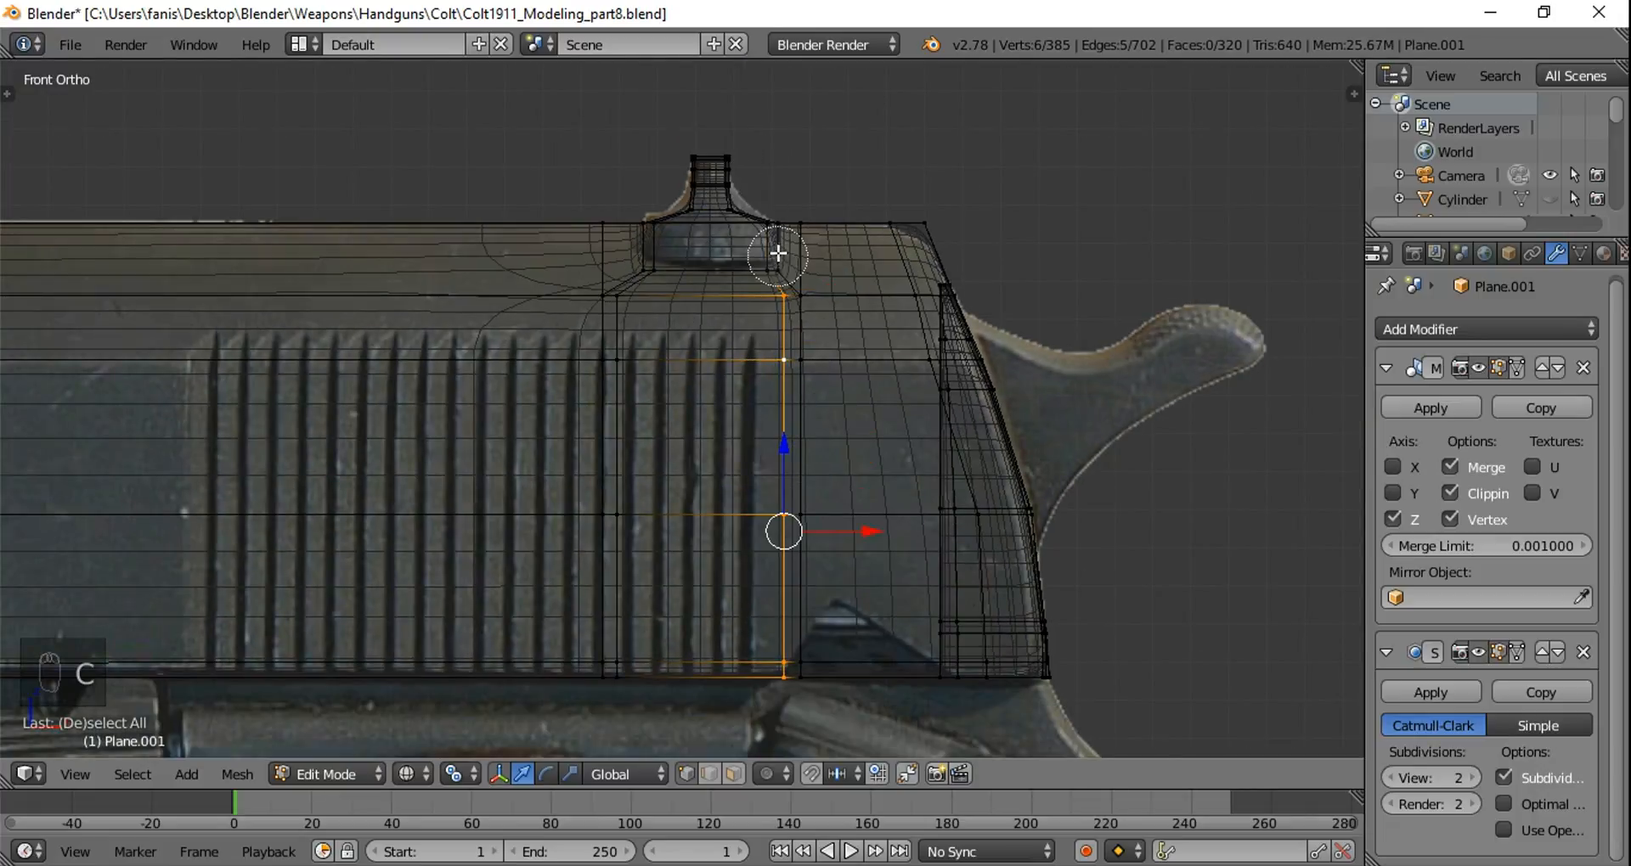
right_click(819, 292)
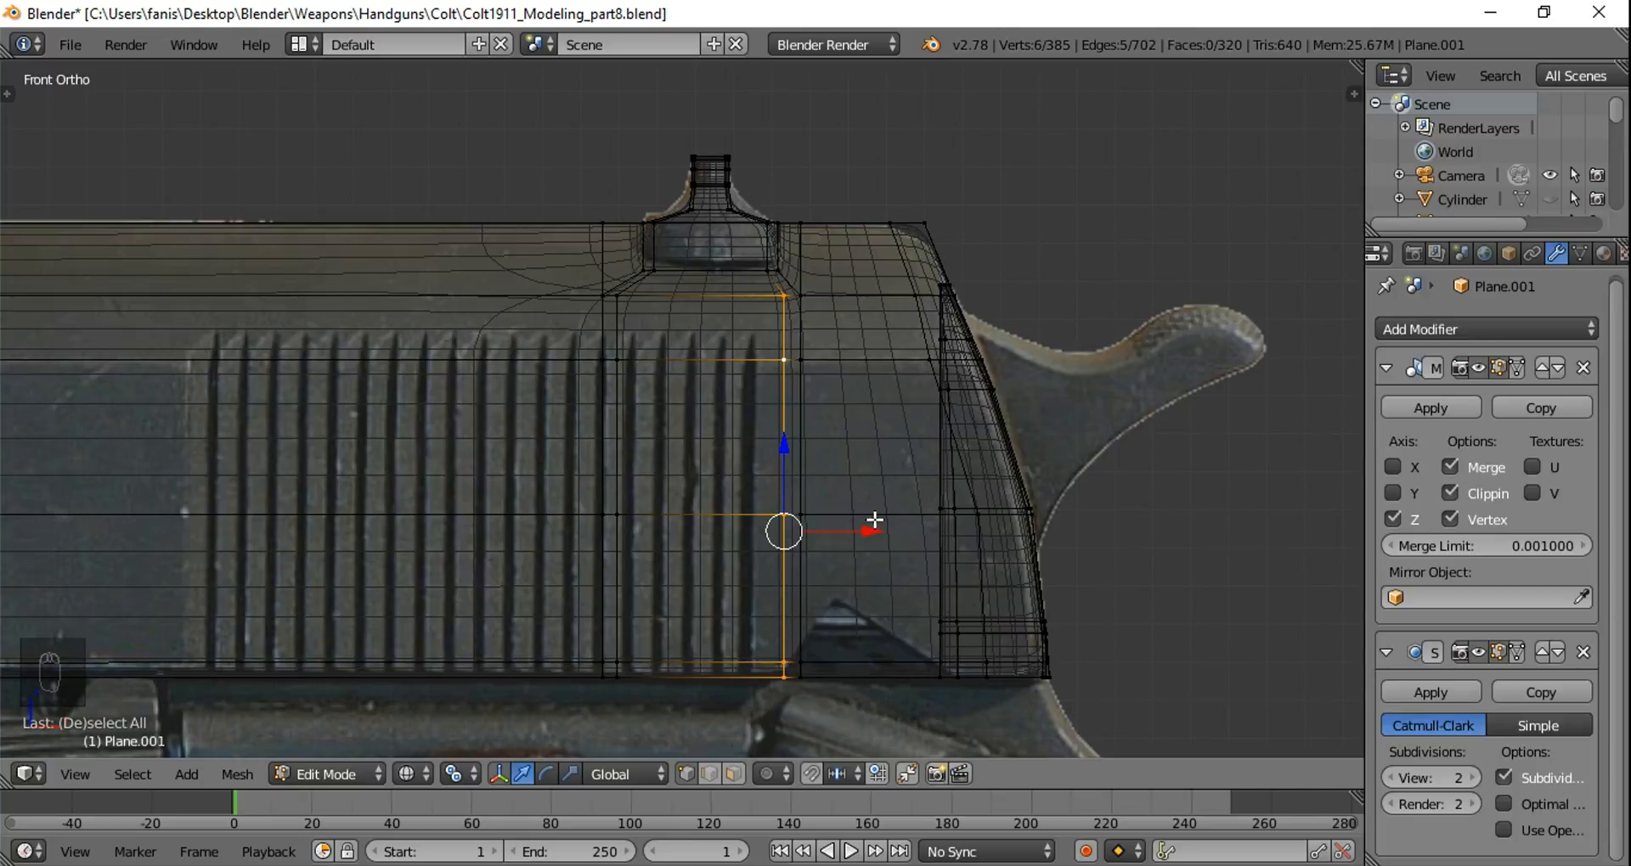
drag(872, 537, 814, 539)
key(a)
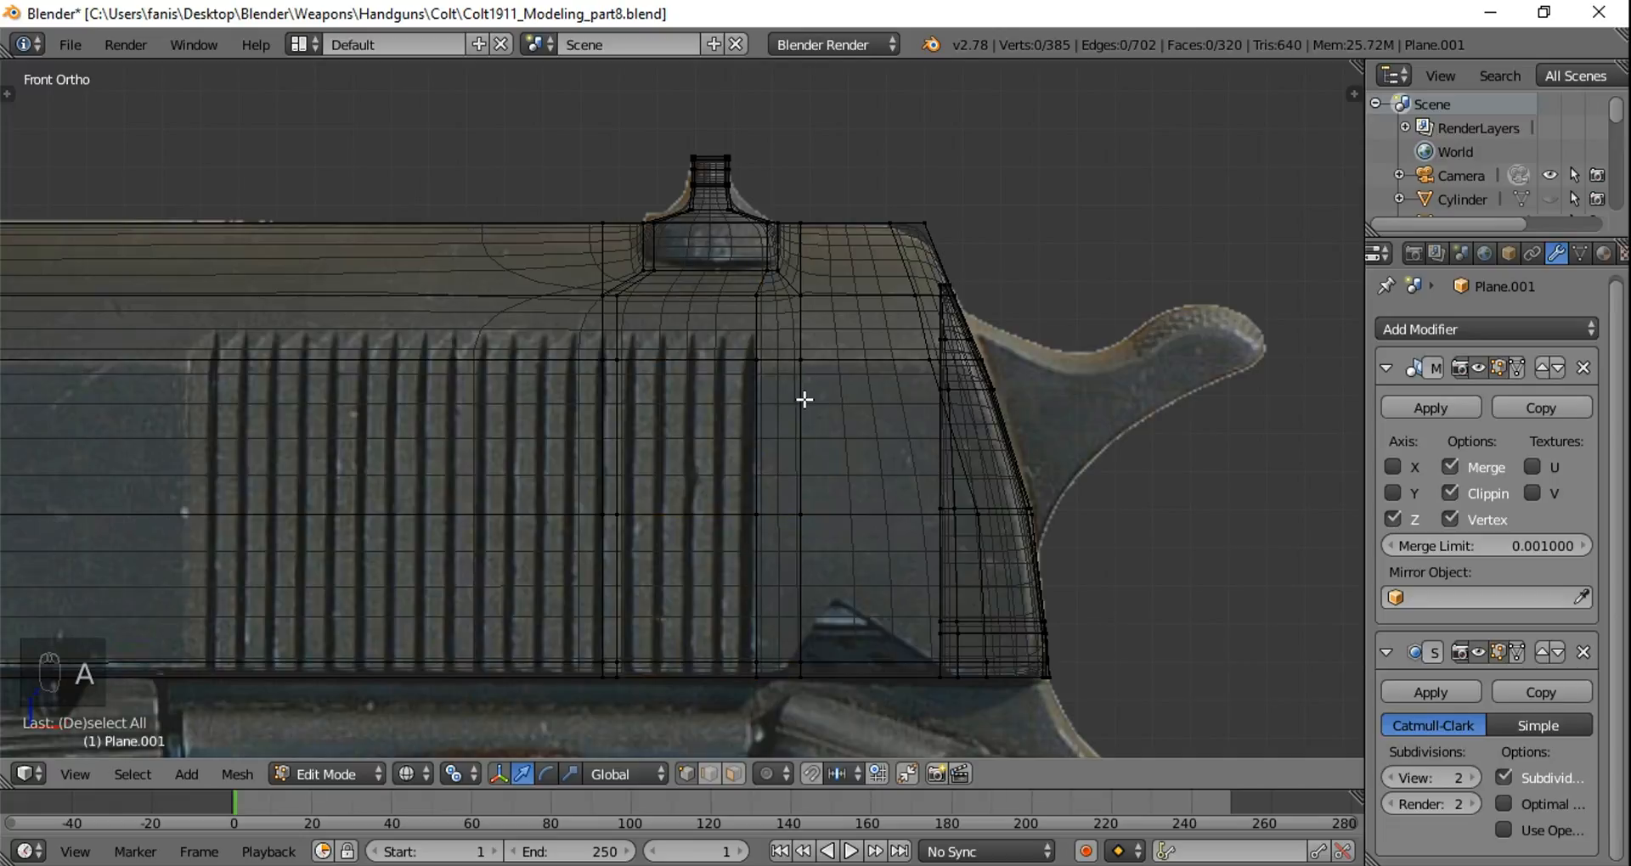
alt+right_click(801, 400)
key(g)
key(g)
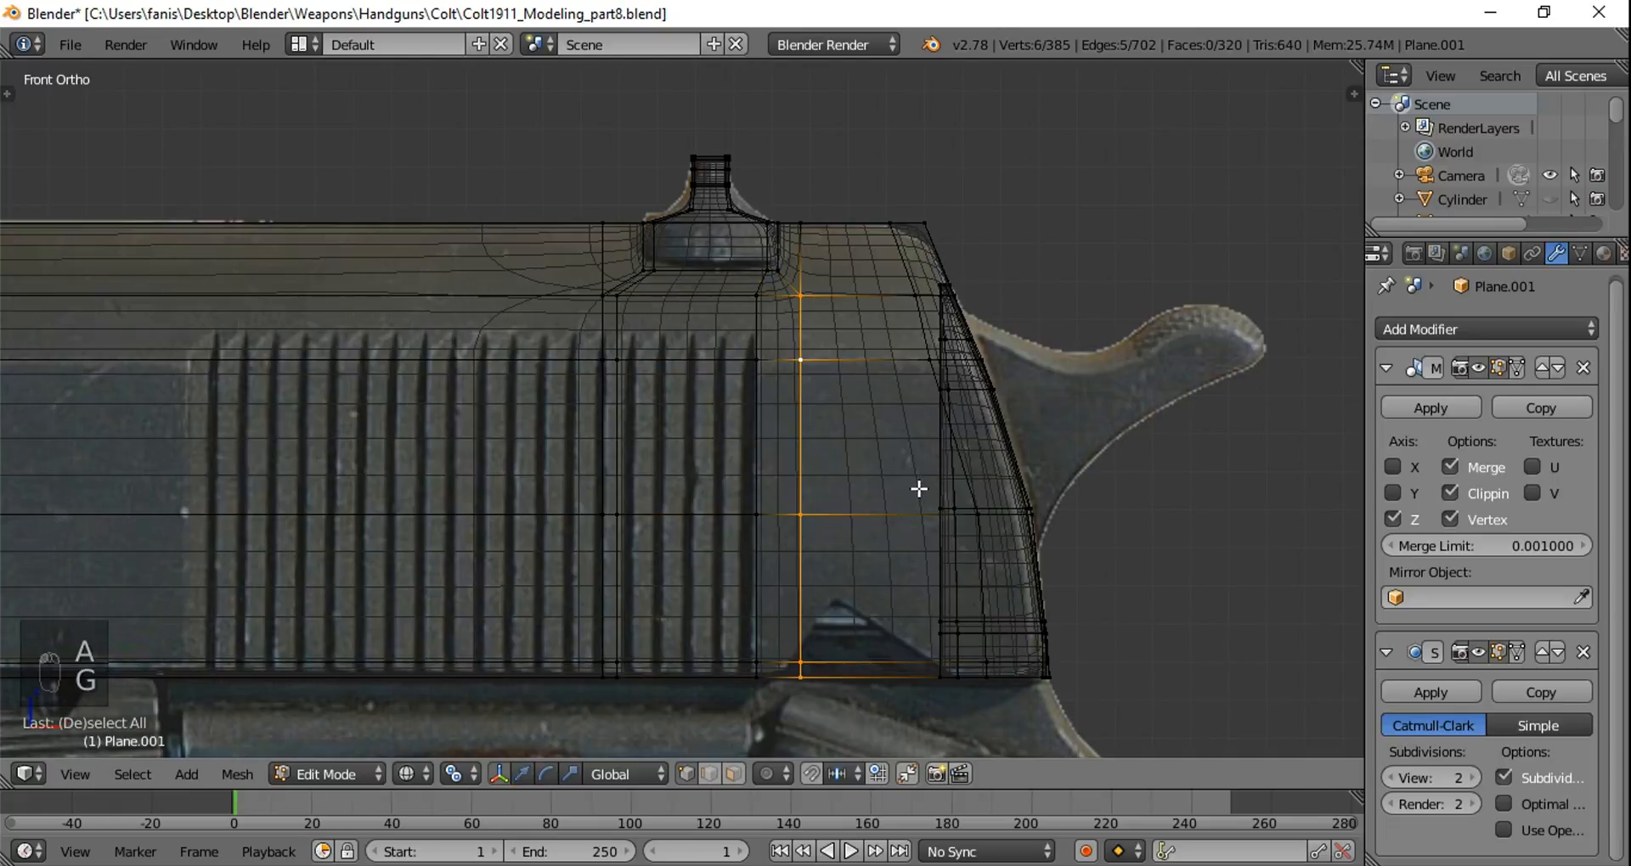
drag(867, 489, 855, 489)
right_click(854, 489)
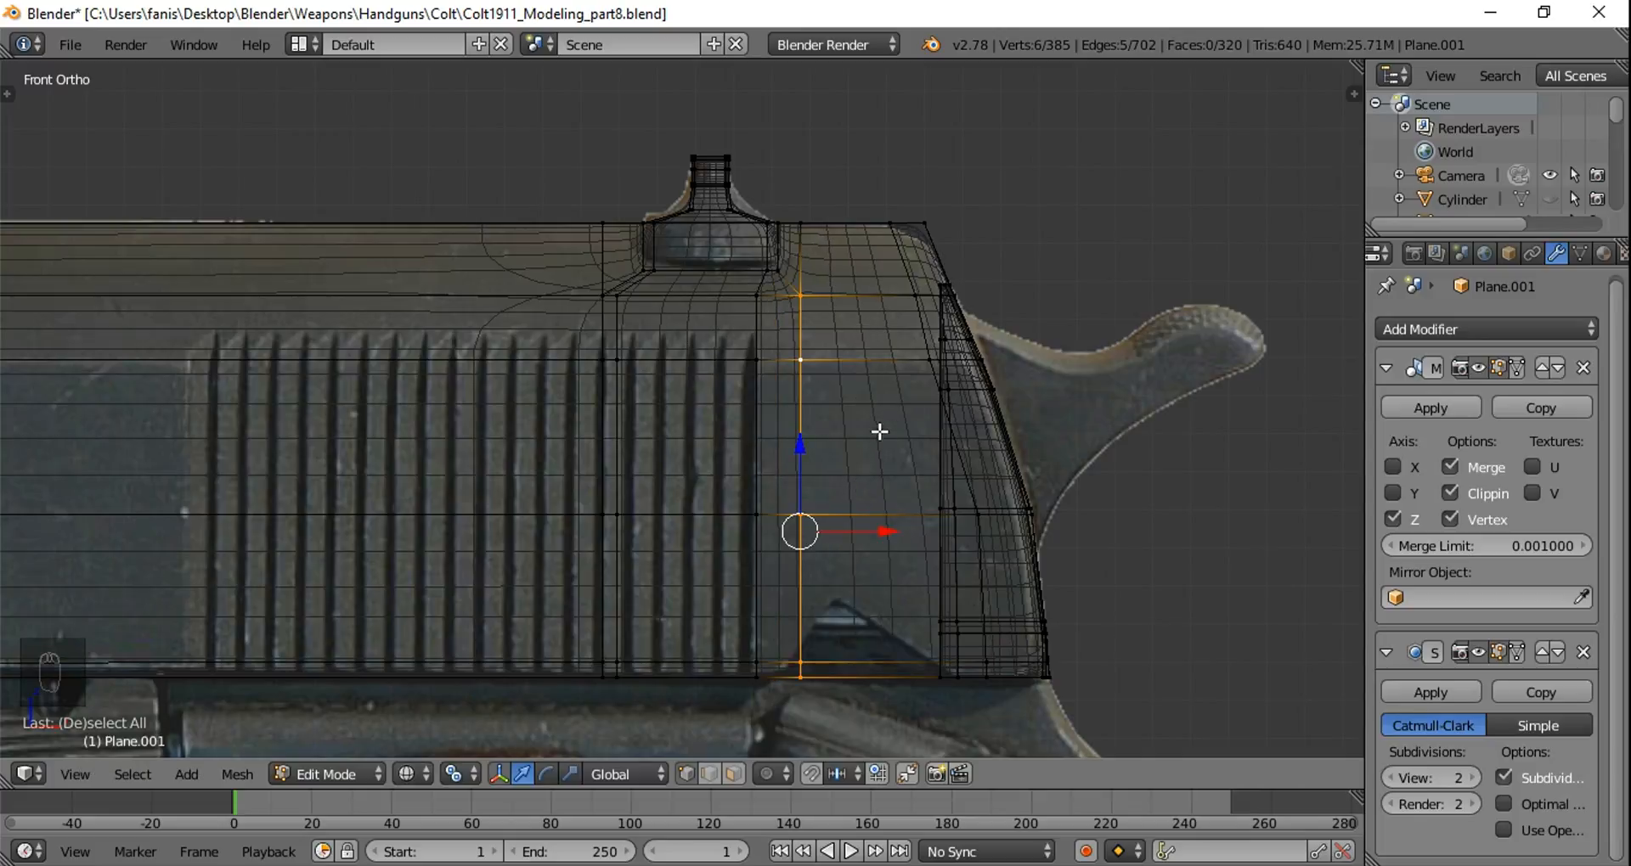
key(a)
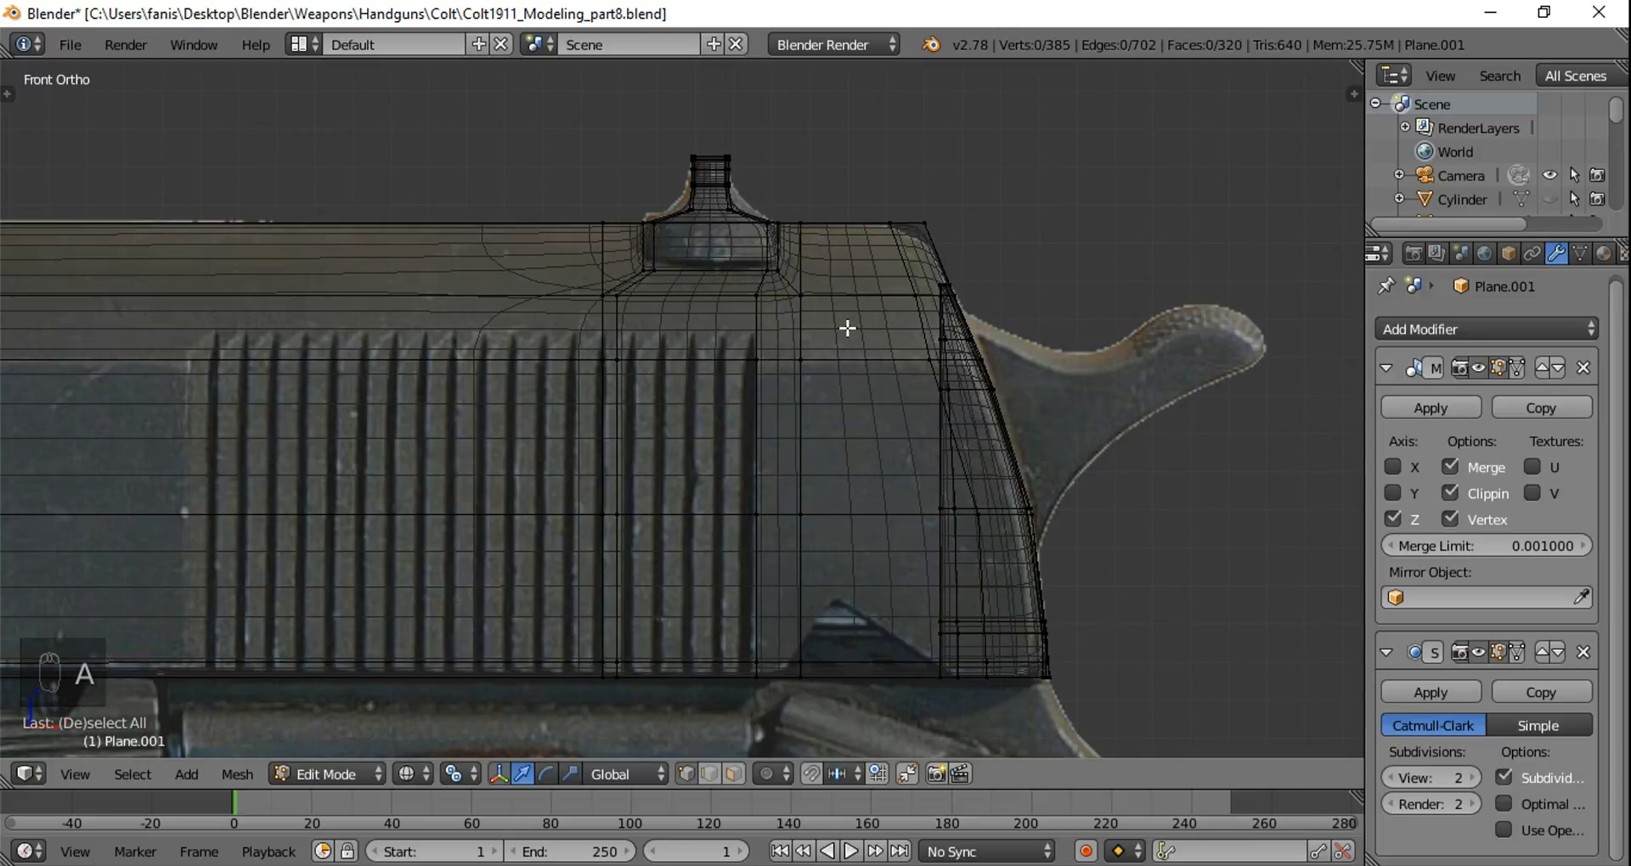
Step: Add a vertical loop cut on the slide just ahead of the first serration in the reference image
scroll(844, 331, down, 1)
shift+middle_drag(626, 400, 932, 429)
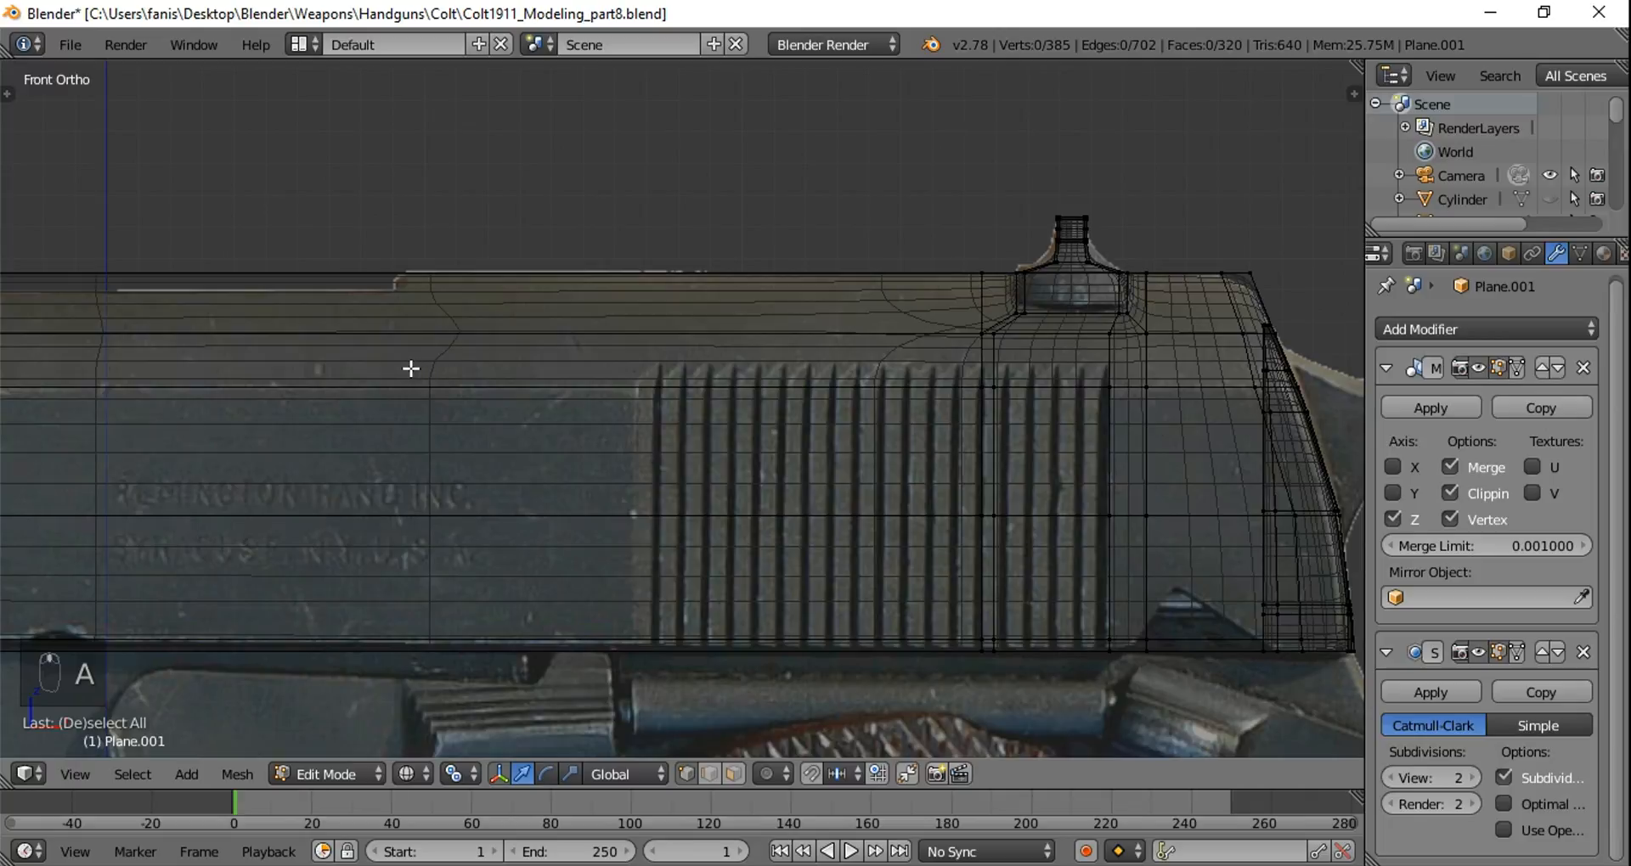
key(ctrl+r)
click(382, 357)
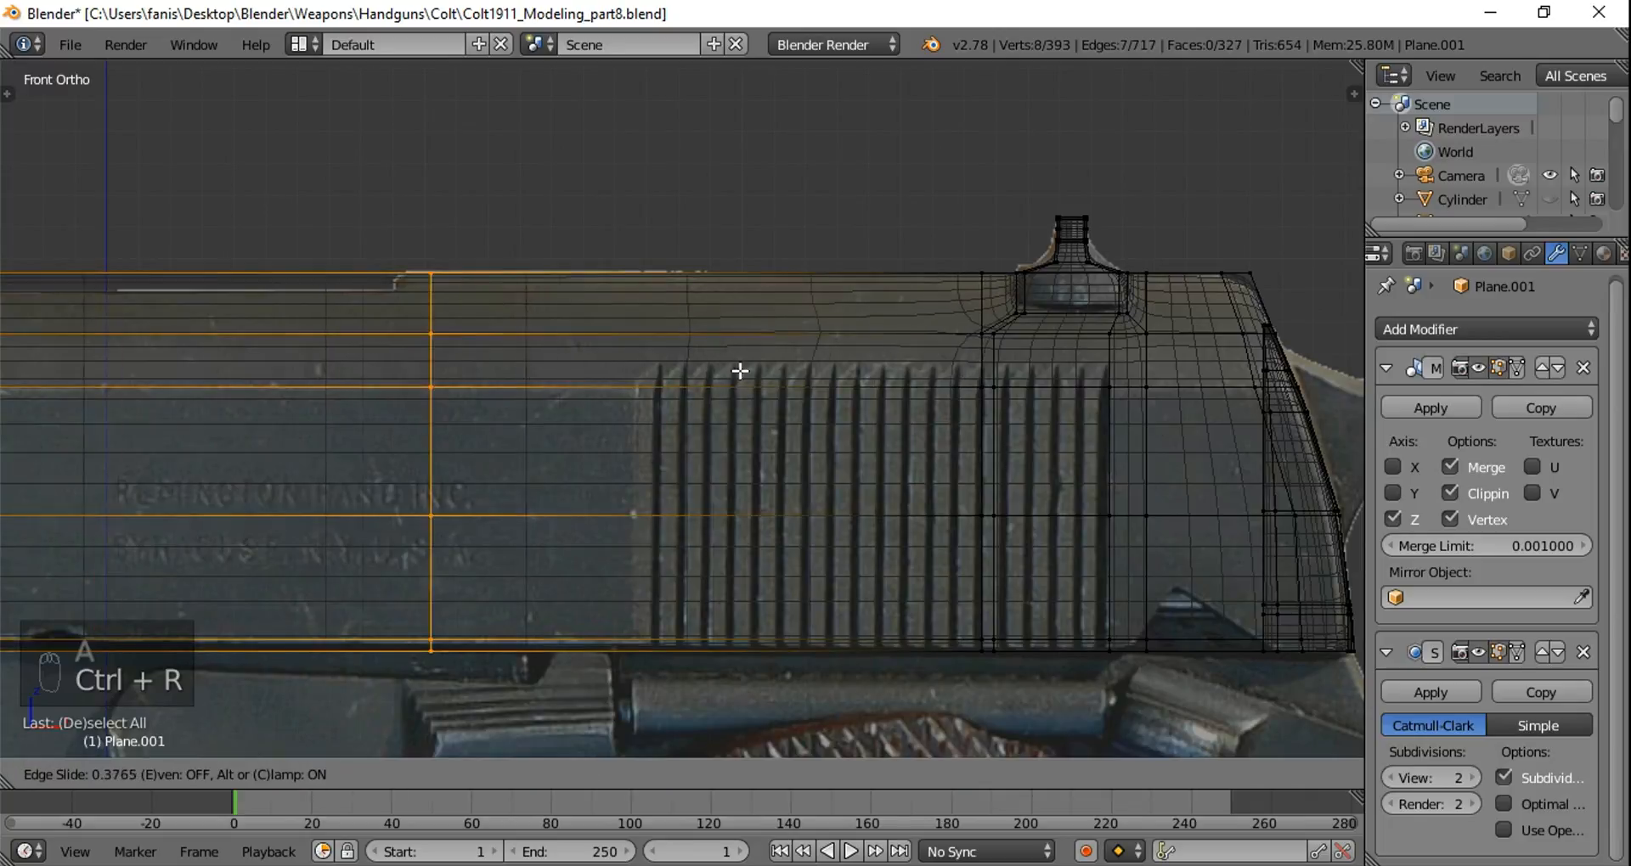
click(890, 387)
scroll(891, 386, up, 2)
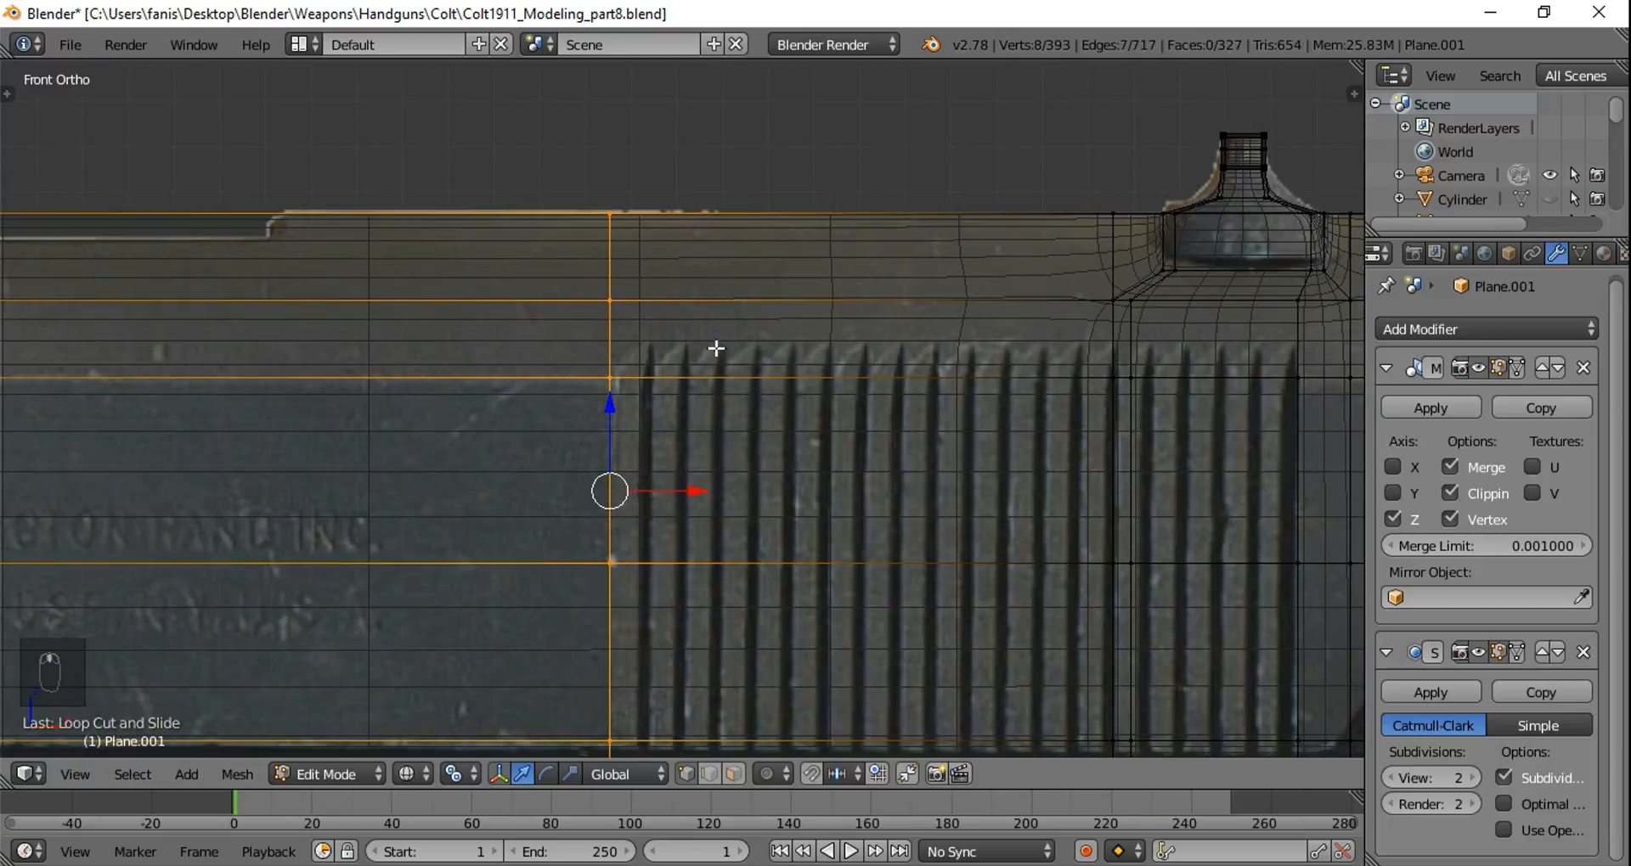
Step: Add a second vertical loop cut close behind the one at the front of the serrations
key(ctrl+r)
click(683, 334)
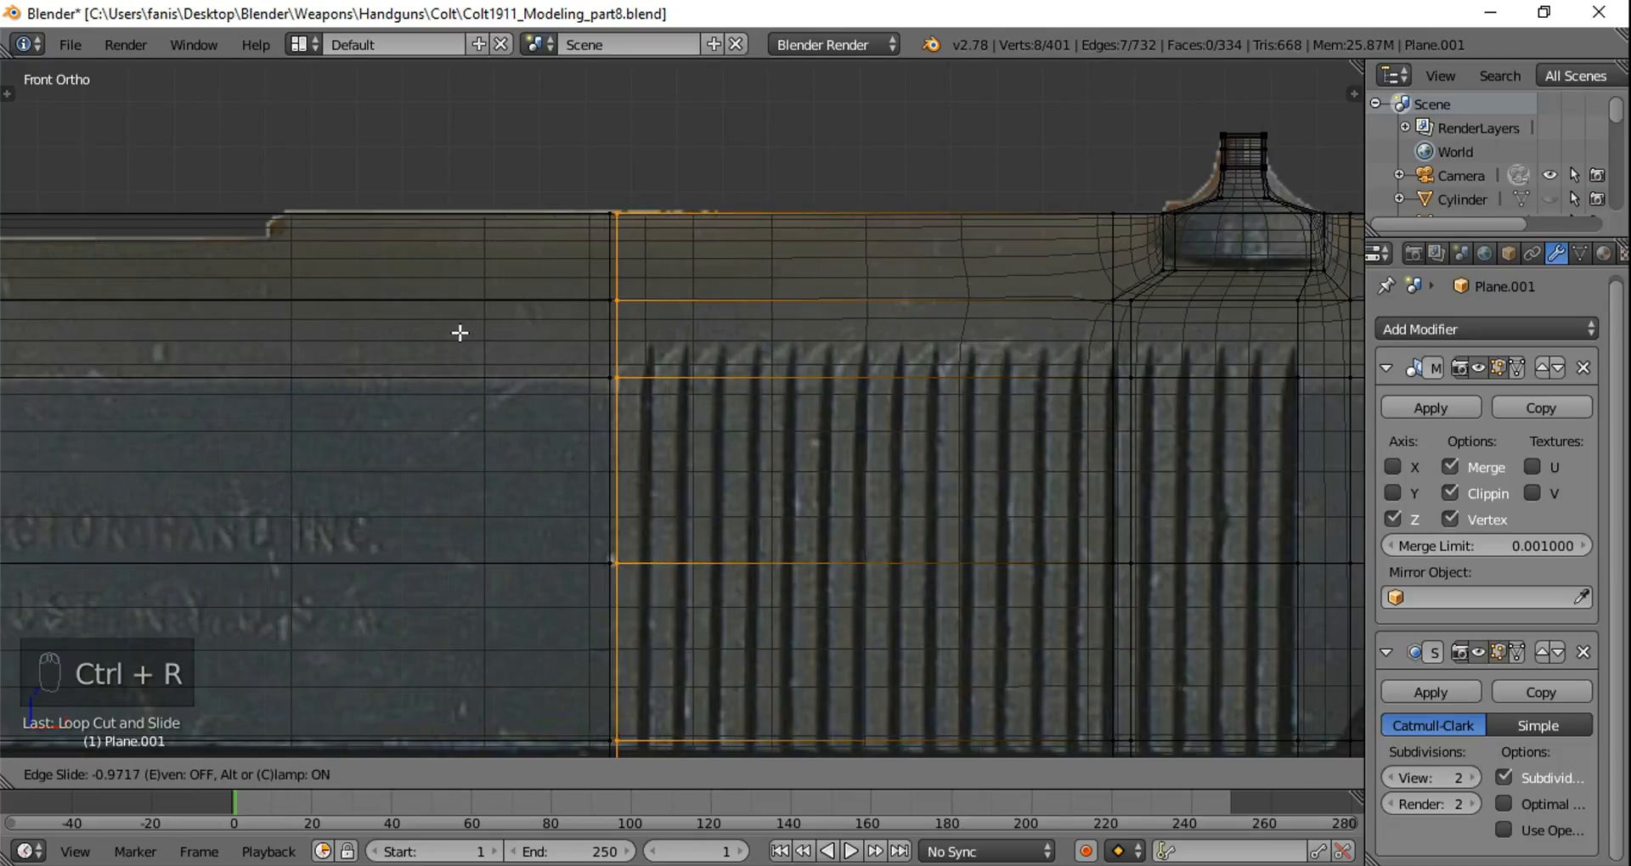
click(502, 334)
shift+middle_drag(1056, 389, 868, 373)
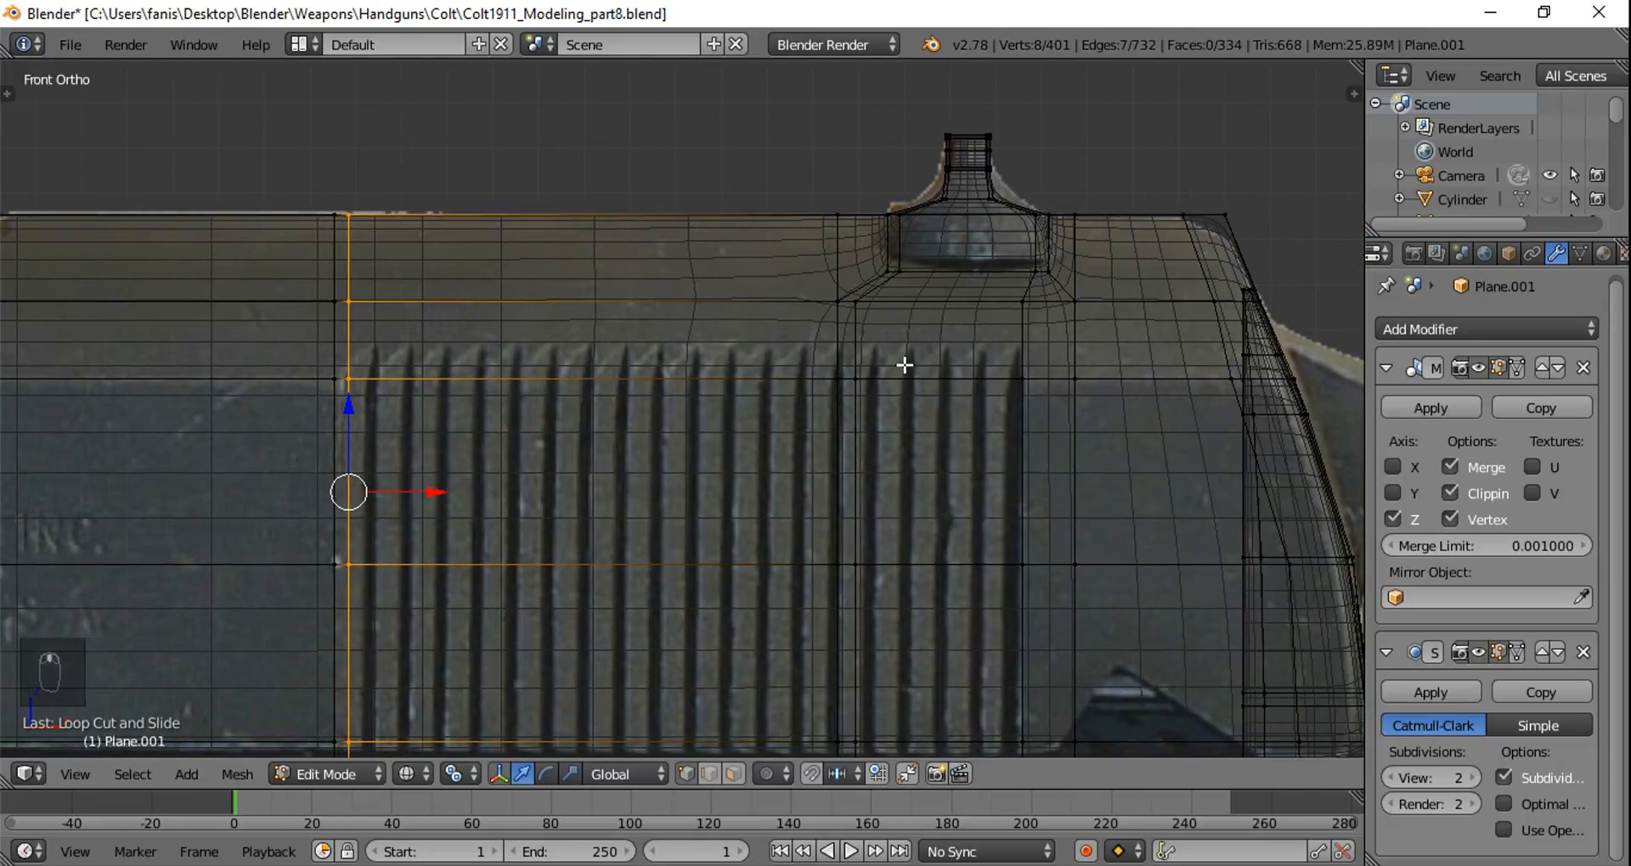
Step: Add a vertical loop cut on the slide close ahead of the edge loop at the rearmost serration
key(ctrl+r)
click(983, 285)
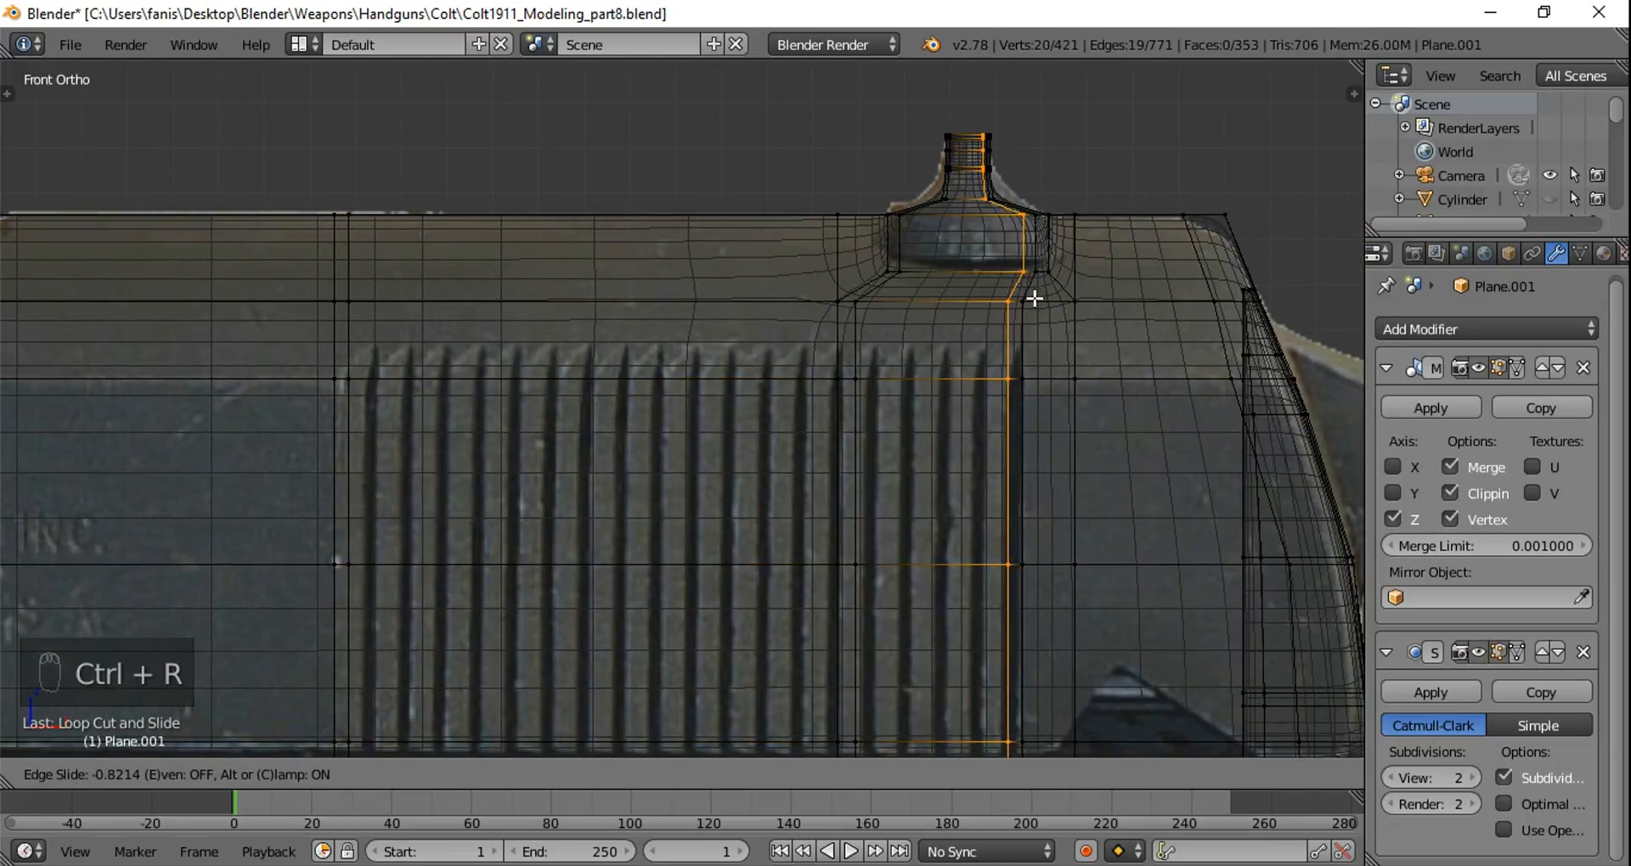
click(1037, 300)
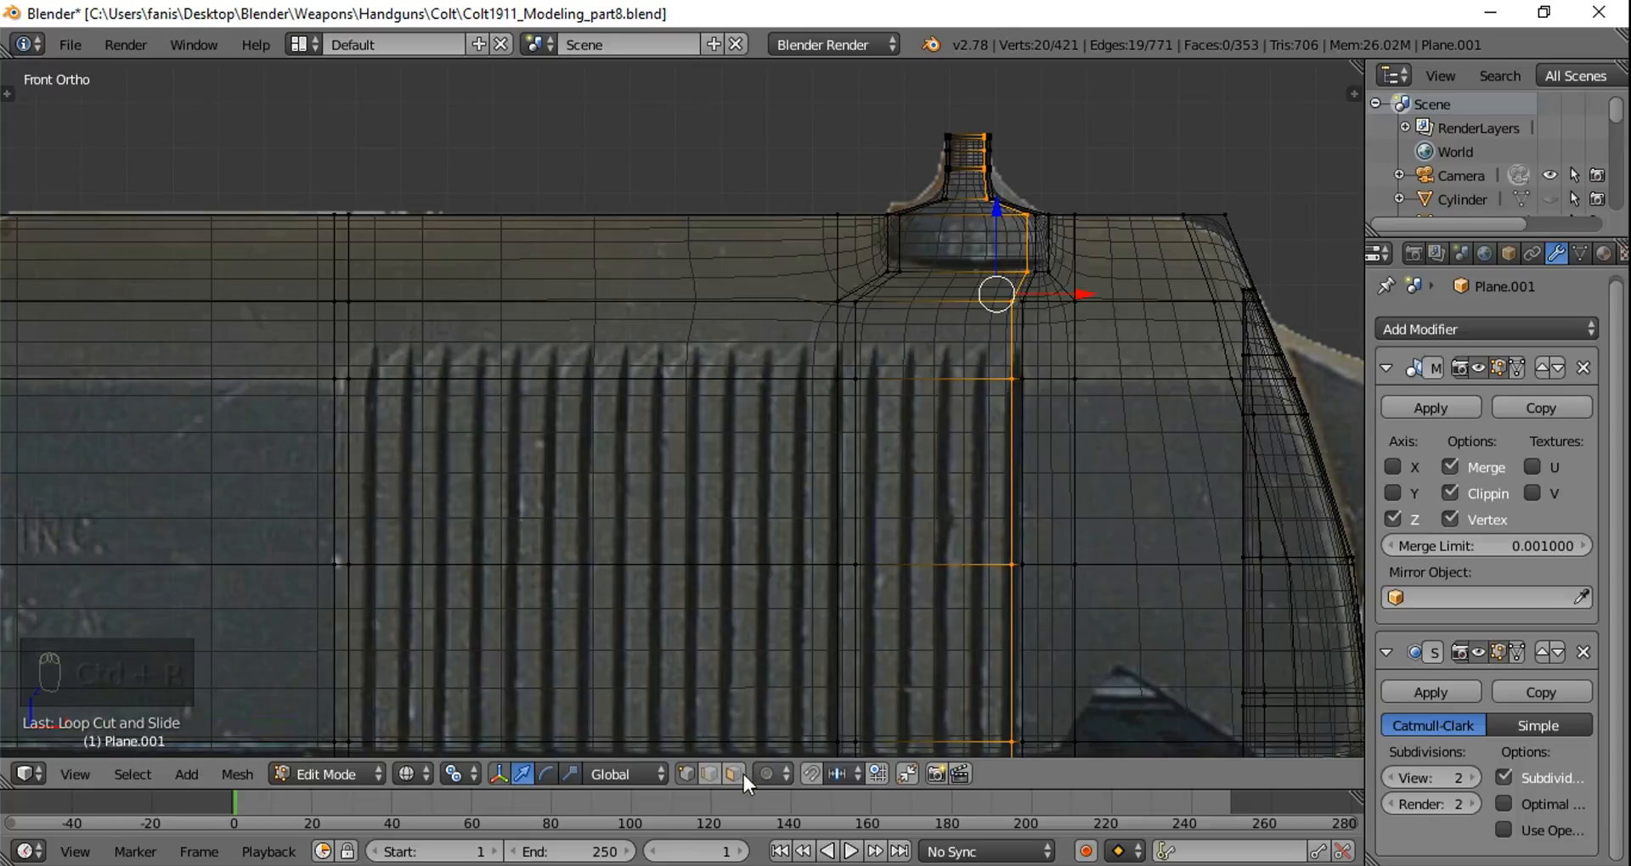
key(a)
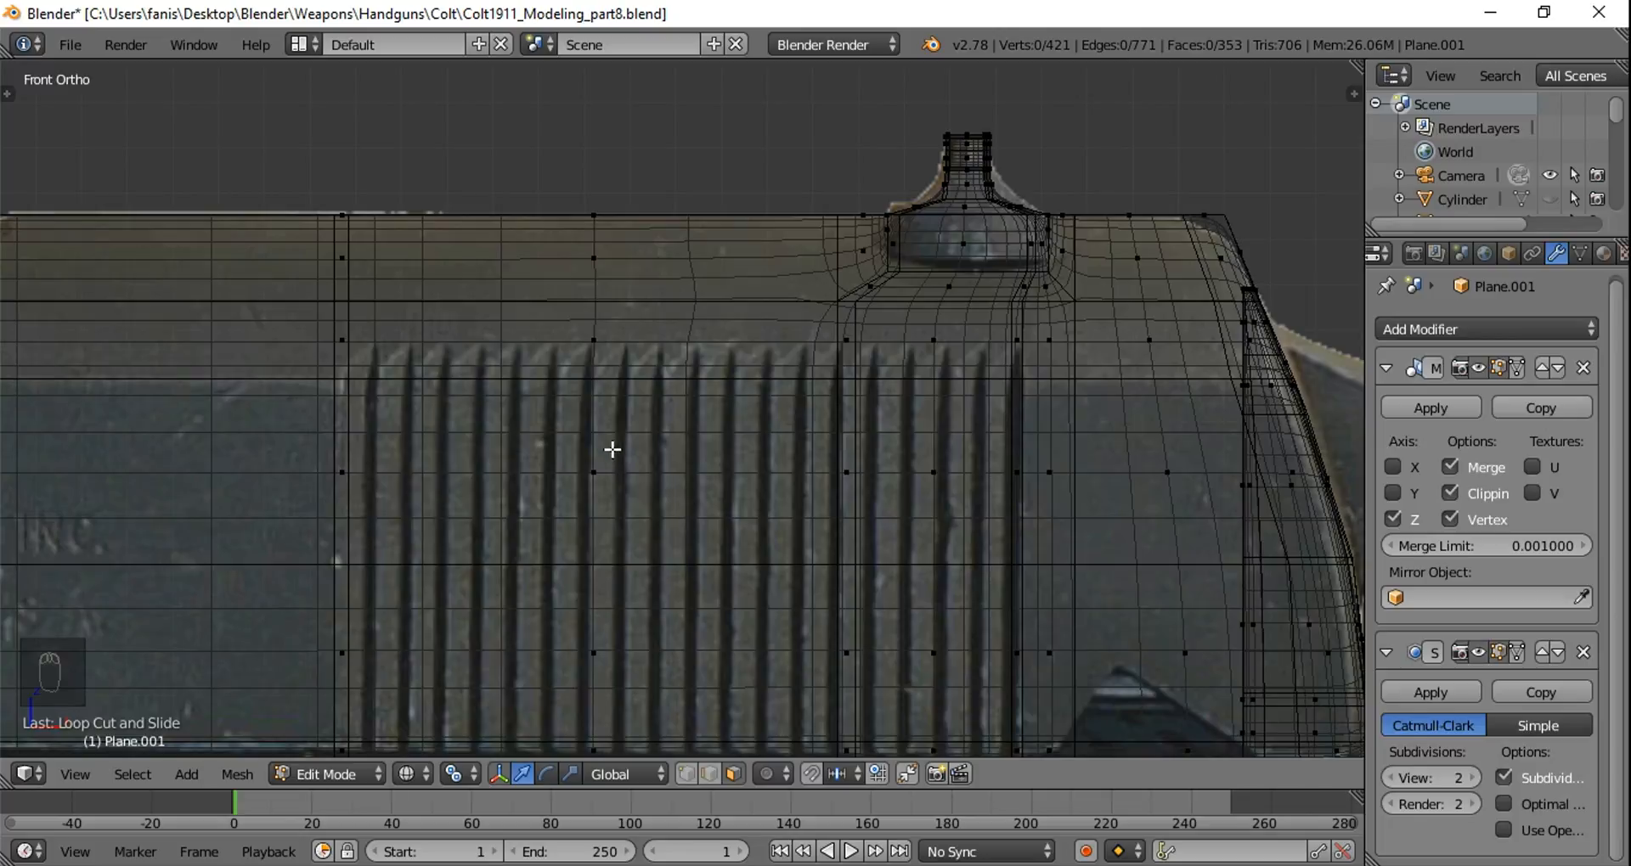
middle_drag(660, 420, 621, 437)
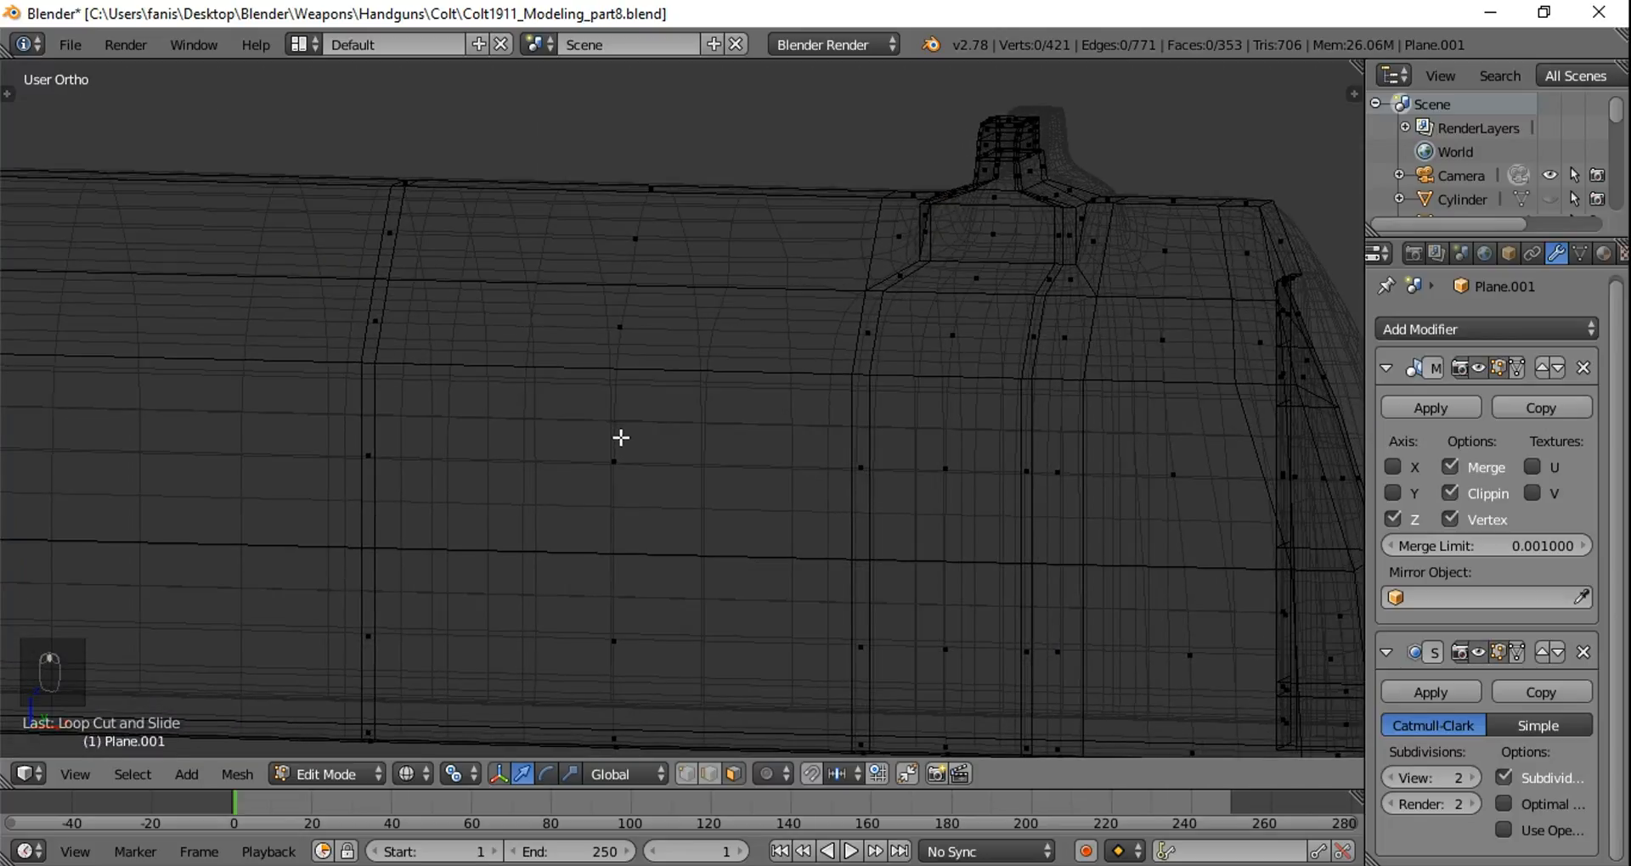
alt+right_click(645, 285)
key(a)
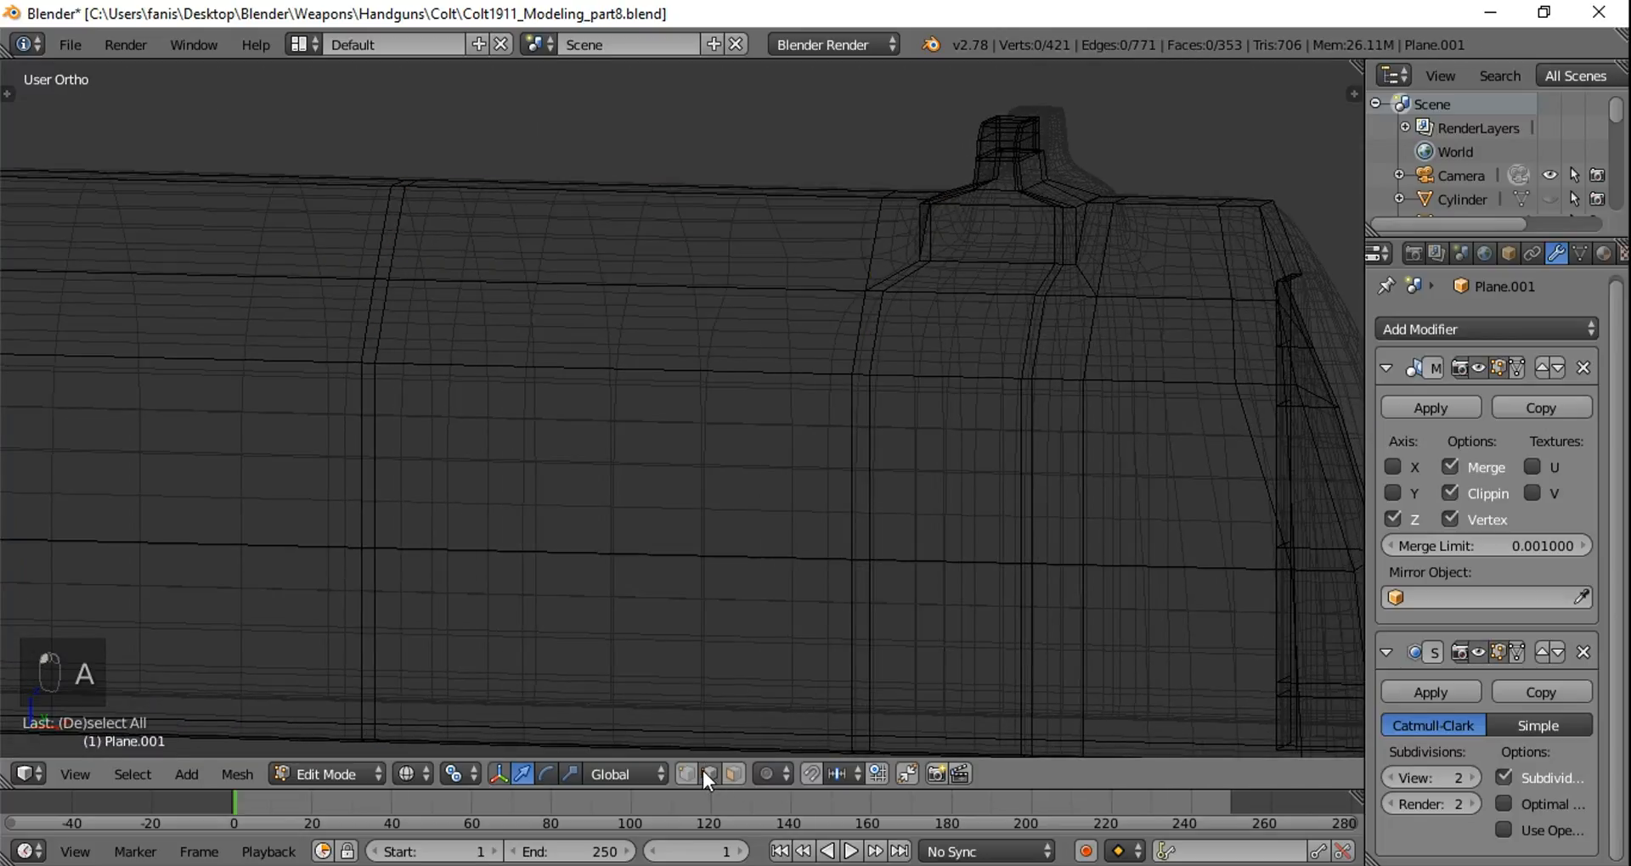
Step: Edge-slide the lengthwise loop along the slide's upper slope, including its rear-end edges, down to the tops of the reference serrations
click(690, 772)
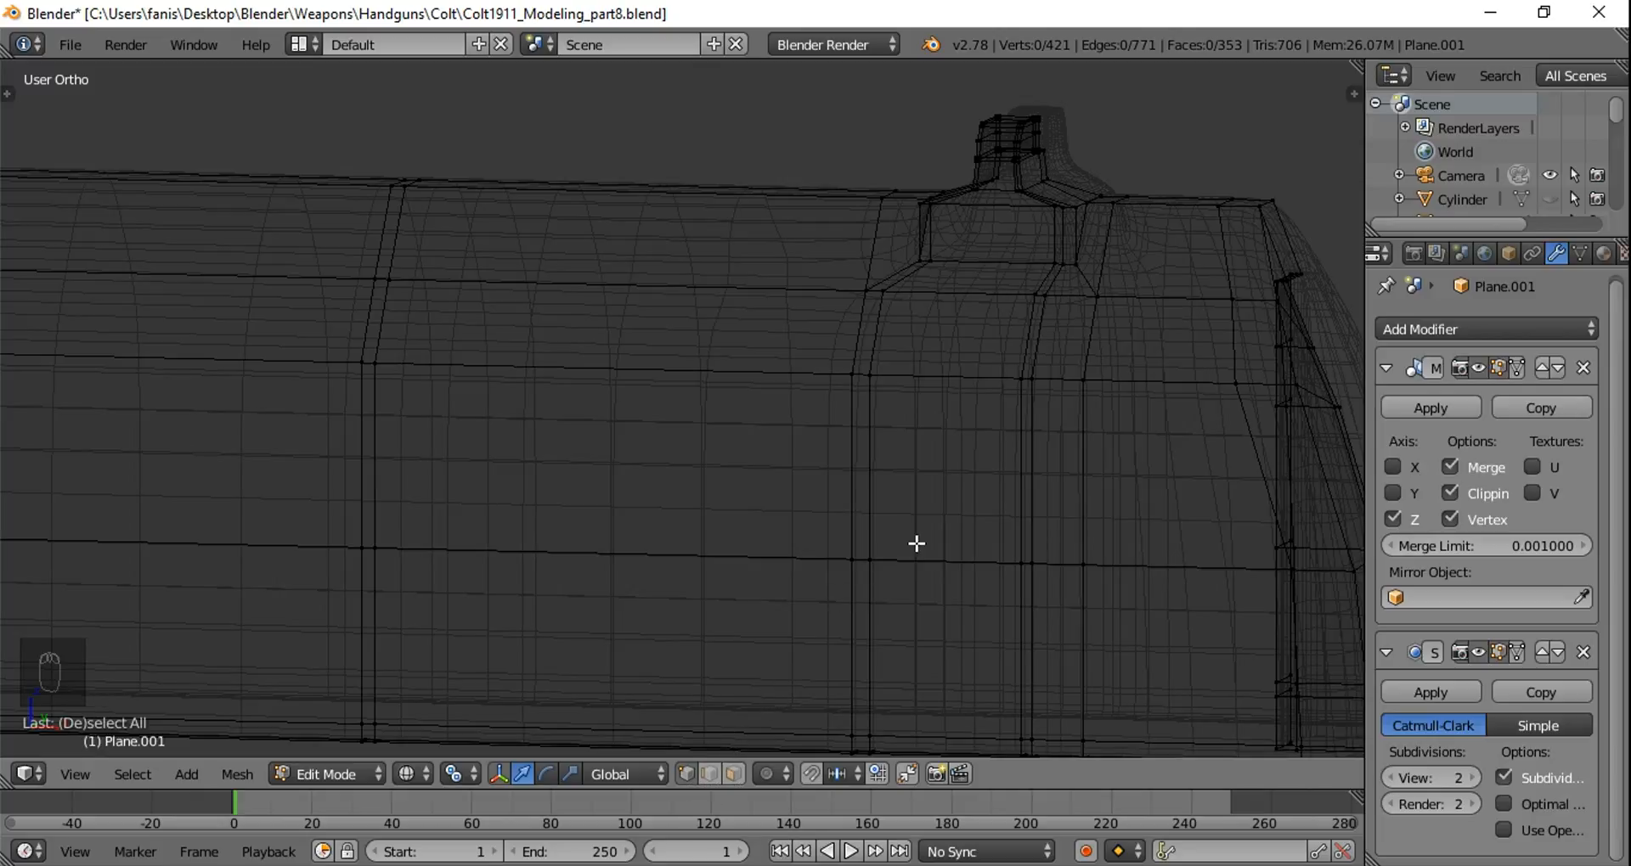
key(z)
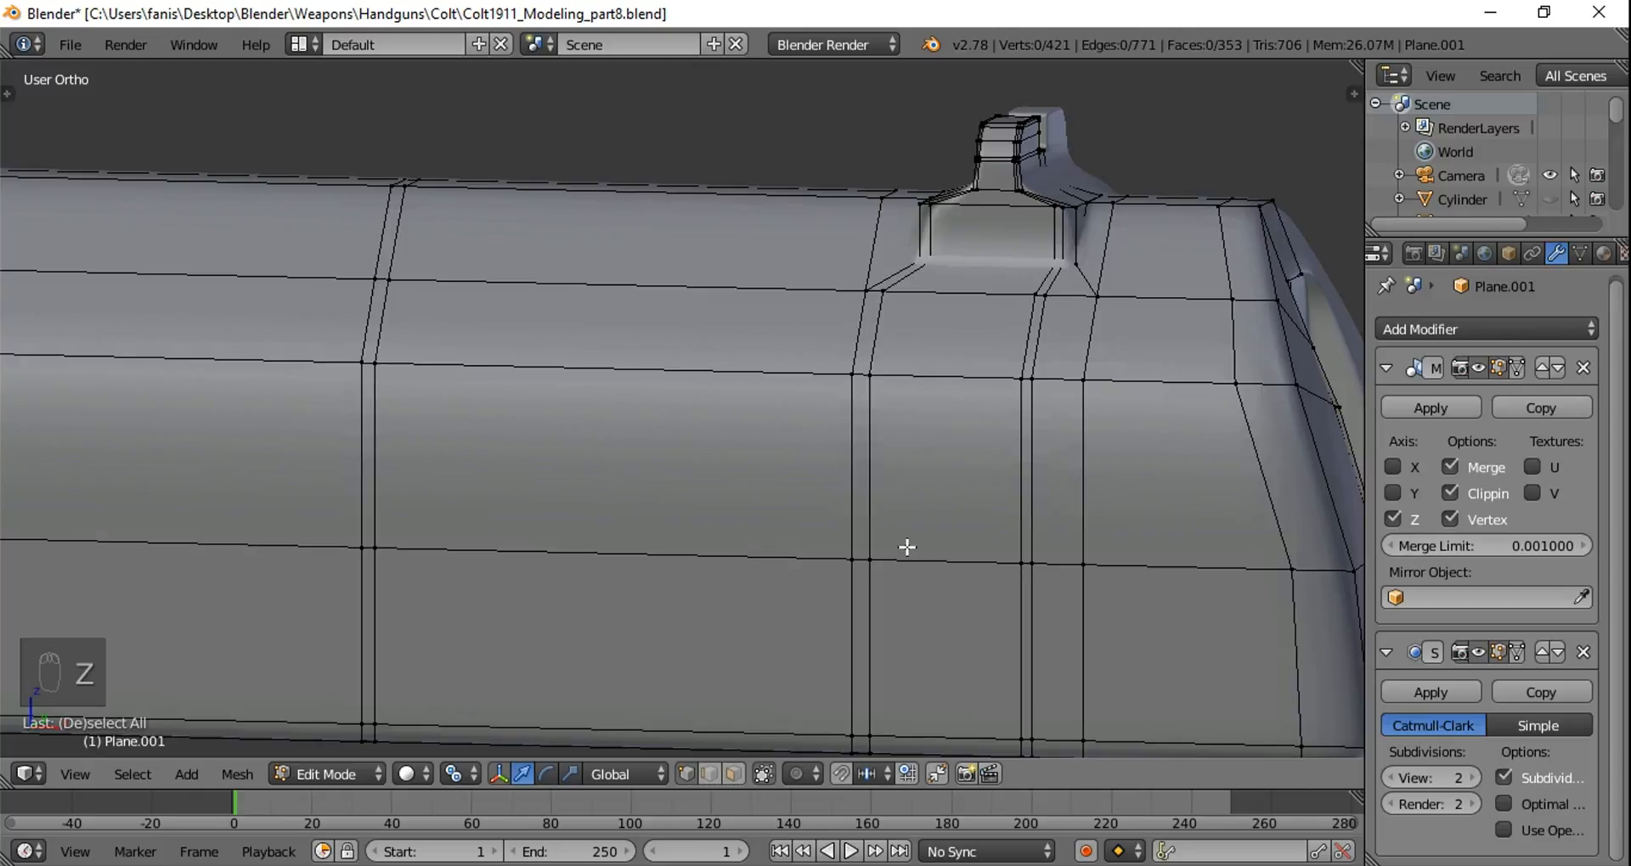
alt+right_click(759, 288)
middle_drag(887, 364, 774, 399)
alt+shift+right_click(964, 332)
alt+shift+right_click(1136, 372)
middle_drag(1208, 403, 1109, 382)
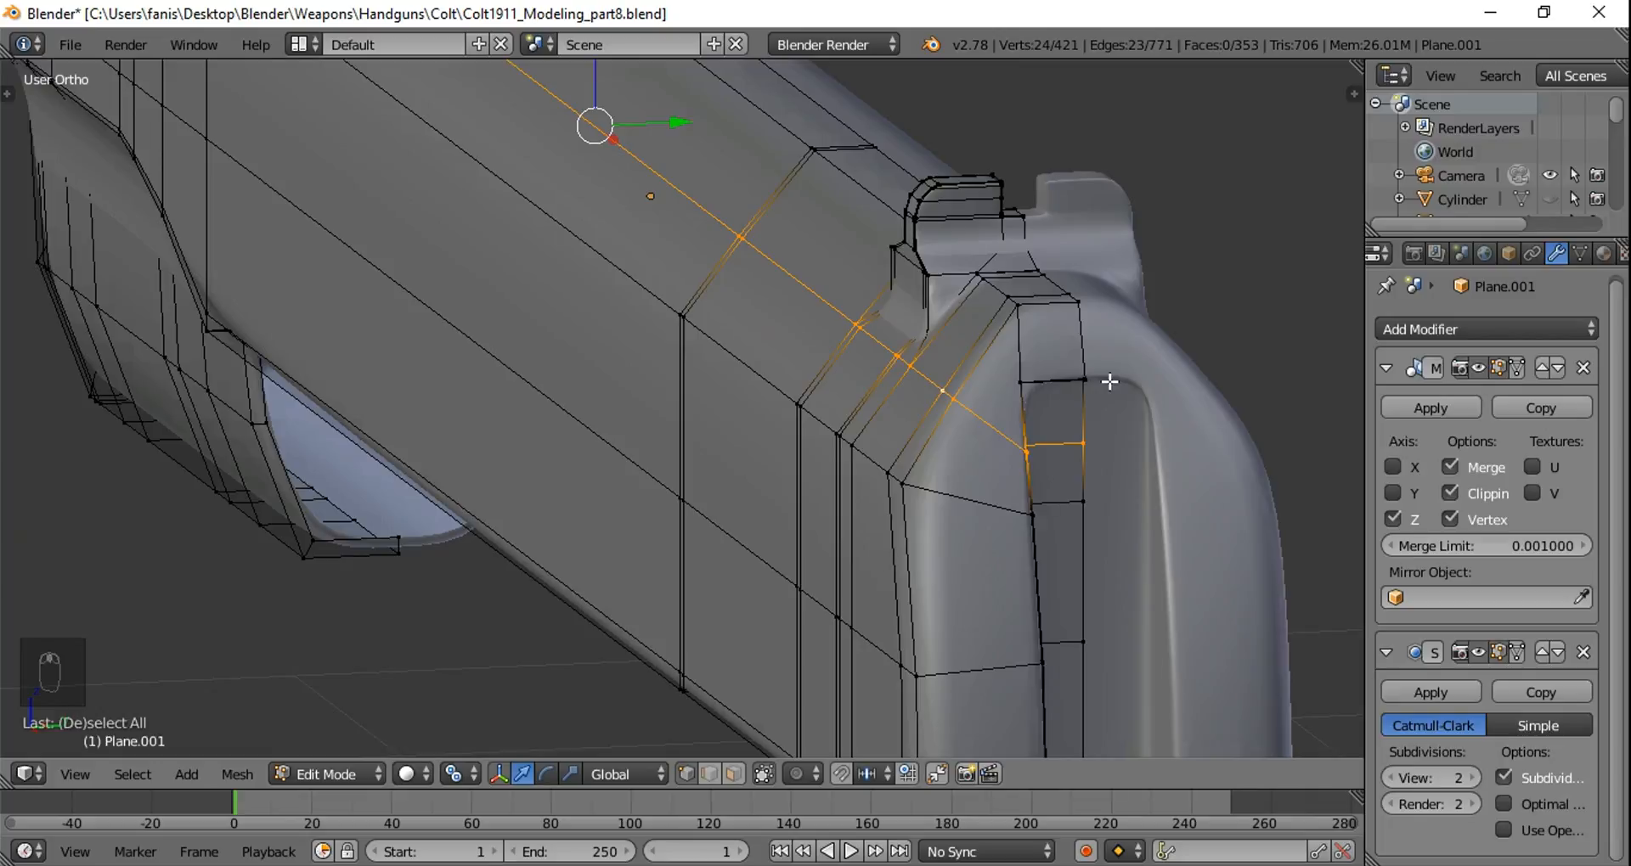
key(KP_1)
key(z)
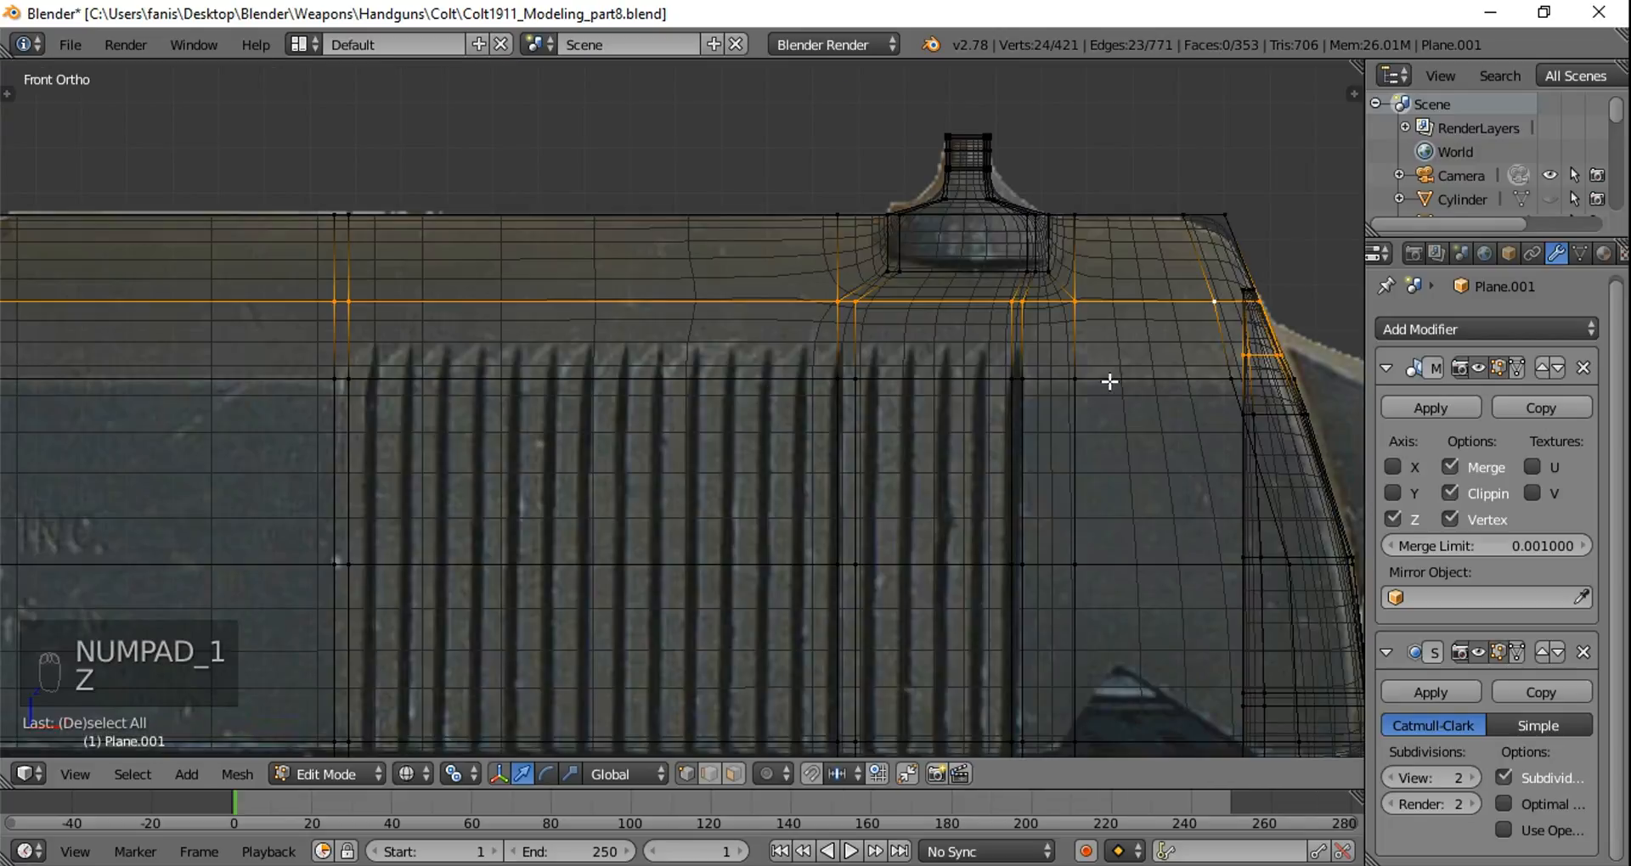
key(g)
key(g)
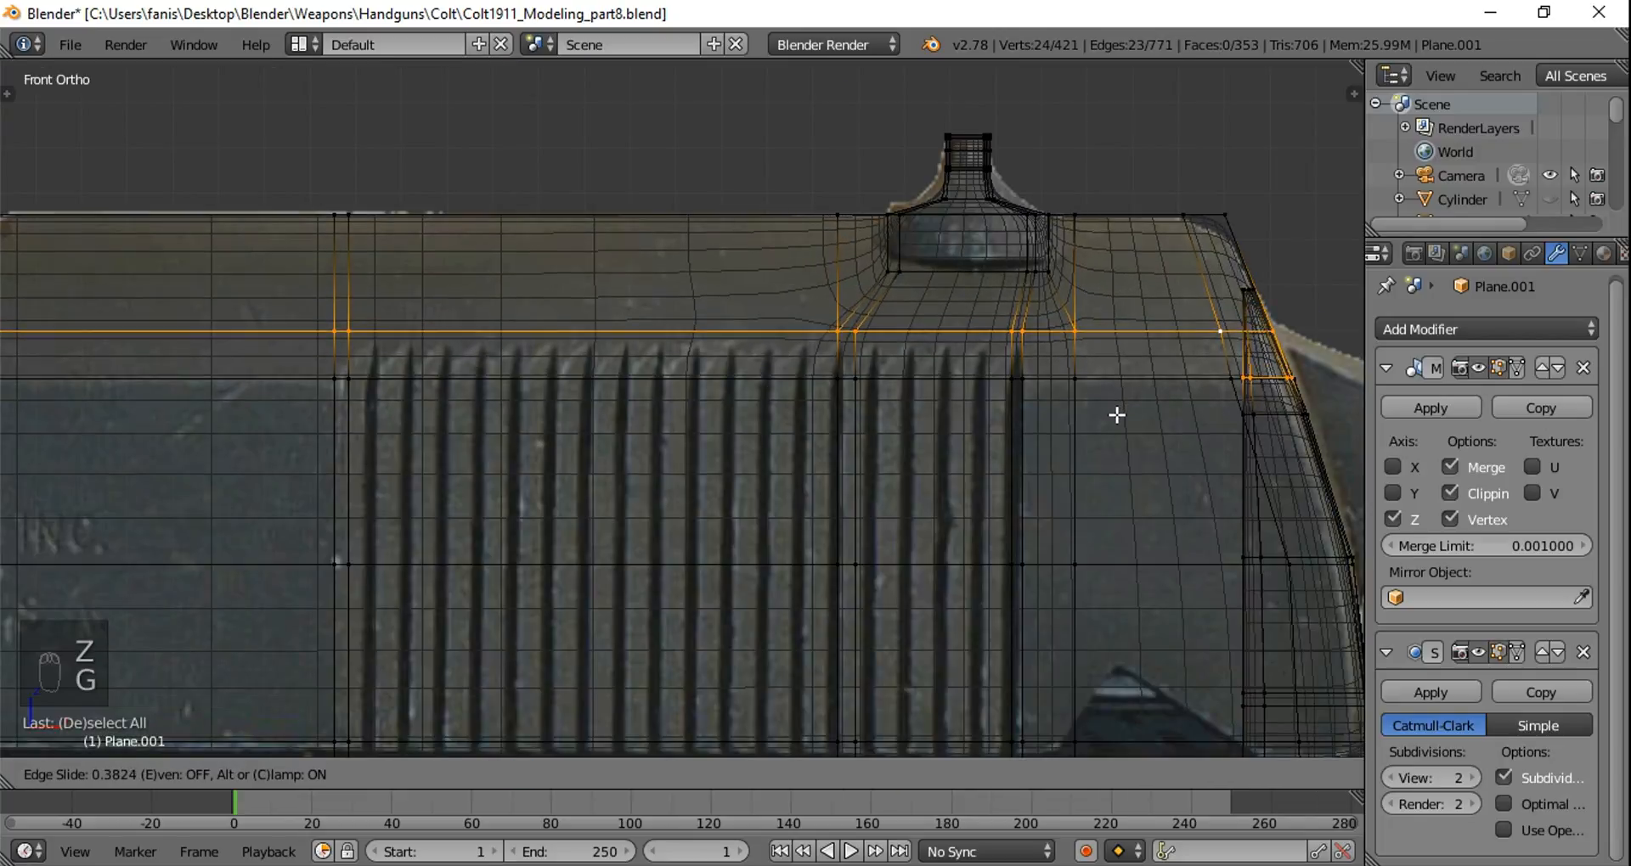
click(1118, 418)
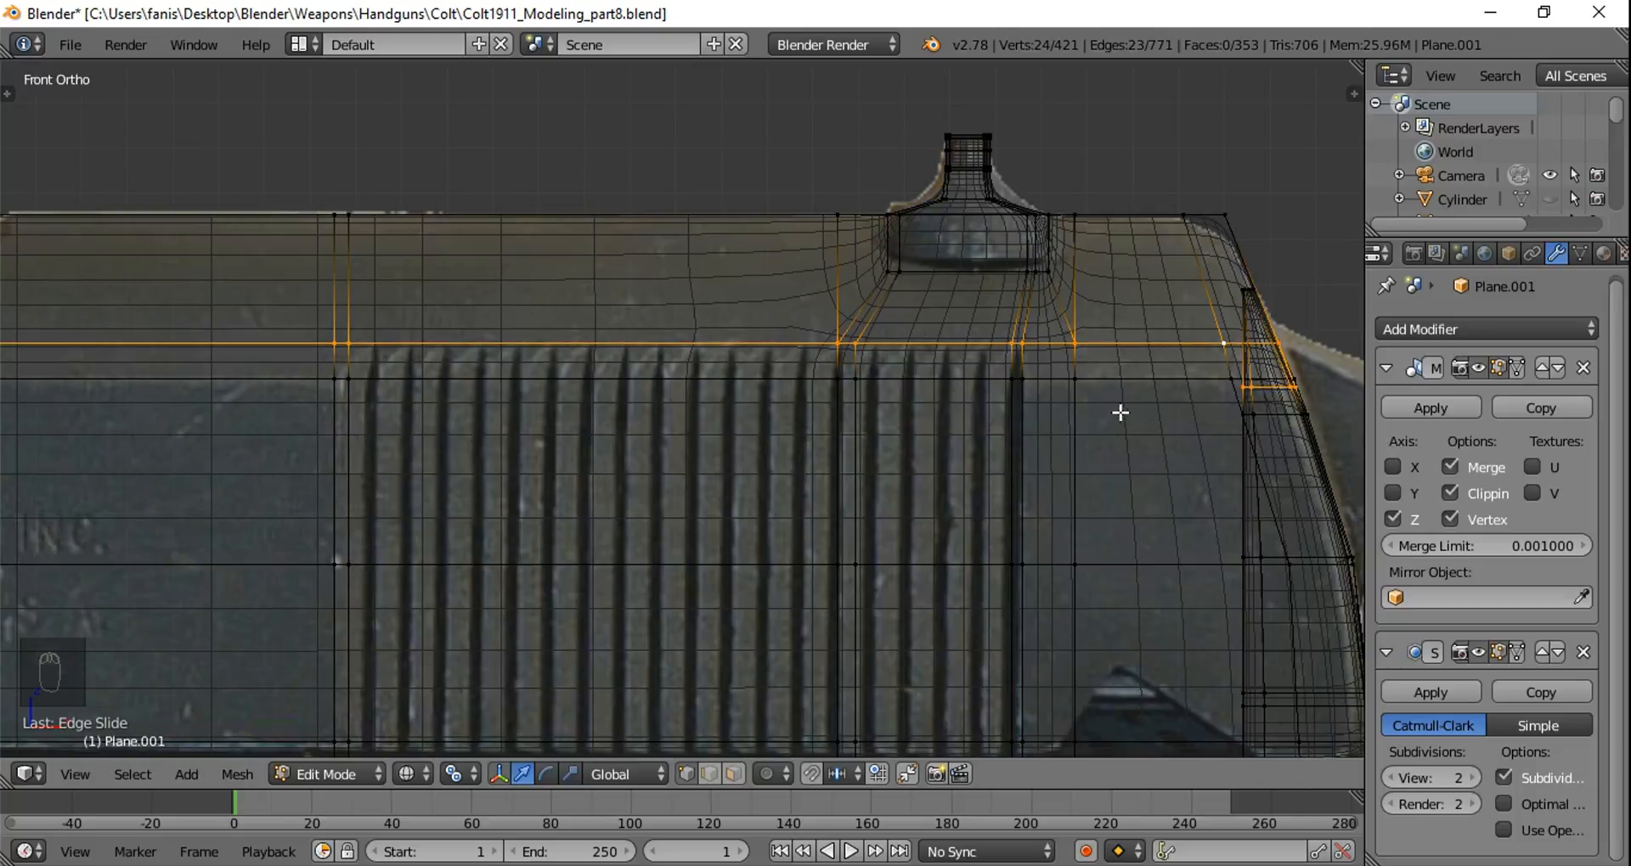
Step: Inspect the smoothed slide in object mode, and return to front-view wireframe editing with face selection
key(z)
middle_drag(1117, 418, 1208, 384)
key(Tab)
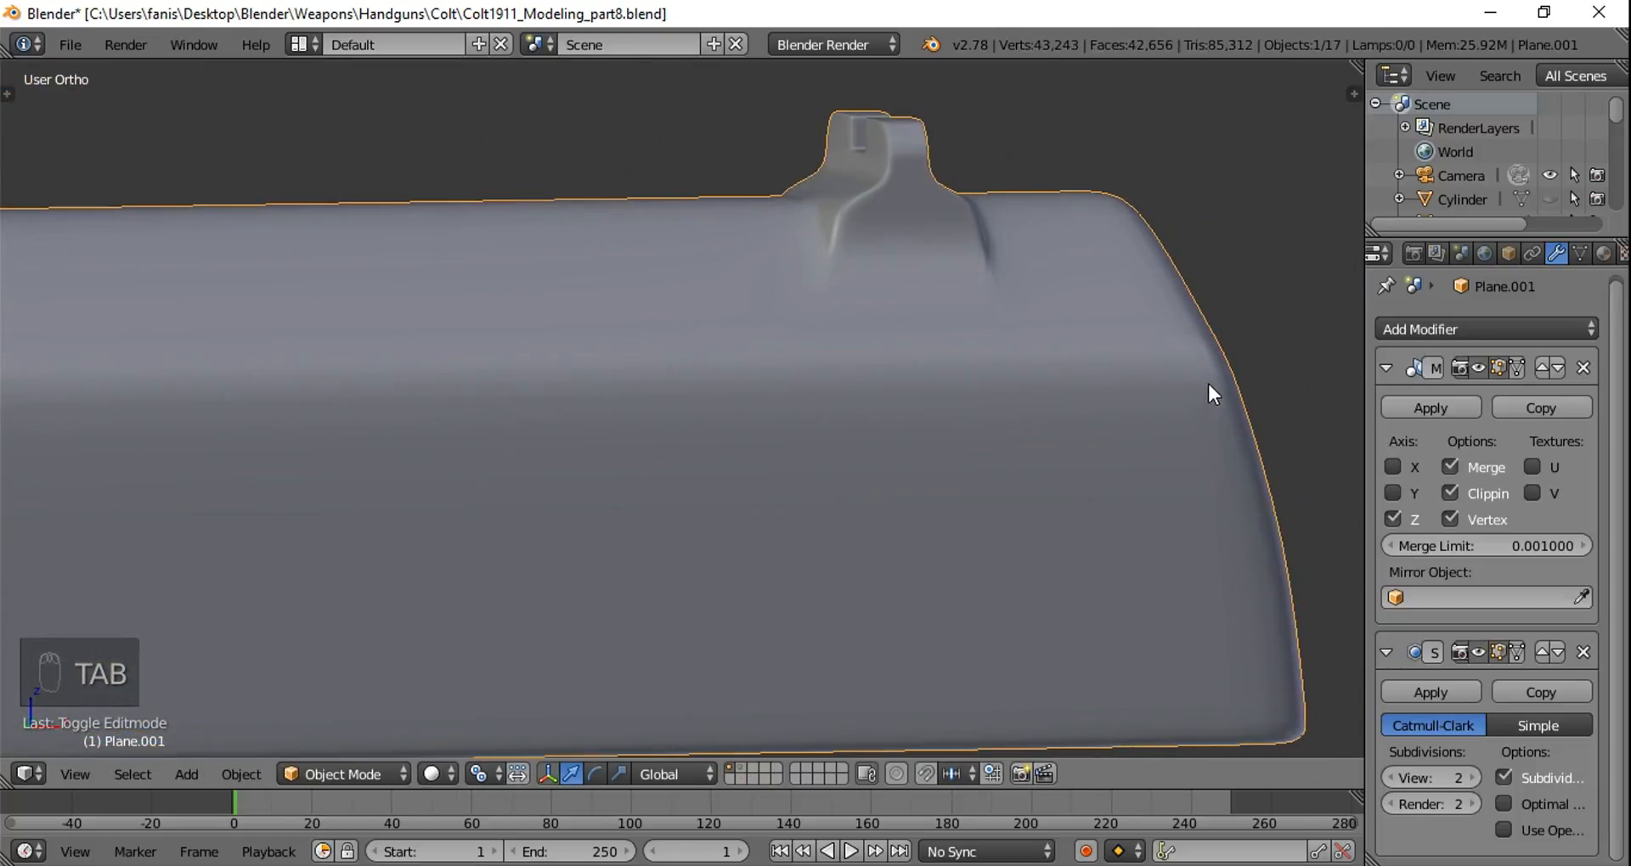
key(KP_1)
key(z)
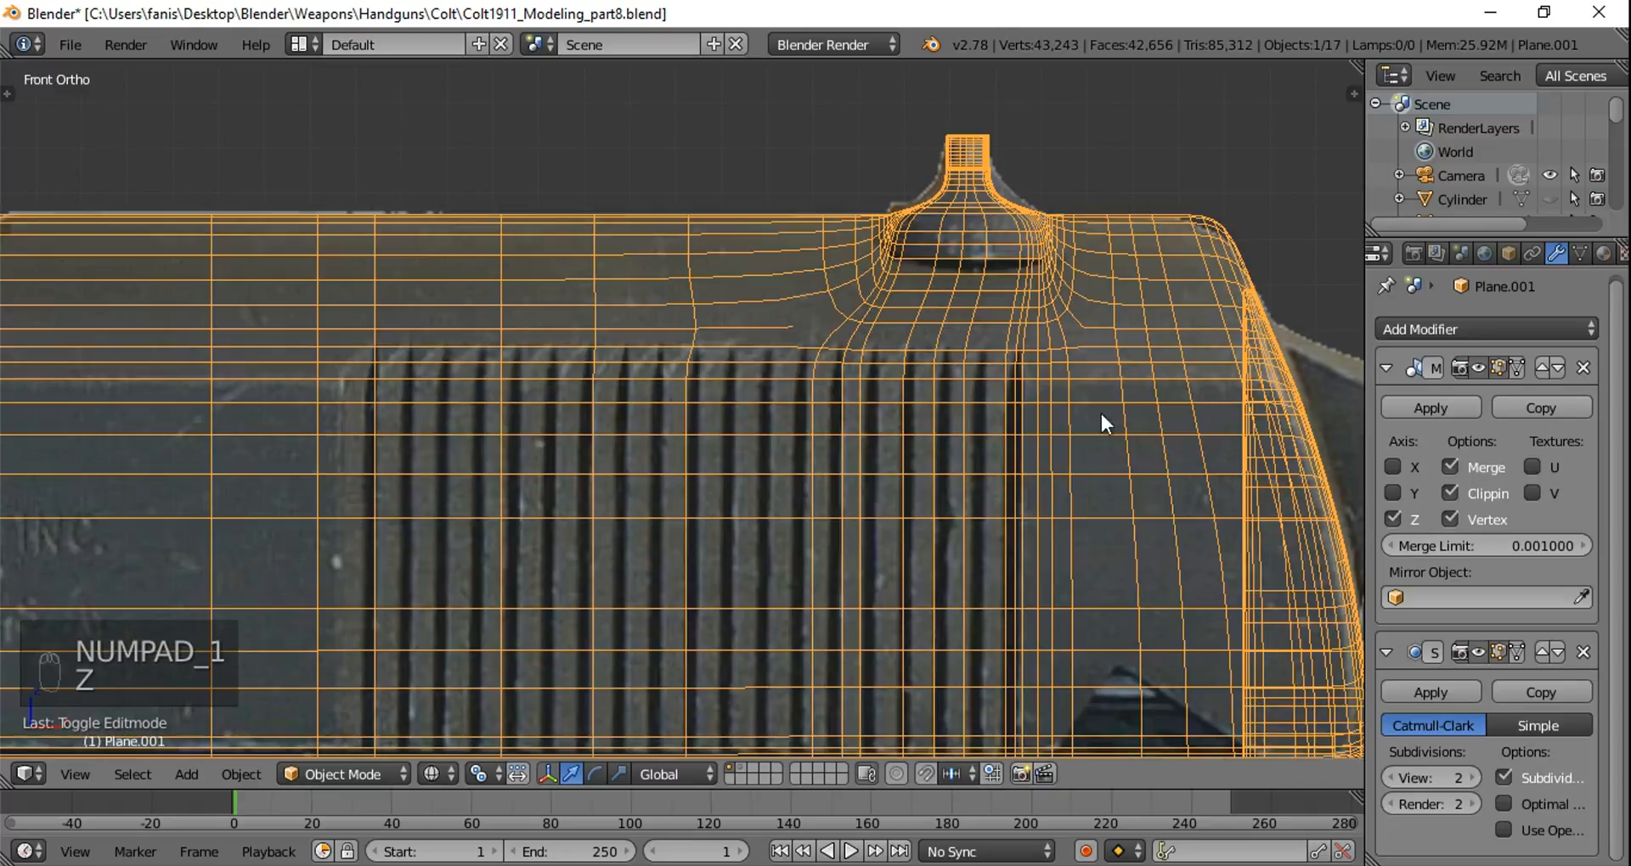
key(Tab)
shift+middle_drag(854, 404, 1026, 341)
click(734, 773)
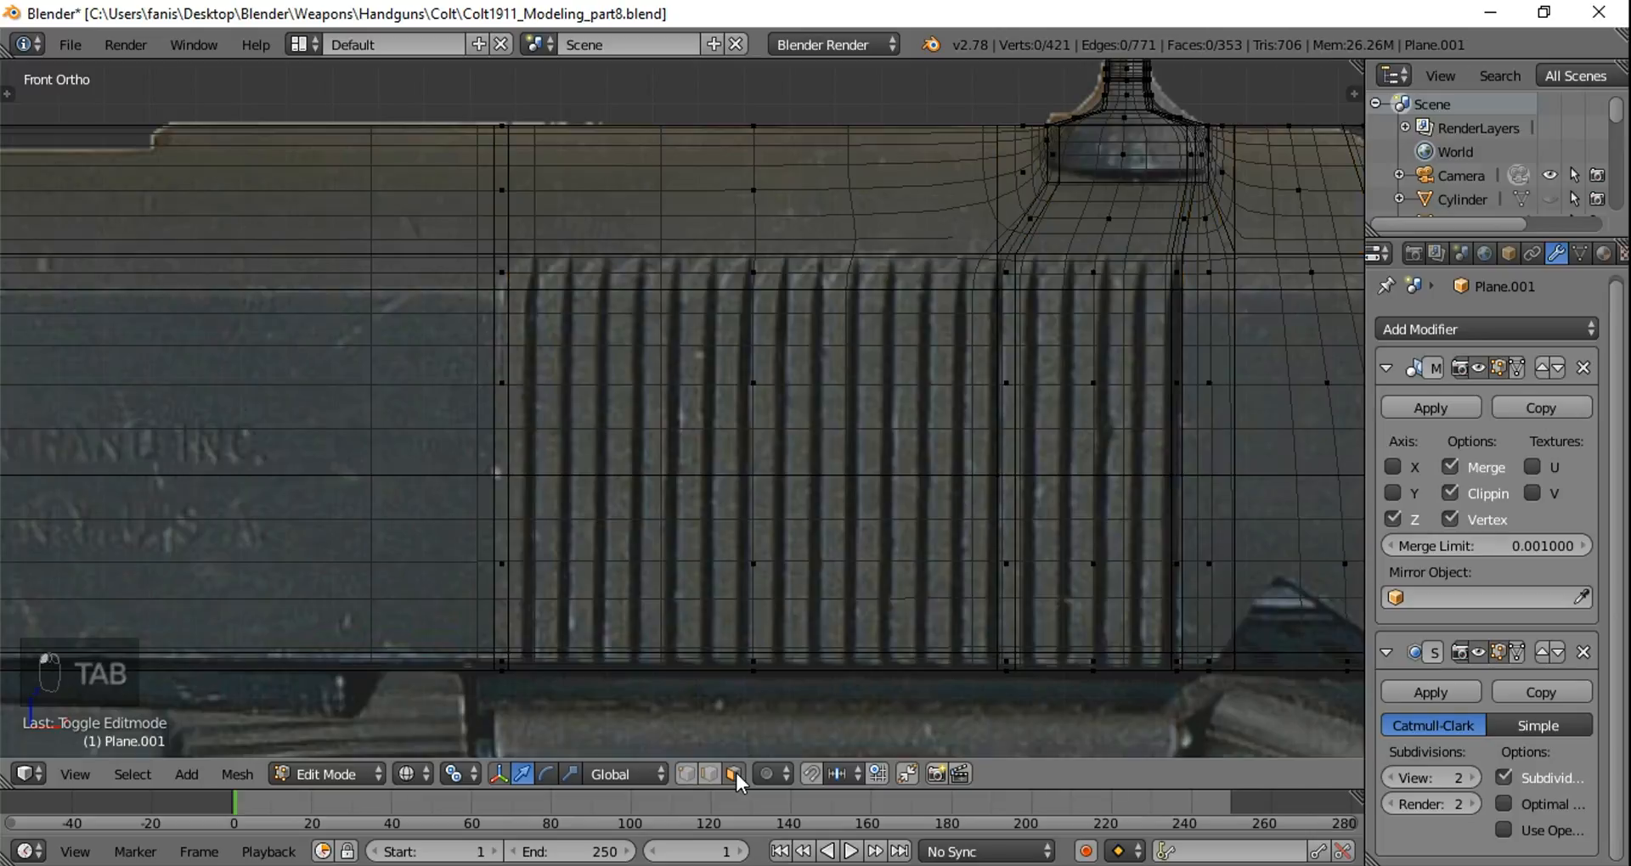
Step: Circle-select the slide's side faces covering the serrations, leaving out the thin strip along the lower edge
key(c)
drag(756, 384, 1115, 380)
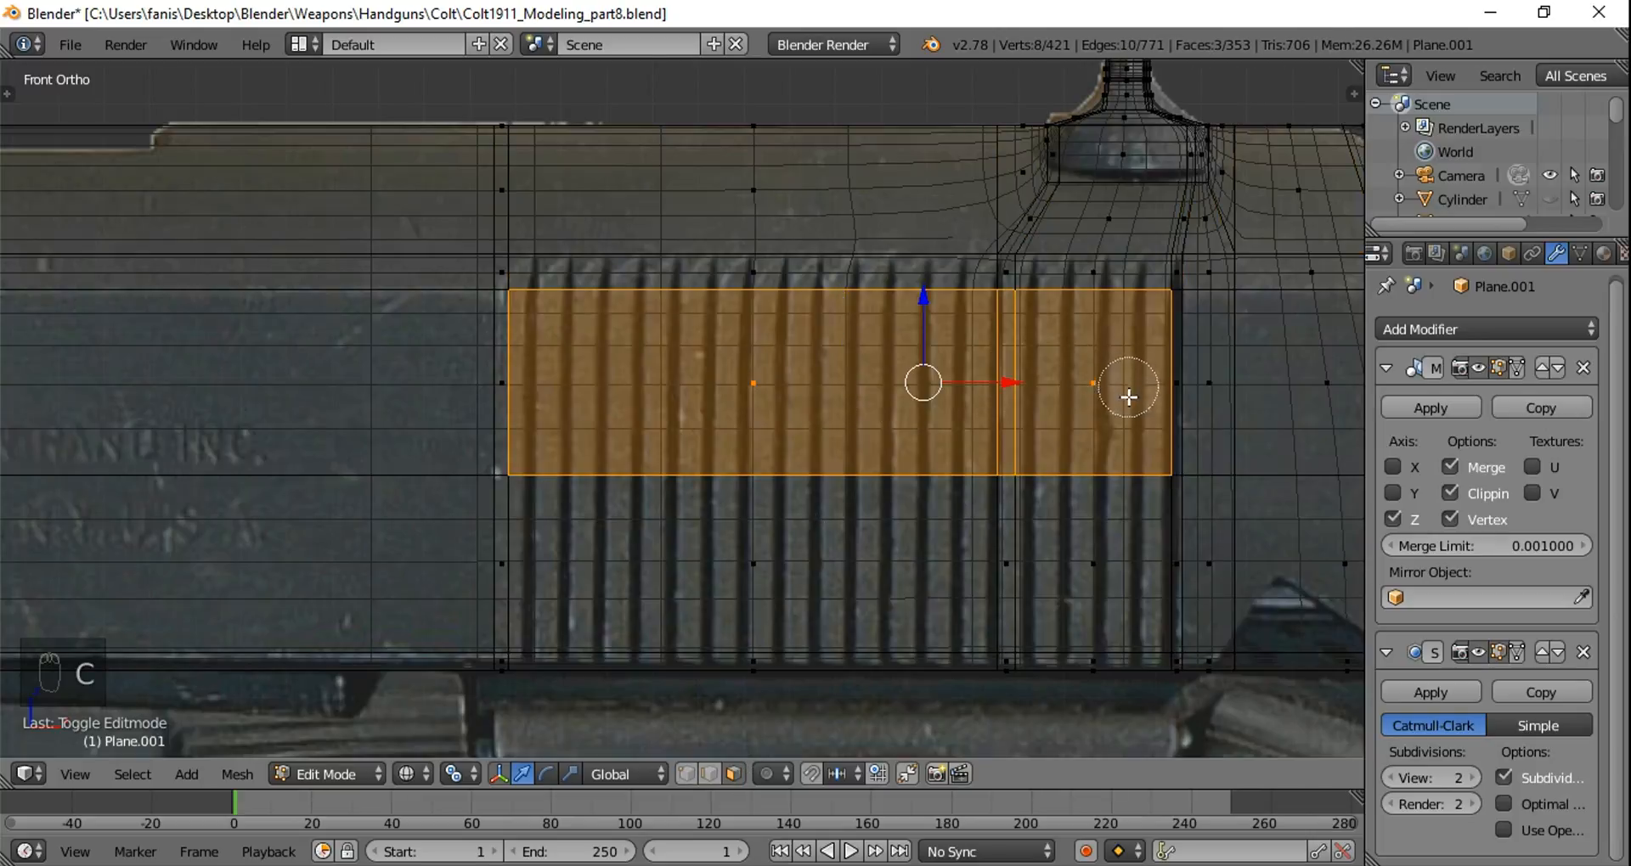
mouse_move(1037, 538)
mouse_down()
mouse_move(990, 569)
mouse_move(1080, 563)
mouse_up()
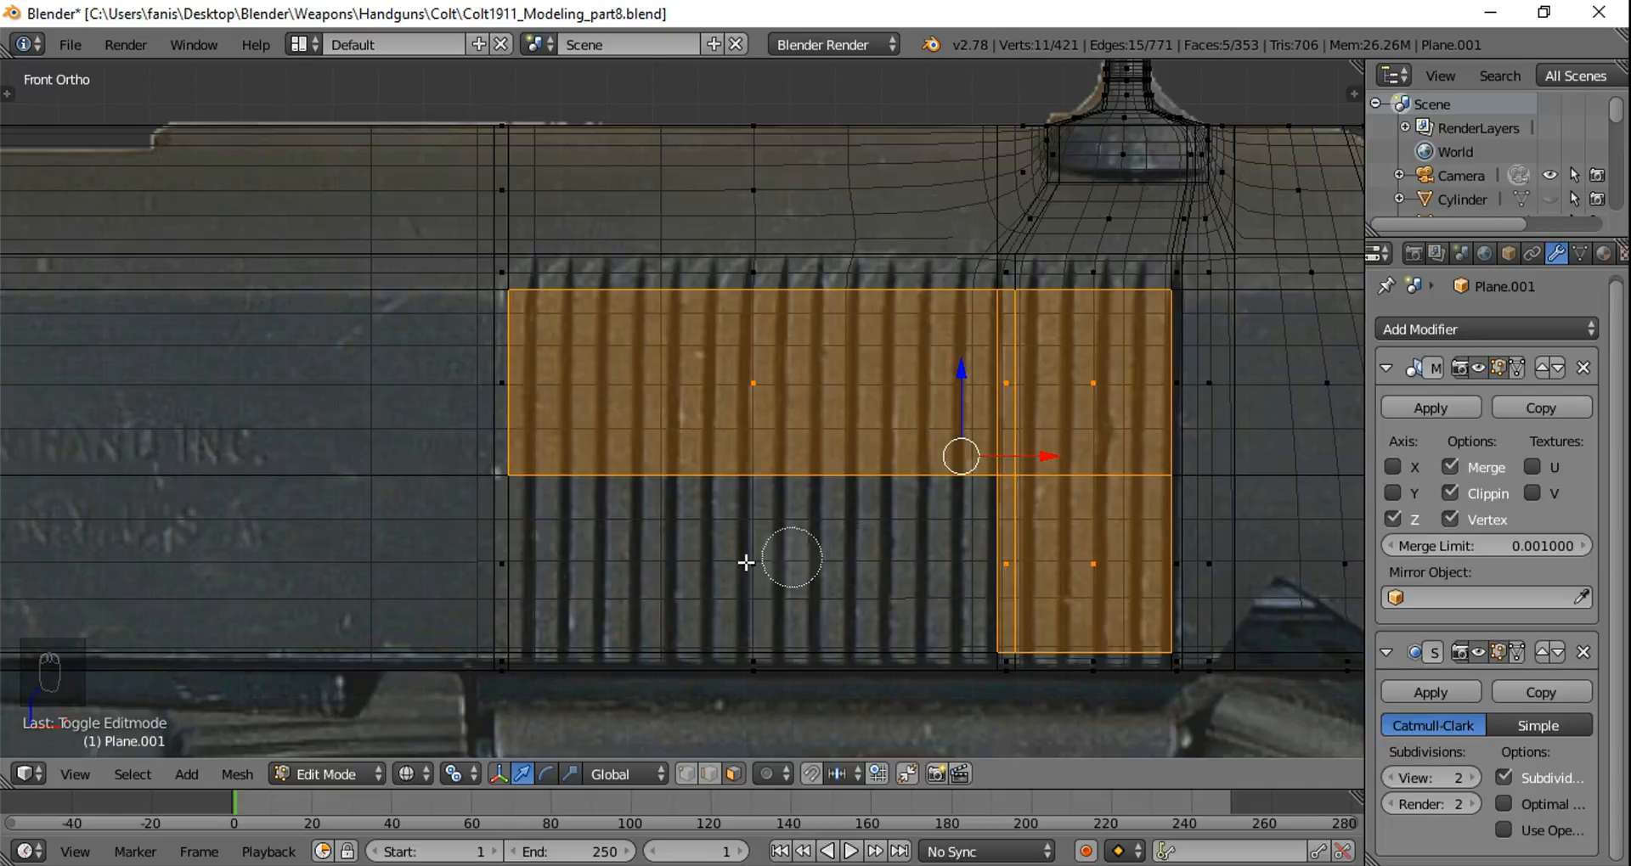
drag(746, 560, 739, 513)
mouse_move(751, 299)
mouse_down()
mouse_move(1019, 284)
mouse_move(1077, 307)
mouse_up()
click(1077, 307)
right_click(1085, 310)
mouse_move(1085, 310)
middle_down()
mouse_move(1088, 379)
mouse_move(914, 400)
middle_up()
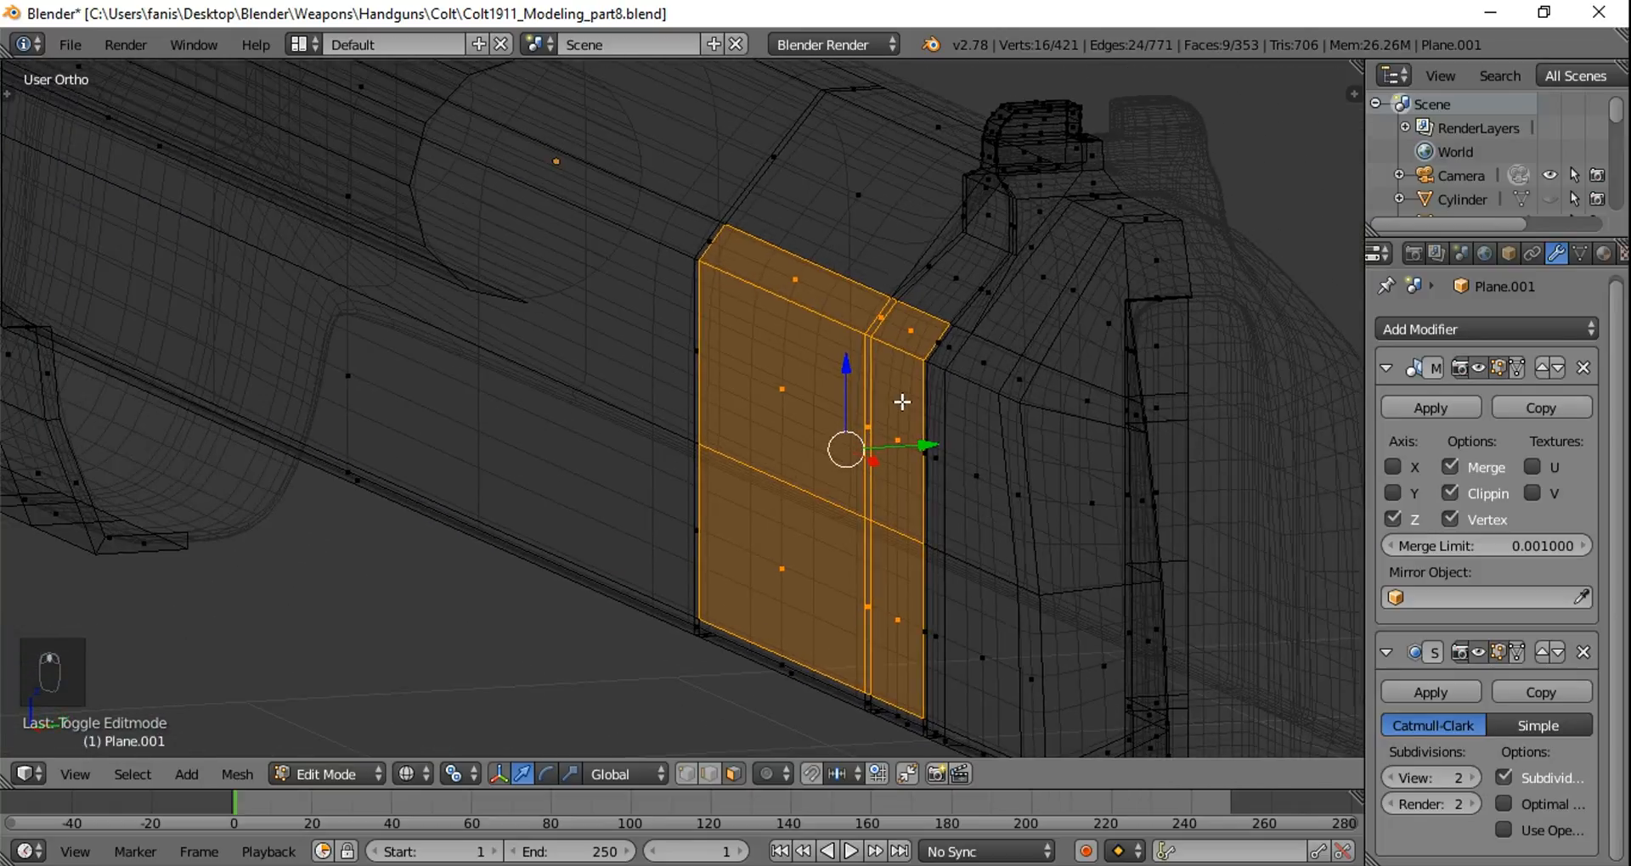
Step: Extrude the selected serration faces inward along Y by about 0.022 and flatten them with a Y scale of 0
key(z)
drag(932, 445, 942, 448)
right_click(942, 448)
key(e)
right_click(942, 447)
key(e)
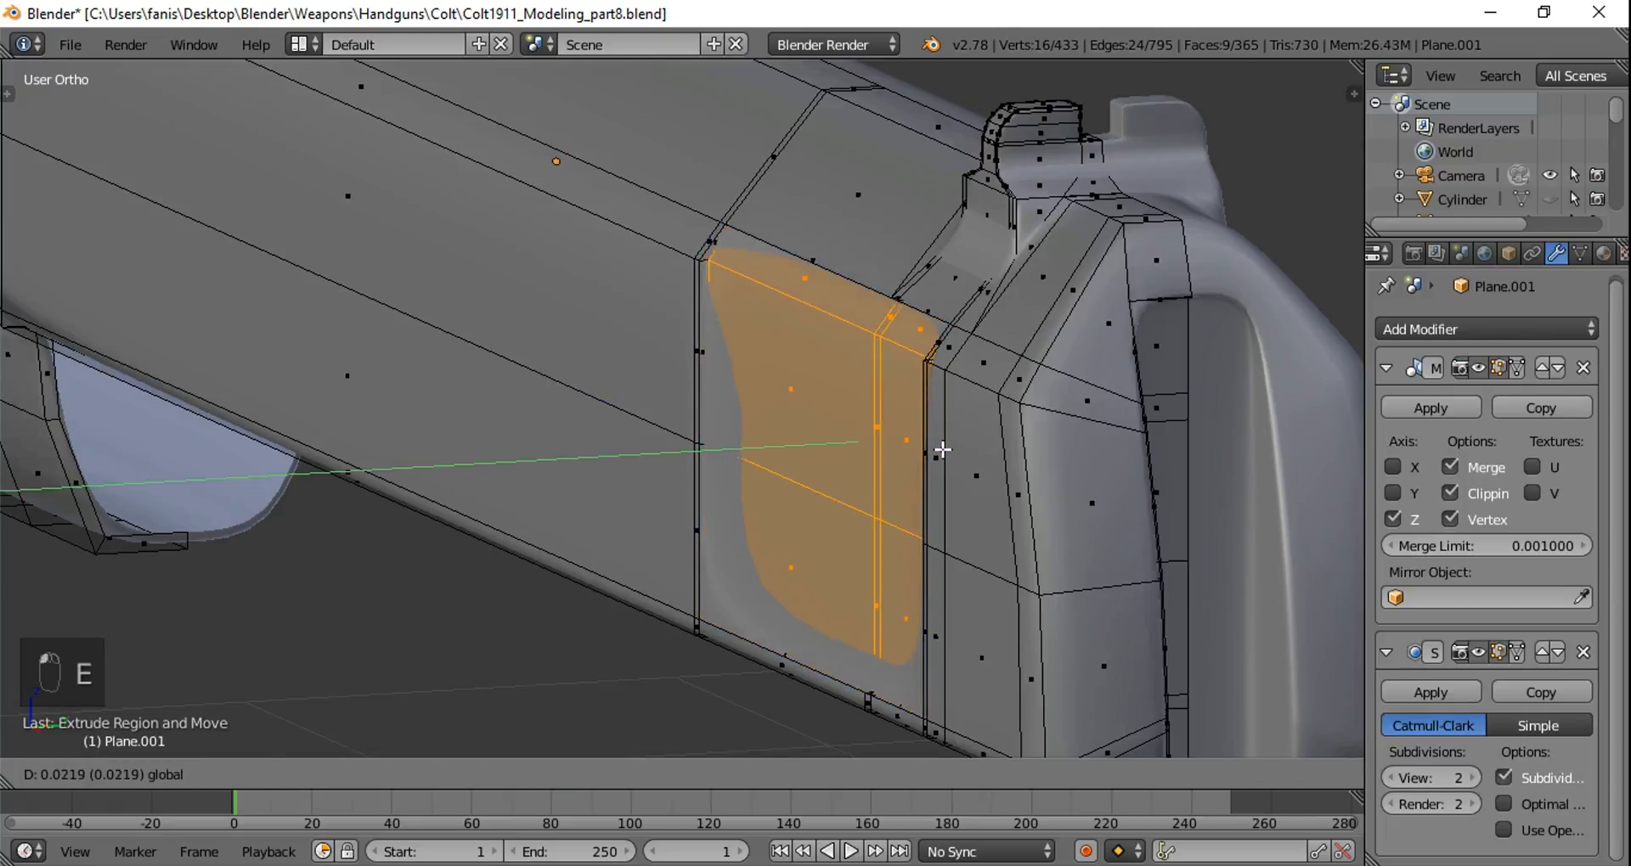
click(945, 449)
key(s)
key(y)
key(0)
key(Return)
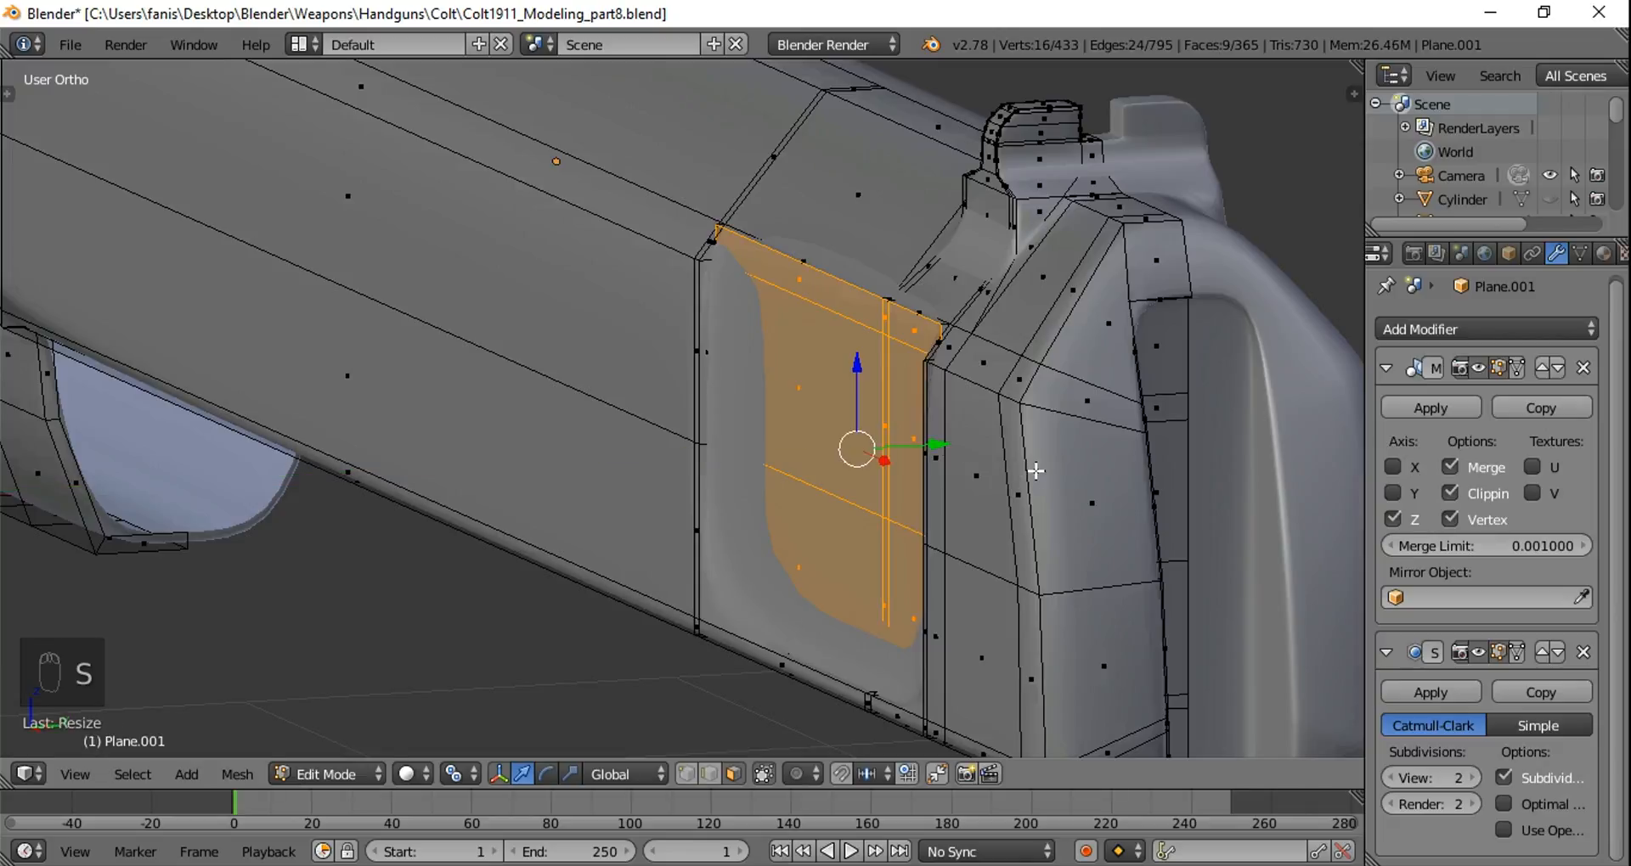
Step: Adjust the depth of the flattened recess faces slightly along Y in right-view wireframe
middle_drag(1031, 473, 939, 458)
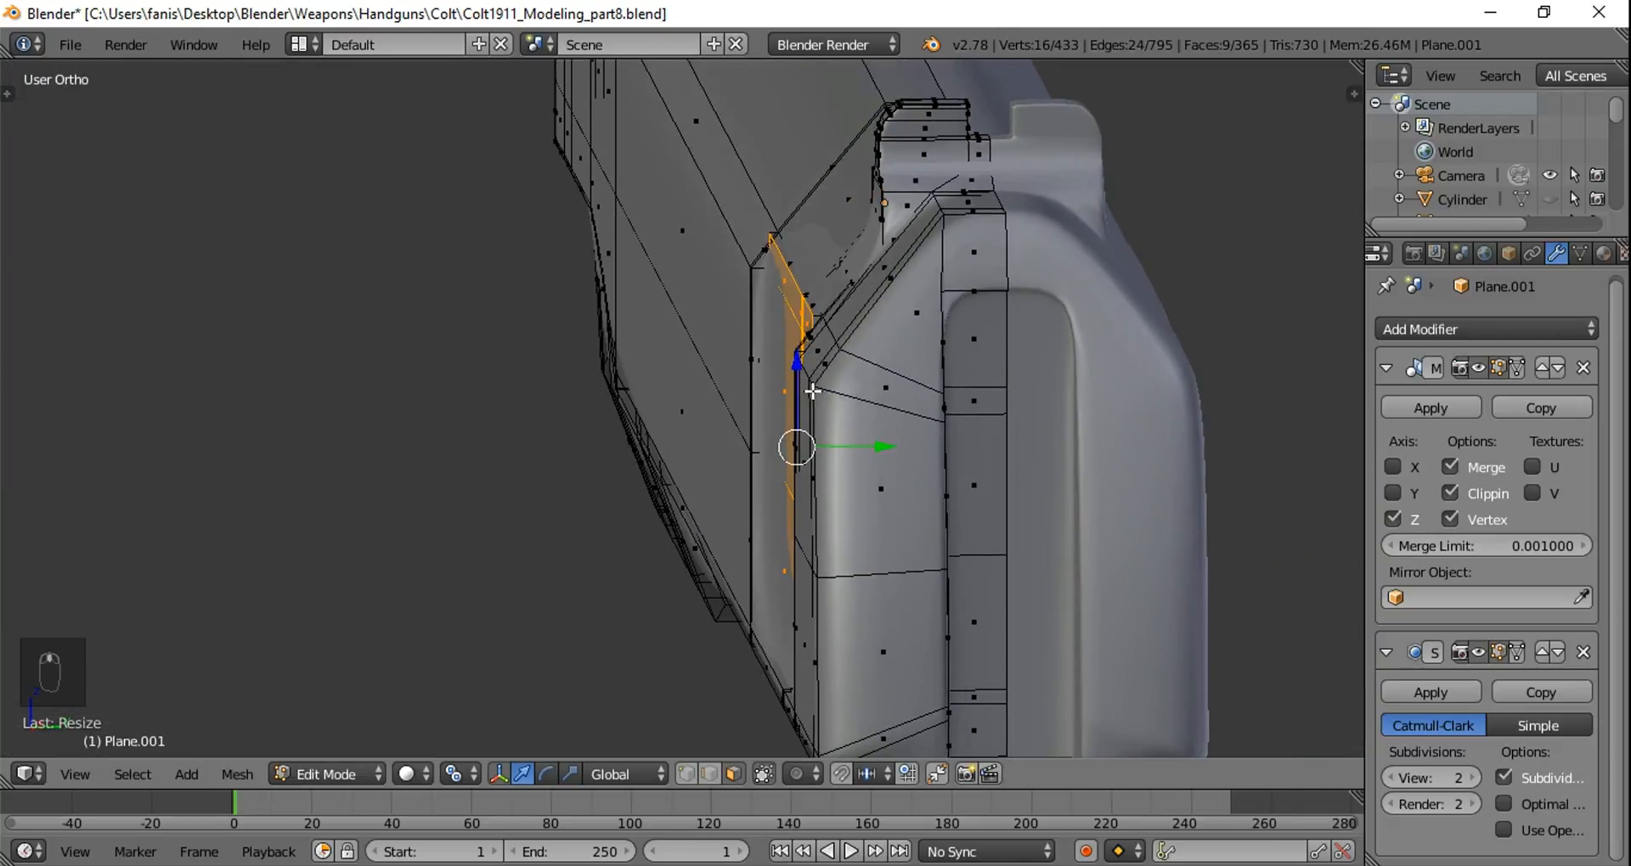
key(KP_3)
key(z)
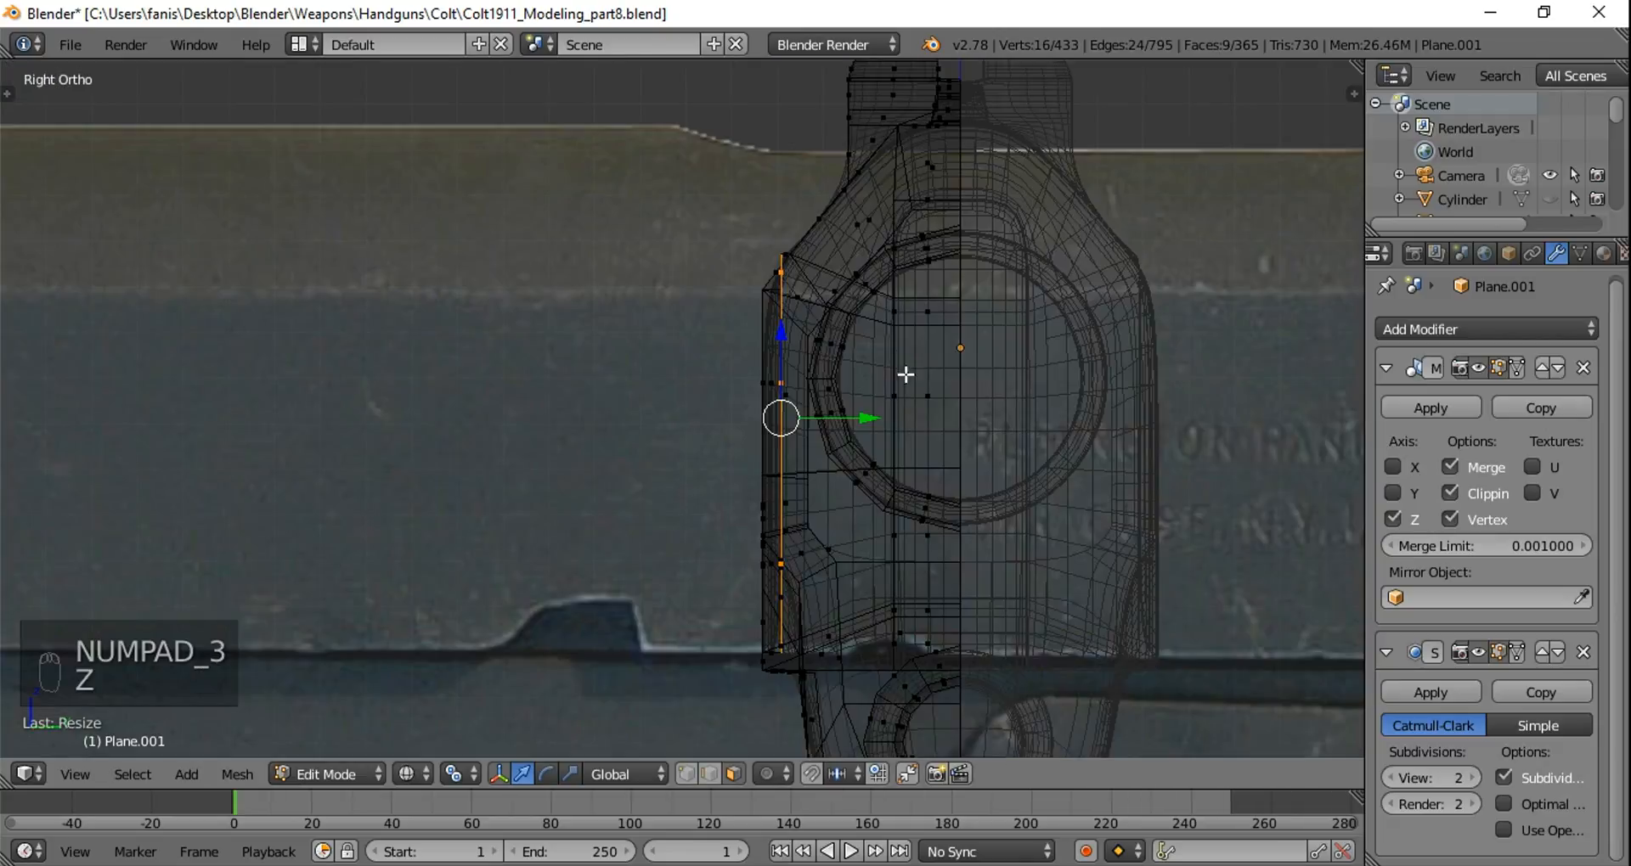
shift+middle_drag(998, 288, 950, 410)
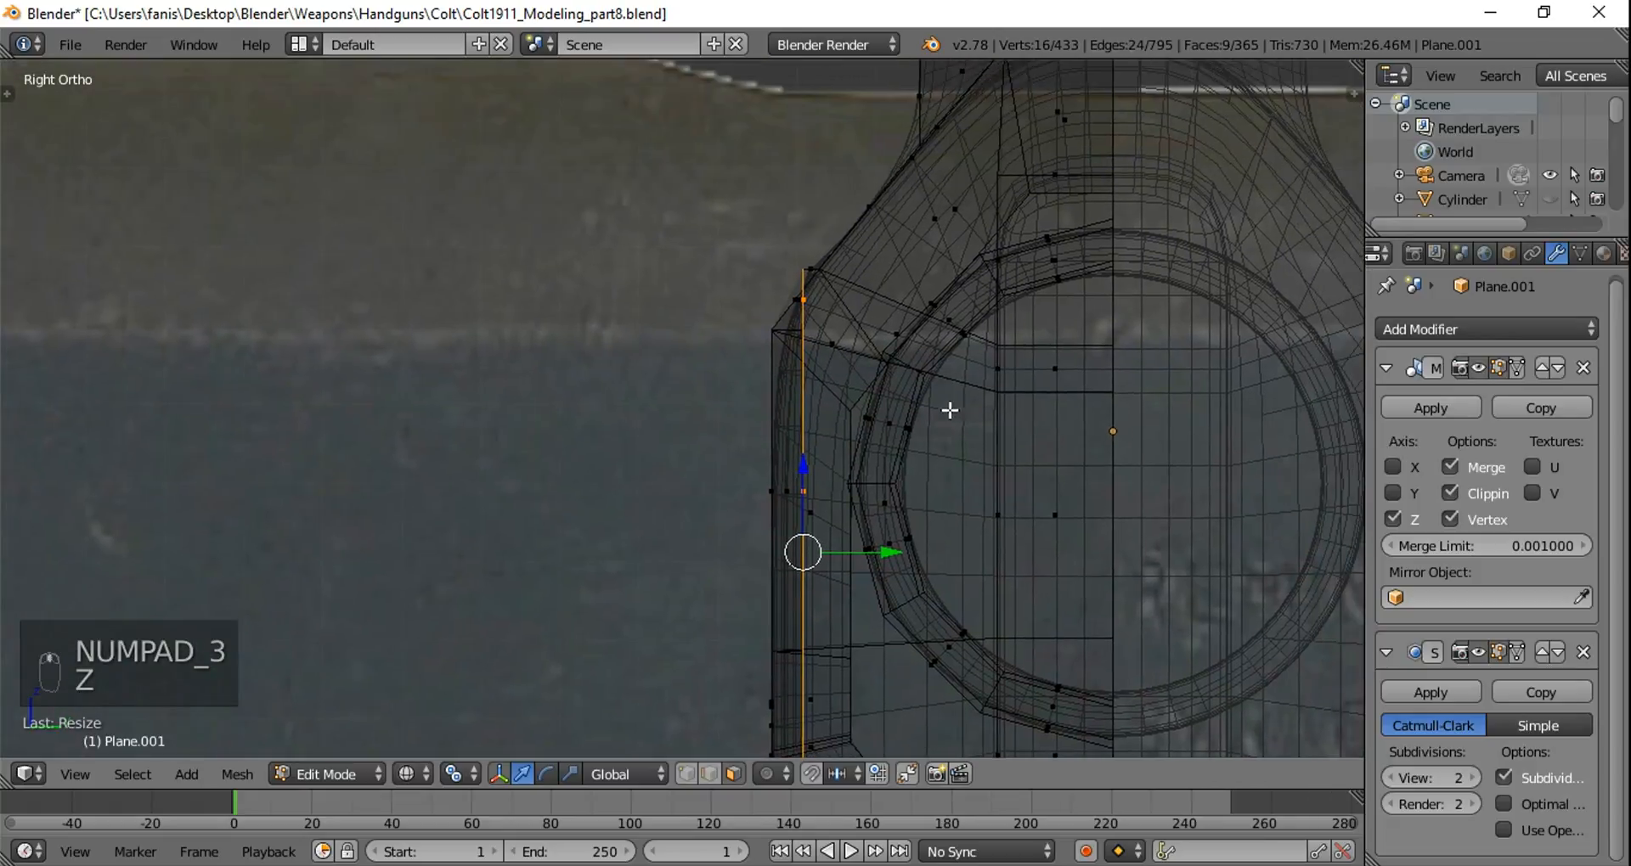
click(892, 550)
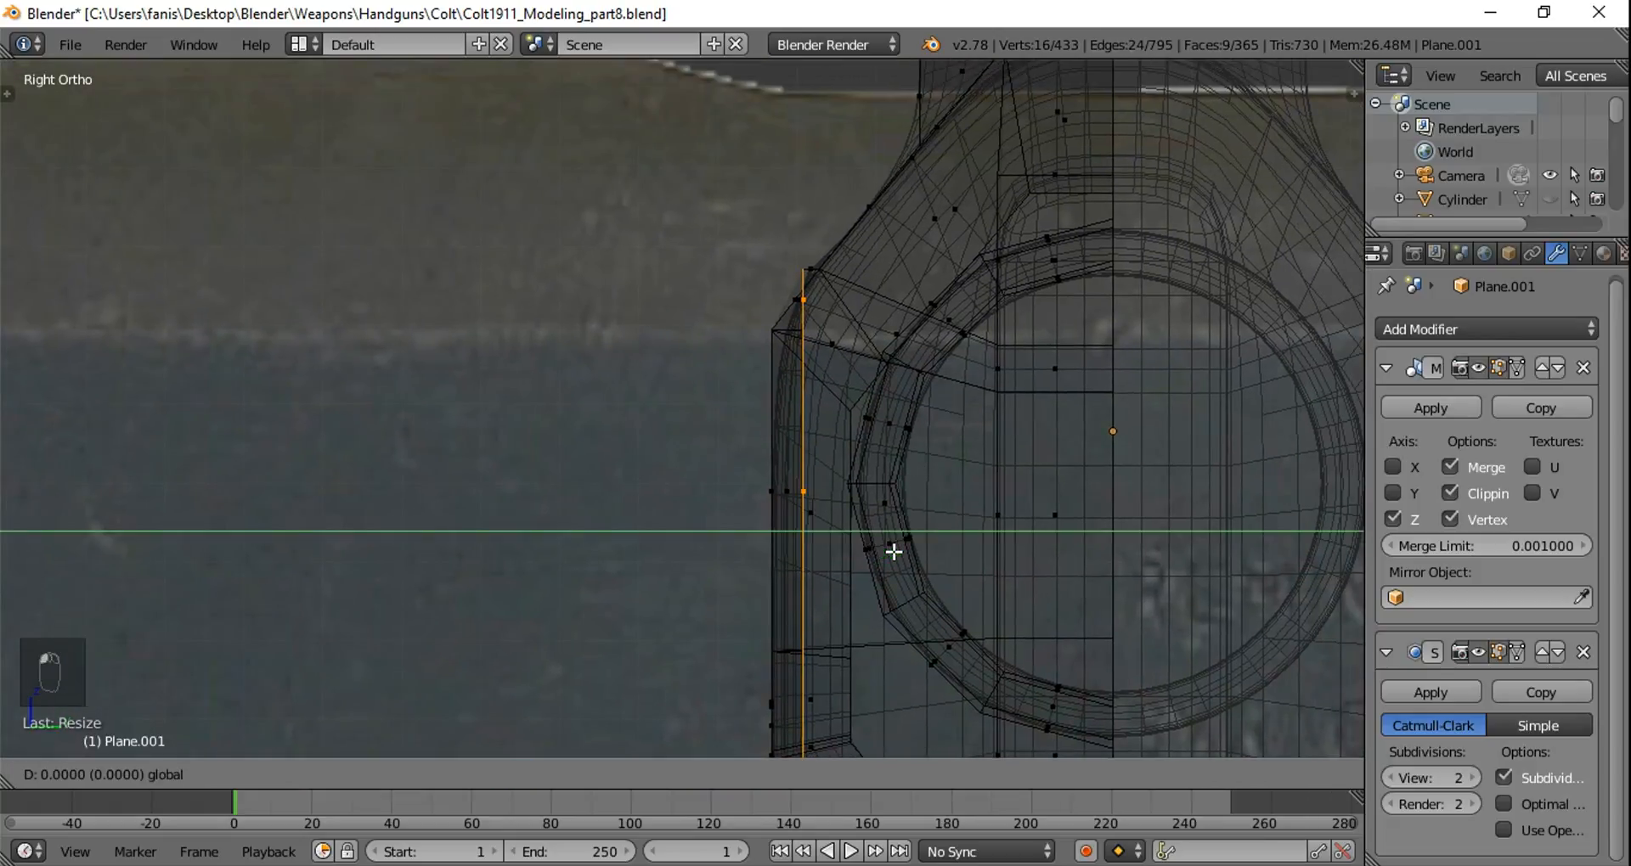
drag(893, 552, 906, 554)
middle_drag(892, 546, 921, 476)
scroll(934, 480, up, 2)
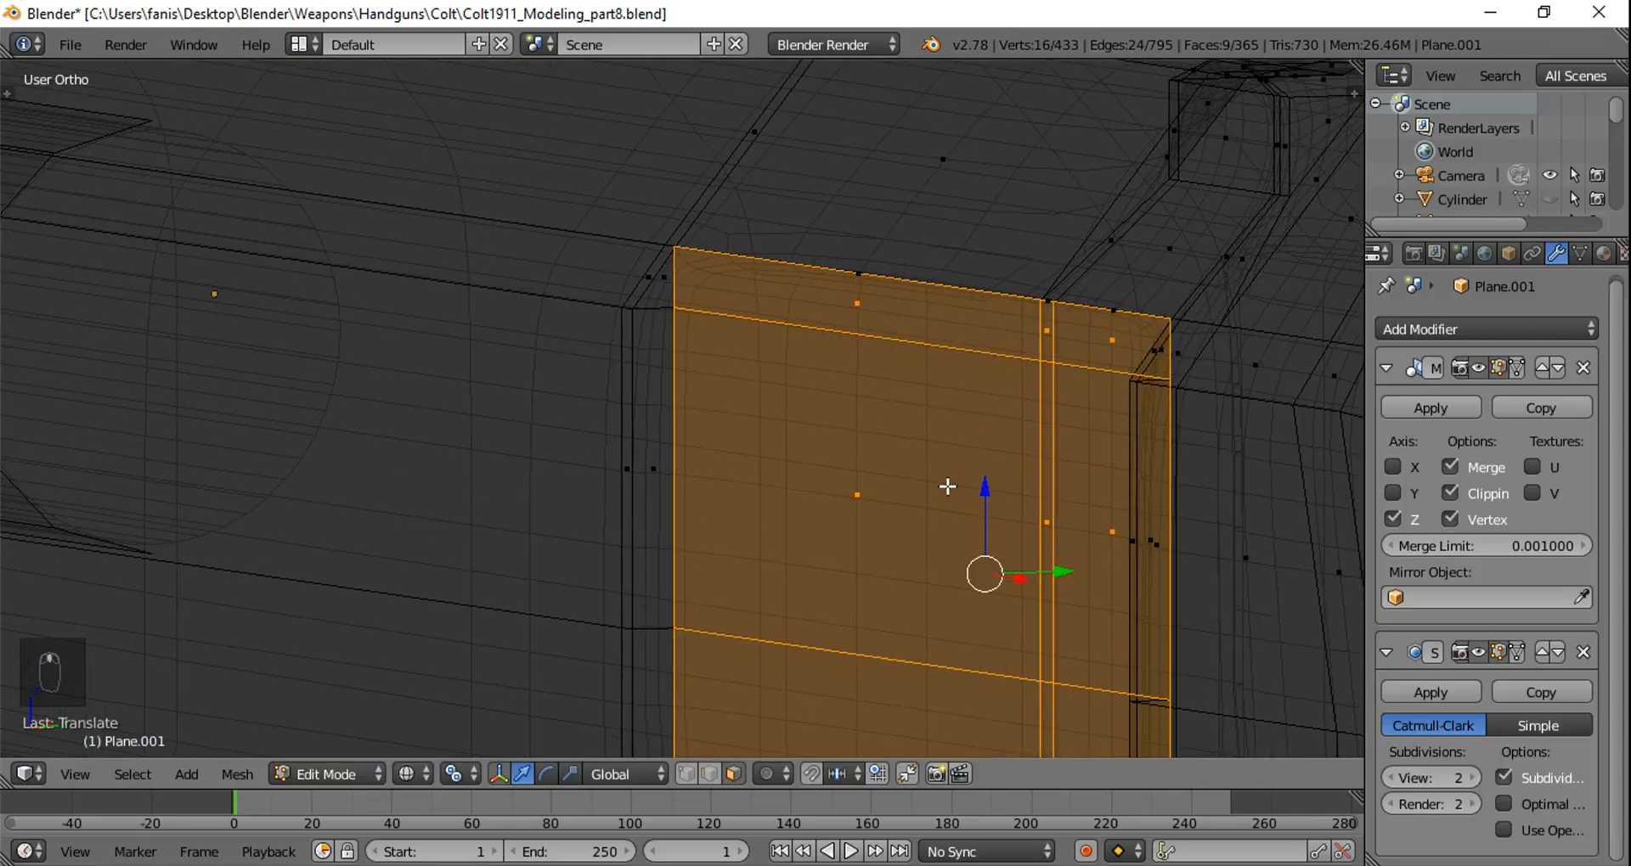
Step: Examine the recess in object mode and compare its lower edge with the serrations in the front-view reference
key(z)
key(Tab)
middle_drag(935, 416, 995, 484)
scroll(1072, 408, down, 4)
key(Tab)
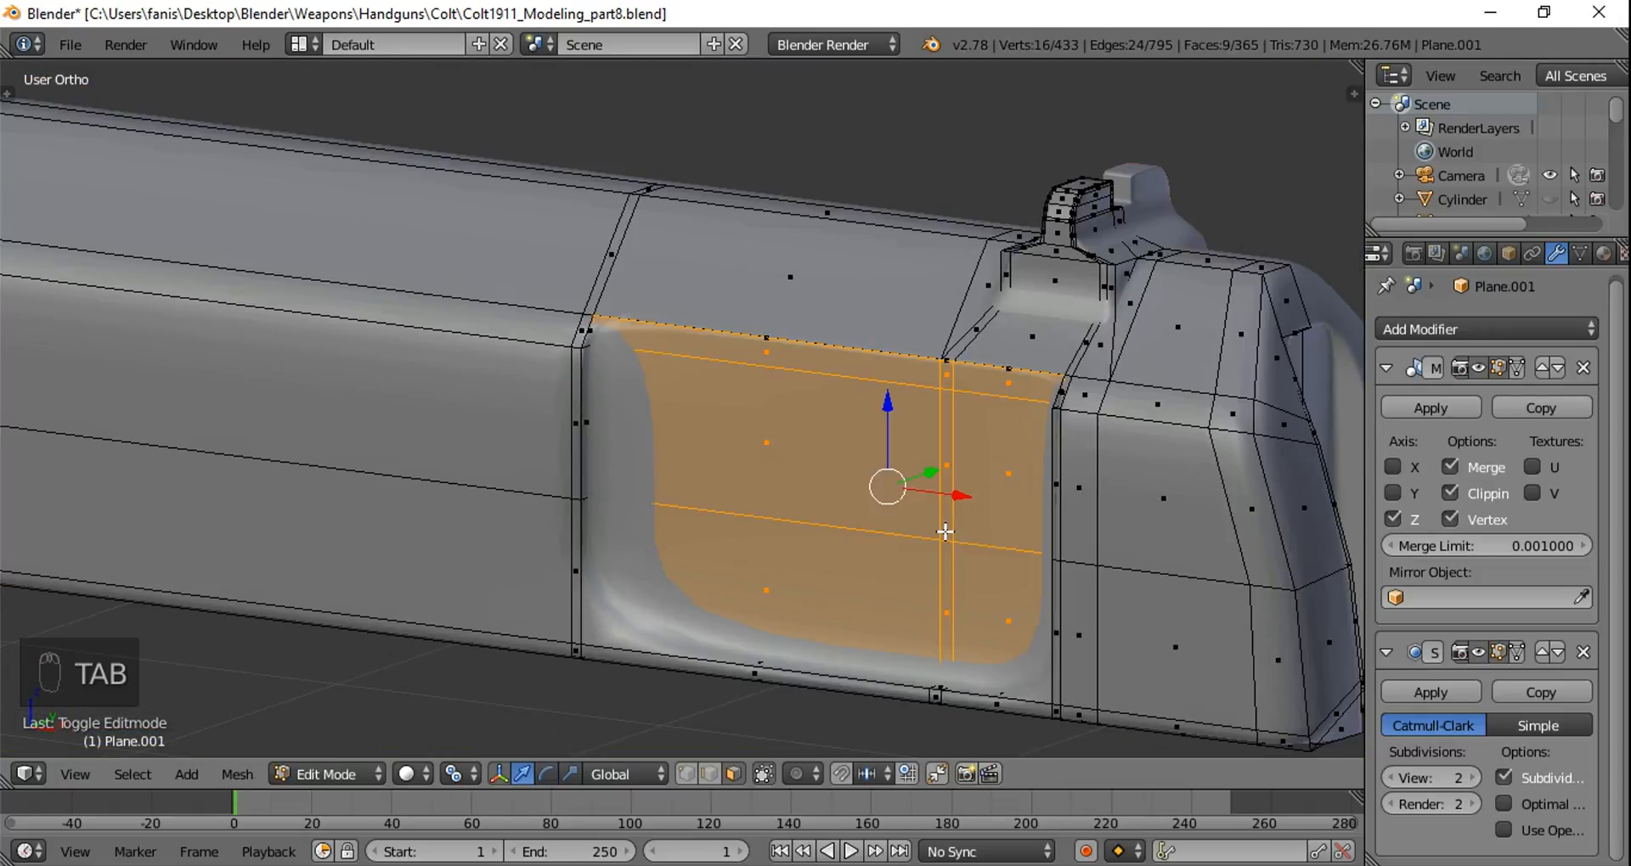
key(KP_1)
key(z)
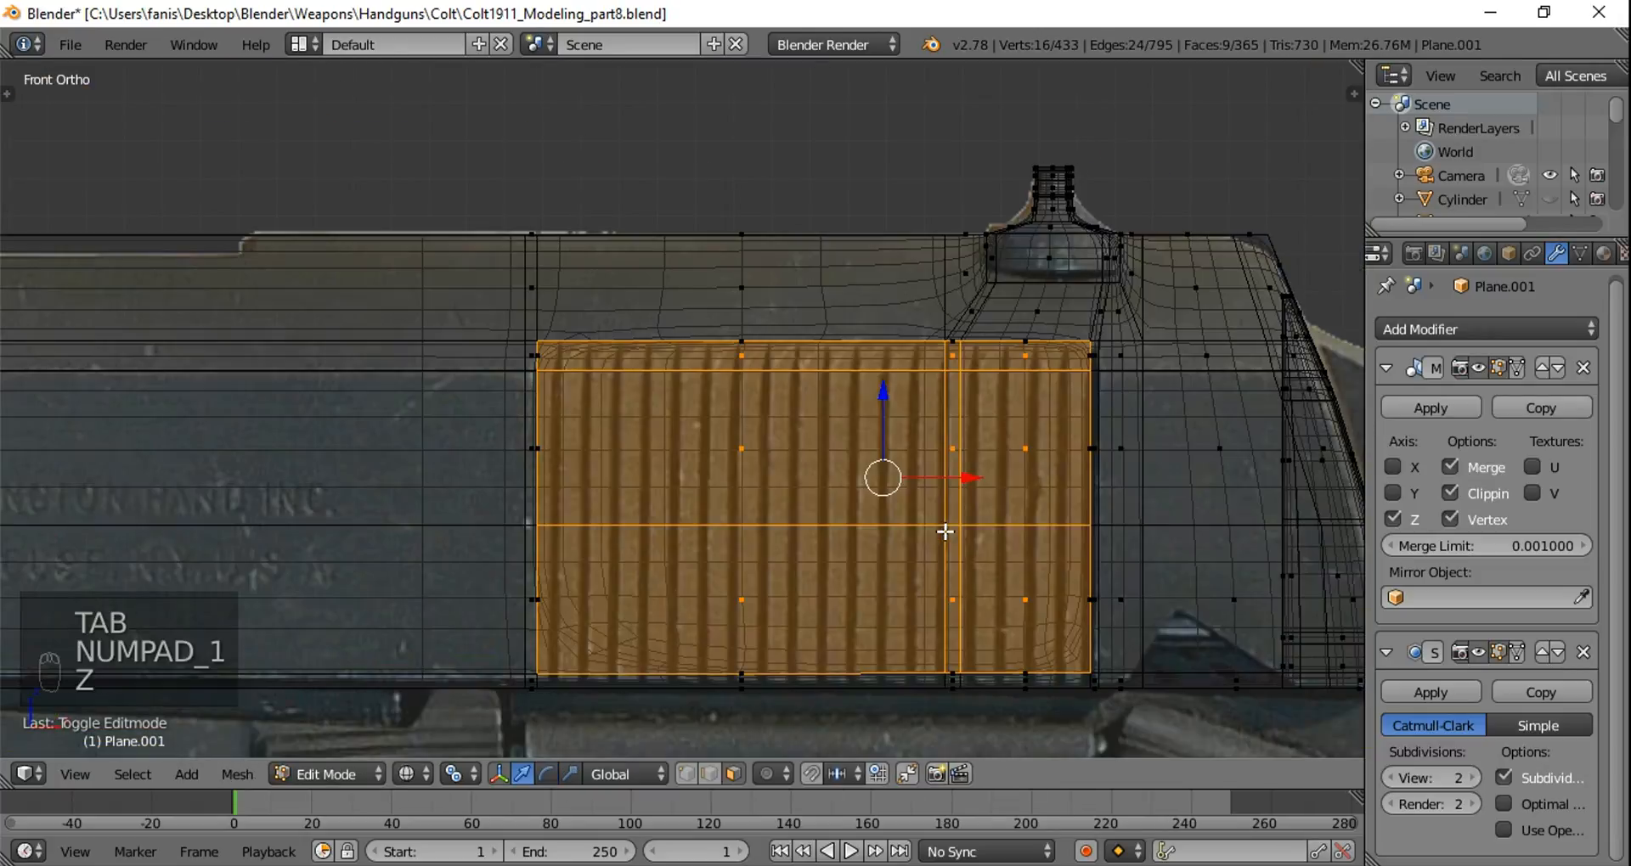
shift+middle_drag(940, 626, 929, 456)
scroll(929, 456, up, 1)
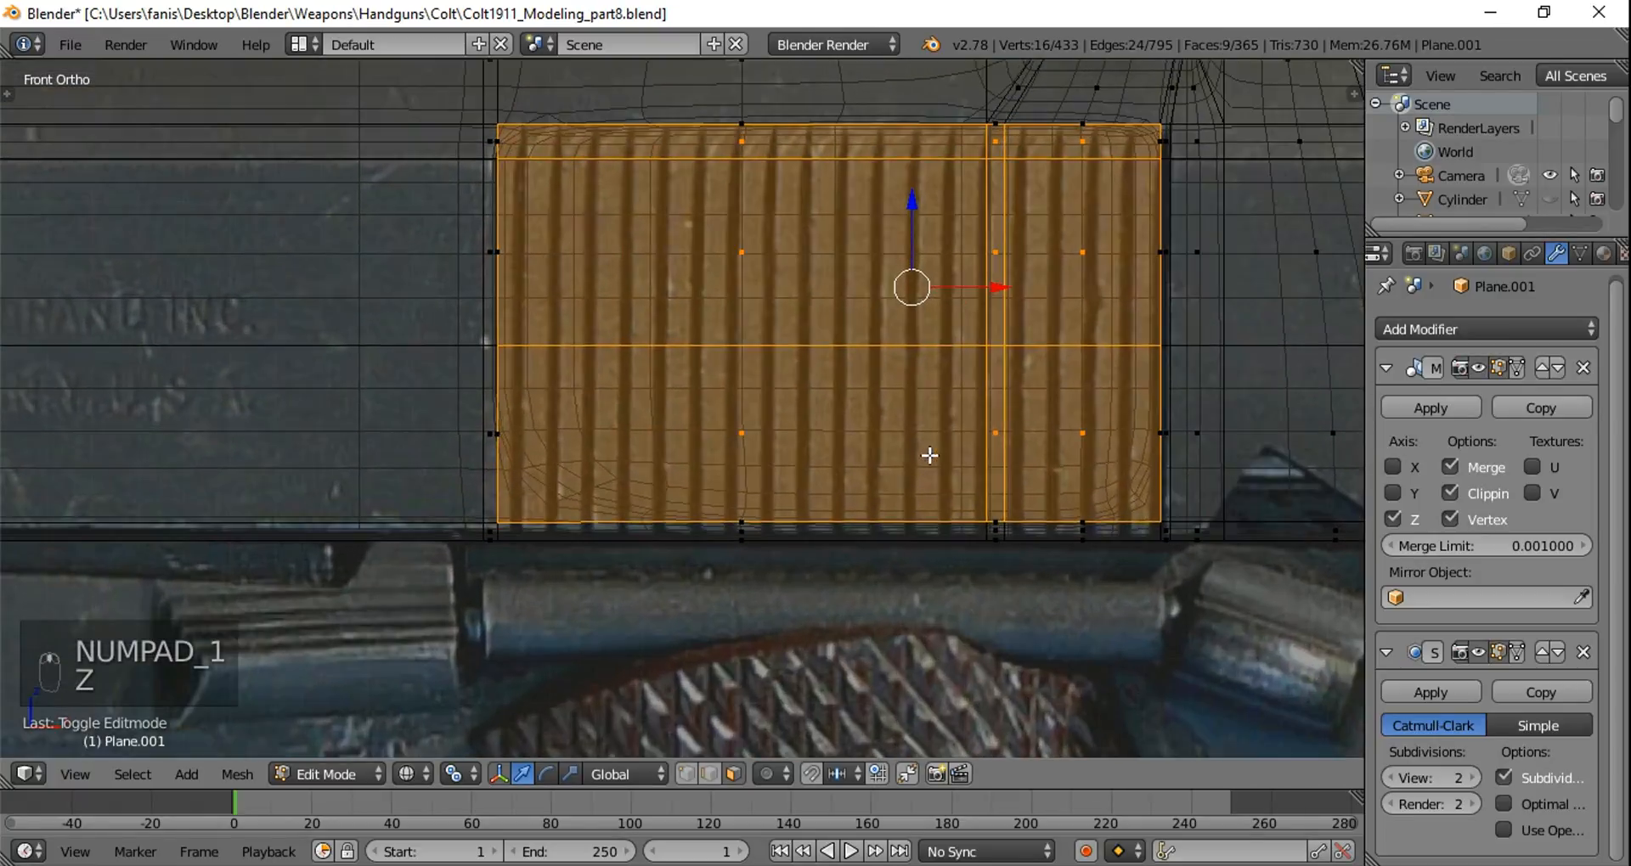
scroll(929, 456, up, 2)
Step: Undo the recess's Y move, flattening, extrusion and face selection
key(ctrl+z)
key(ctrl+z)
key(ctrl+z)
key(ctrl+z)
key(ctrl+z)
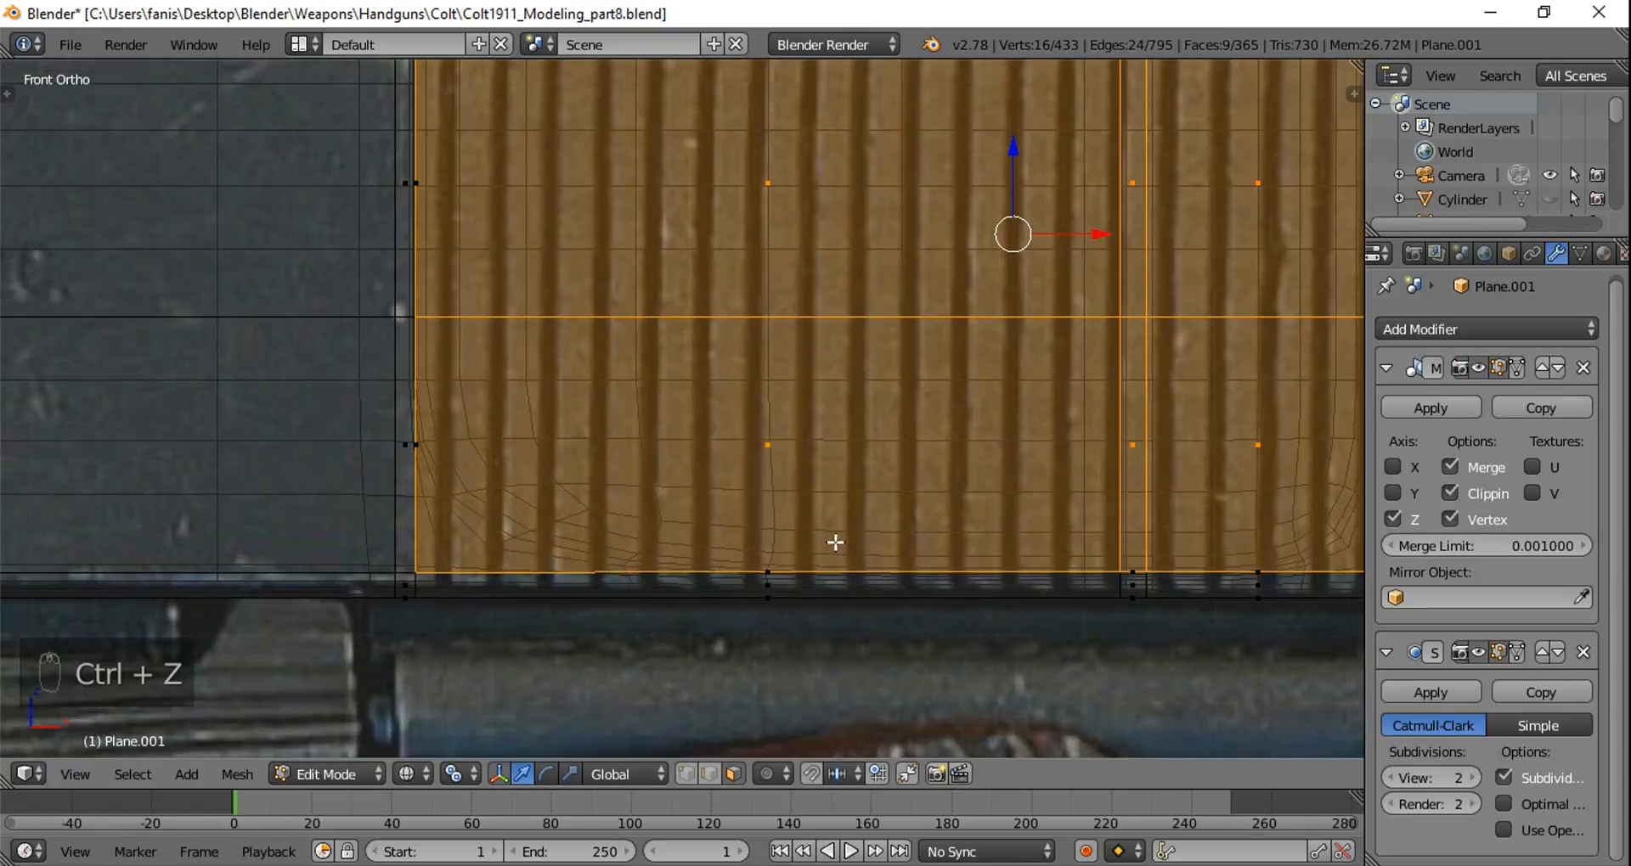
scroll(943, 473, down, 3)
middle_drag(992, 457, 920, 480)
key(ctrl+z)
key(ctrl+z)
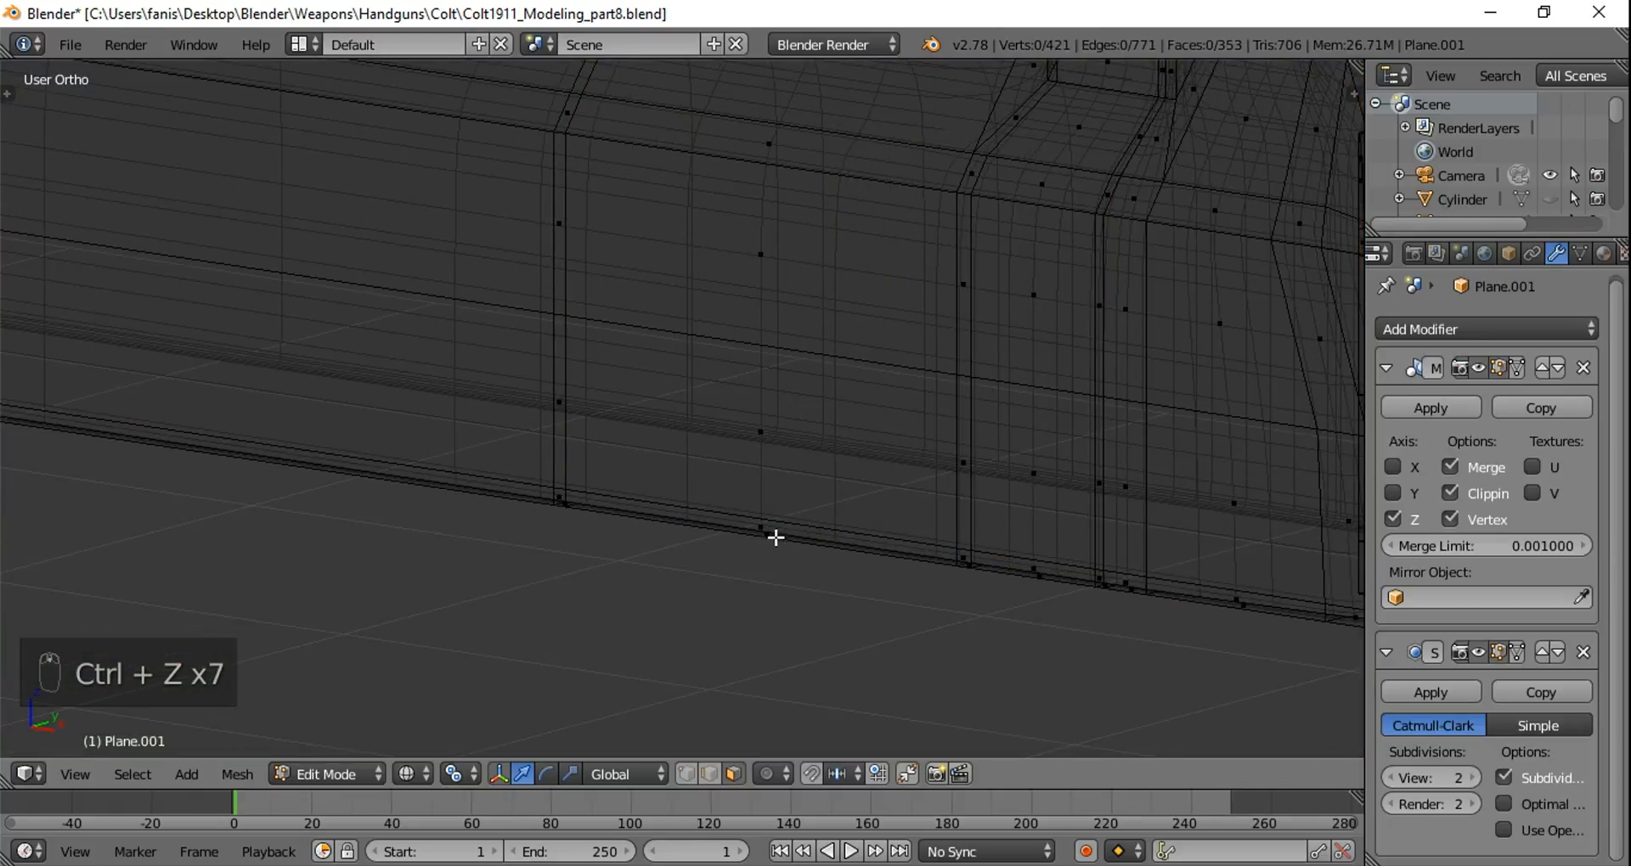
Step: Select all side faces over the serrations in front view, including the thin strip along the slide's lower edge
key(KP_1)
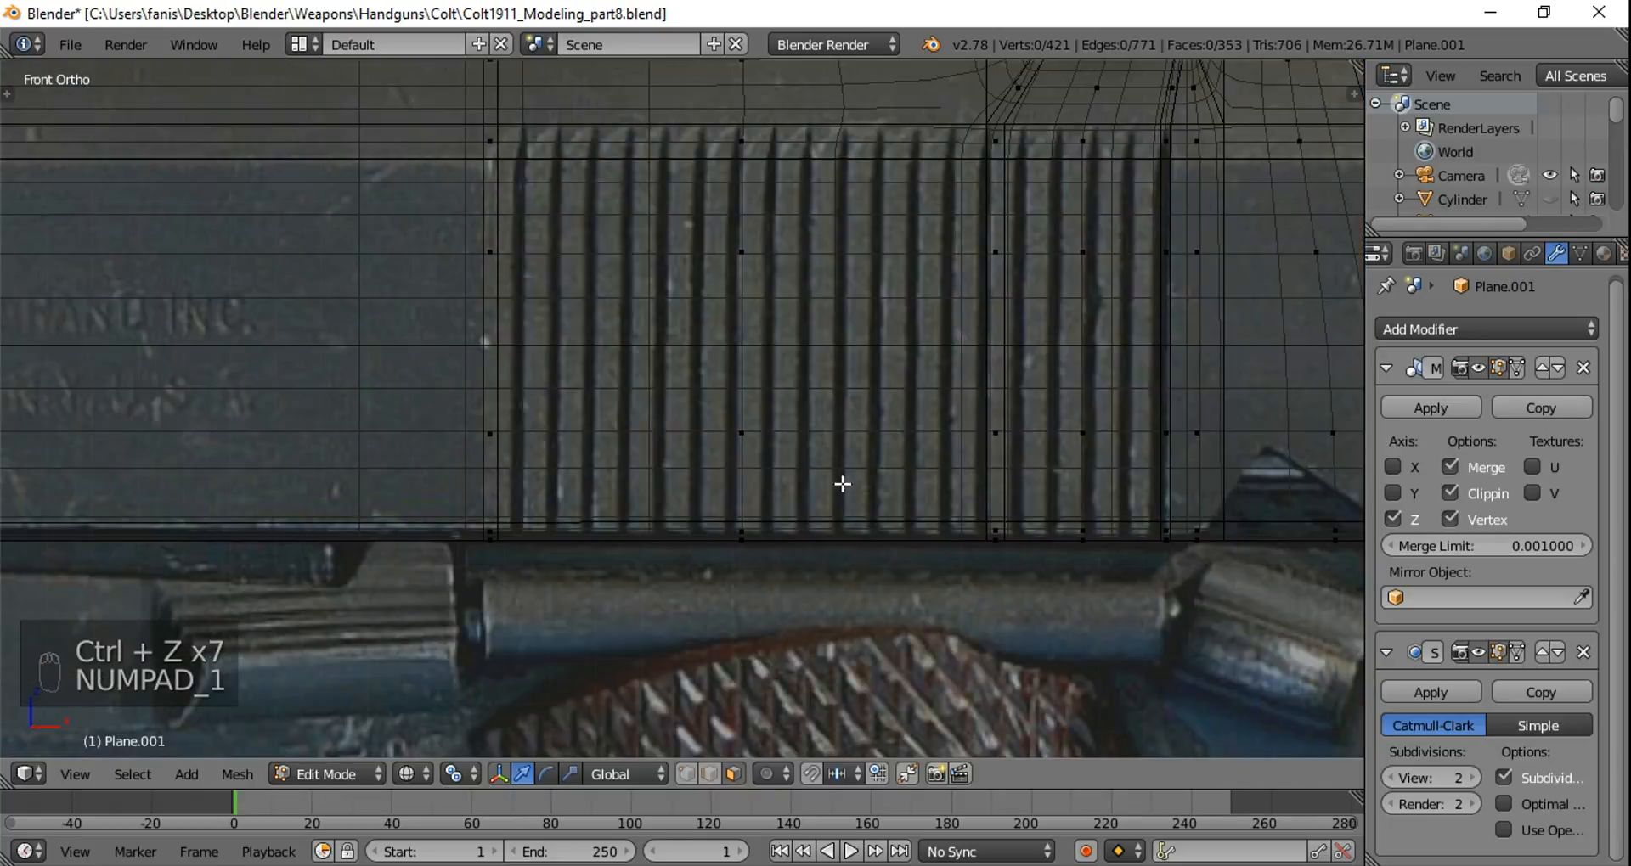
click(759, 137)
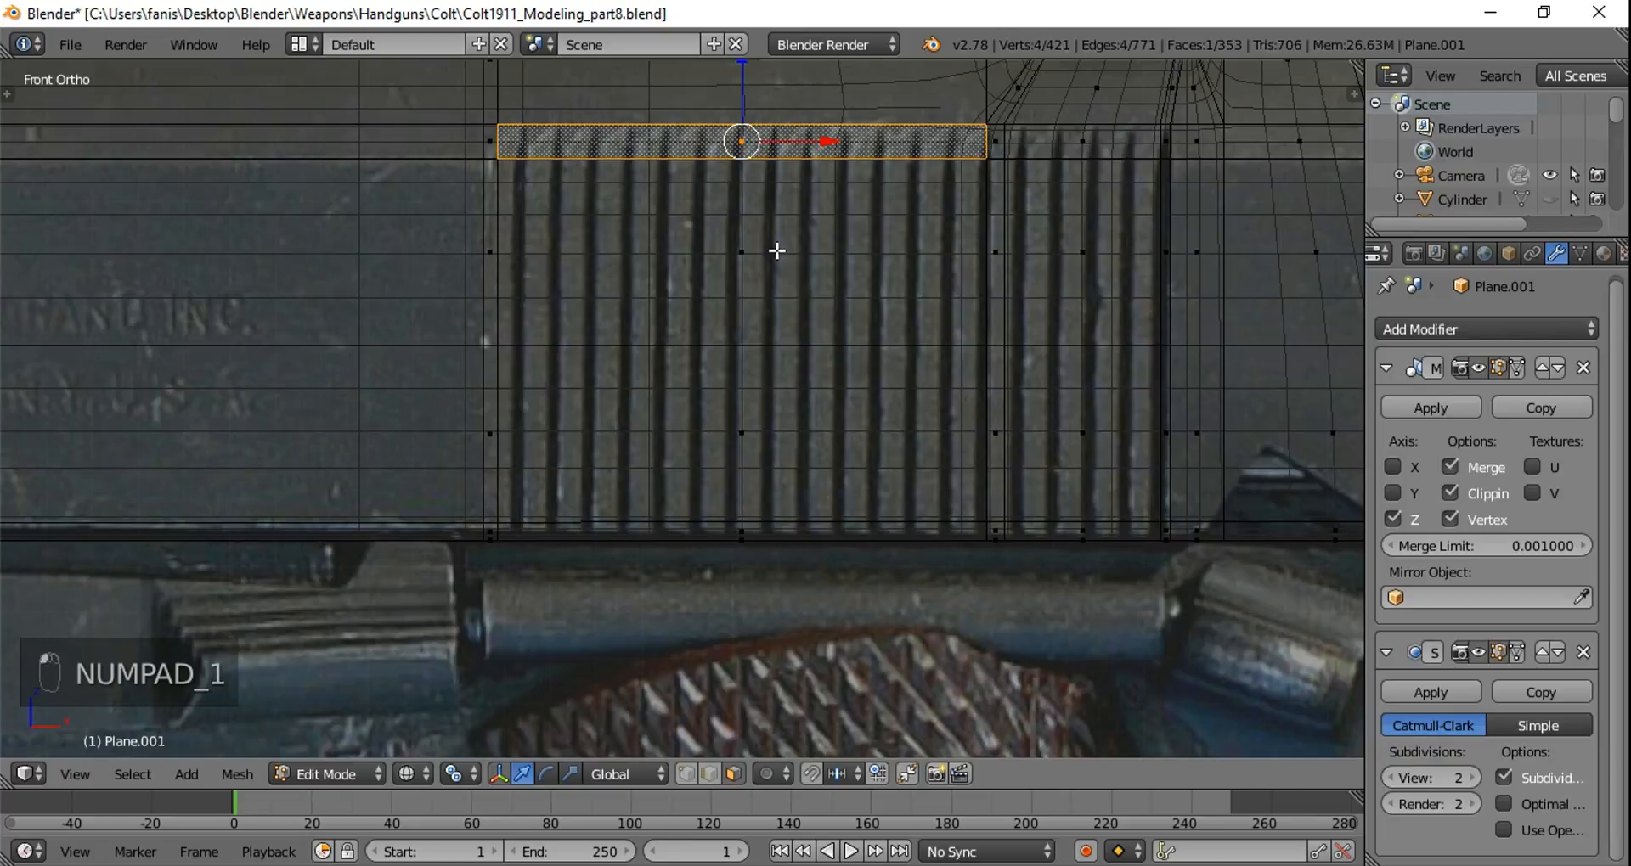
shift+click(773, 255)
shift+click(775, 455)
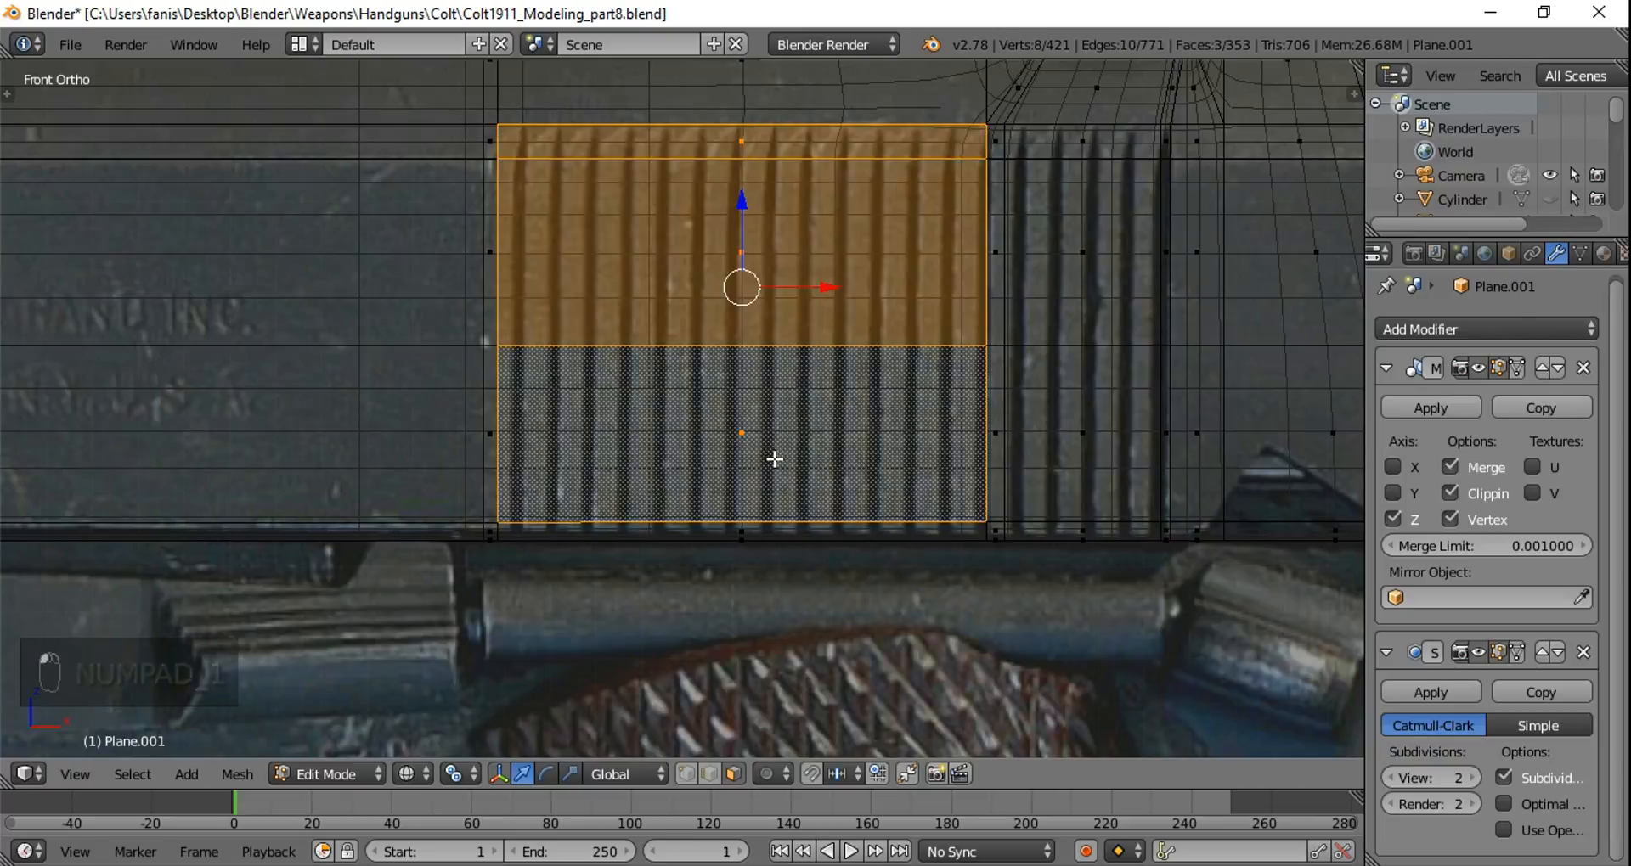
shift+click(997, 530)
shift+click(1061, 528)
shift+click(1089, 435)
shift+click(996, 429)
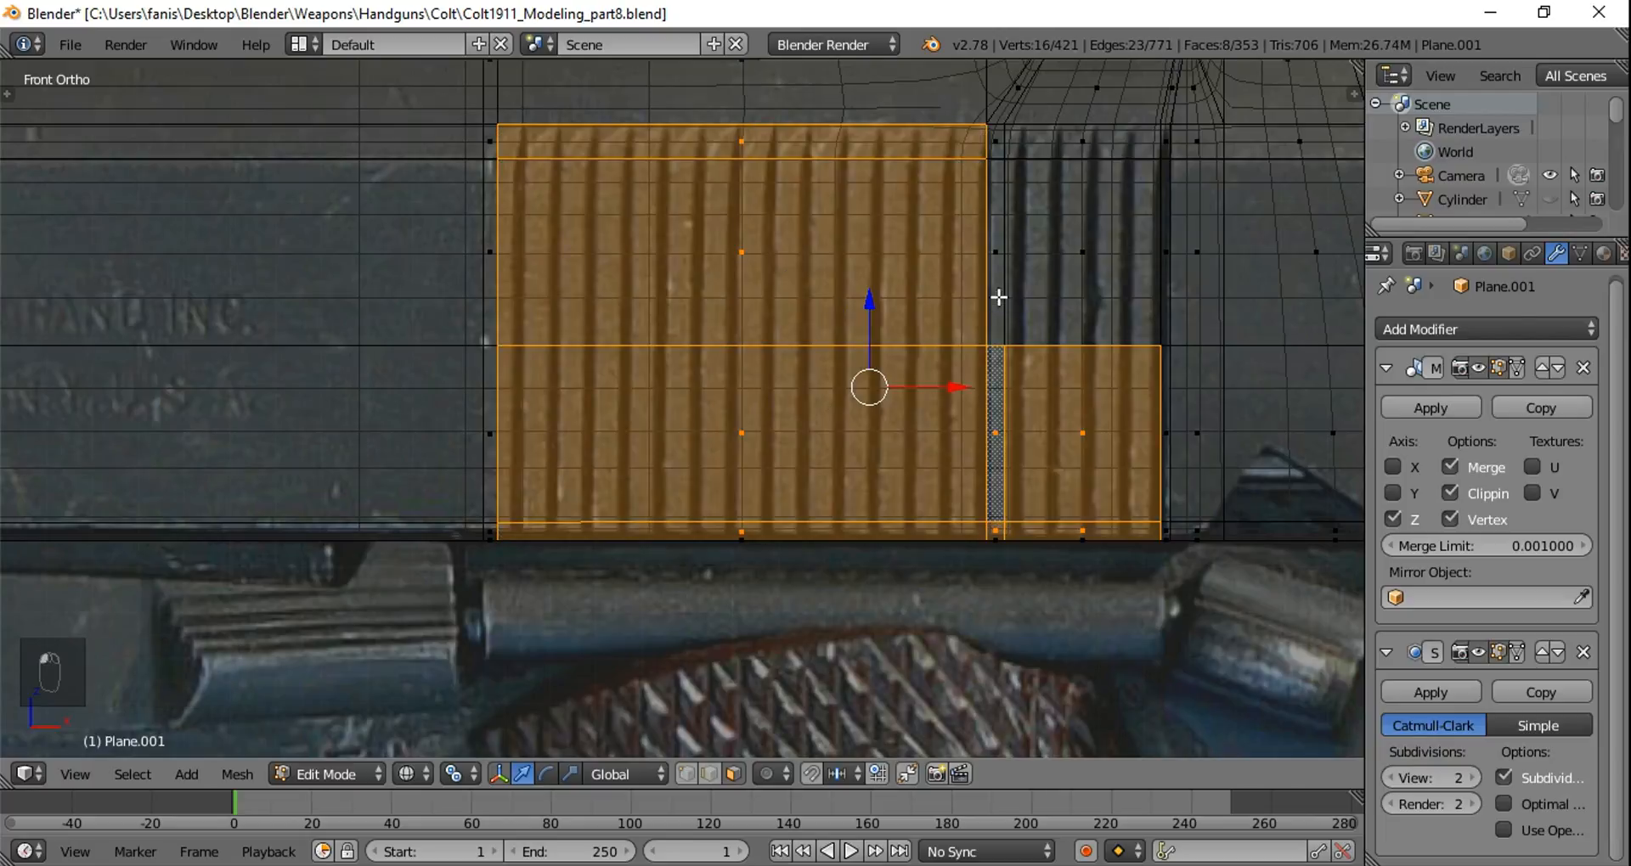
shift+click(995, 293)
shift+click(1045, 263)
shift+click(1006, 150)
shift+click(993, 140)
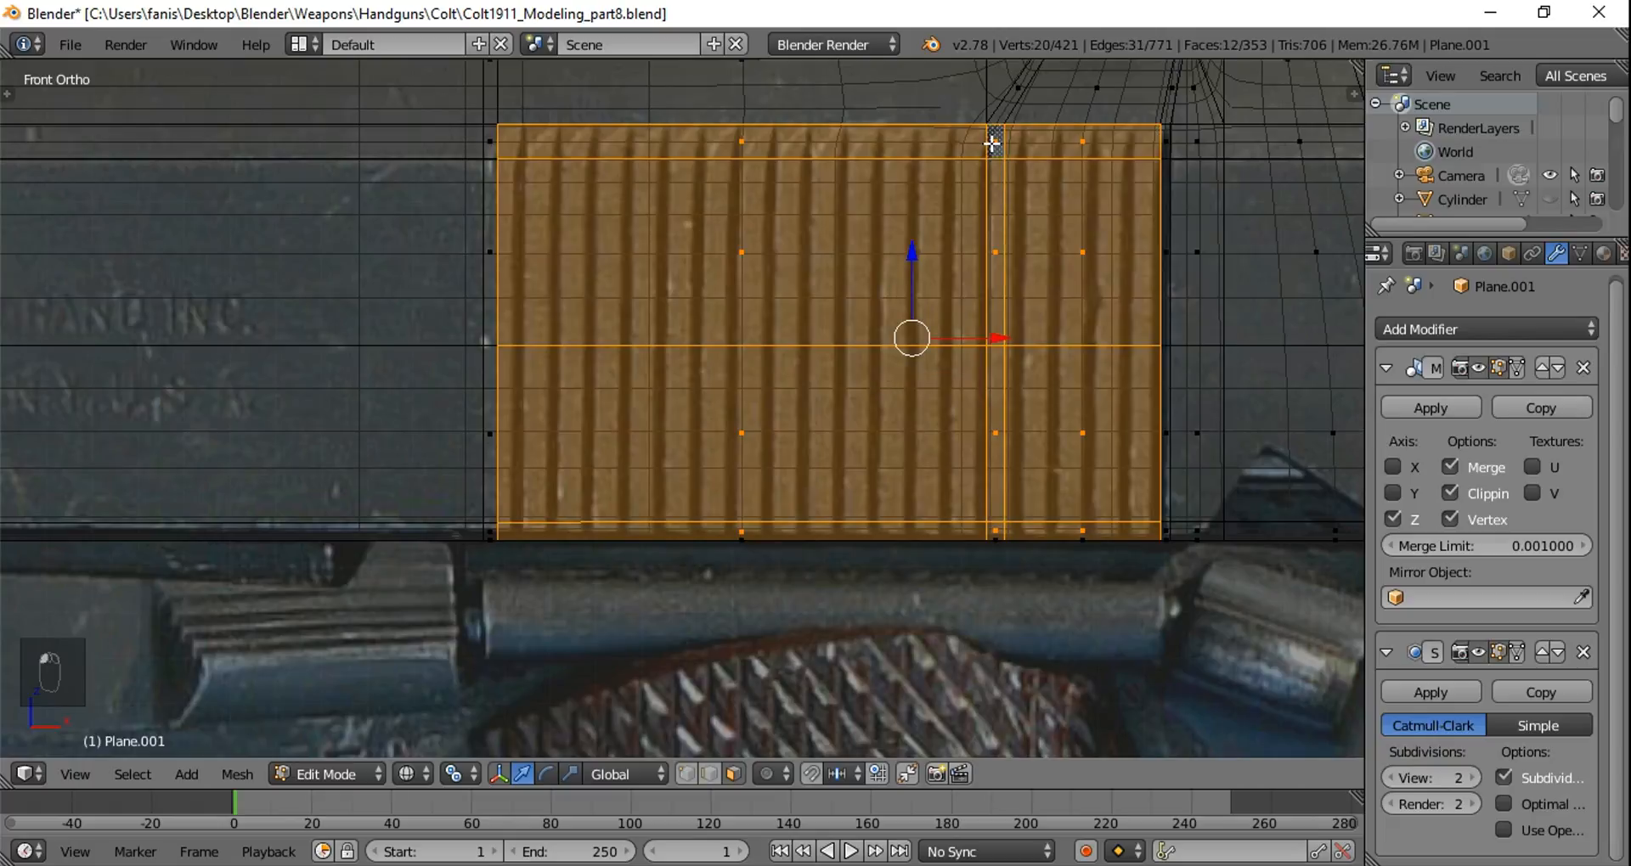
Step: Extrude the selected faces over the serrations, move them inward along Y and flatten them with a Y scale of 0
middle_drag(1069, 435, 990, 419)
key(e)
click(941, 367)
drag(909, 356, 943, 355)
key(s)
key(y)
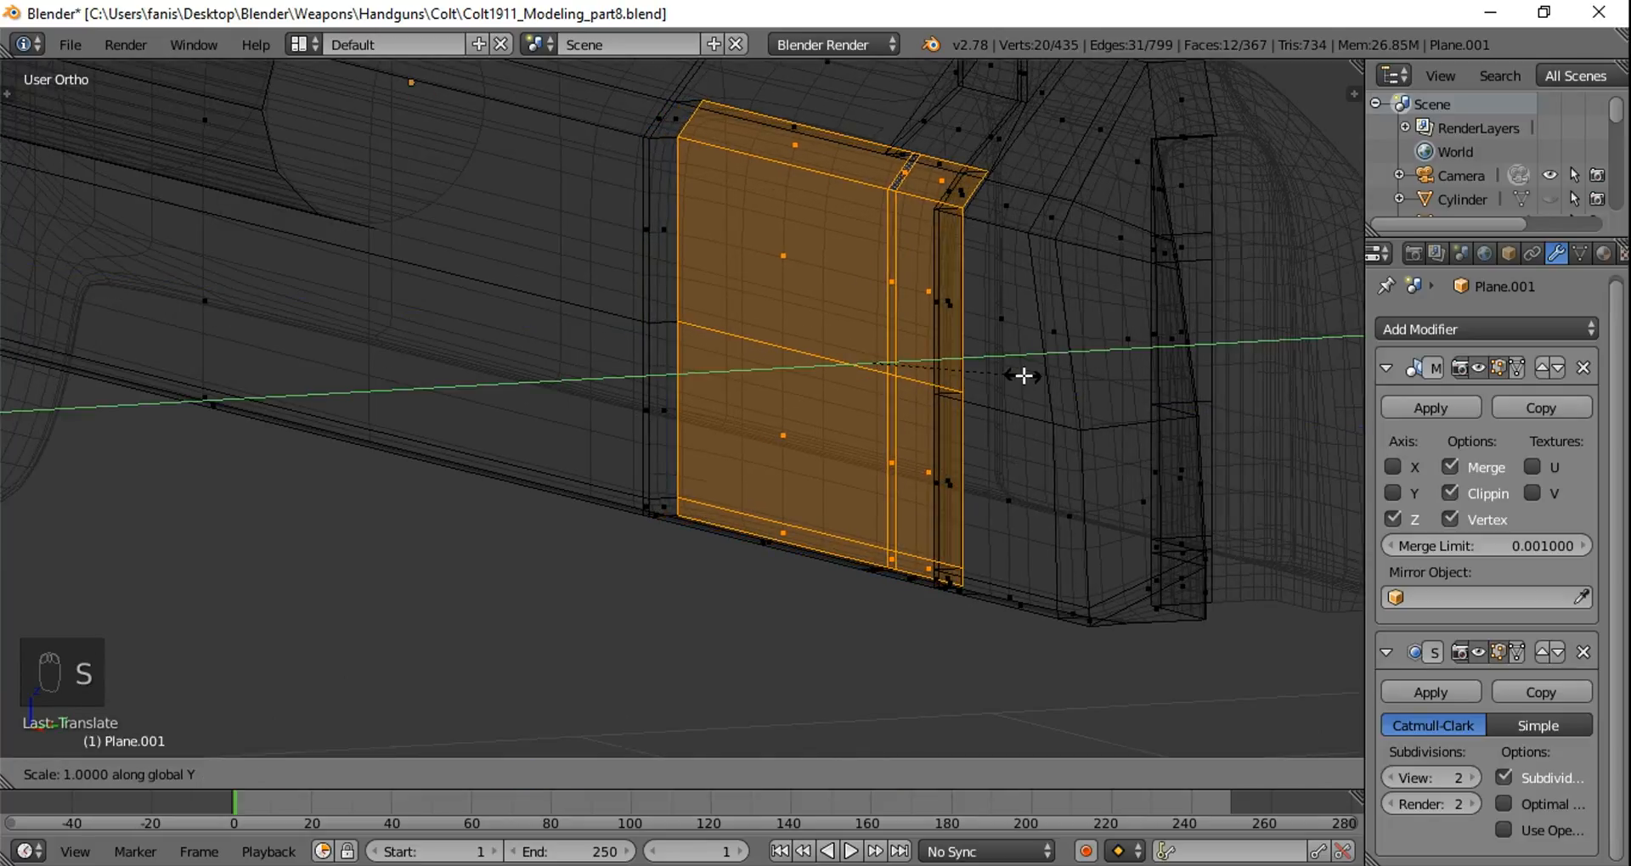
key(0)
key(Return)
Step: Move the flattened recess faces slightly outward along Y in right view to make the recess shallower
key(KP_3)
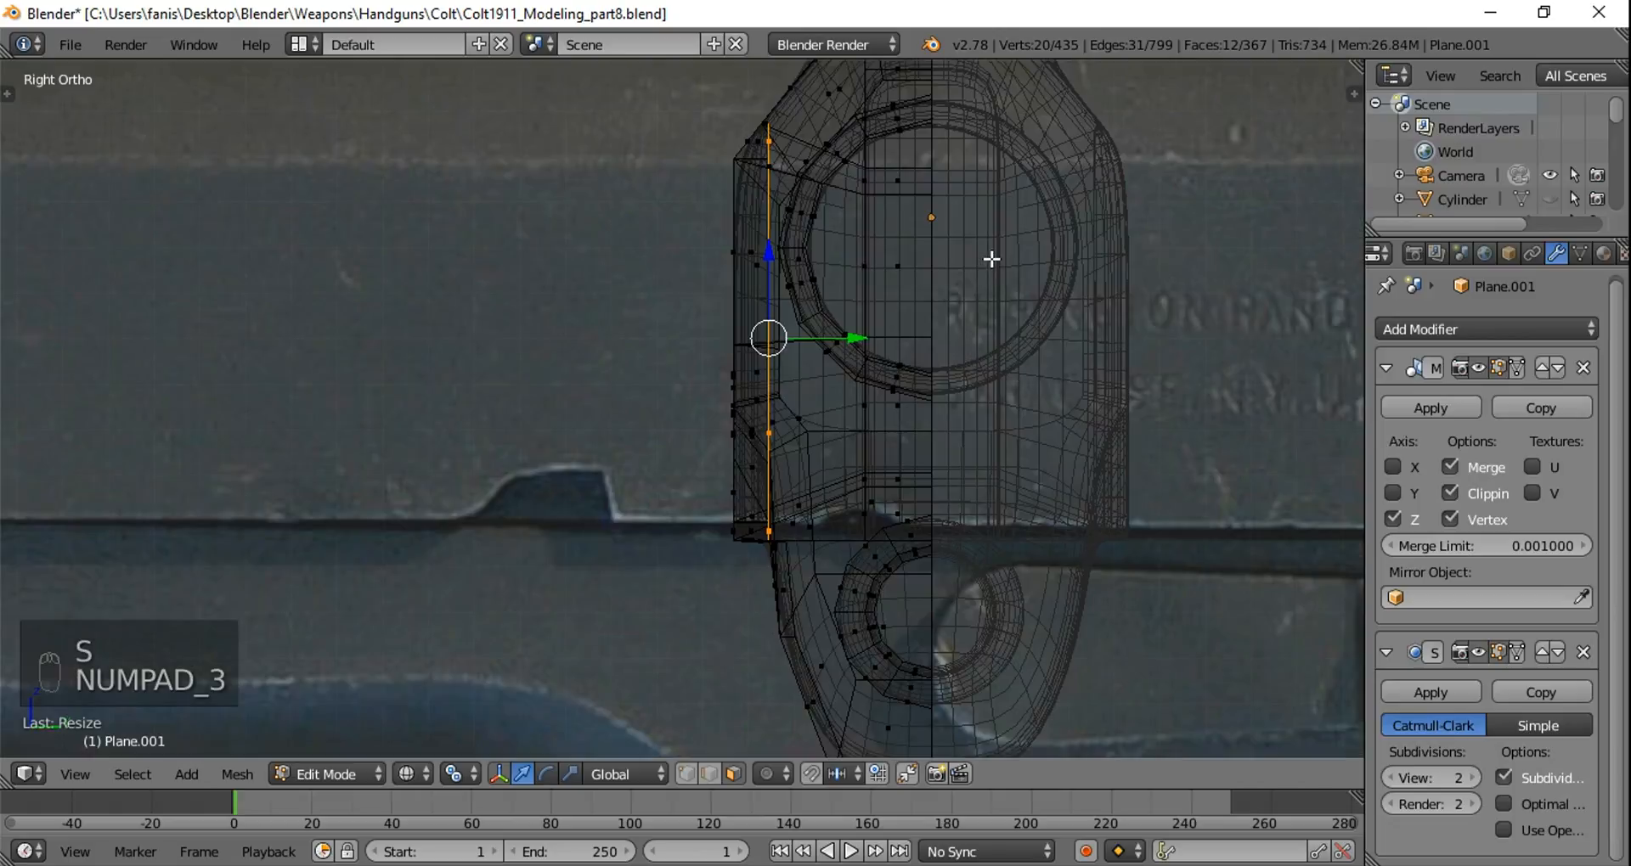
shift+middle_drag(997, 284, 997, 431)
scroll(997, 431, up, 4)
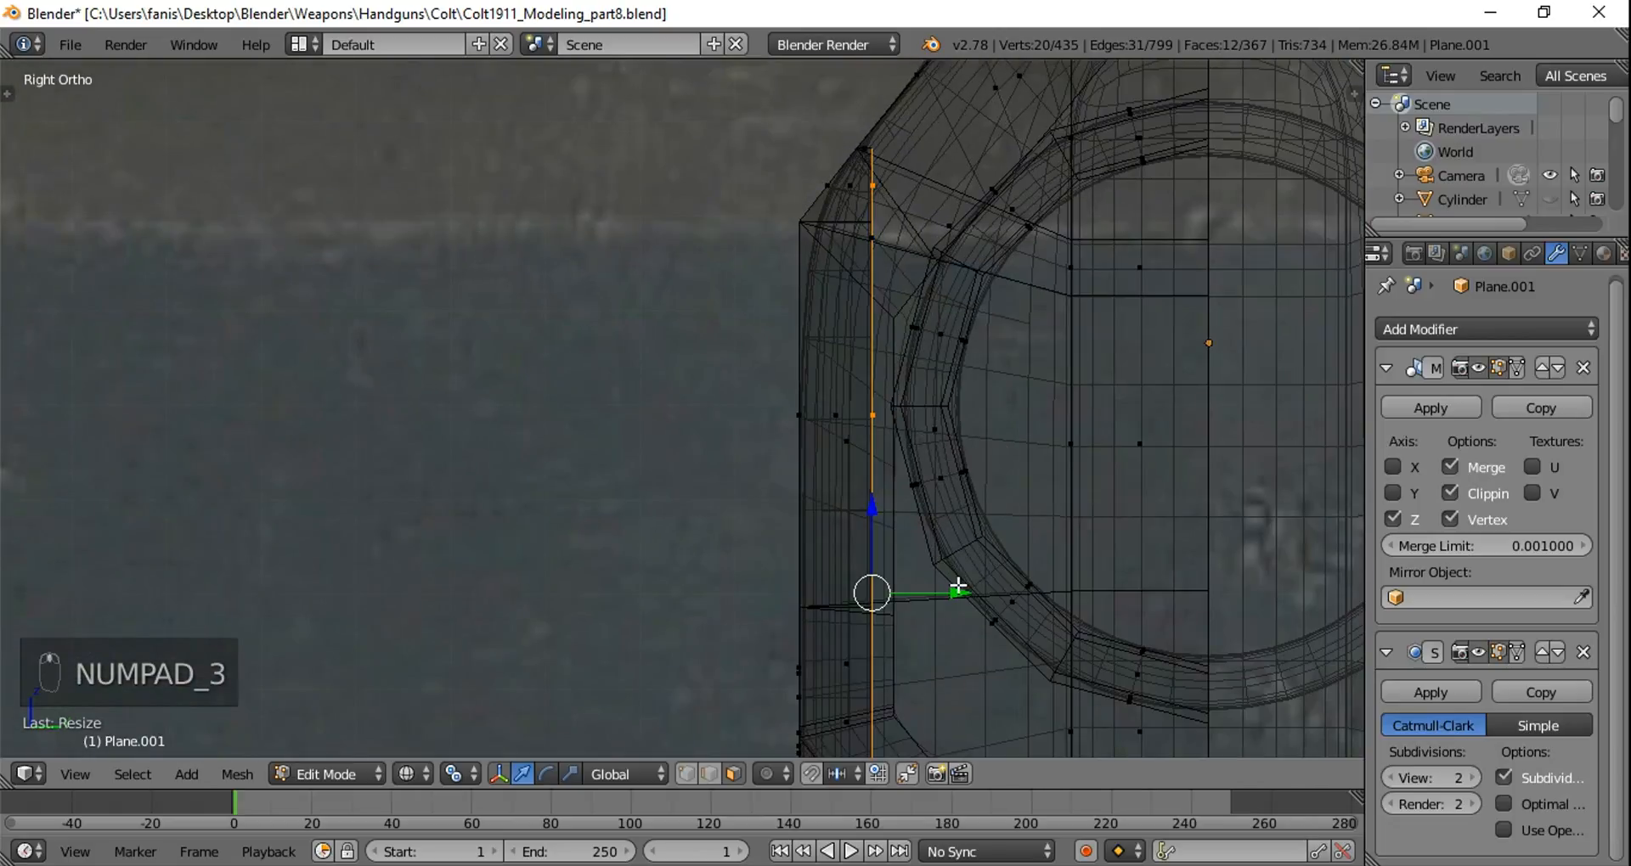
drag(958, 590, 828, 600)
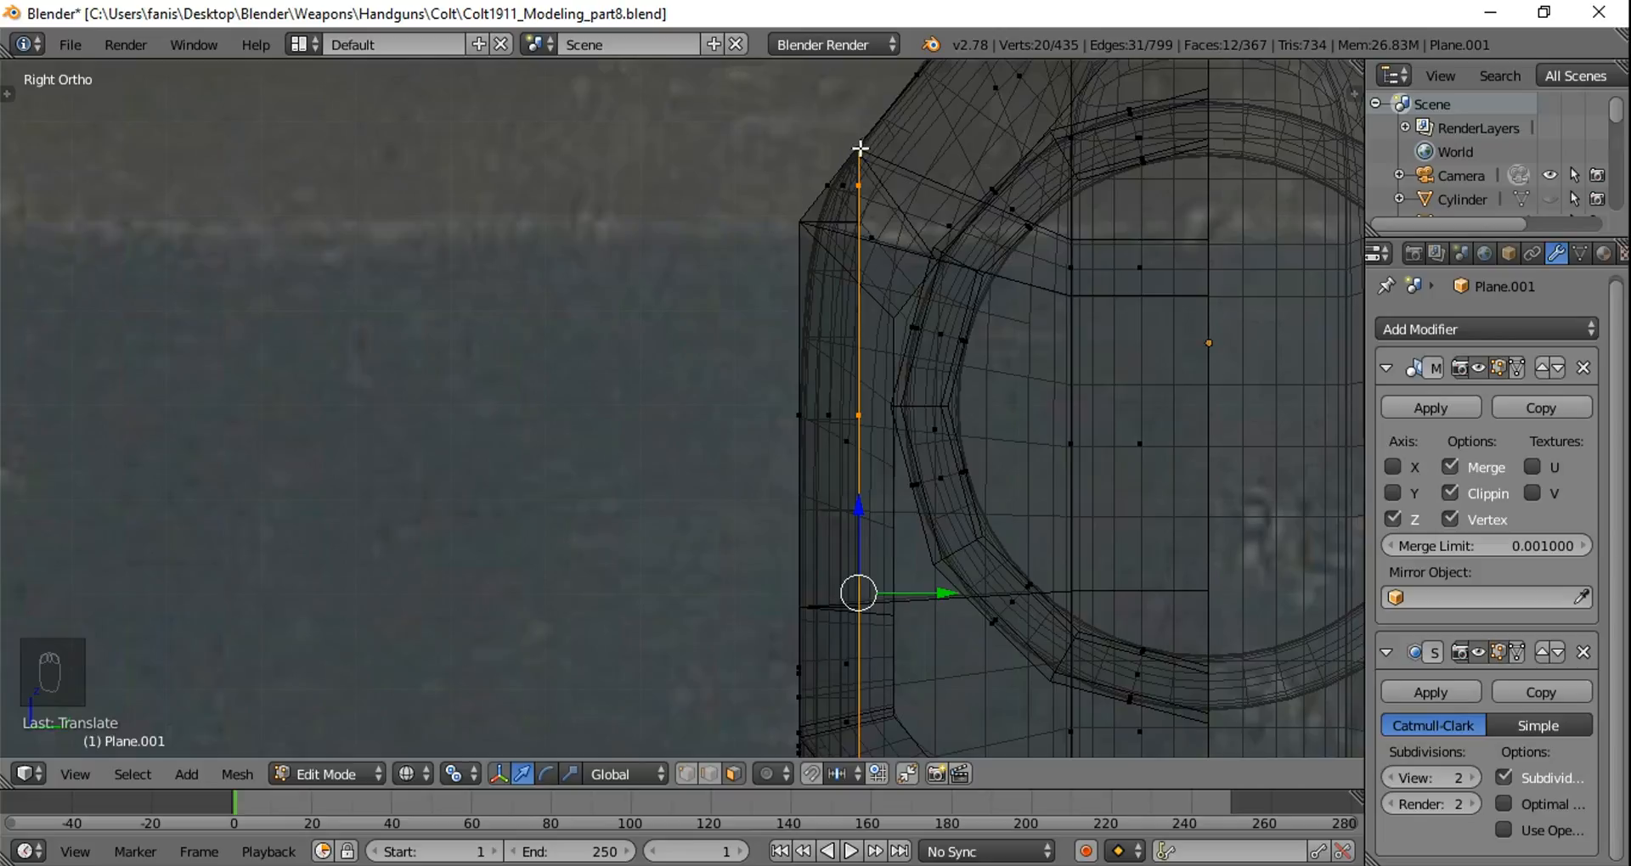
Step: Scale the recess faces down slightly to about 0.99 and check the shaded recess in object mode
middle_drag(731, 481, 888, 495)
scroll(925, 498, down, 3)
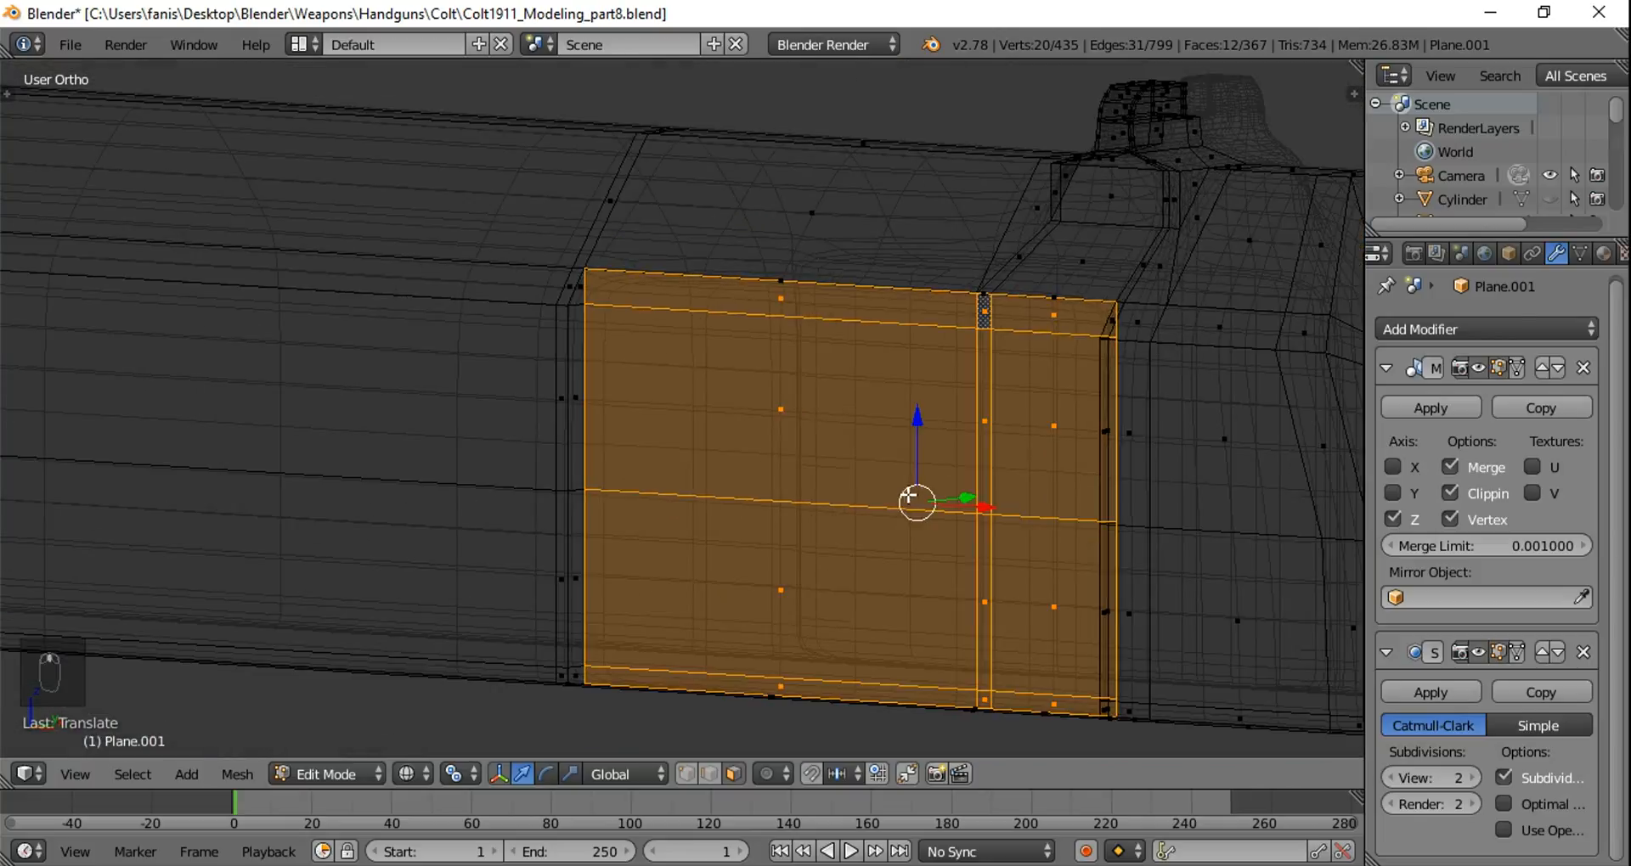
key(z)
scroll(1076, 493, up, 2)
middle_drag(1077, 493, 1124, 459)
key(s)
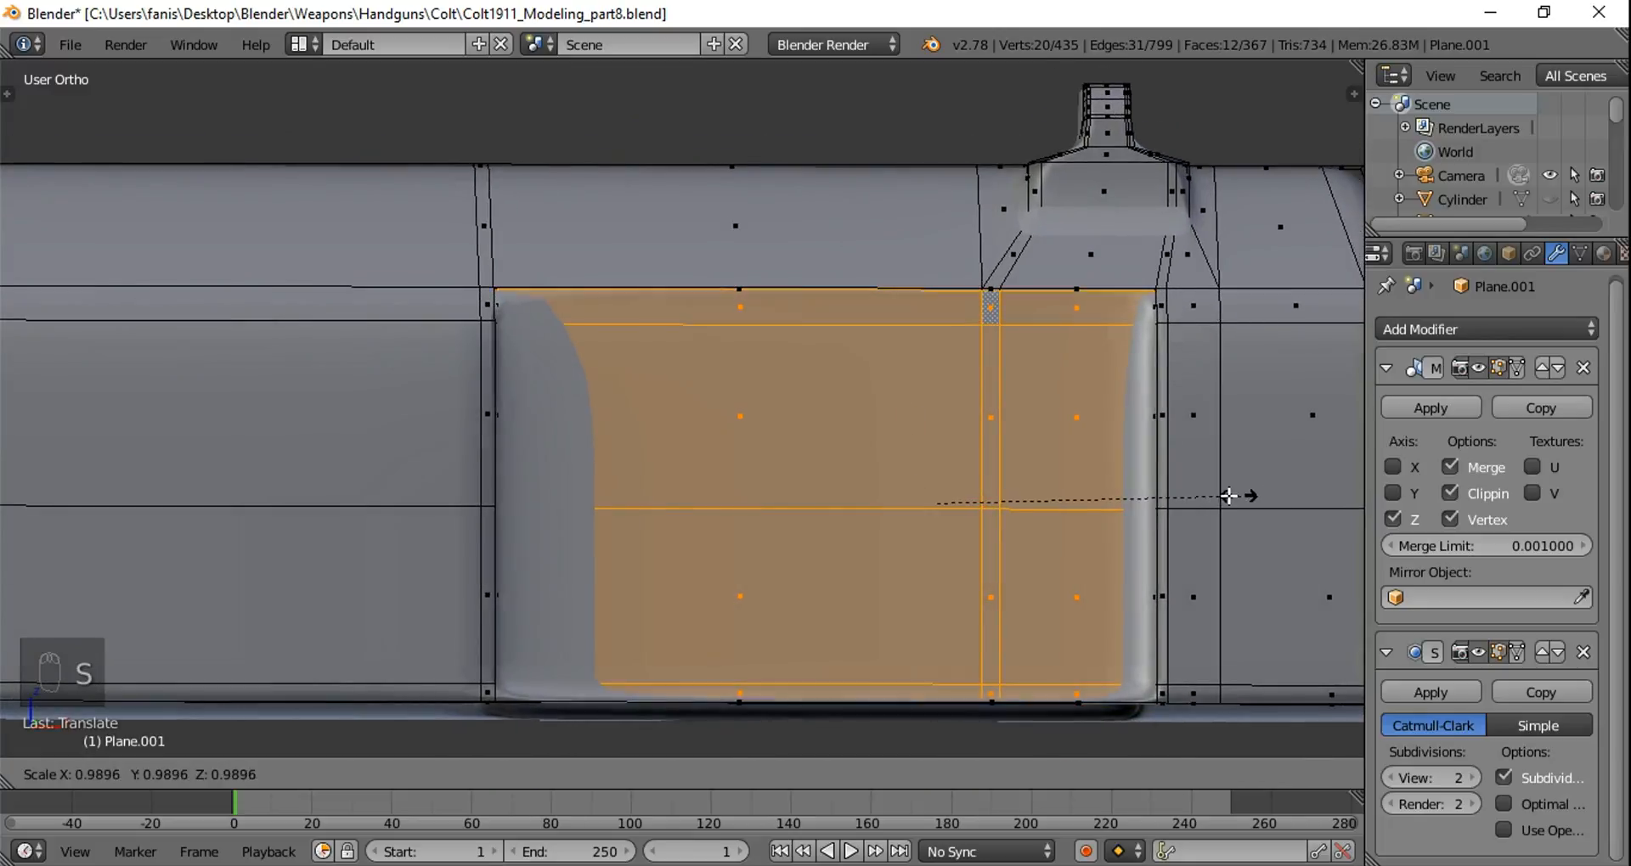
click(1219, 498)
middle_drag(1219, 497, 1091, 487)
key(Tab)
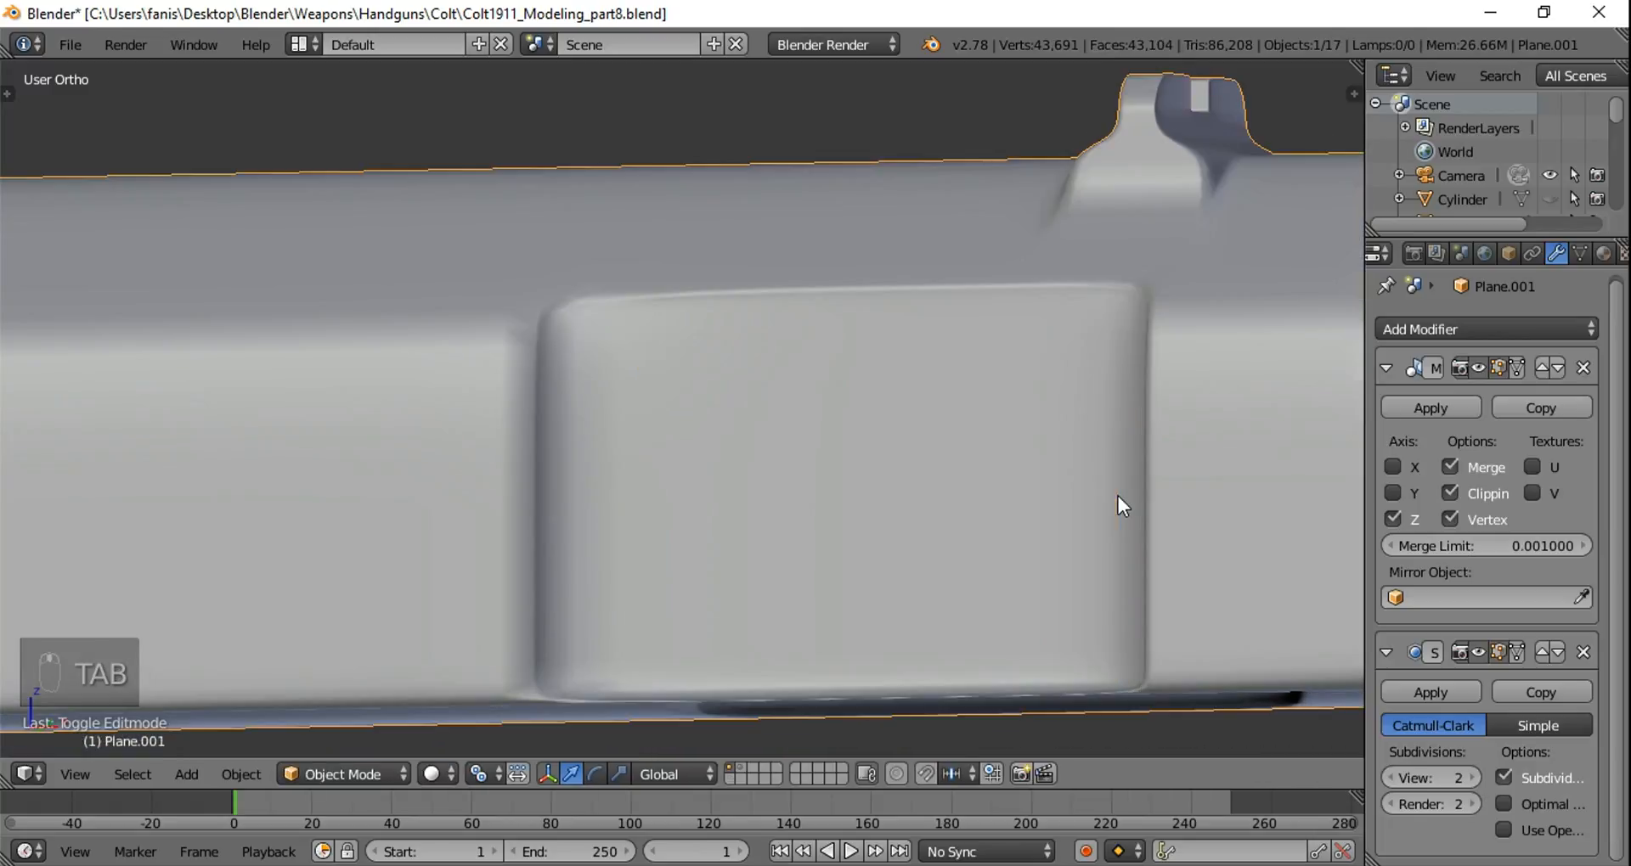
key(KP_1)
key(Tab)
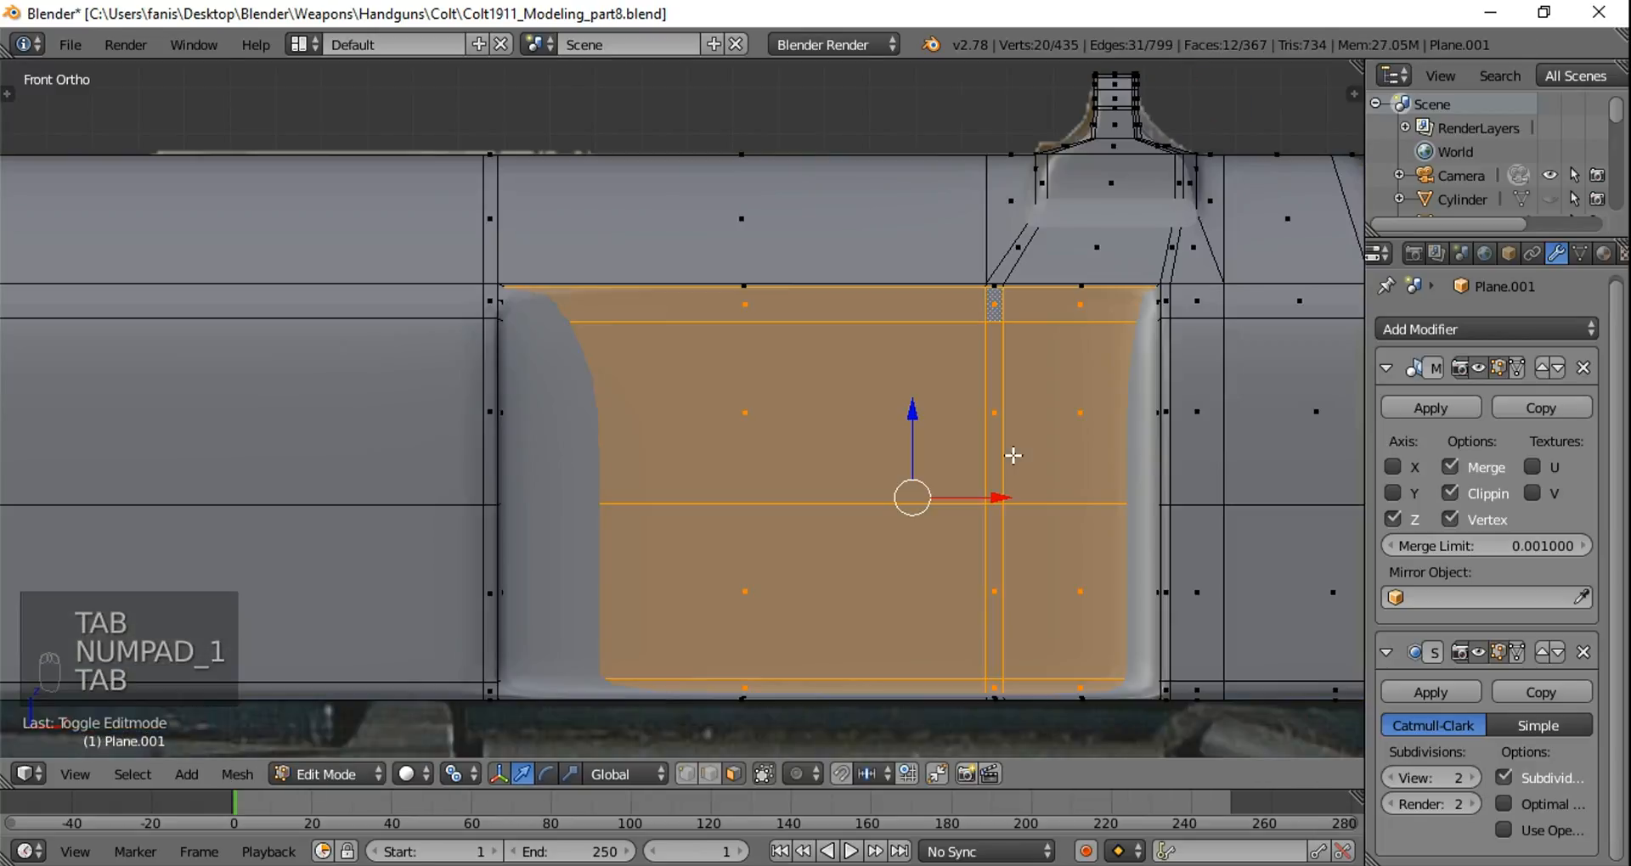
Step: Add 10 evenly spaced vertical loop cuts across the rear part of the recess, below the rear sight
key(z)
key(a)
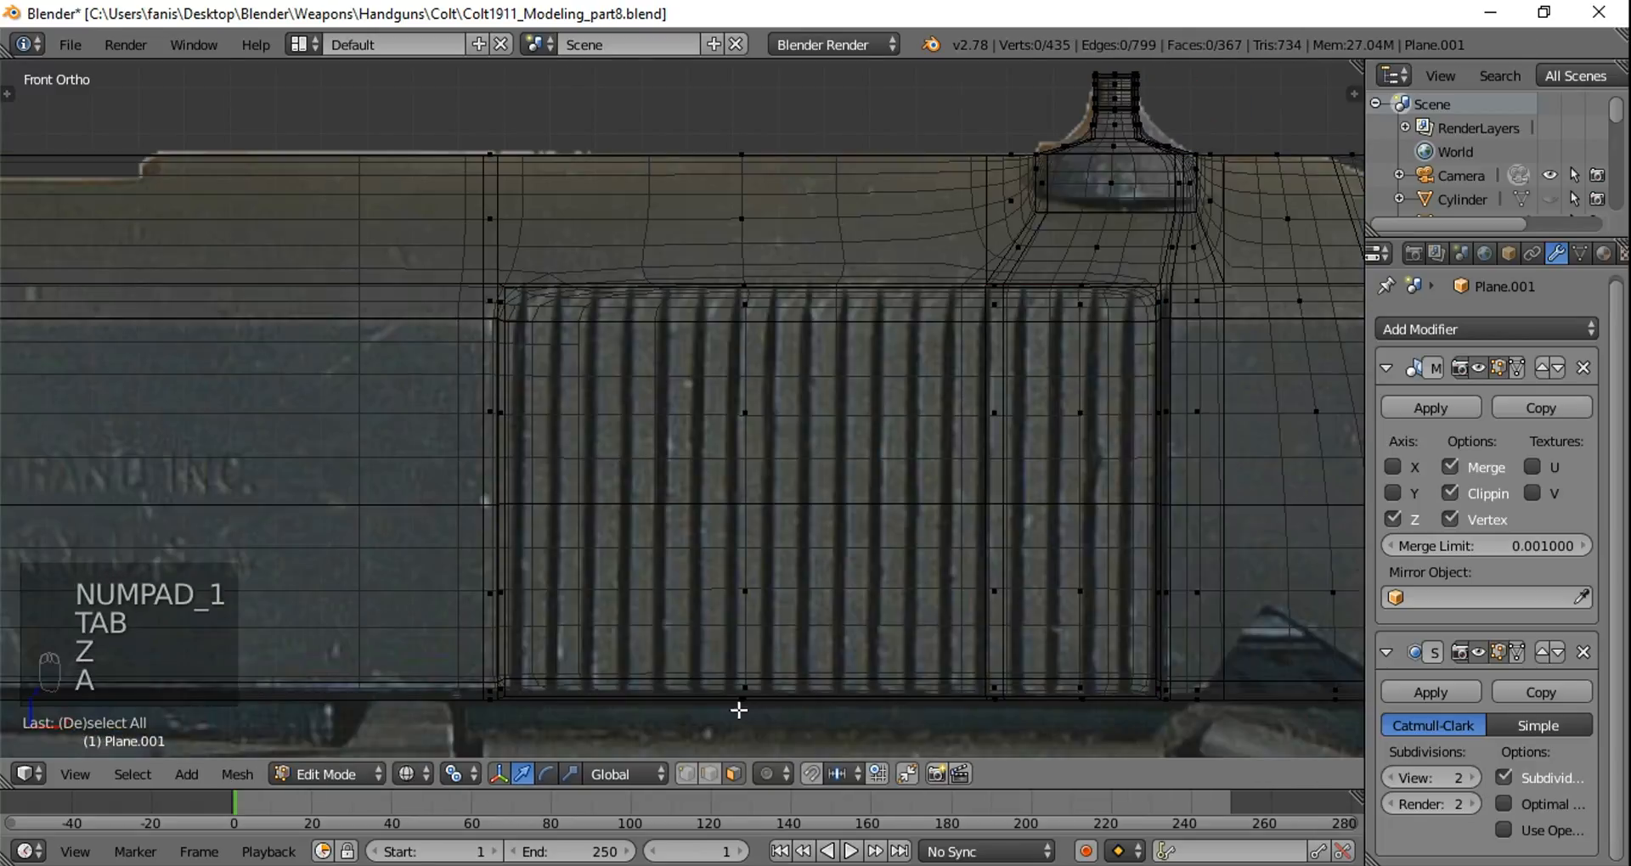
key(ctrl+r)
scroll(1066, 318, up, 5)
scroll(1067, 318, up, 4)
click(1069, 319)
right_click(1068, 319)
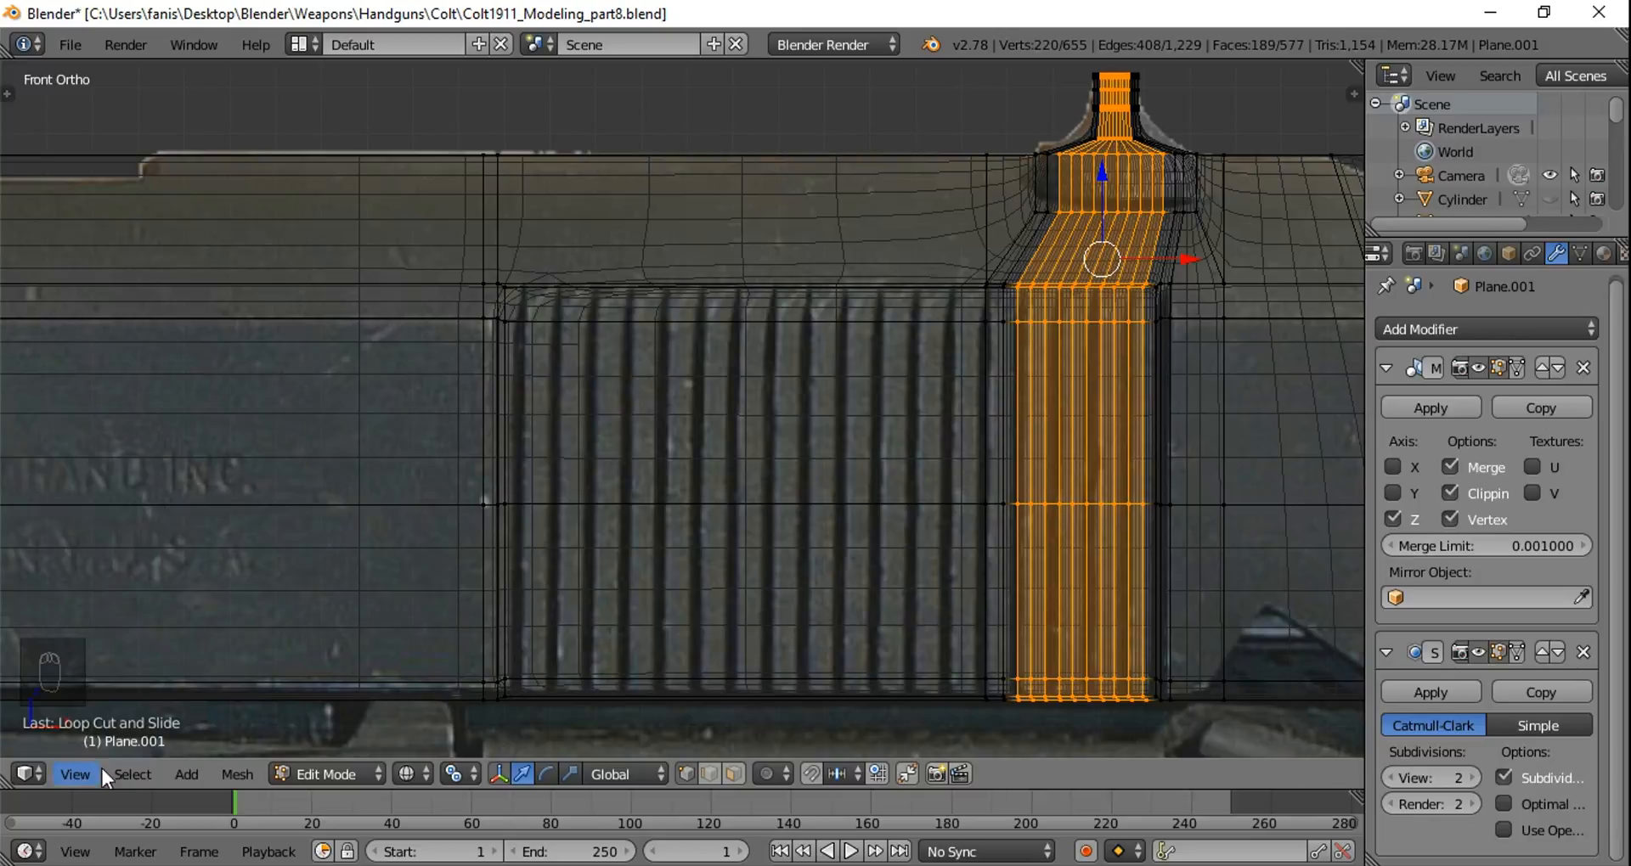
Step: Add 30 evenly spaced vertical loop cuts across the wide front part of the recess, leaving nothing selected
key(ctrl+r)
scroll(747, 340, up, 15)
scroll(747, 340, up, 6)
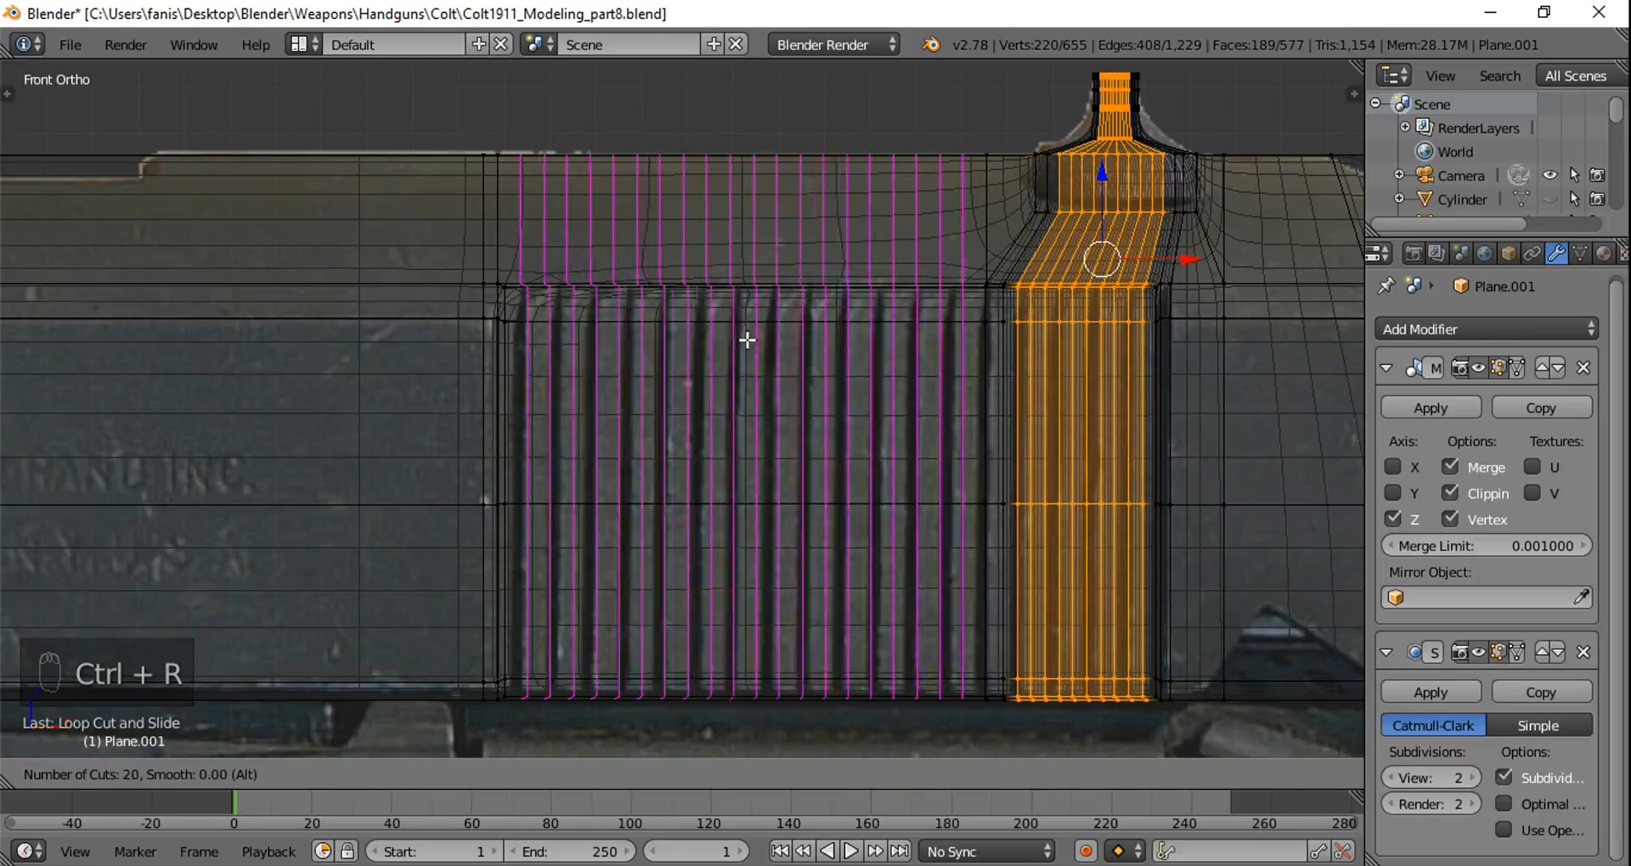
scroll(747, 340, up, 7)
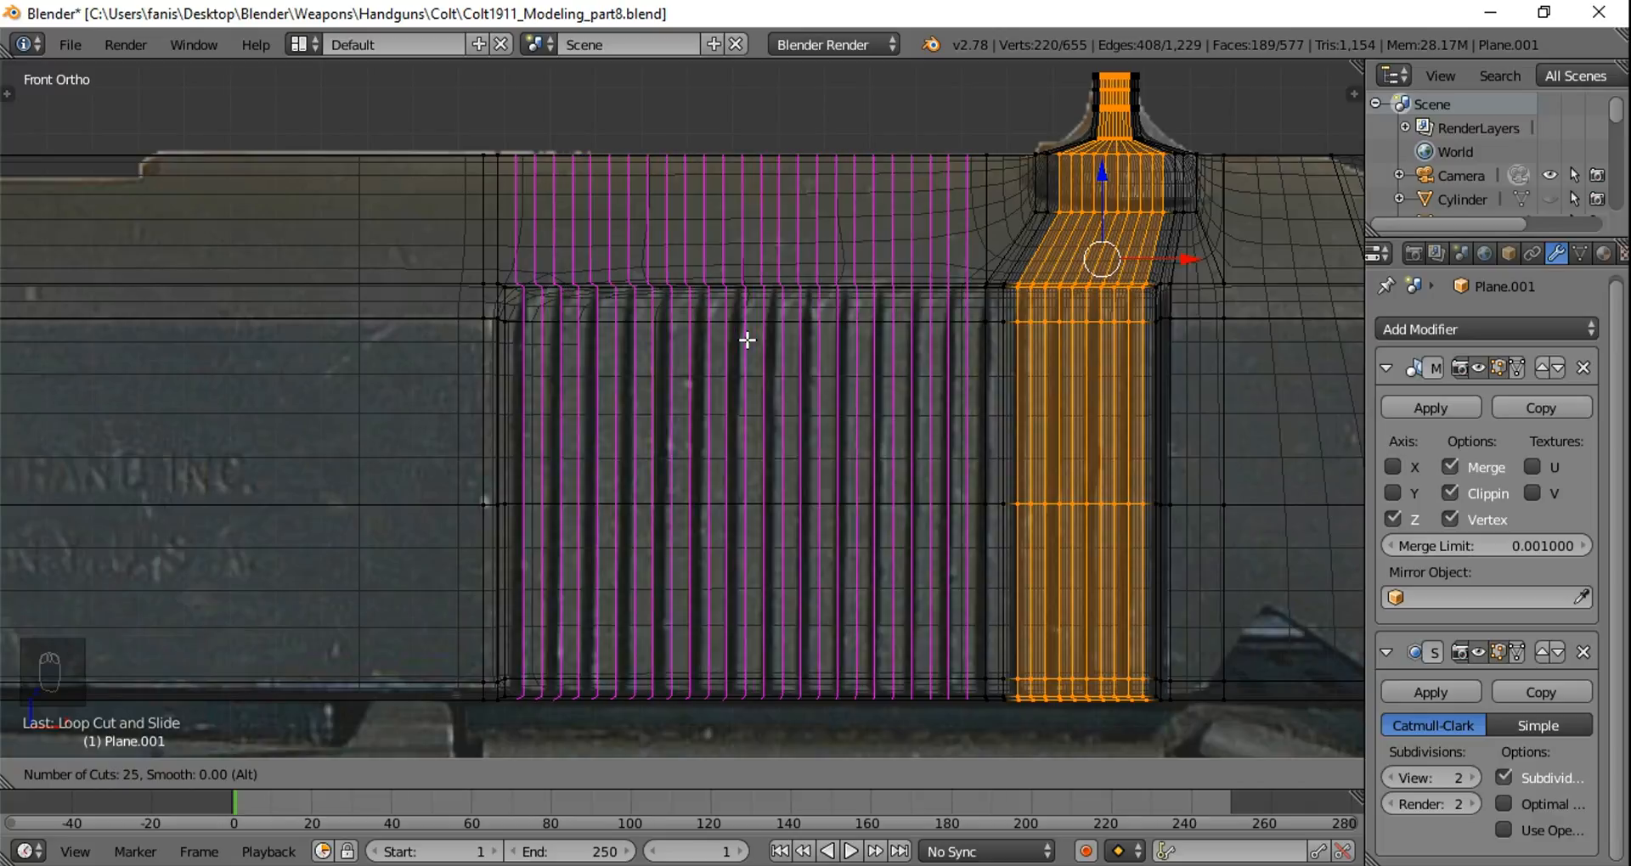
scroll(746, 339, up, 1)
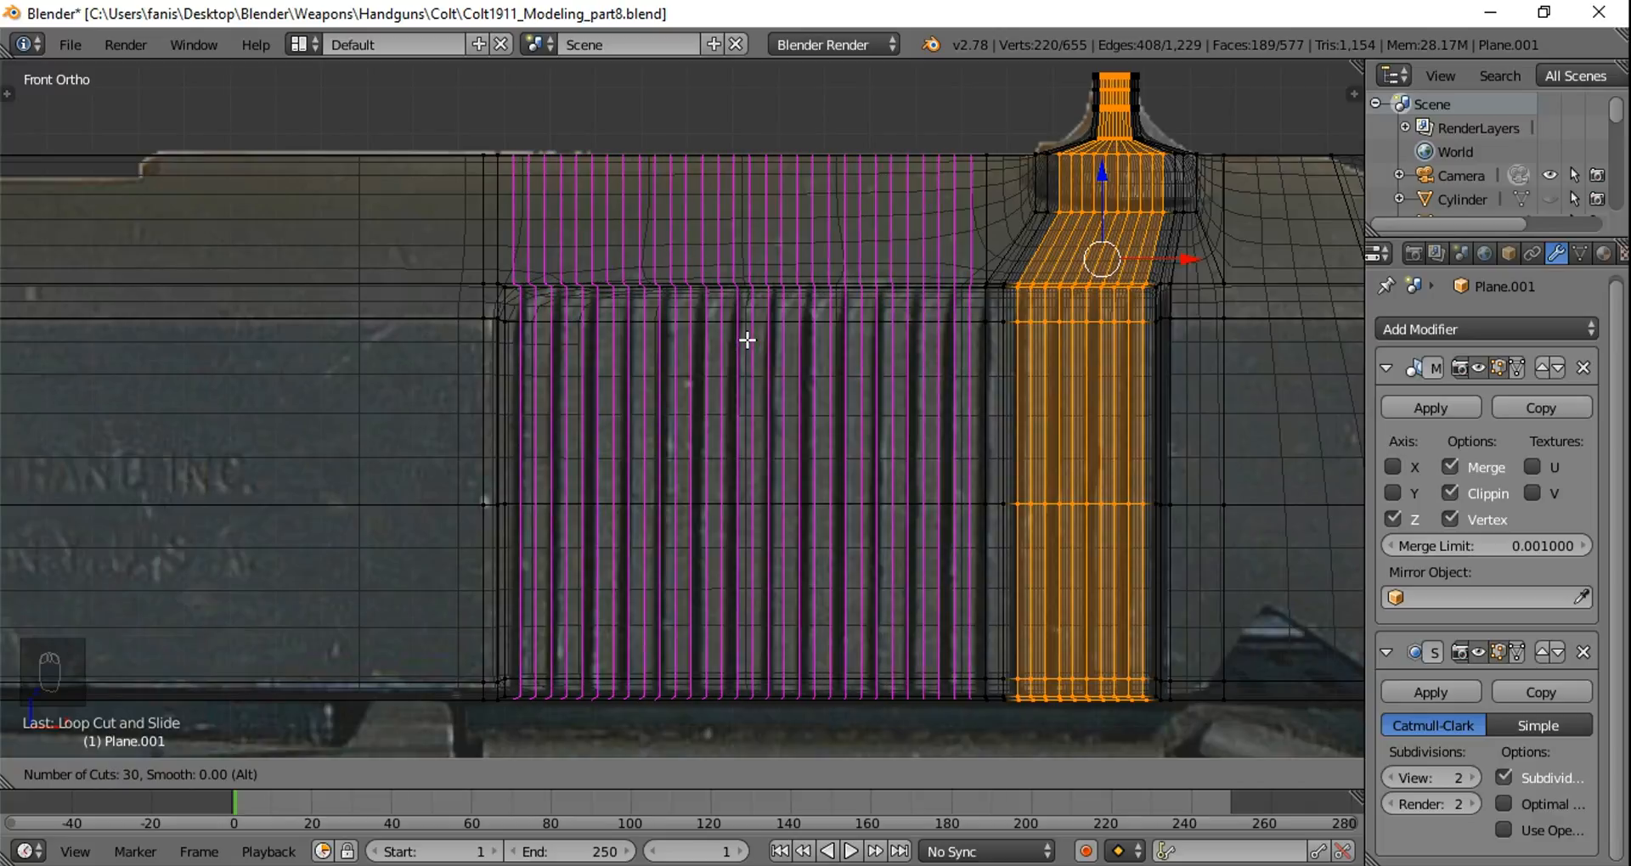
click(747, 340)
right_click(747, 340)
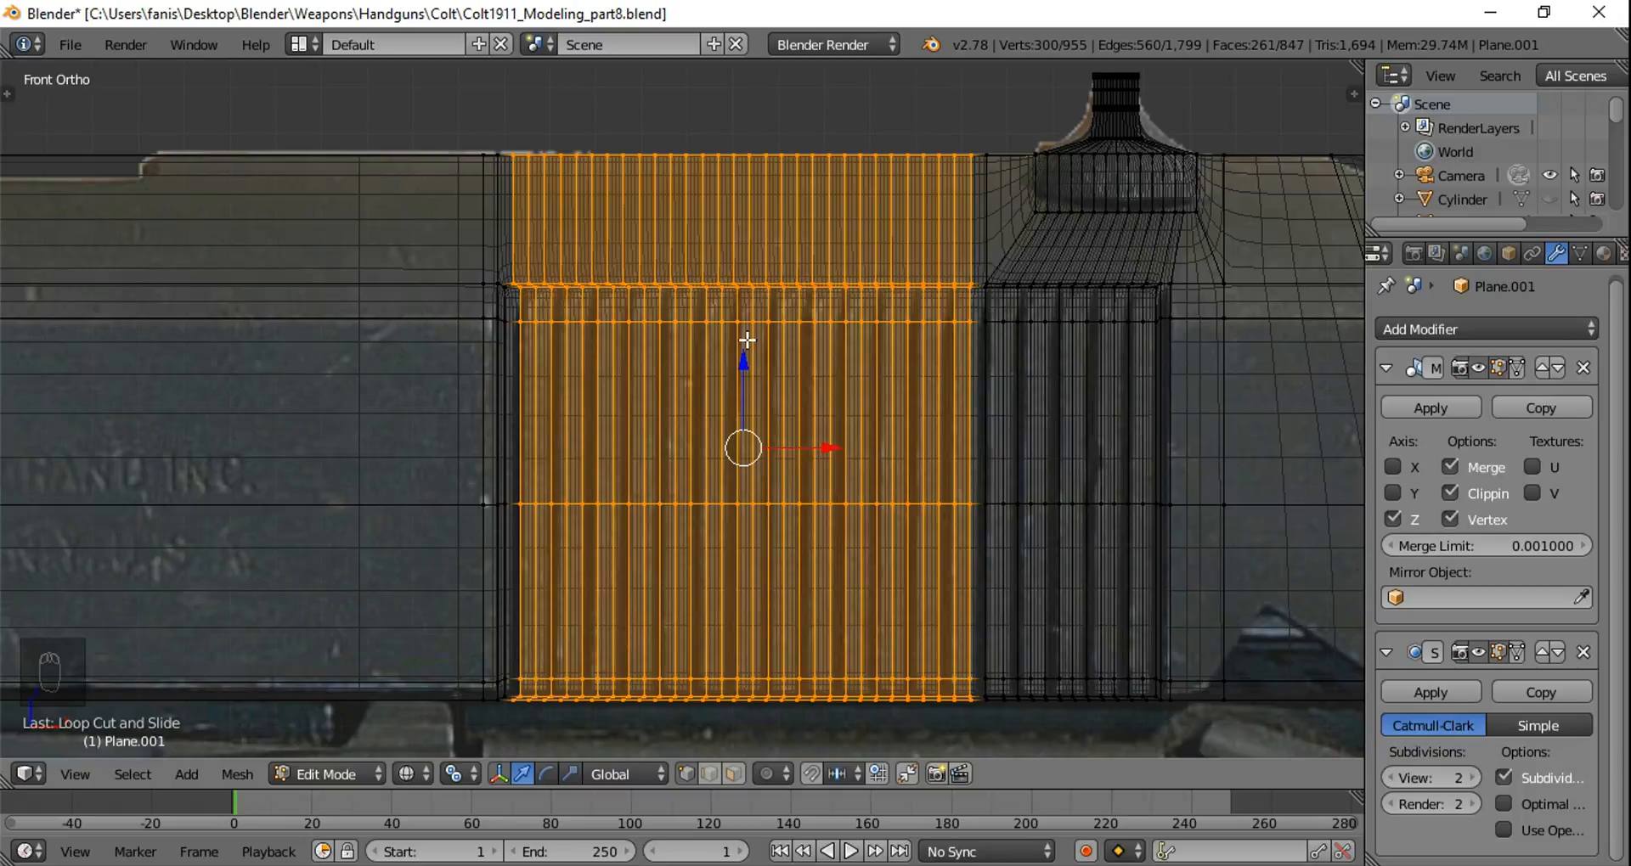
scroll(774, 349, down, 2)
key(a)
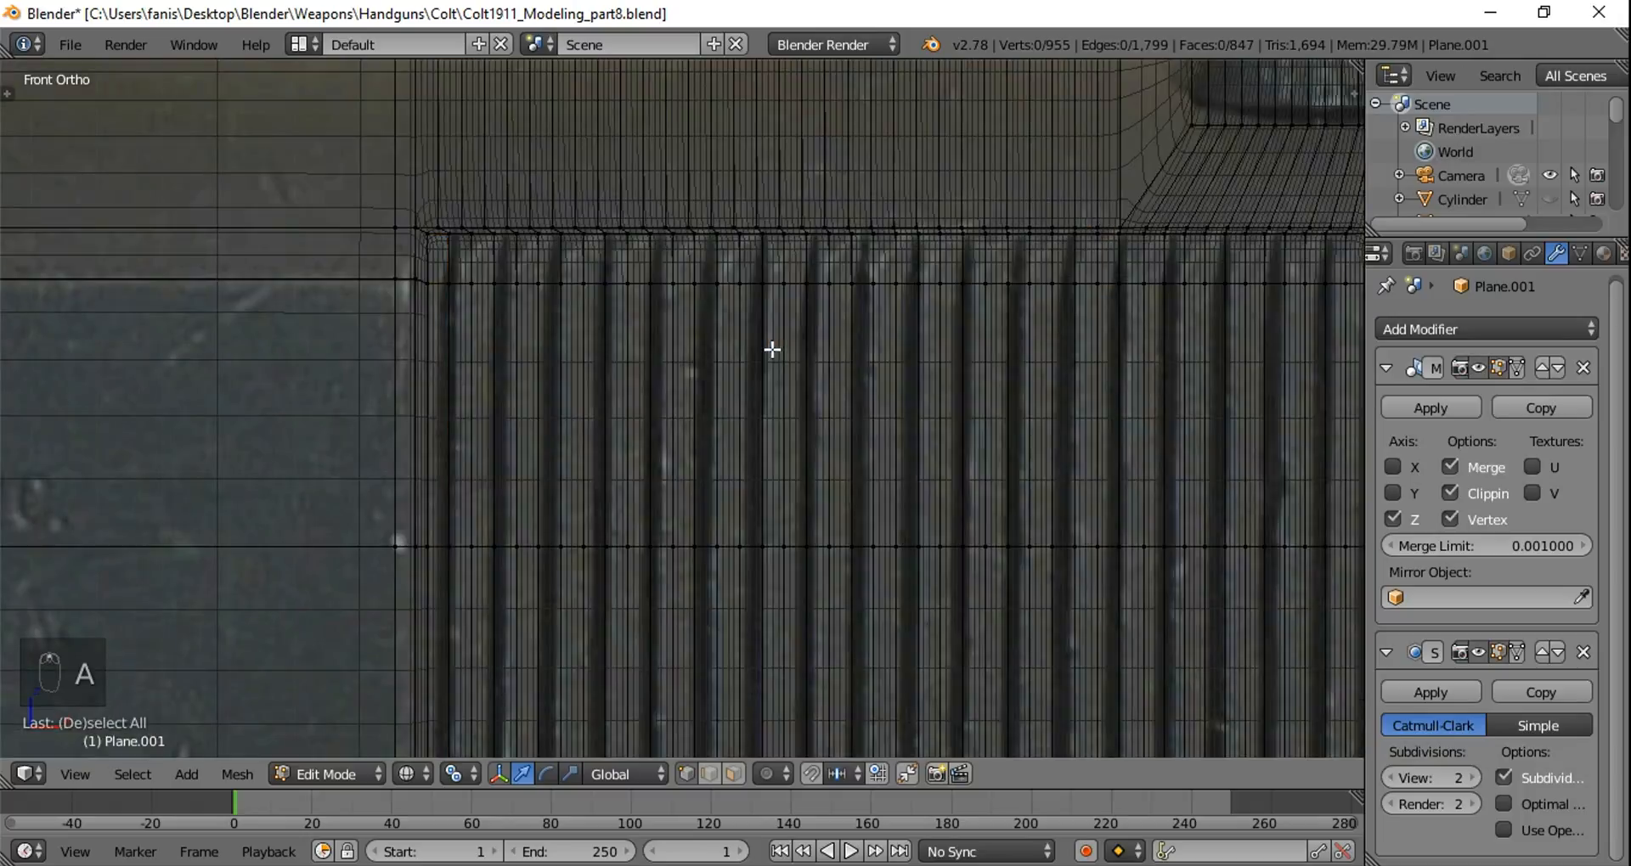
Step: Examine the subdivided recess in solid shading from an angle and from the front in object mode
key(z)
middle_drag(774, 348, 859, 371)
key(z)
key(z)
key(Tab)
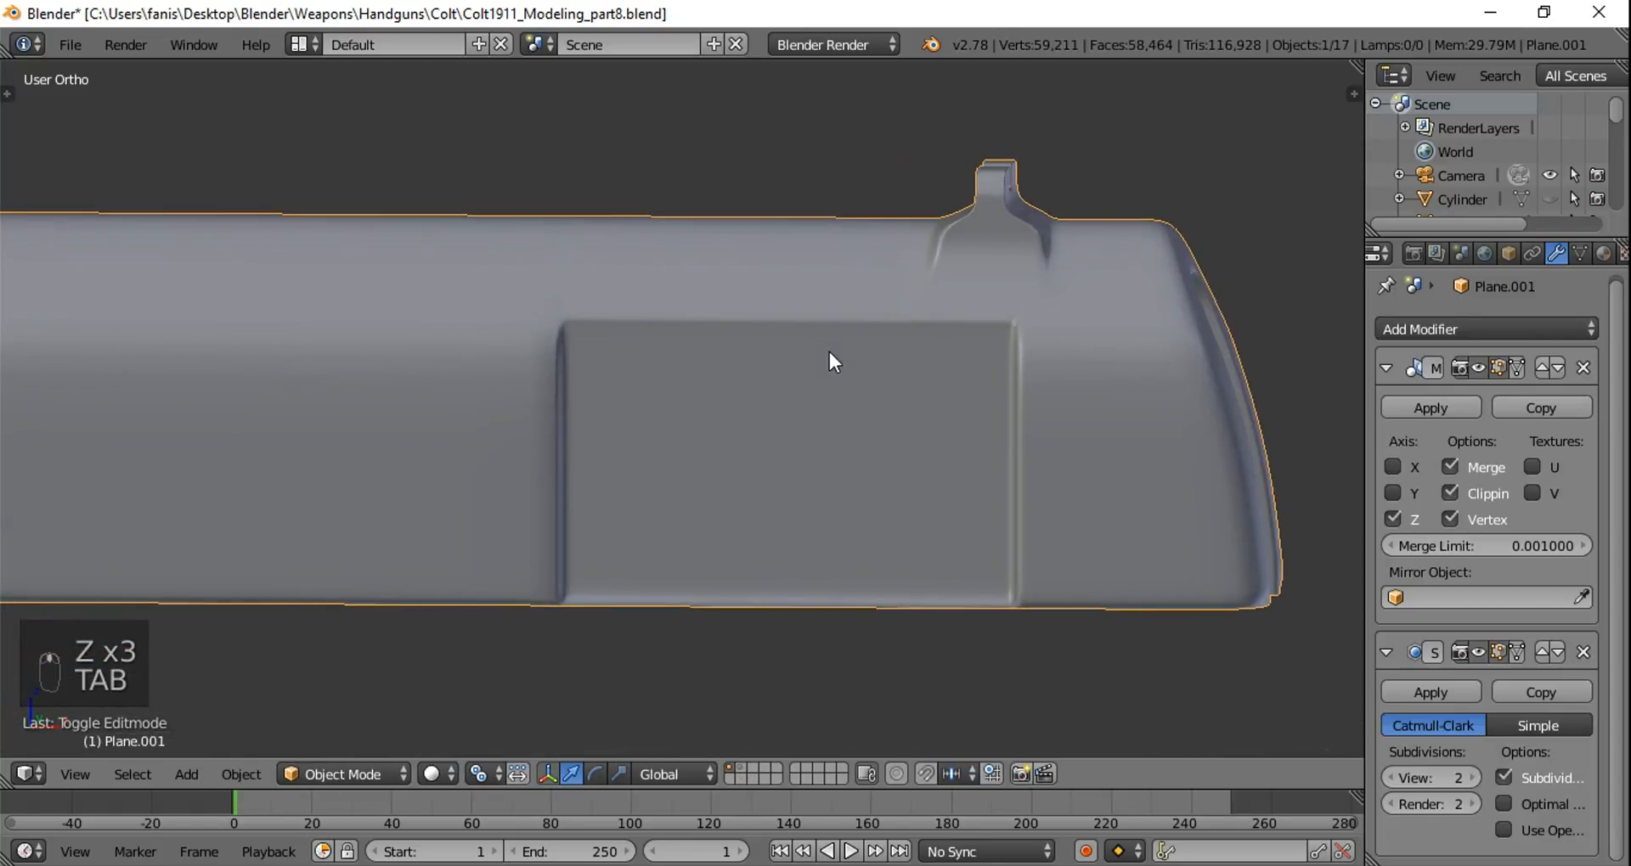
key(KP_1)
scroll(829, 352, up, 3)
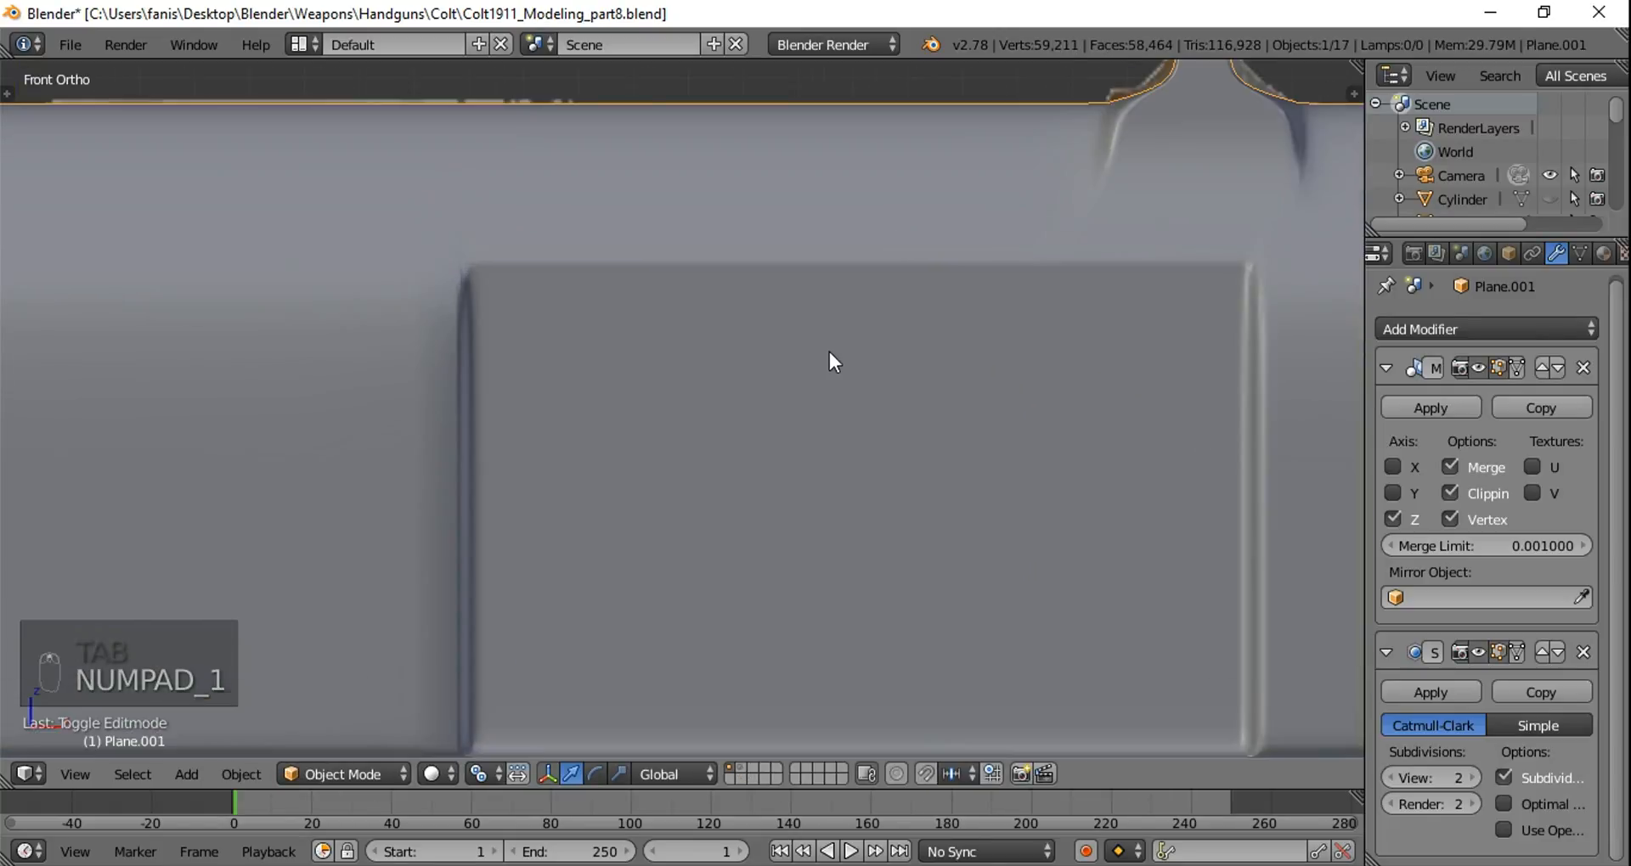
key(Tab)
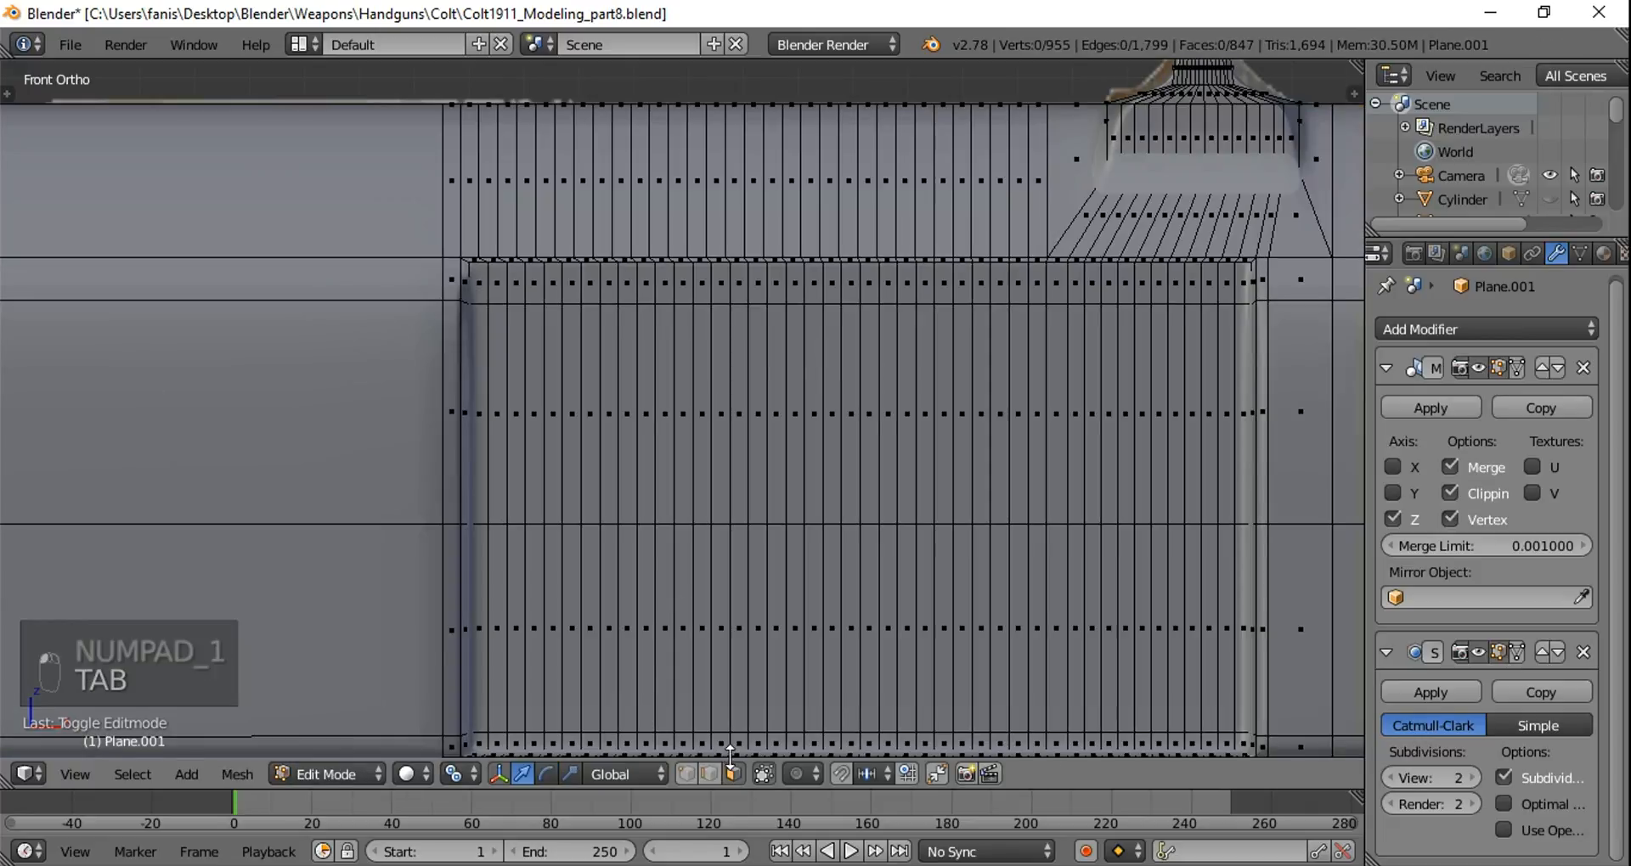
Step: Select every second face in the recess's top row, from the second face at the front to the rear end
shift+middle_drag(696, 435, 881, 487)
scroll(878, 485, up, 2)
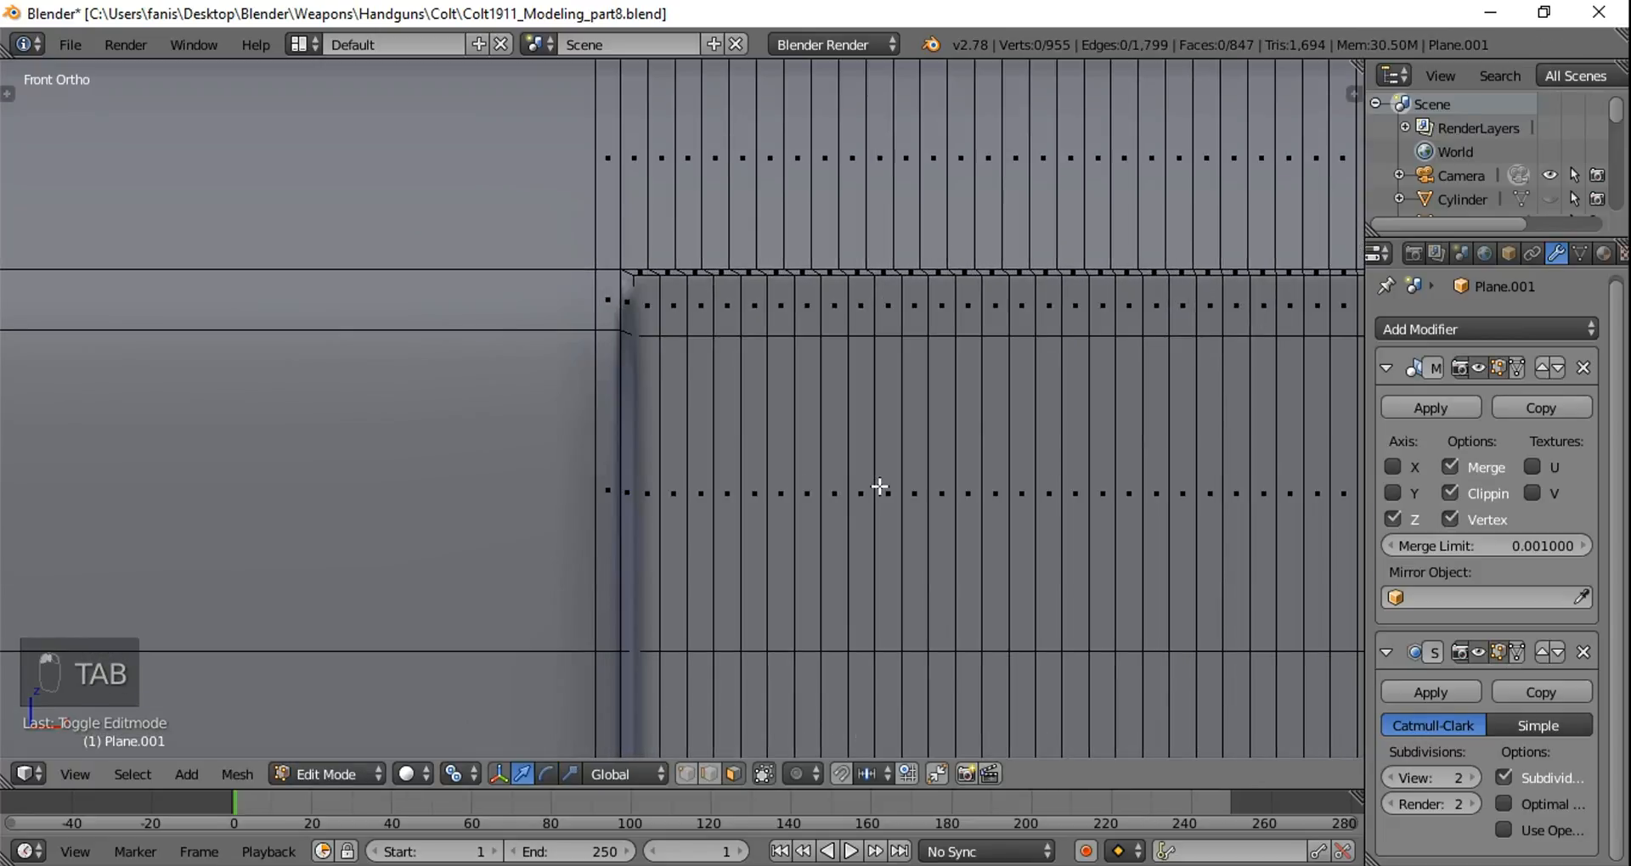
right_click(675, 310)
shift+right_click(729, 319)
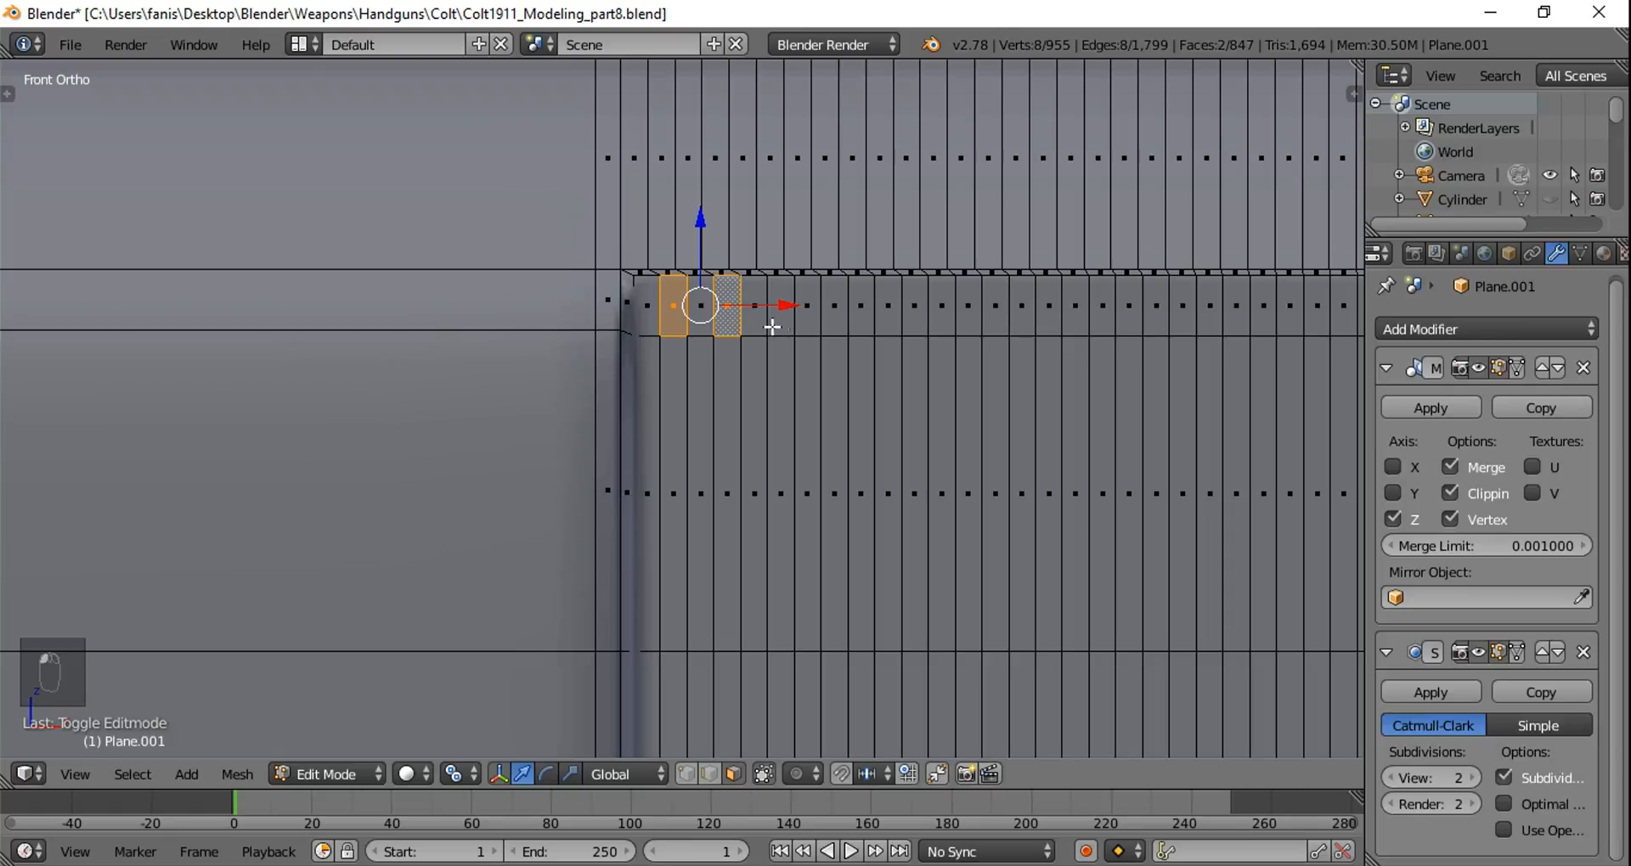
shift+right_click(782, 323)
shift+right_click(837, 329)
shift+right_click(884, 327)
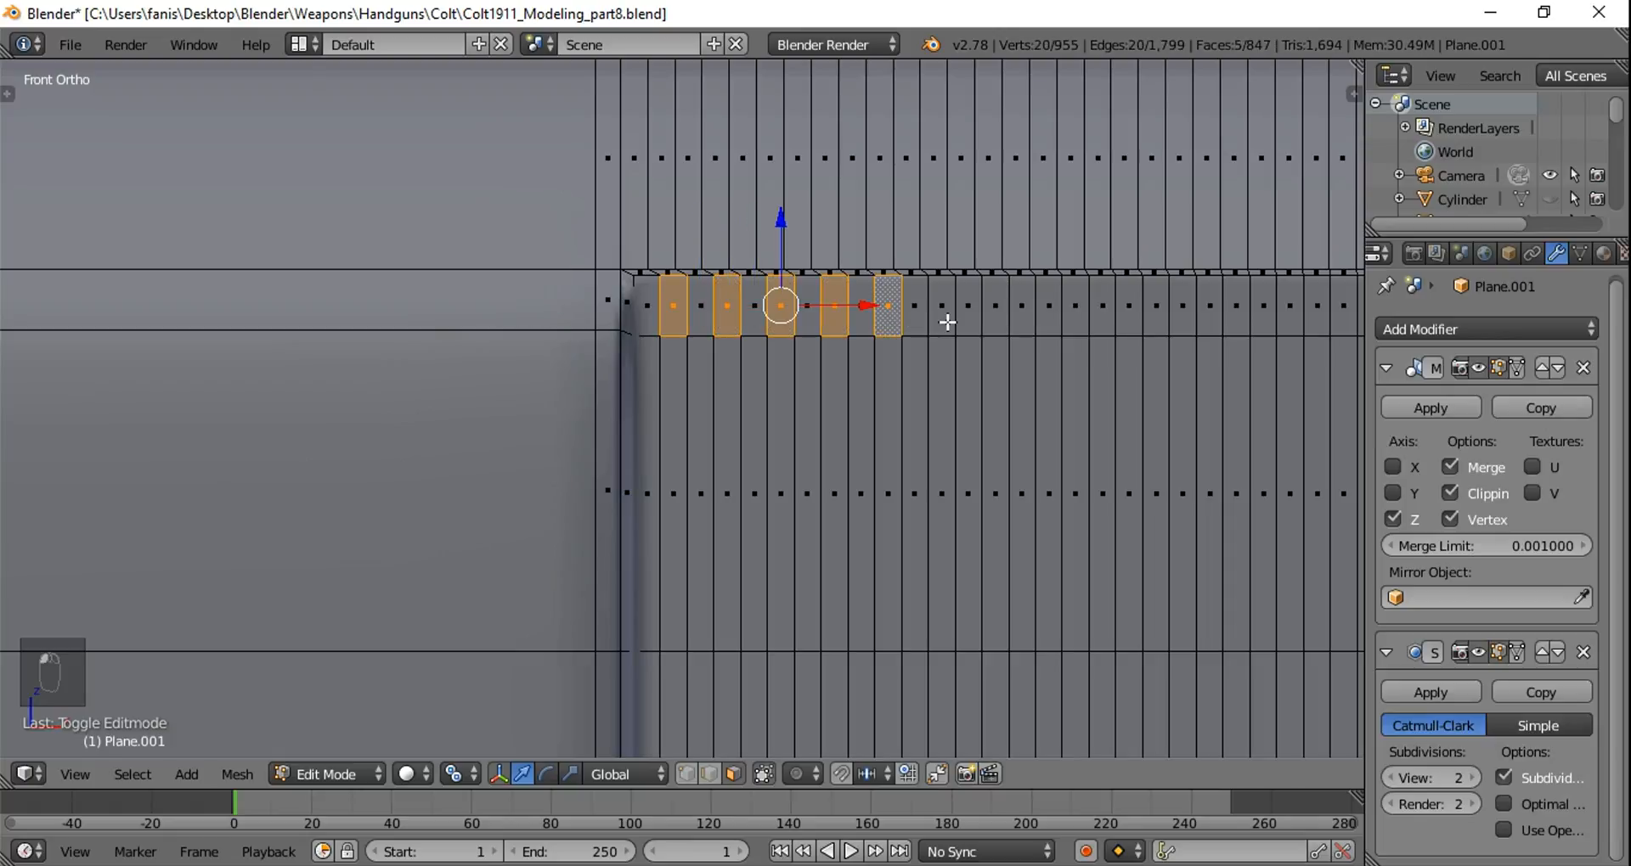
shift+right_click(945, 322)
shift+right_click(1001, 328)
shift+right_click(1050, 329)
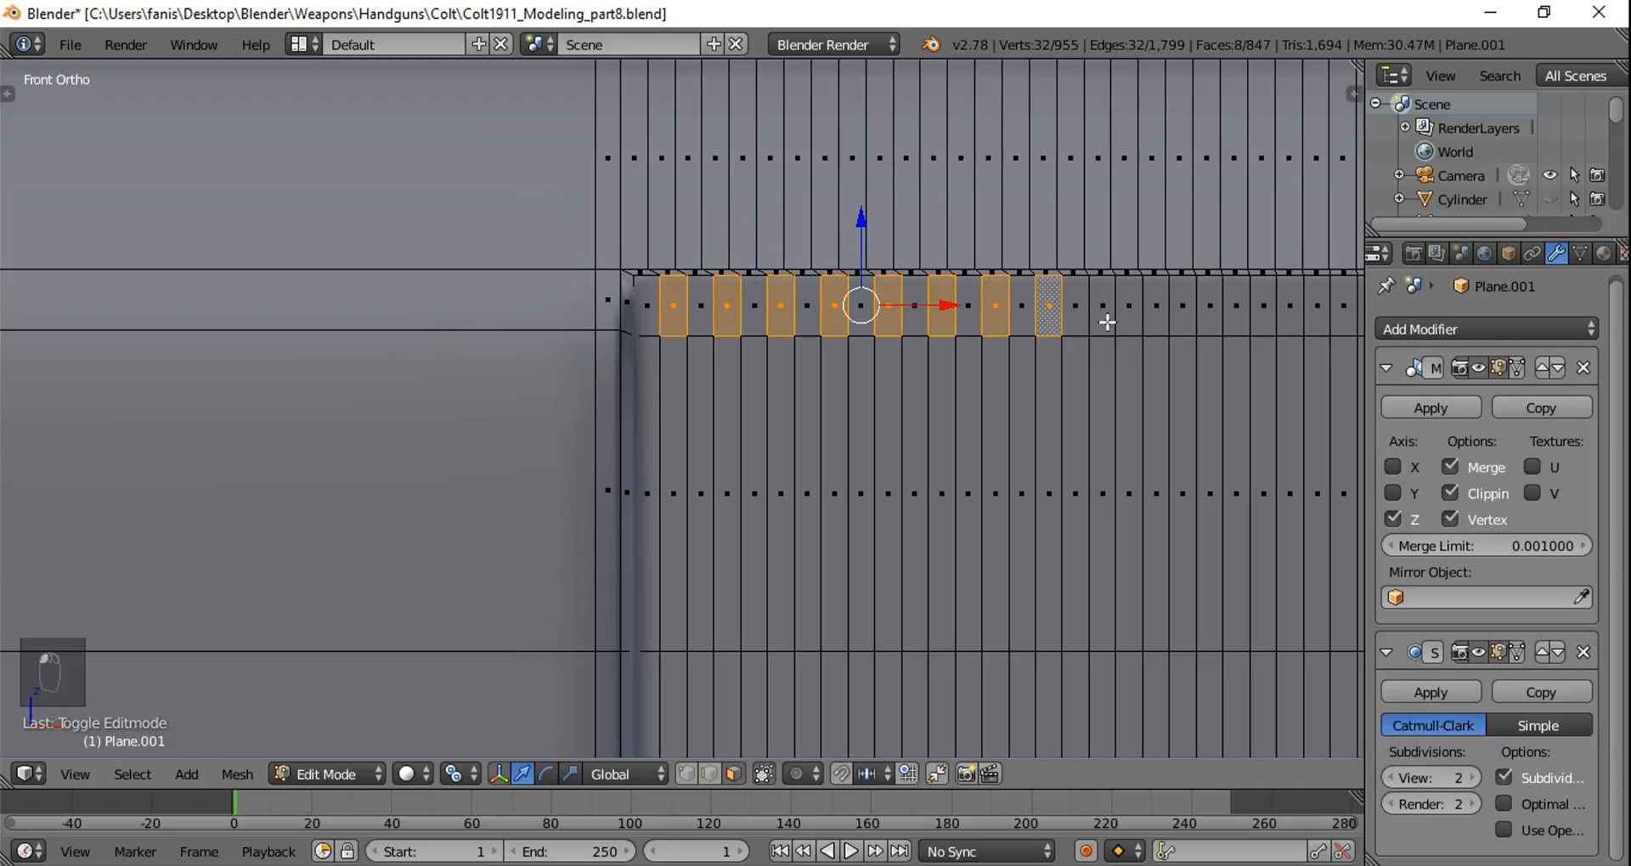
shift+right_click(1102, 327)
shift+right_click(1156, 327)
shift+right_click(1211, 327)
shift+right_click(1277, 327)
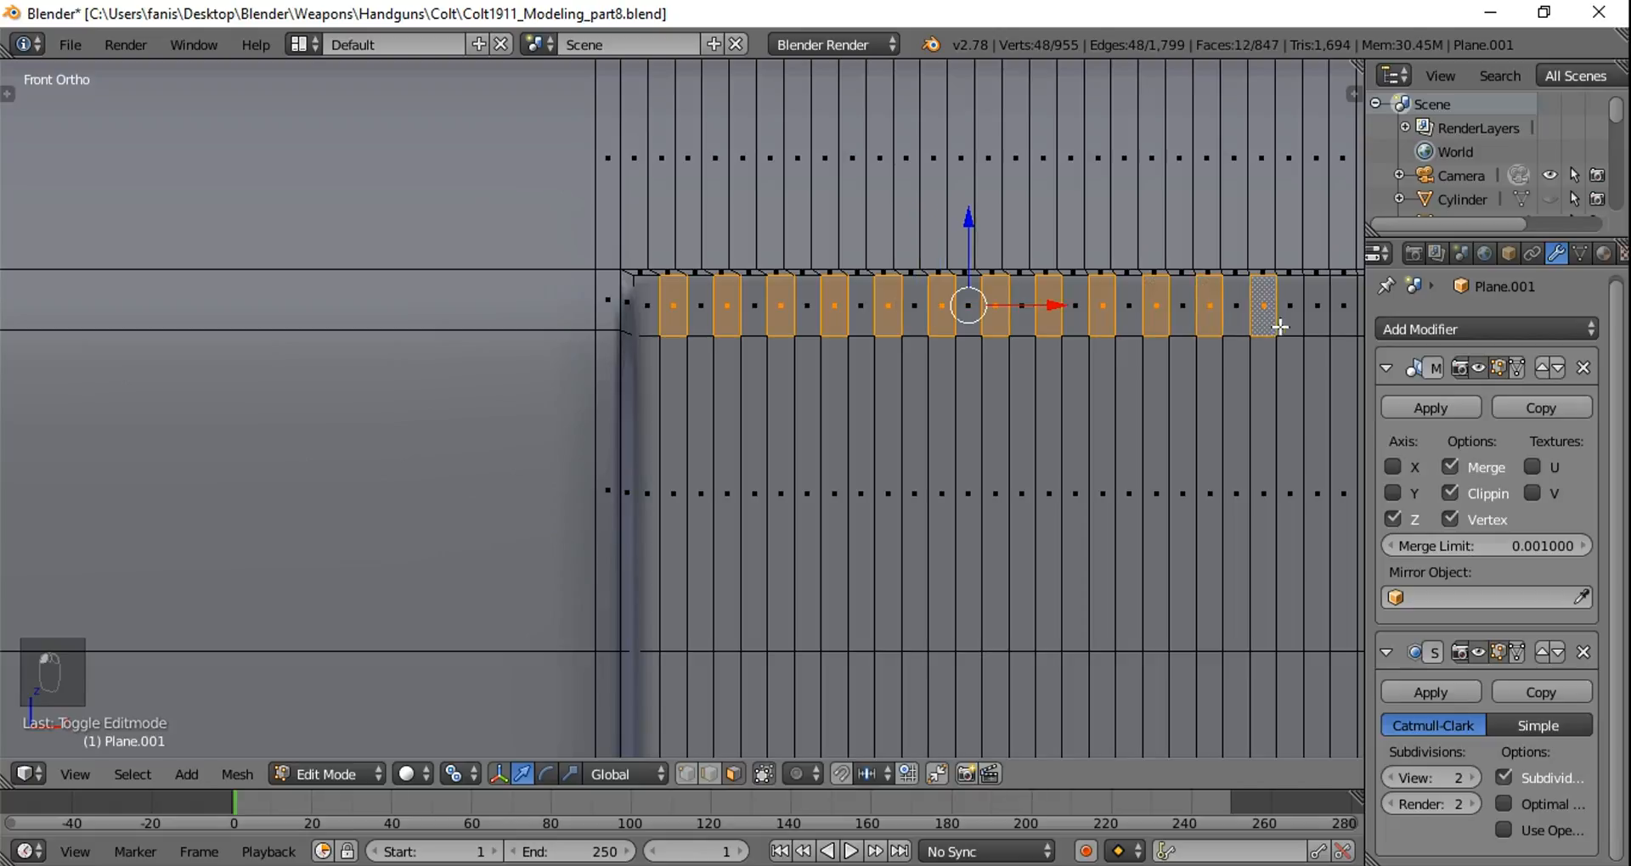
shift+right_click(1320, 328)
shift+middle_drag(1162, 374, 632, 368)
shift+right_click(845, 311)
shift+right_click(900, 321)
shift+right_click(951, 322)
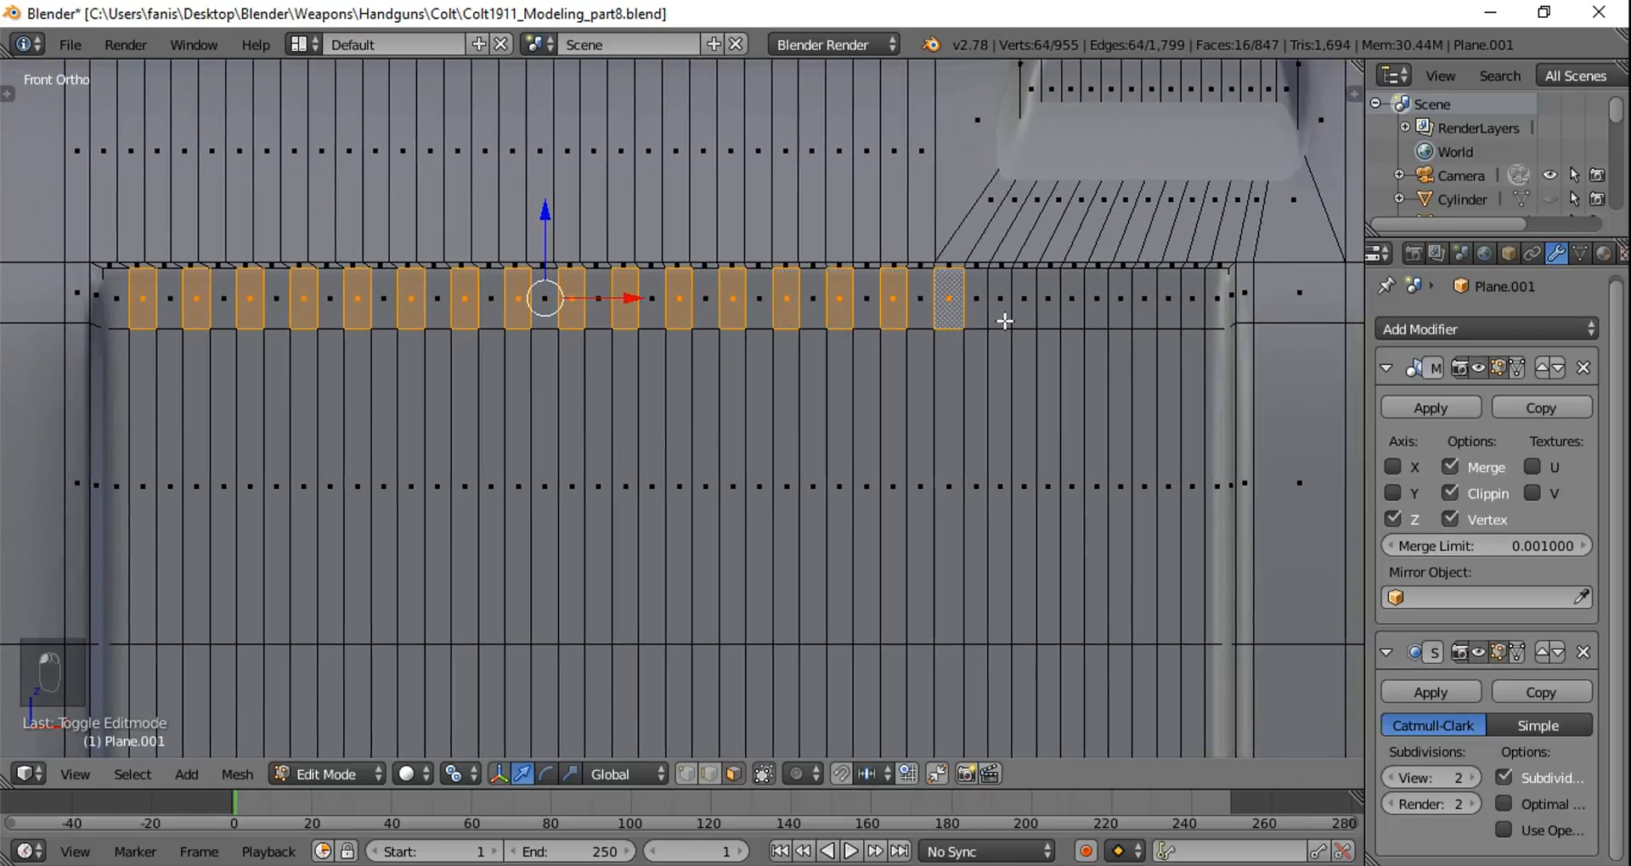
shift+right_click(1002, 319)
shift+right_click(1056, 325)
shift+right_click(1100, 319)
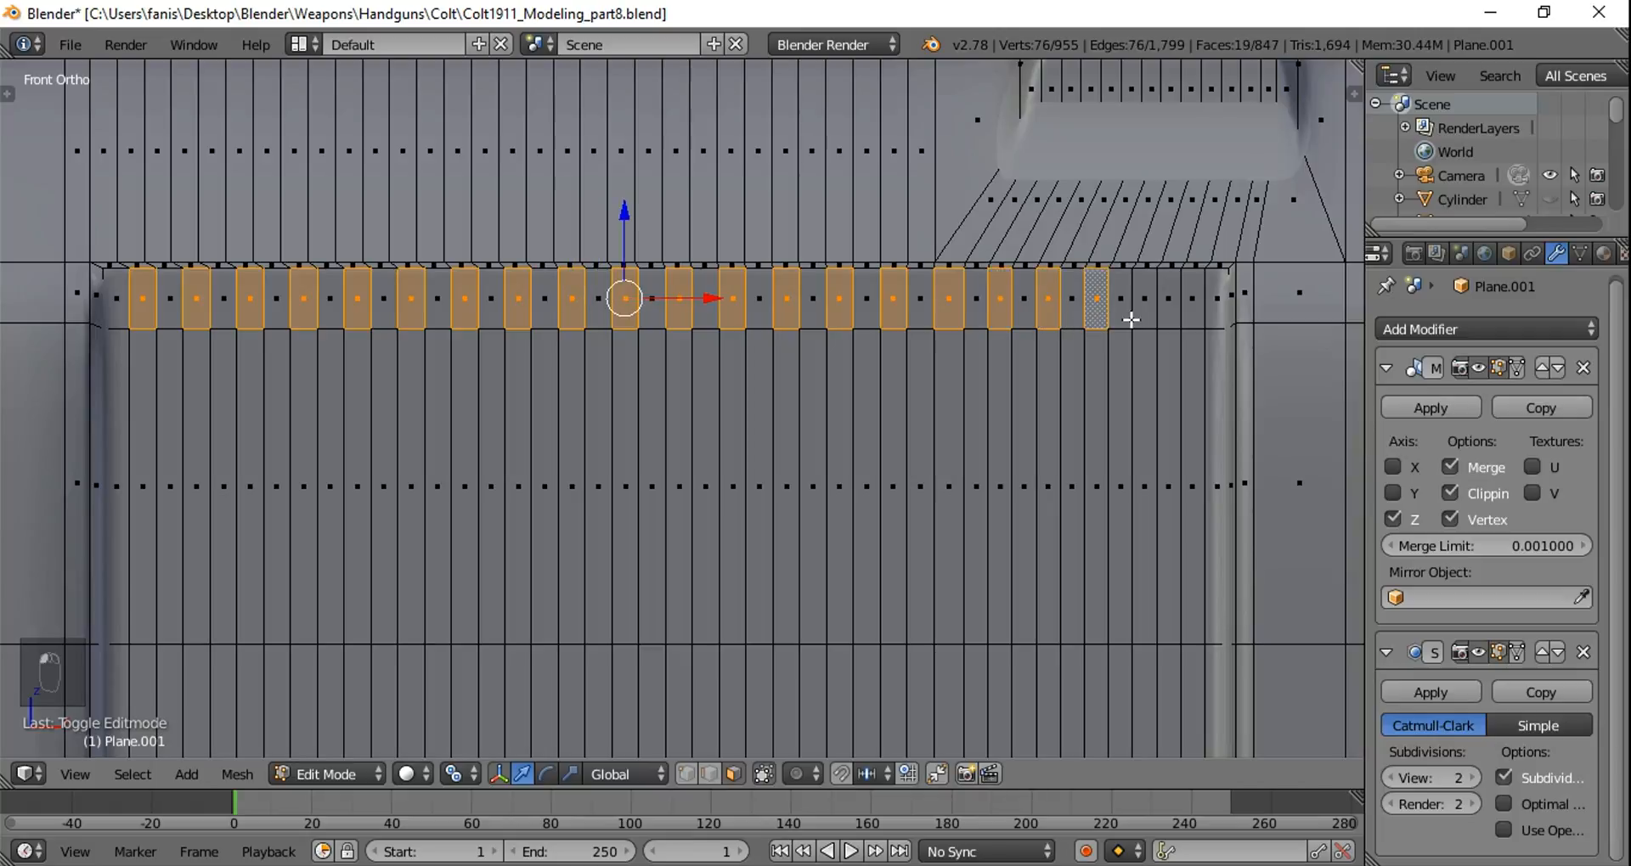
shift+right_click(1147, 321)
shift+right_click(1193, 314)
Step: Add the faces in the second row directly beneath the selected top-row faces to the selection
shift+right_click(1193, 462)
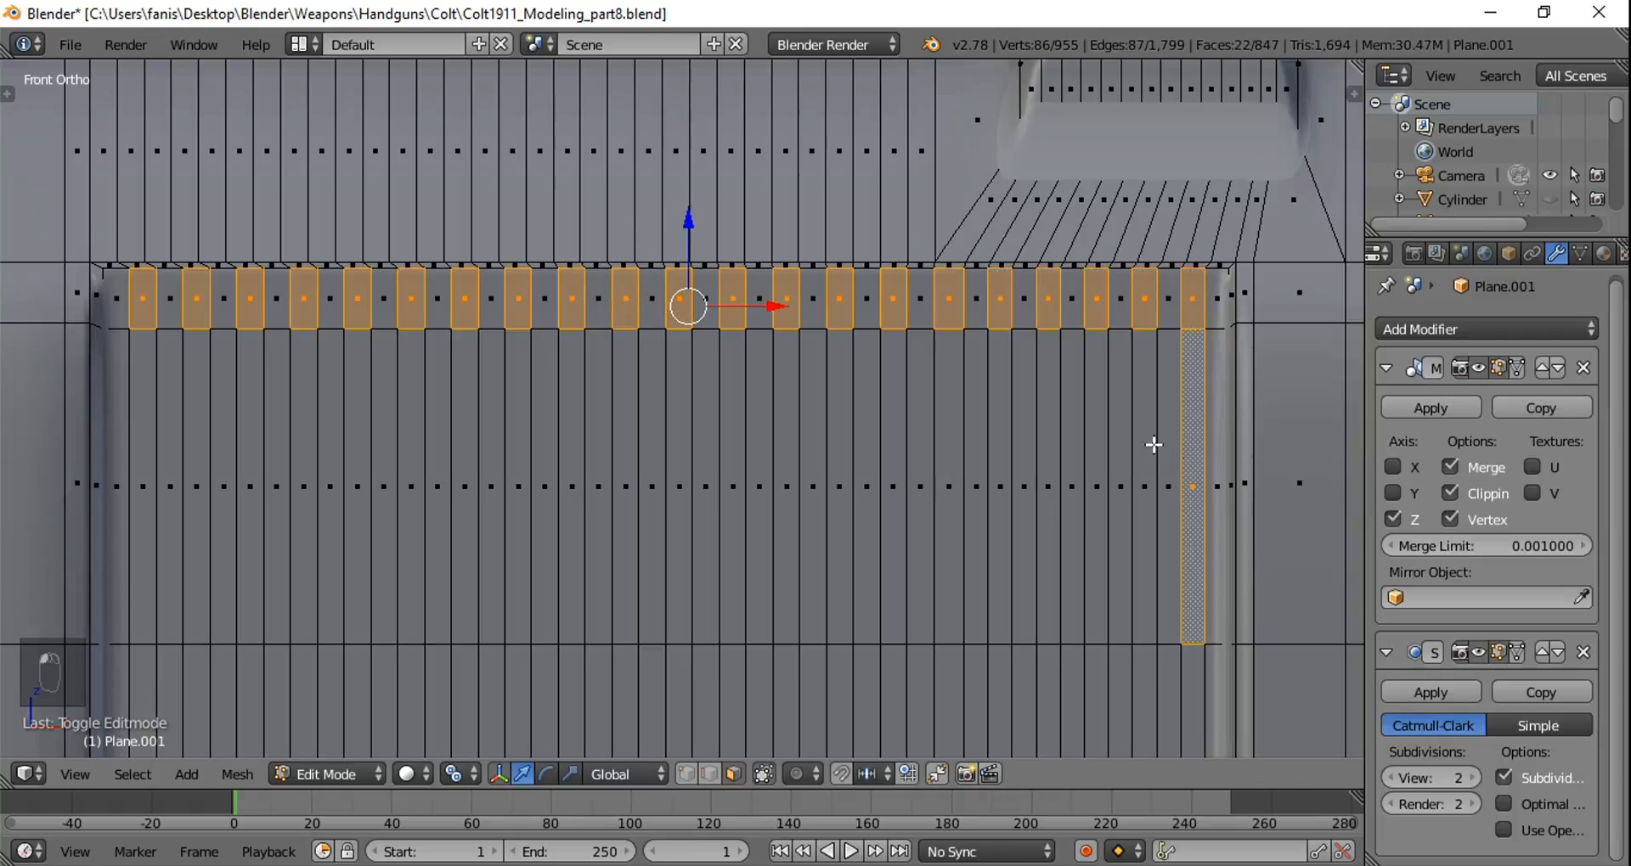
shift+right_click(1144, 438)
shift+right_click(1096, 407)
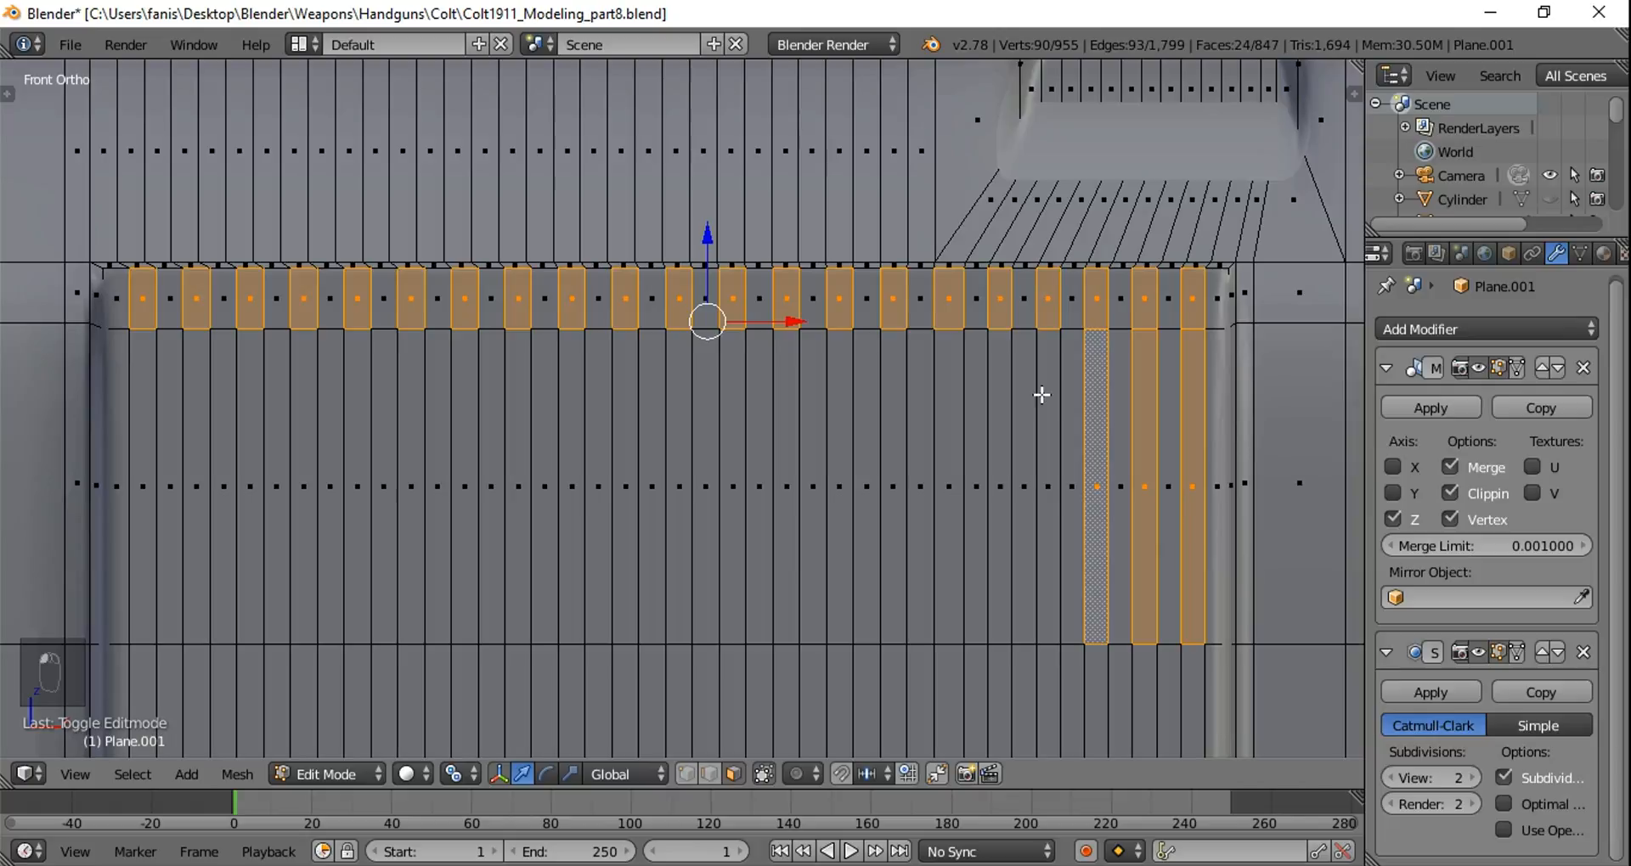
shift+right_click(1042, 395)
shift+right_click(992, 378)
shift+right_click(951, 365)
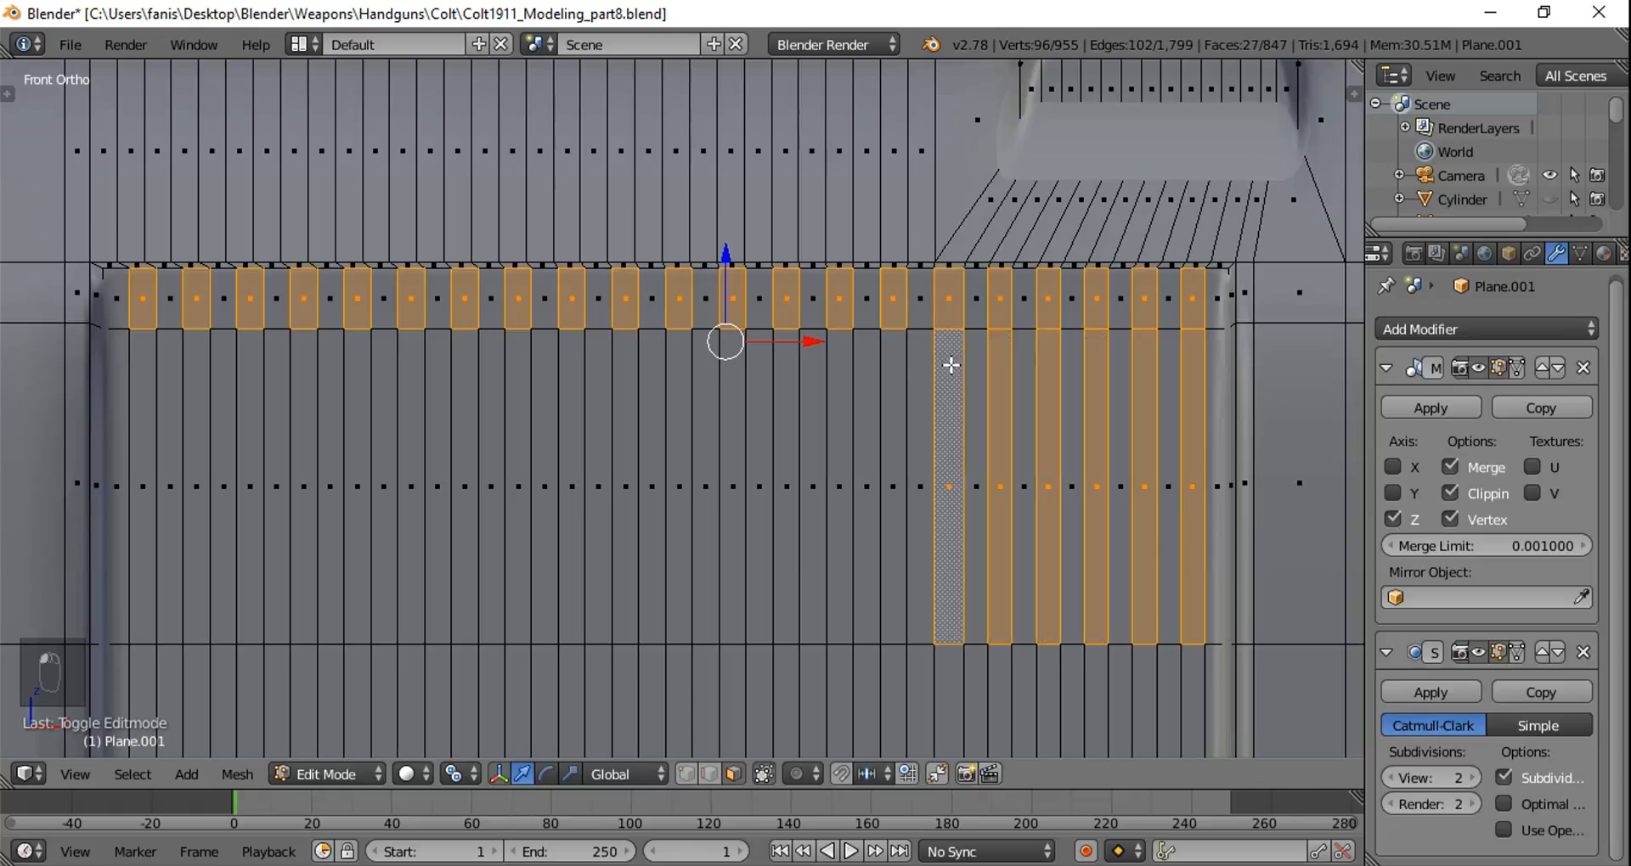
shift+right_click(889, 365)
shift+right_click(842, 356)
shift+right_click(786, 408)
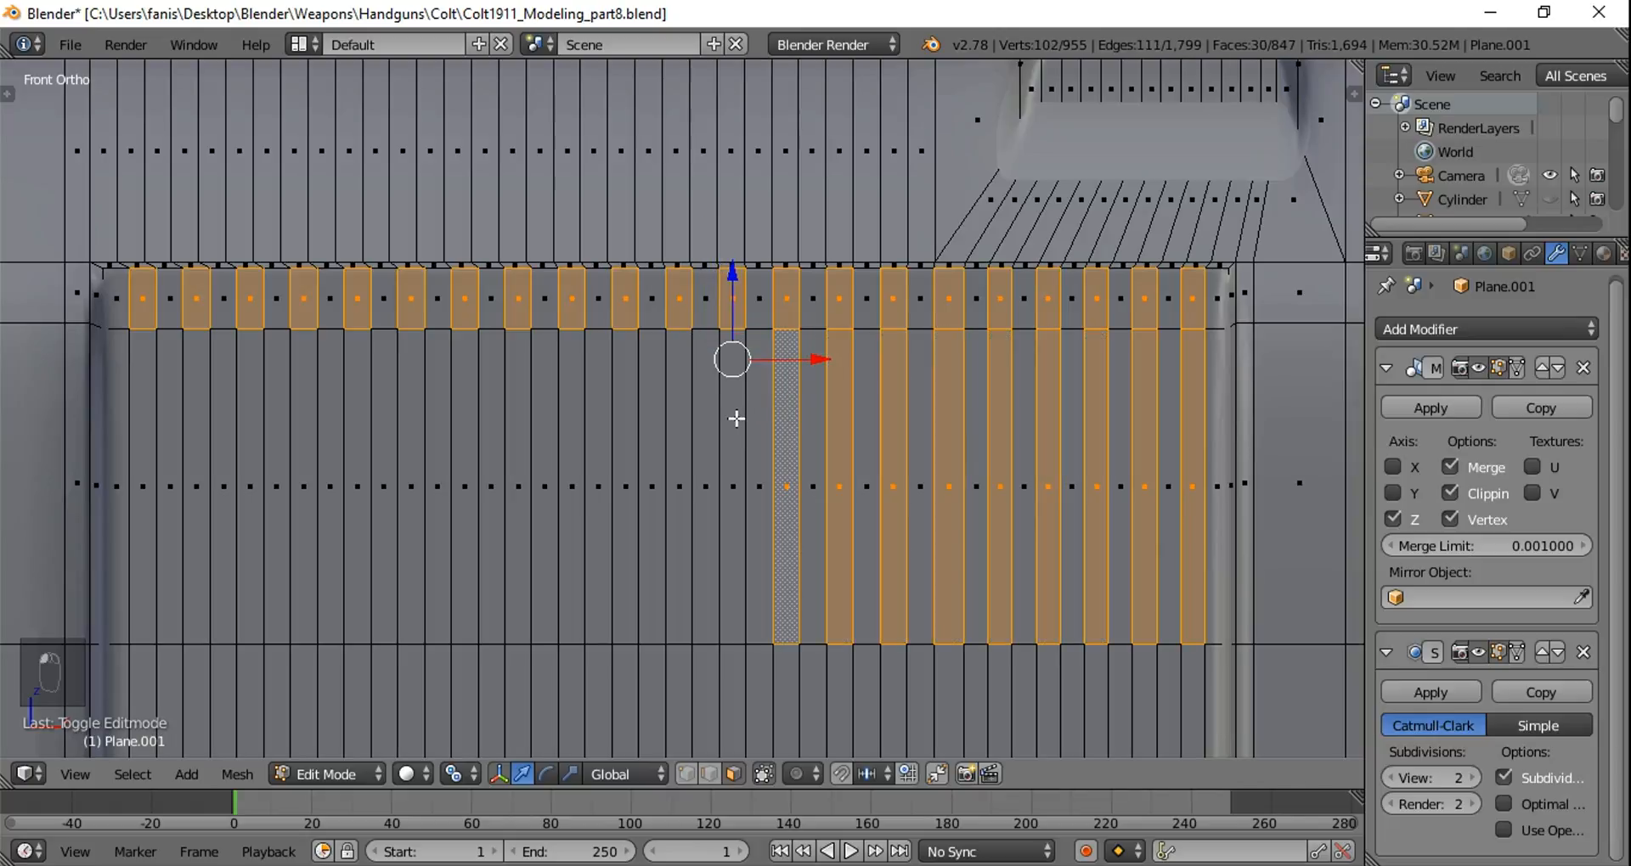
shift+right_click(736, 419)
shift+right_click(679, 410)
shift+right_click(626, 392)
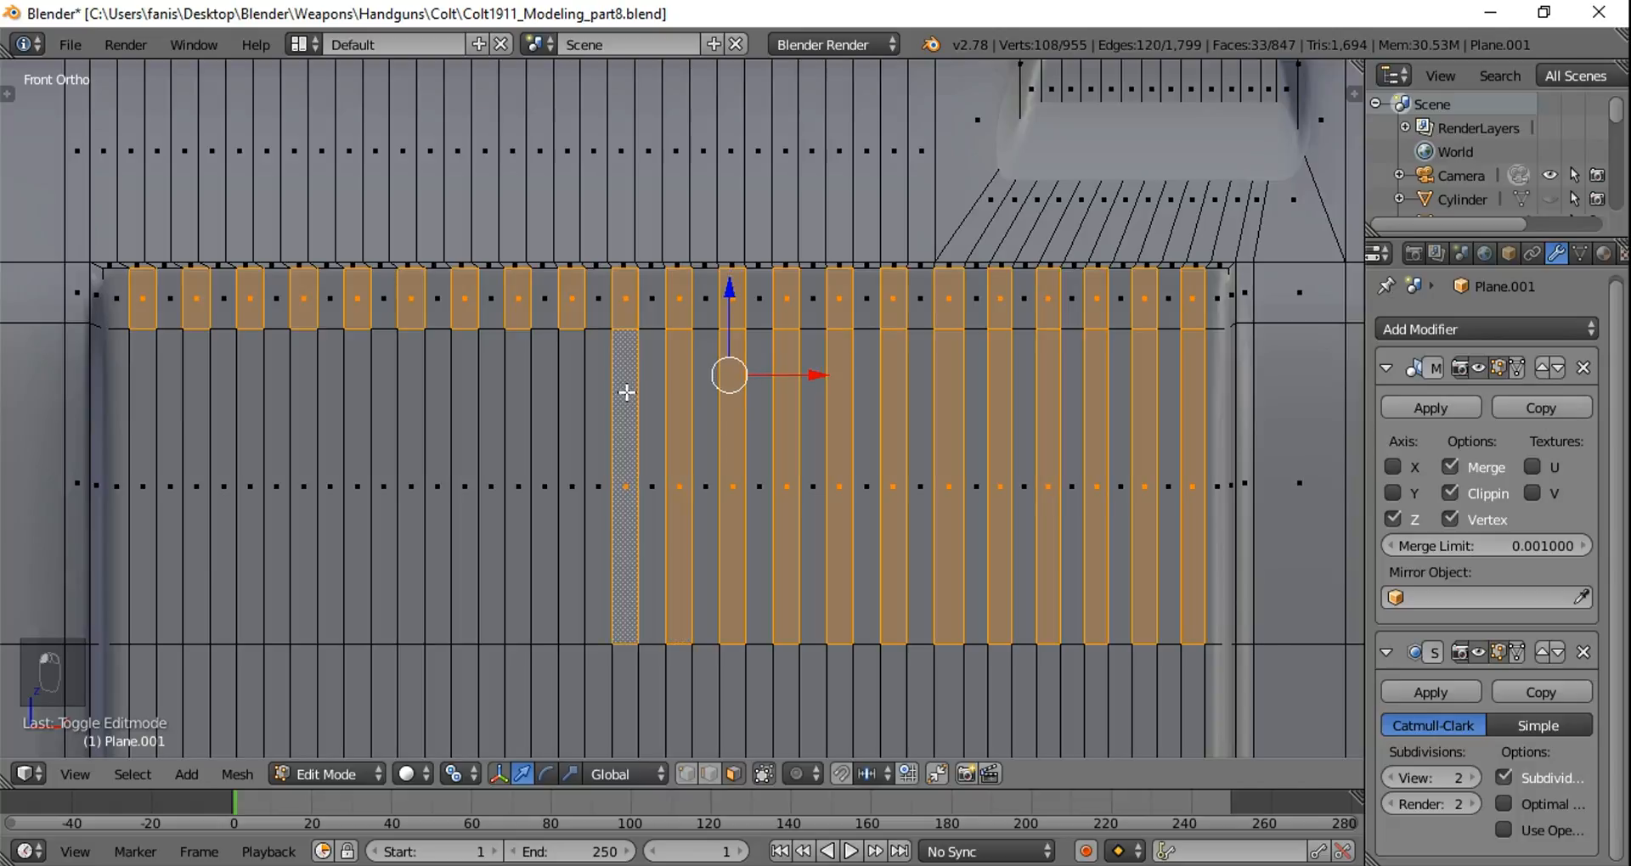
shift+right_click(567, 377)
shift+right_click(516, 378)
shift+right_click(461, 372)
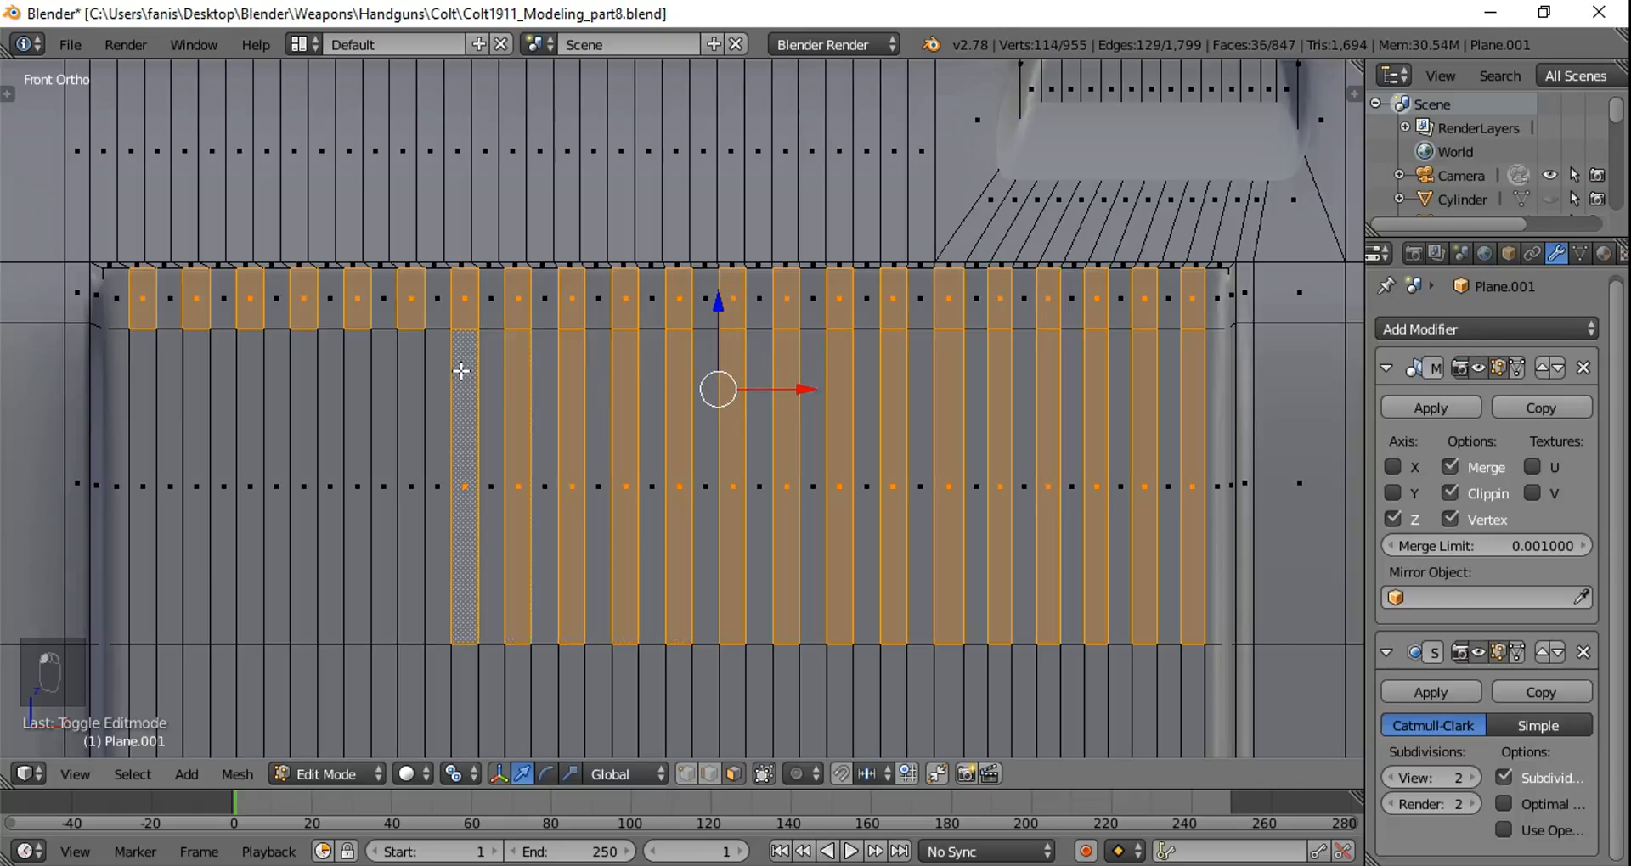
shift+right_click(401, 368)
shift+right_click(356, 378)
shift+right_click(306, 370)
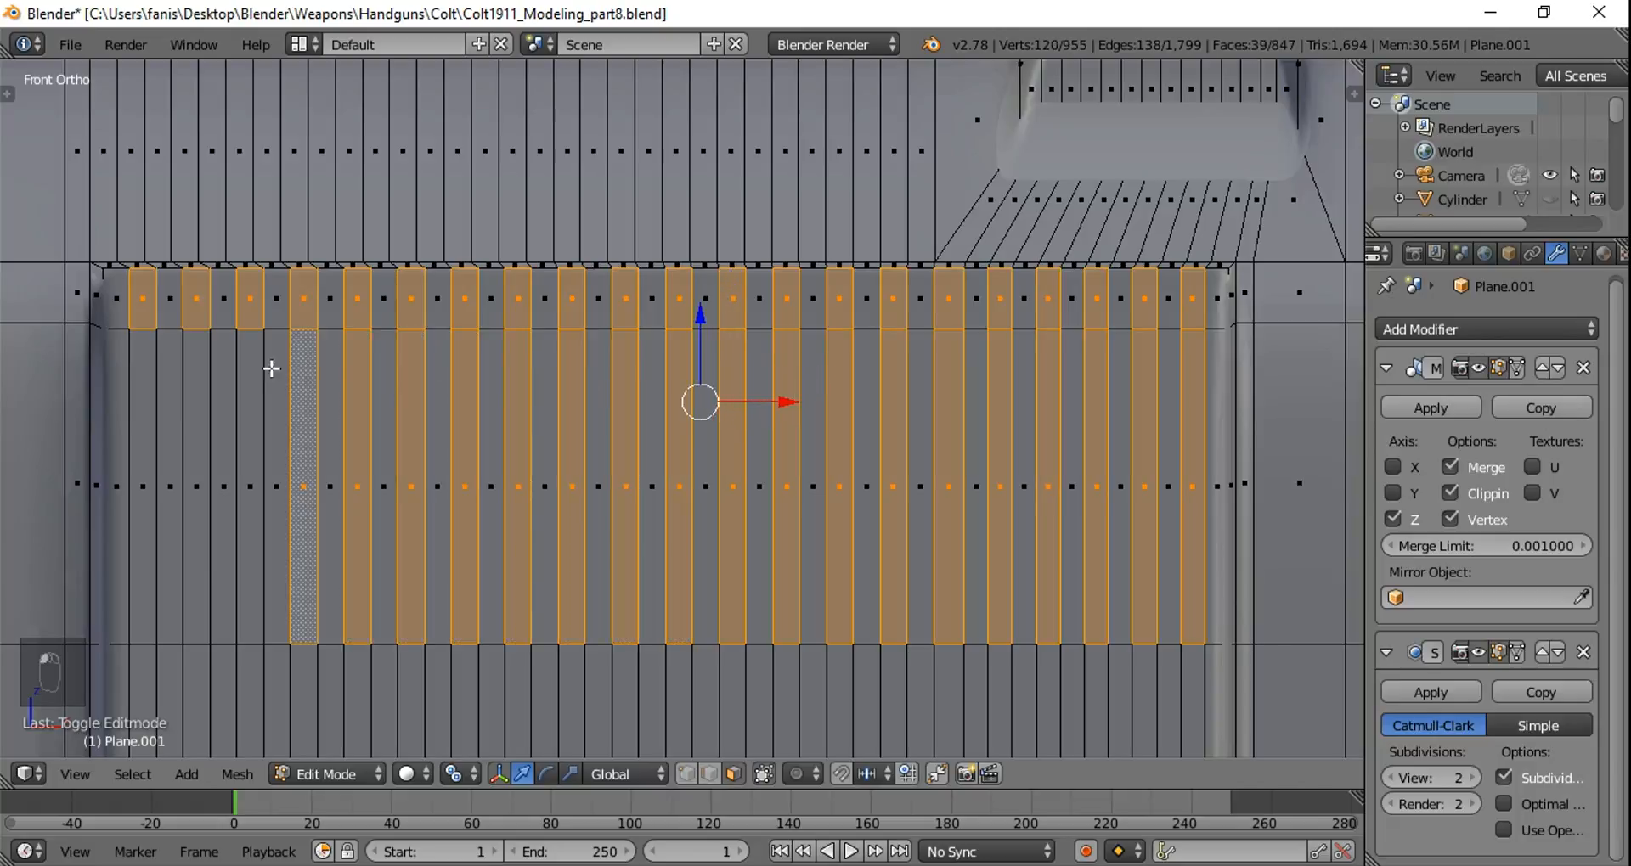
shift+right_click(250, 364)
shift+right_click(194, 361)
shift+right_click(147, 386)
Step: Add every face of the recess's third row directly beneath the selected strips to the selection, from the front to the rear end
shift+middle_drag(298, 453, 372, 161)
shift+right_click(217, 403)
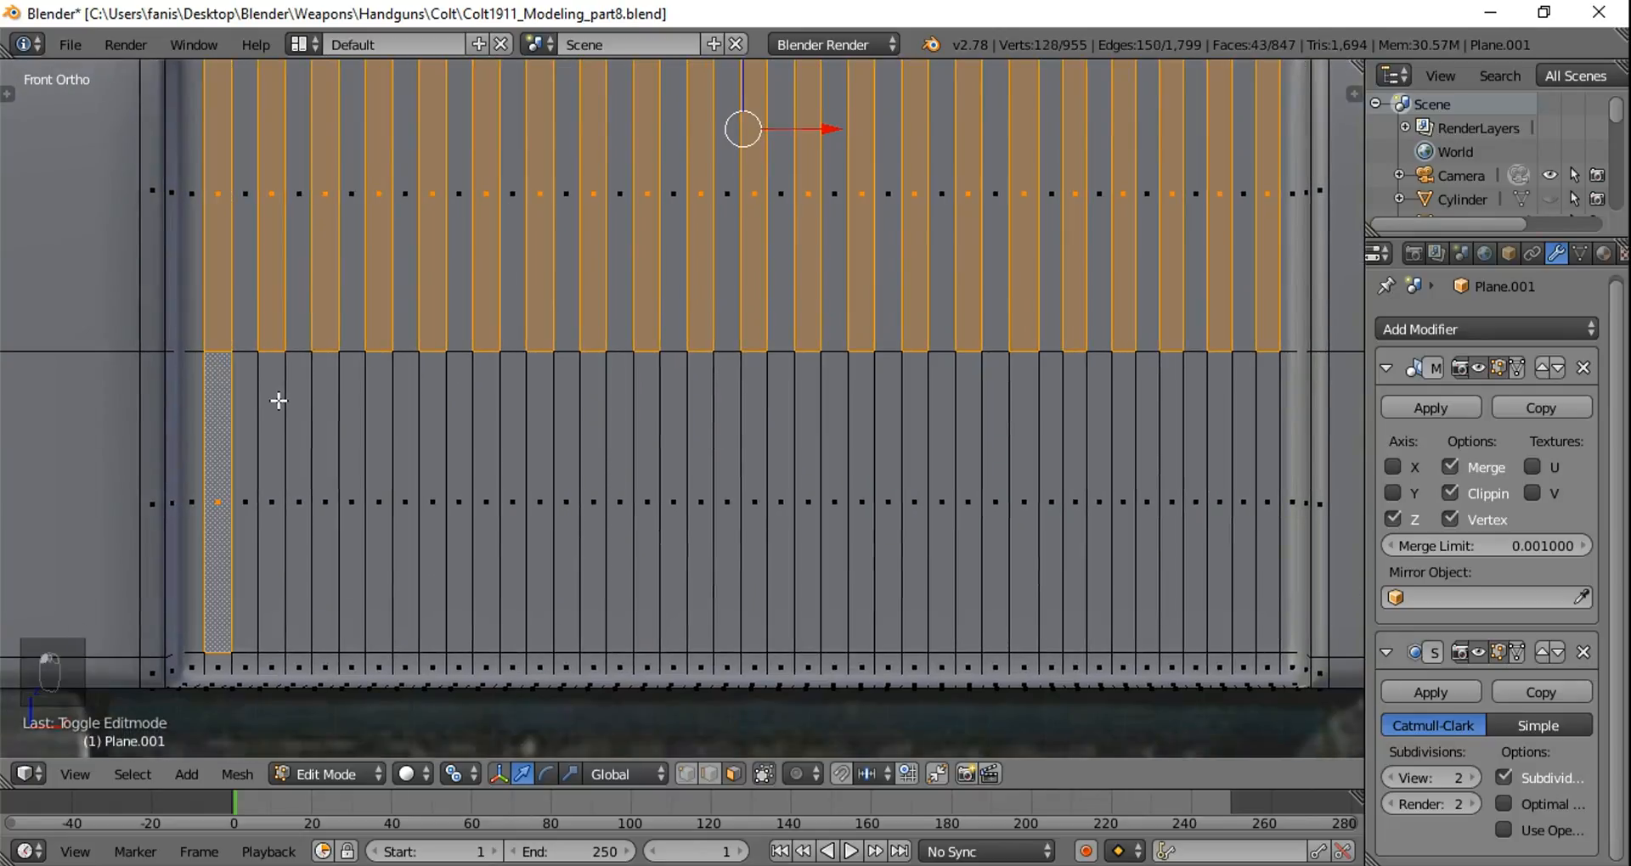
shift+right_click(279, 400)
shift+right_click(321, 402)
shift+right_click(377, 411)
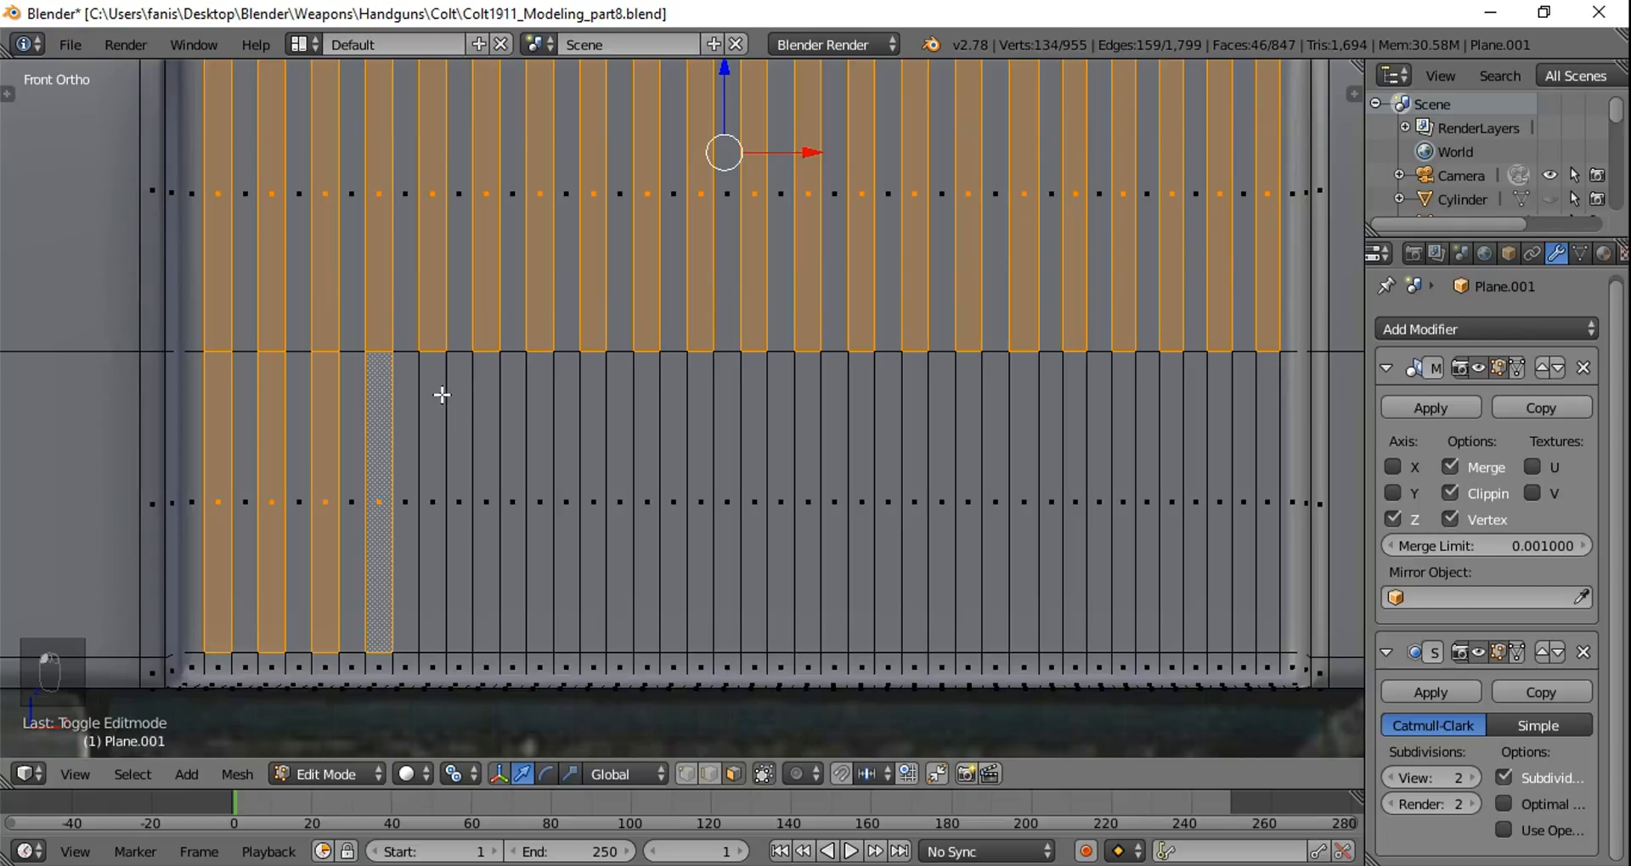
shift+right_click(437, 396)
shift+right_click(487, 395)
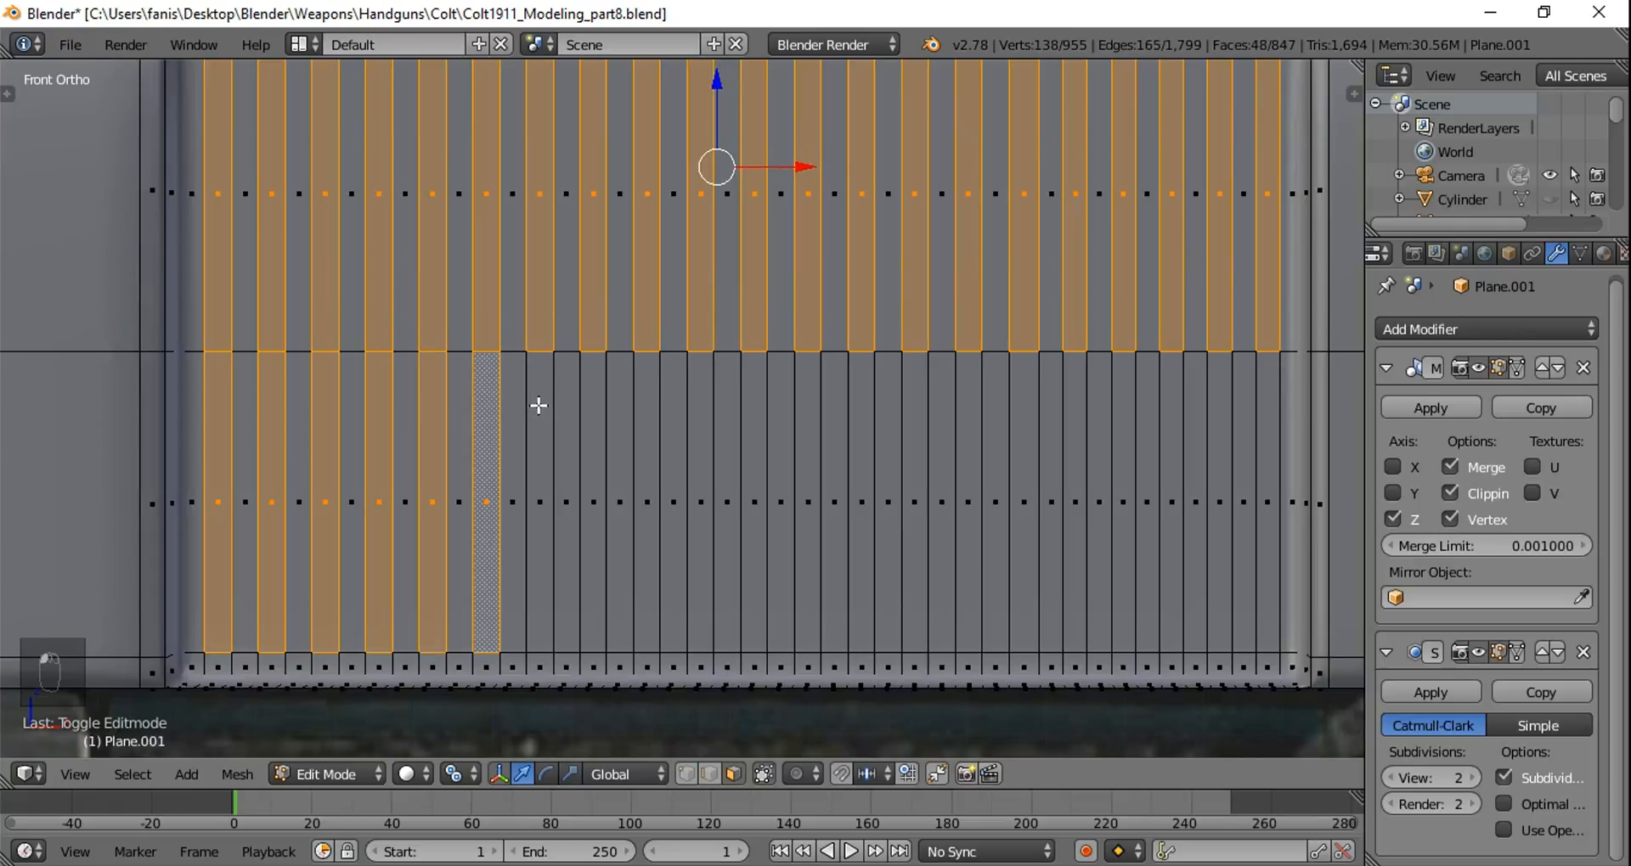
right_click(538, 406)
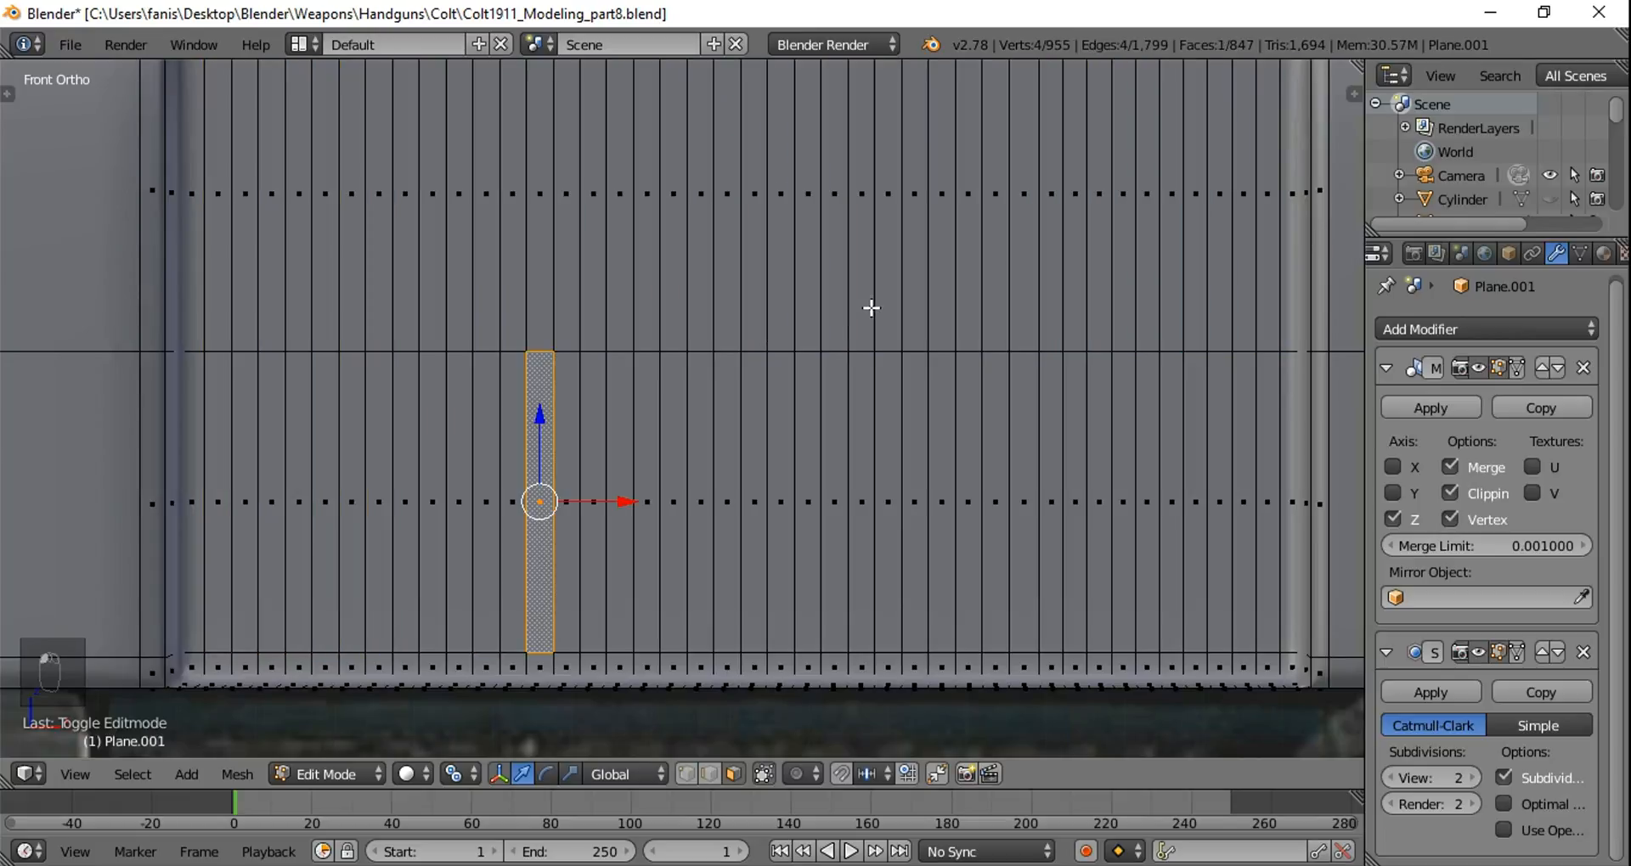
key(ctrl+z)
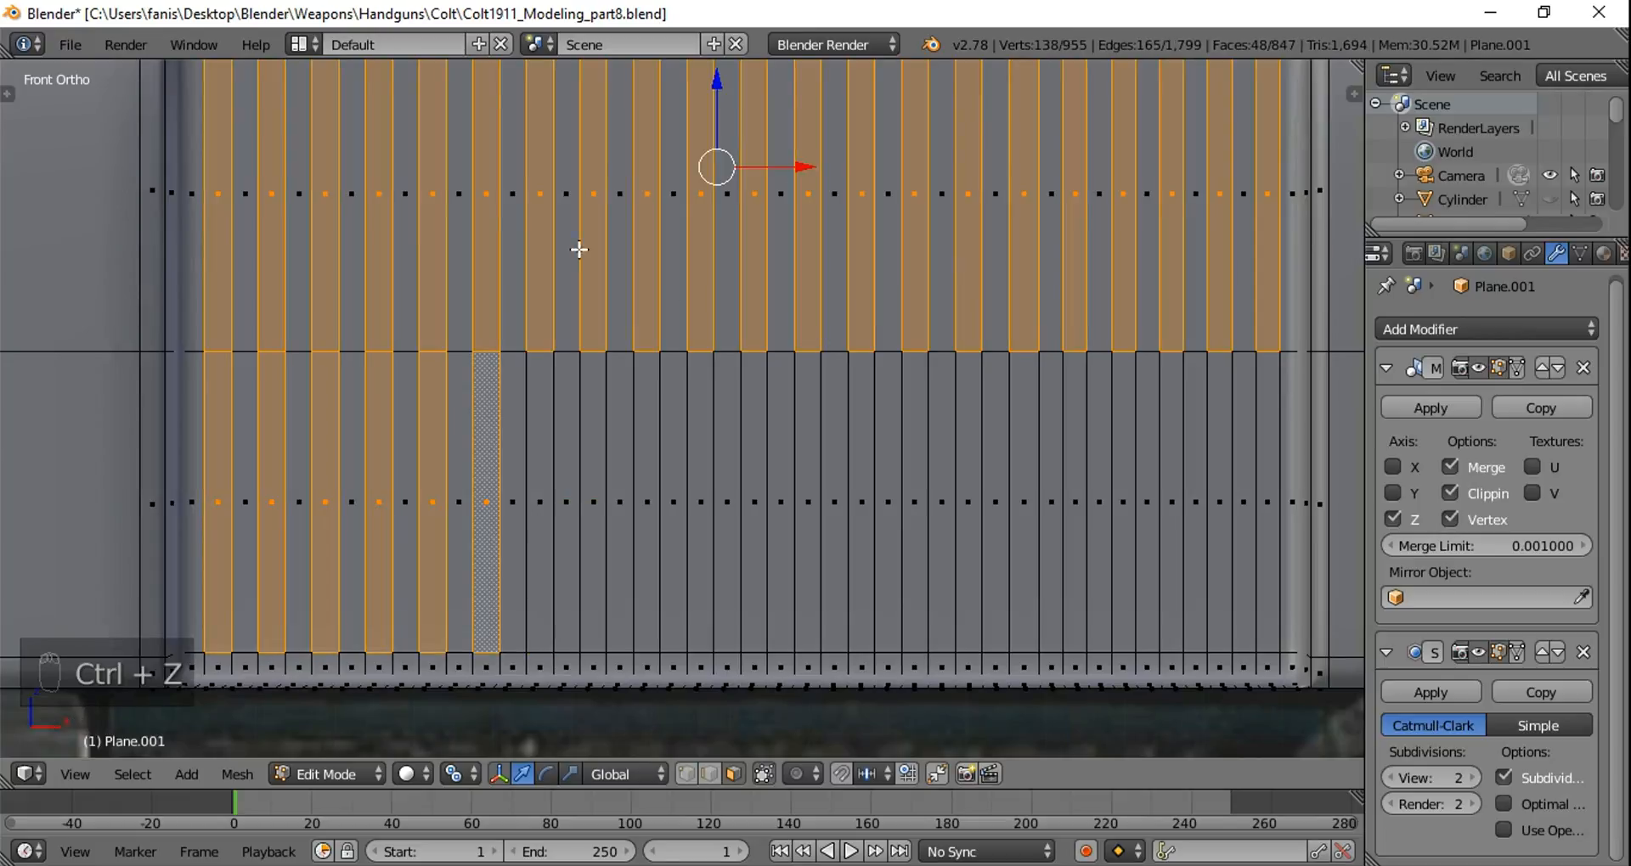
shift+right_click(541, 400)
shift+right_click(595, 399)
shift+right_click(647, 401)
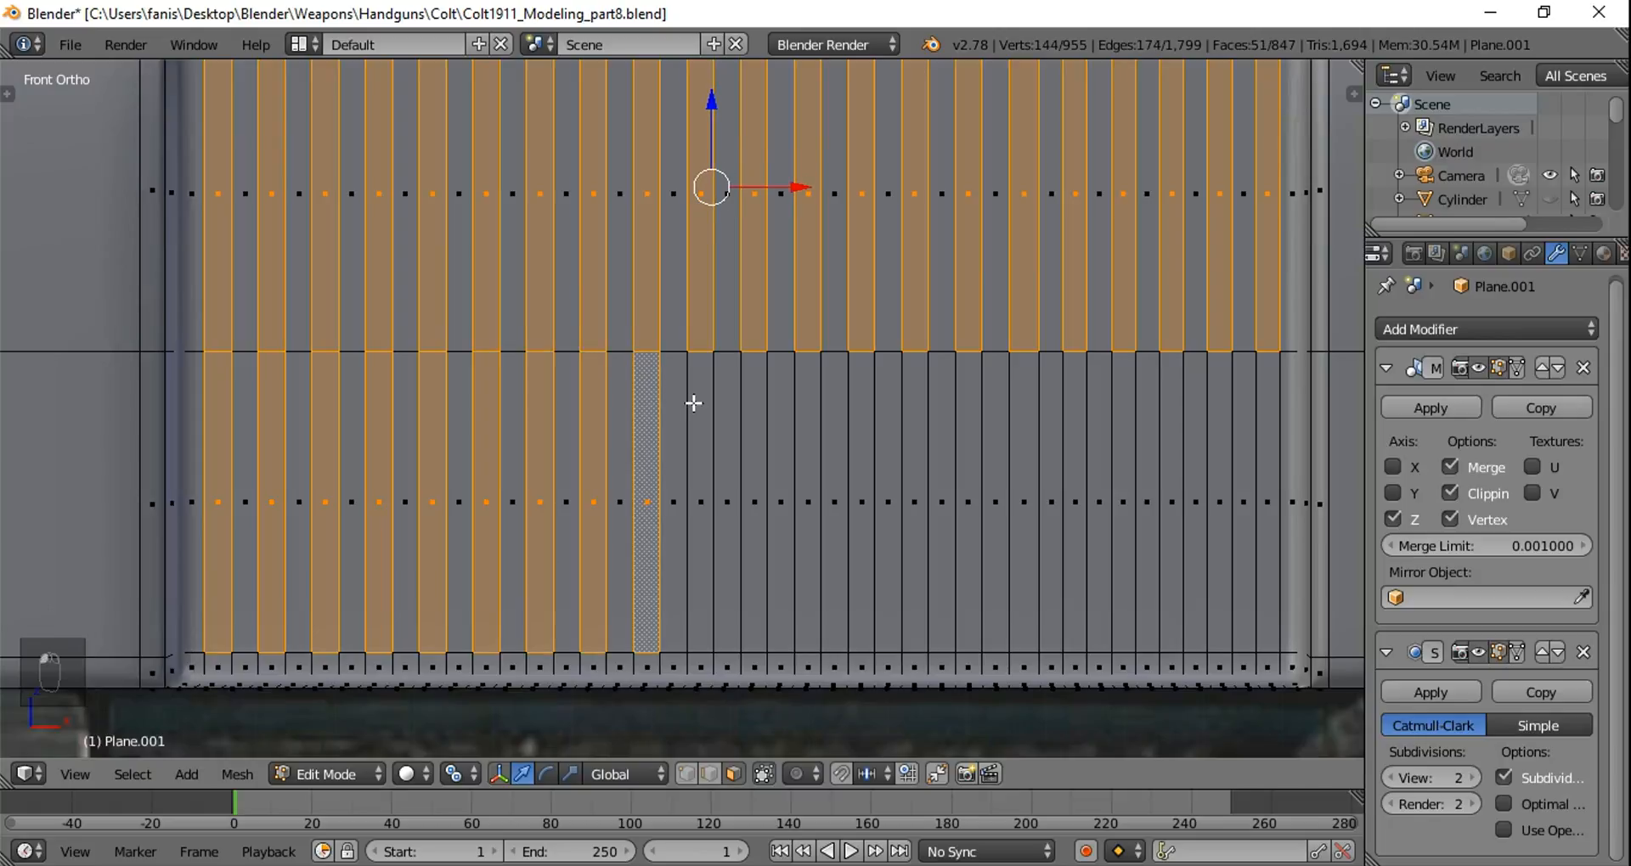
shift+right_click(700, 405)
shift+right_click(755, 404)
shift+right_click(810, 392)
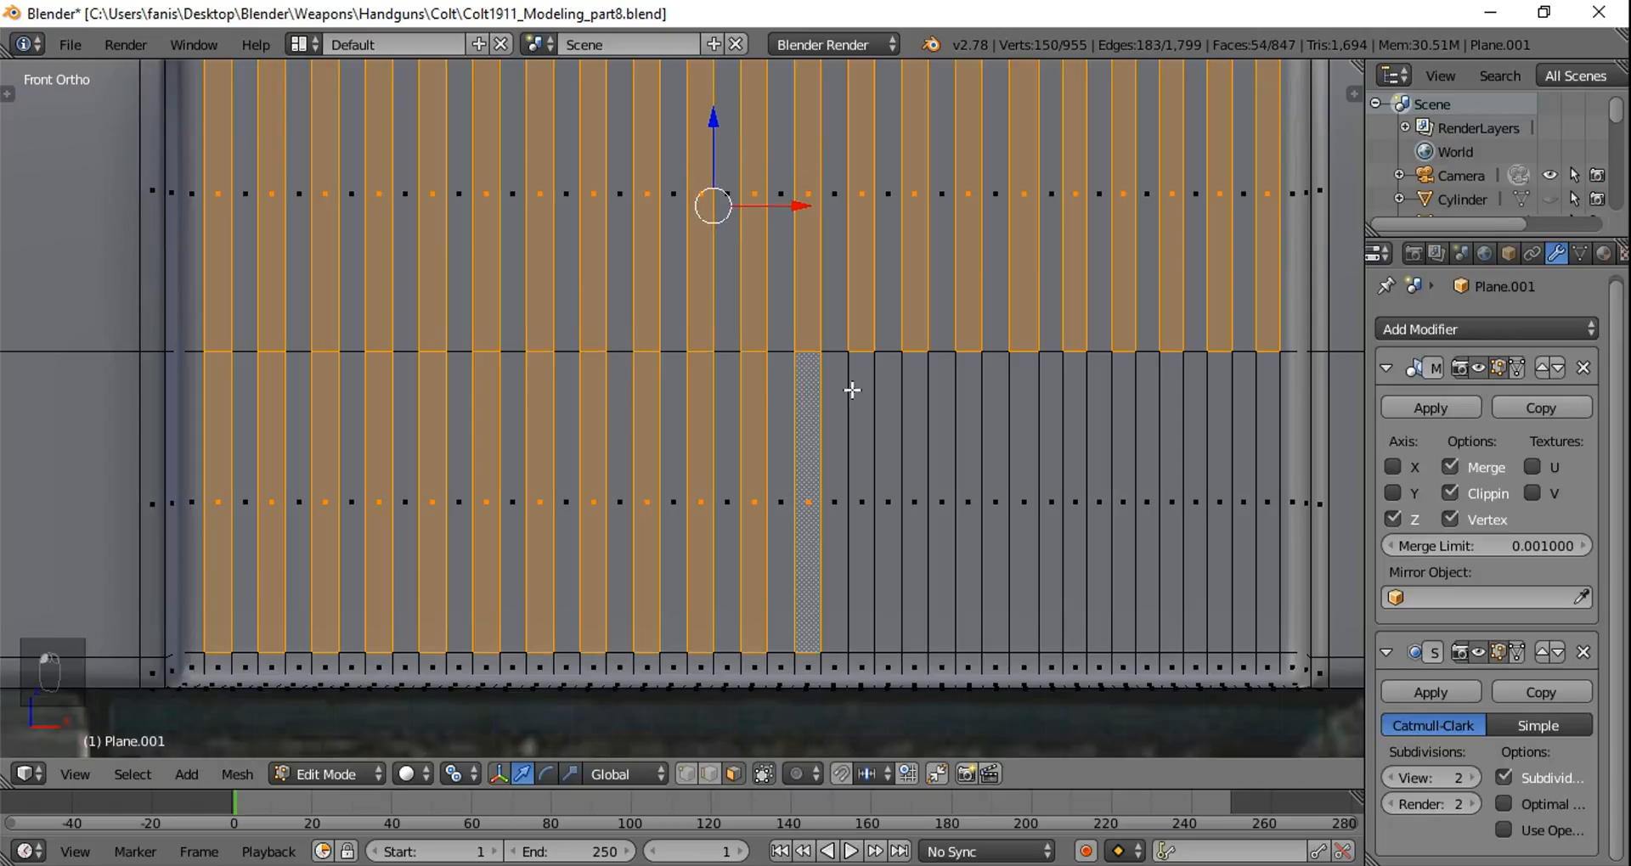
shift+right_click(863, 397)
shift+right_click(914, 399)
shift+right_click(968, 399)
shift+right_click(1023, 399)
shift+right_click(1075, 399)
shift+right_click(1123, 401)
shift+right_click(1171, 401)
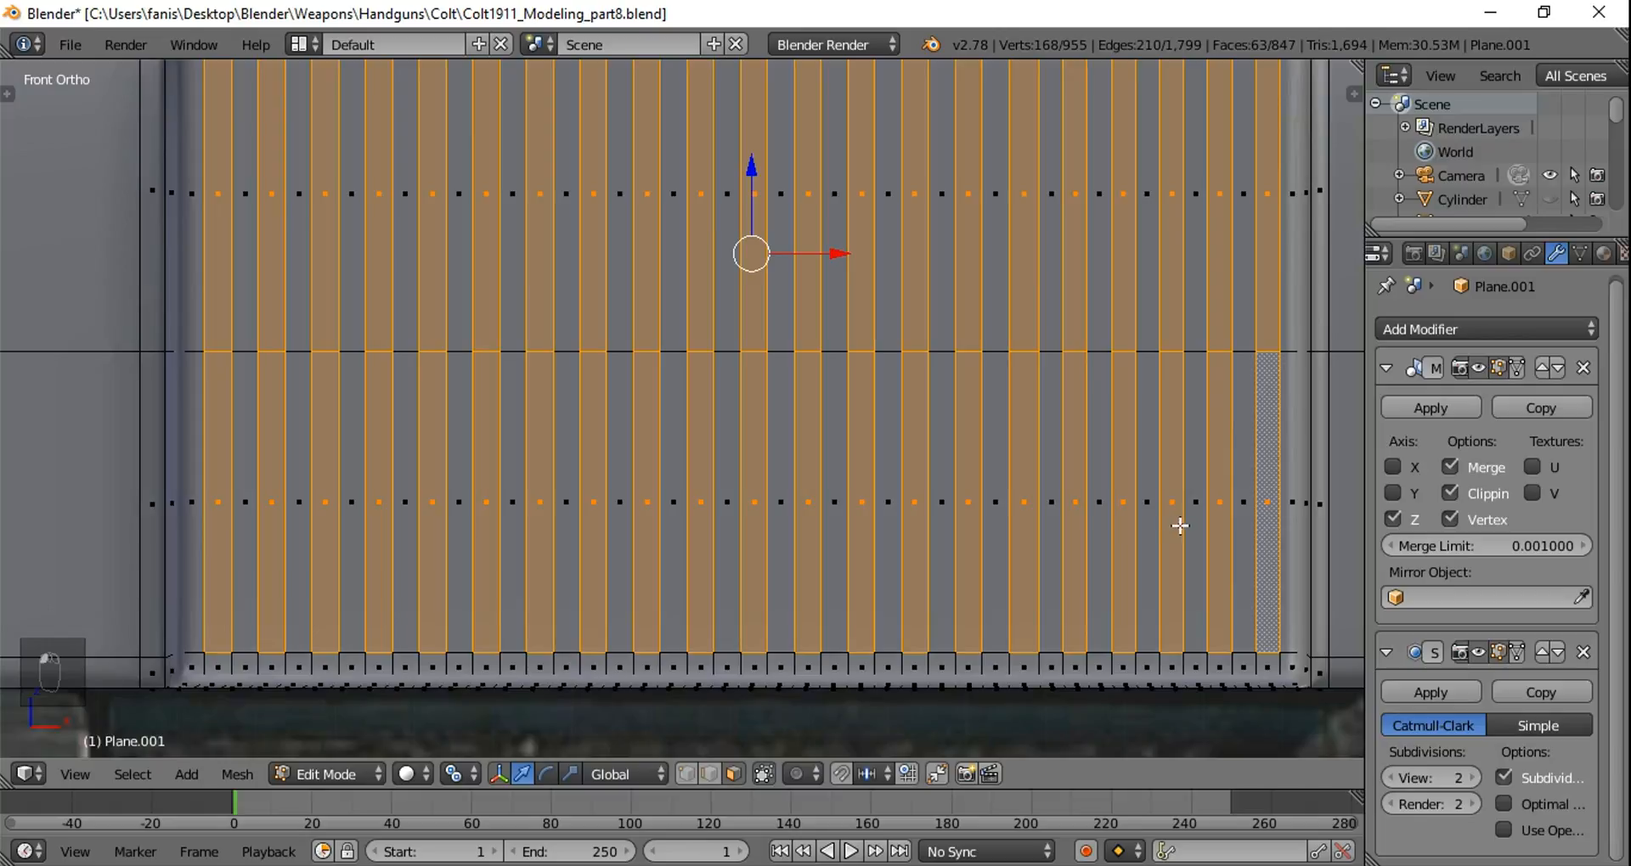
Step: Extend the selection to the narrow bottom-row faces beneath the selected strips, from the rear end to the front
shift+middle_drag(1212, 549, 1174, 333)
shift+right_click(1223, 448)
shift+right_click(1181, 449)
shift+right_click(1133, 448)
shift+right_click(1086, 449)
shift+right_click(1036, 448)
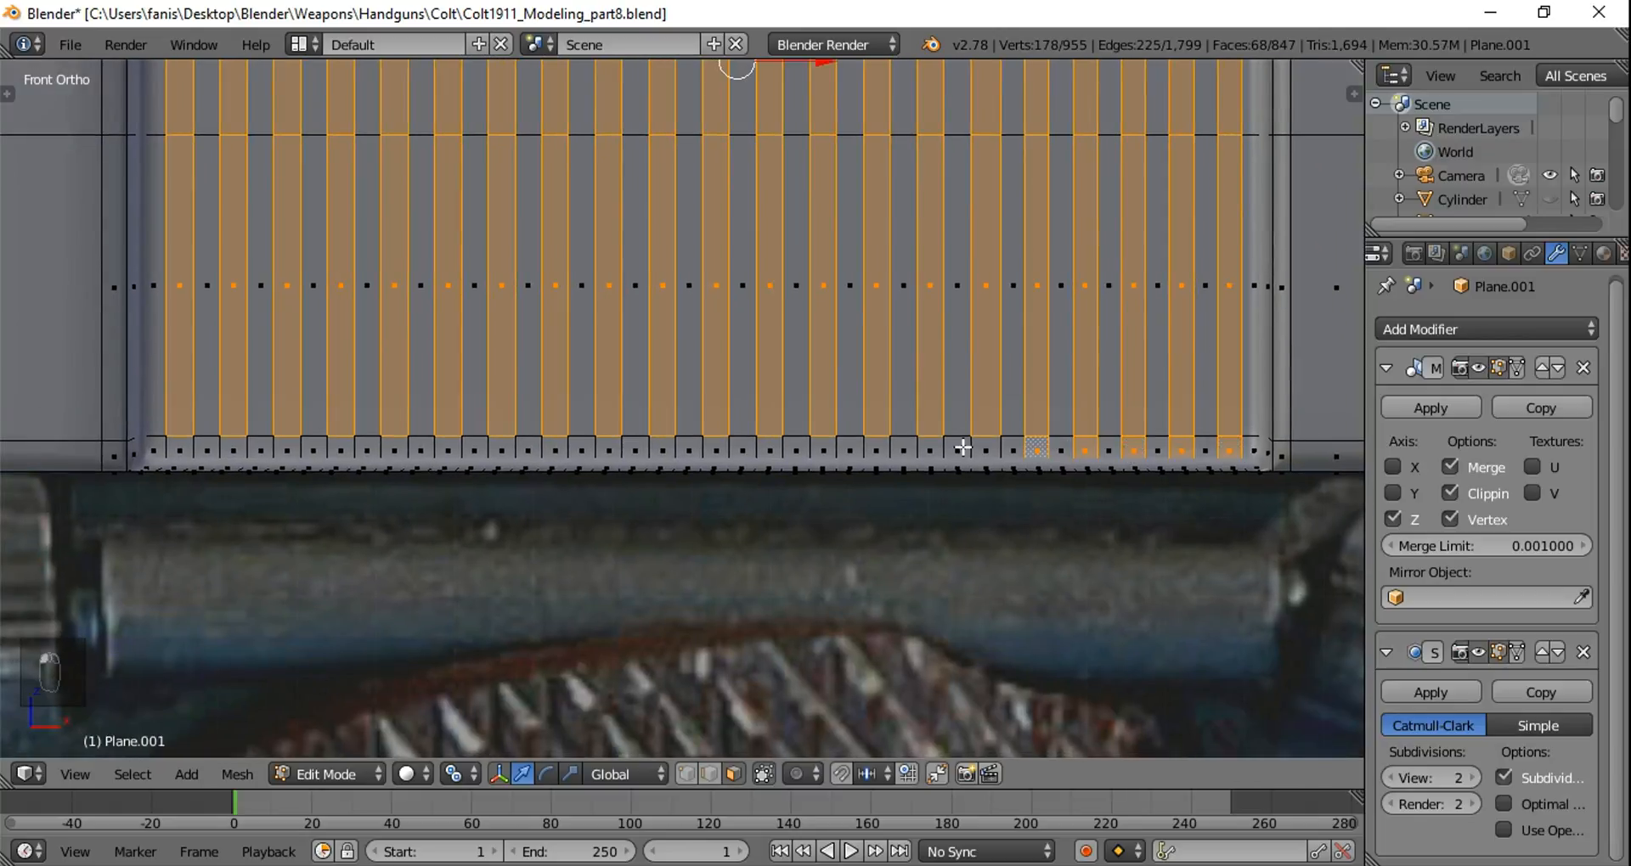
shift+right_click(983, 447)
shift+right_click(930, 448)
shift+right_click(876, 448)
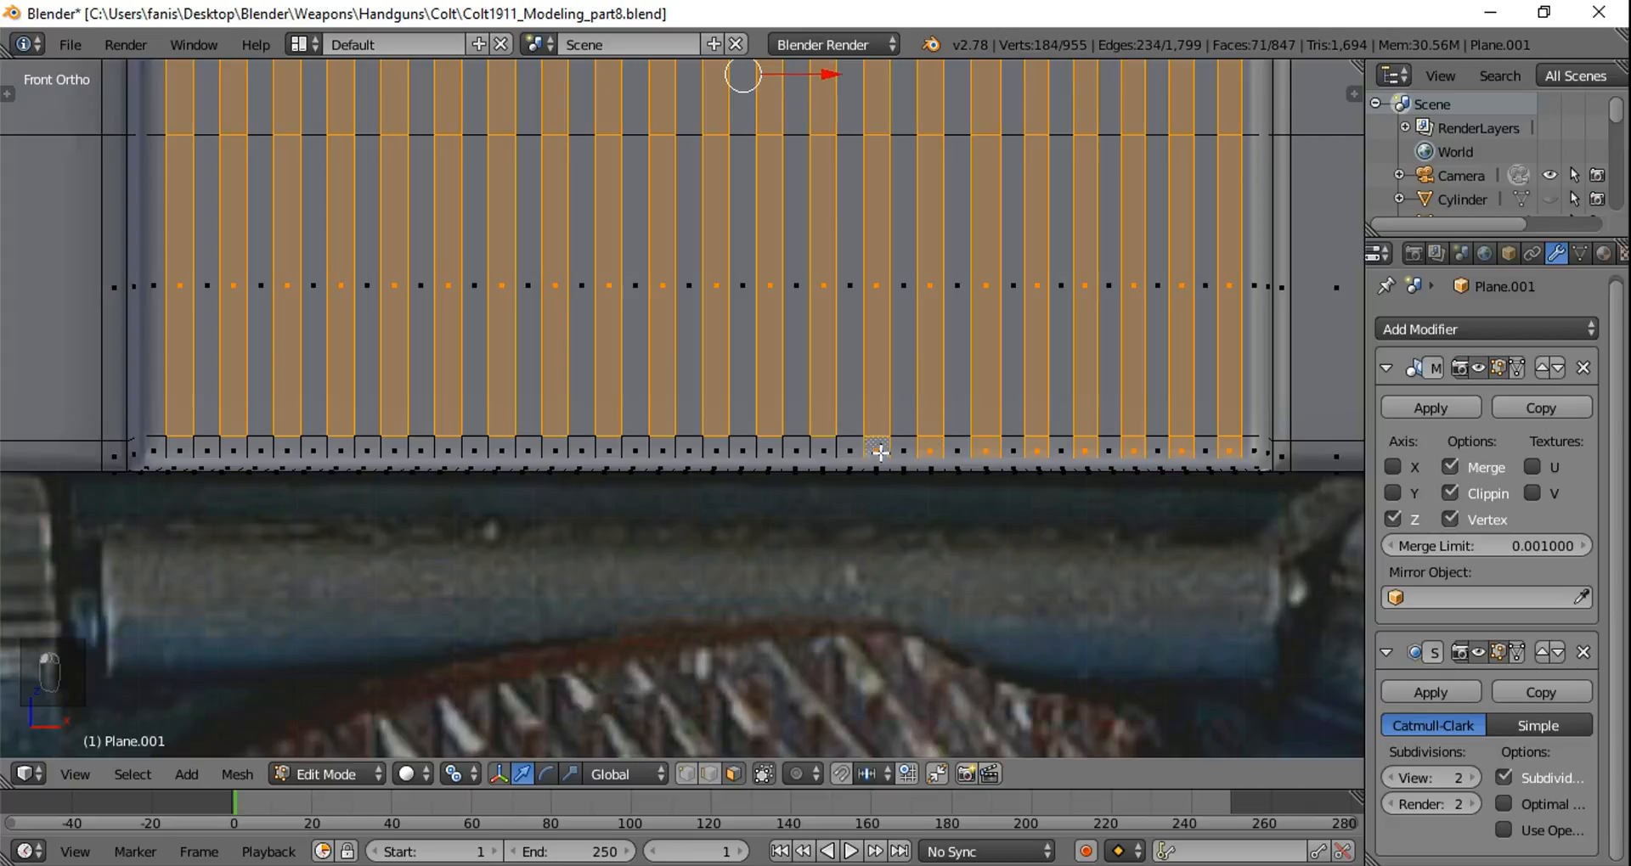
shift+right_click(818, 451)
shift+right_click(769, 449)
shift+right_click(716, 449)
shift+right_click(661, 448)
shift+right_click(609, 449)
shift+right_click(555, 449)
shift+right_click(502, 449)
shift+right_click(449, 448)
shift+right_click(394, 449)
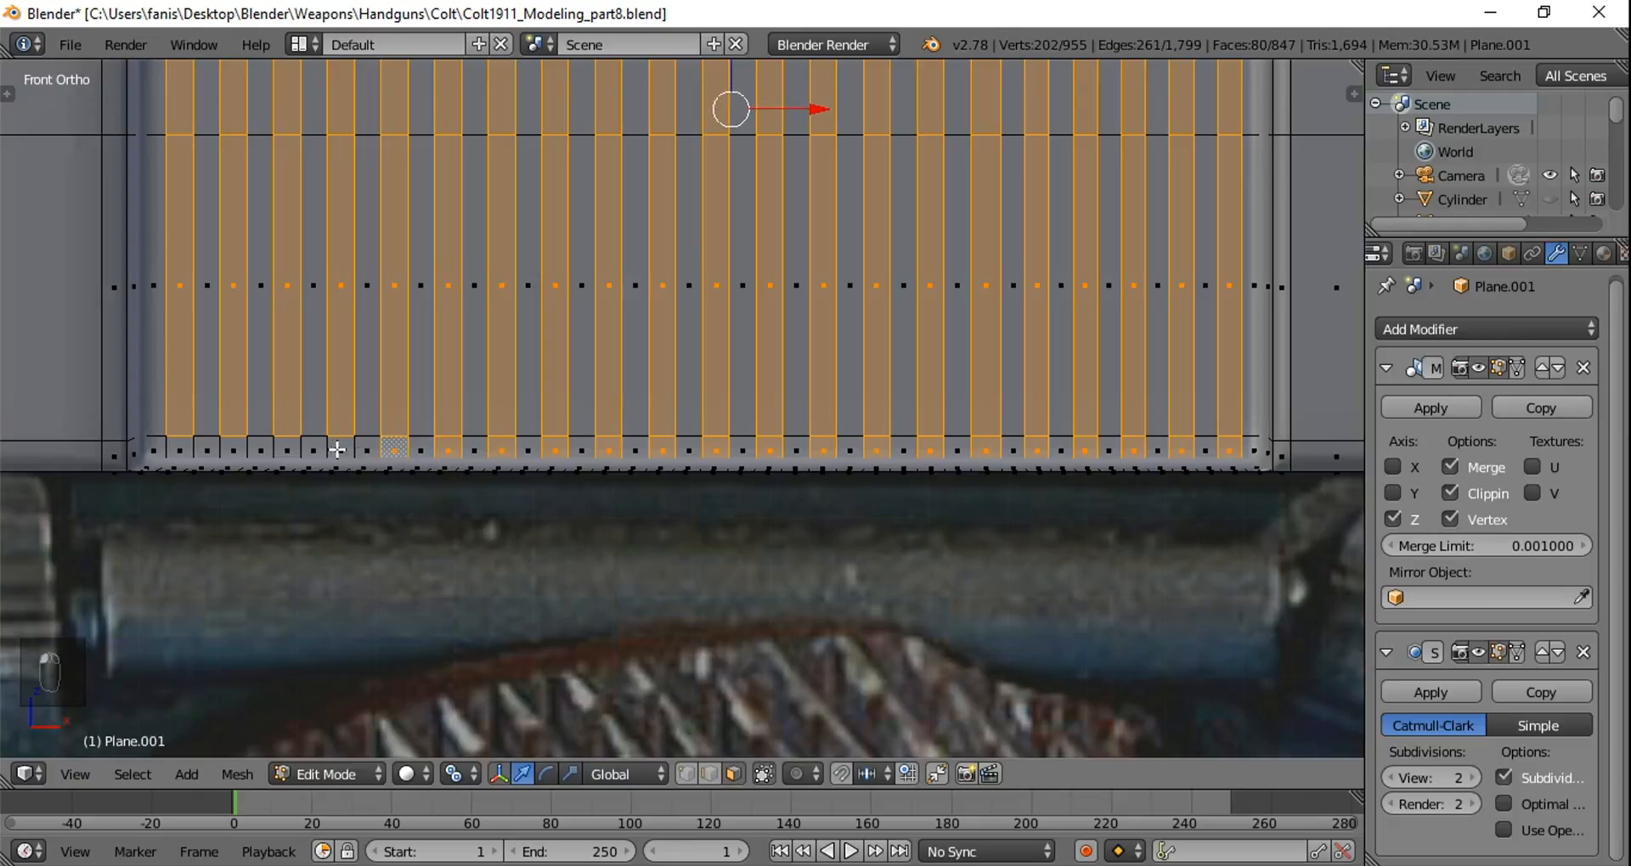
shift+right_click(341, 448)
shift+right_click(287, 448)
shift+right_click(234, 449)
shift+right_click(180, 447)
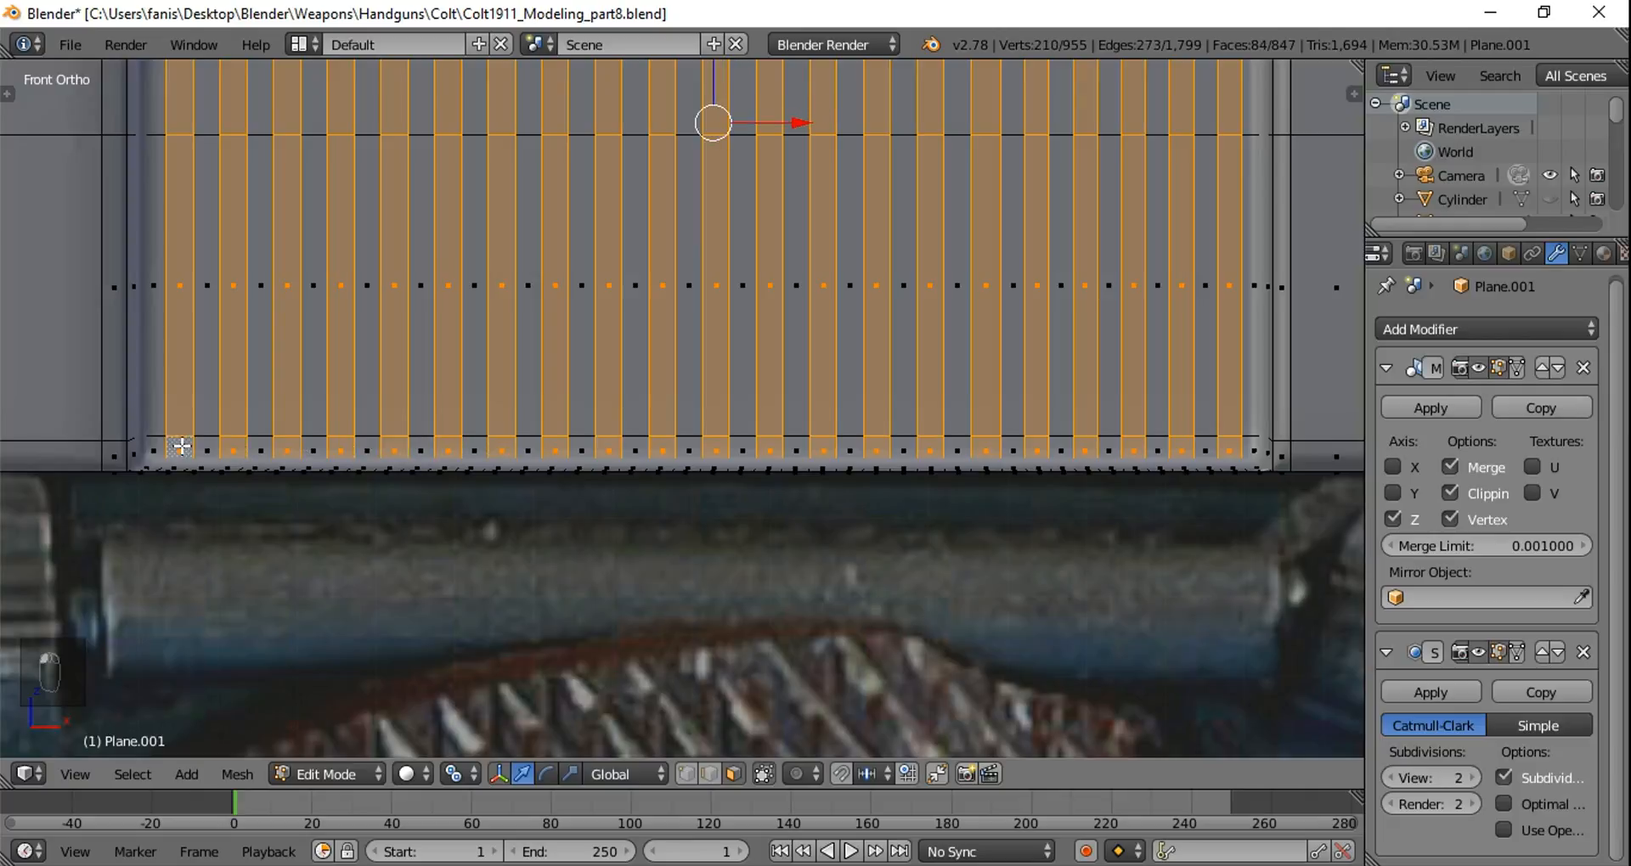
Step: Extrude the selected alternate strips and move the new faces outward along Y to form raised ribs
shift+middle_drag(732, 324, 692, 503)
middle_drag(812, 419, 731, 415)
scroll(732, 416, down, 2)
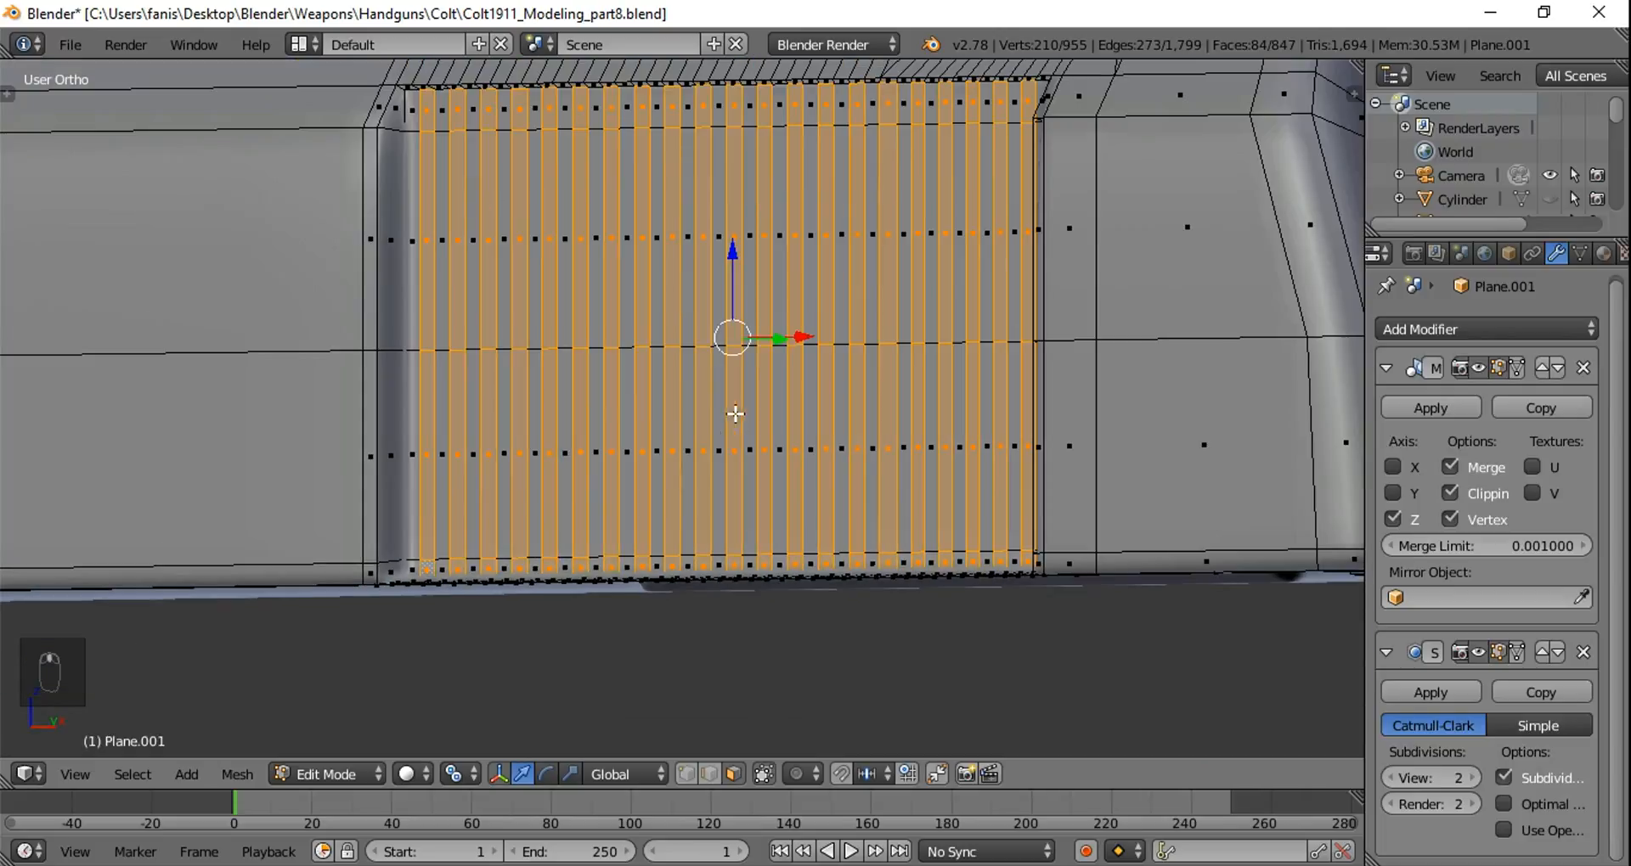
middle_drag(889, 269, 781, 413)
key(e)
right_click(904, 389)
drag(807, 457, 786, 468)
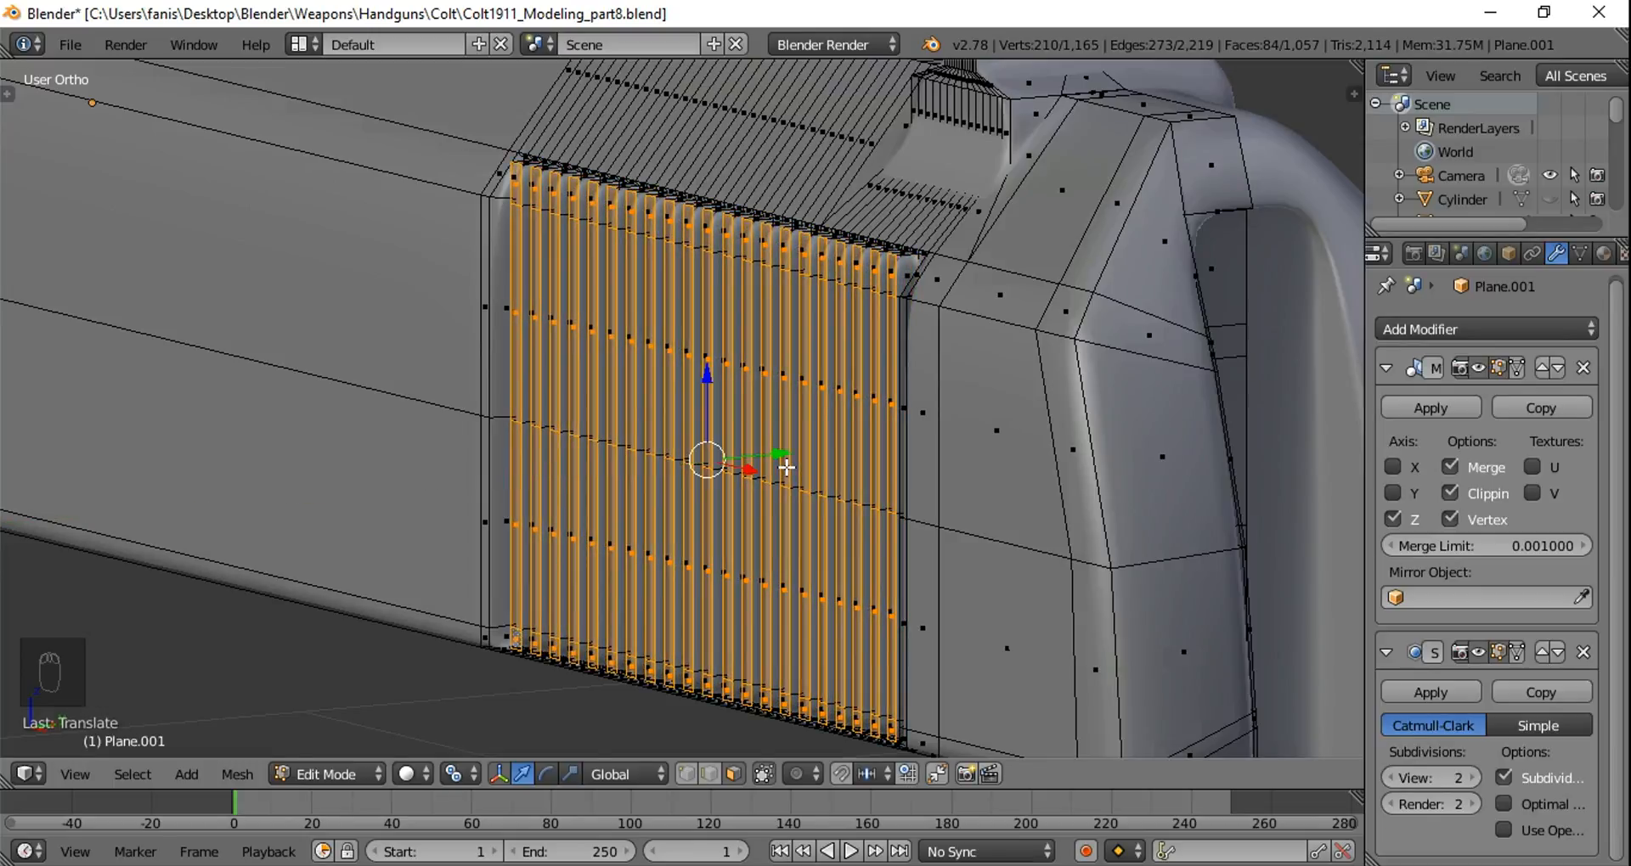
Step: Adjust the ribs' outer faces along Y in the right view until they are flush with the slide's side surface
key(KP_3)
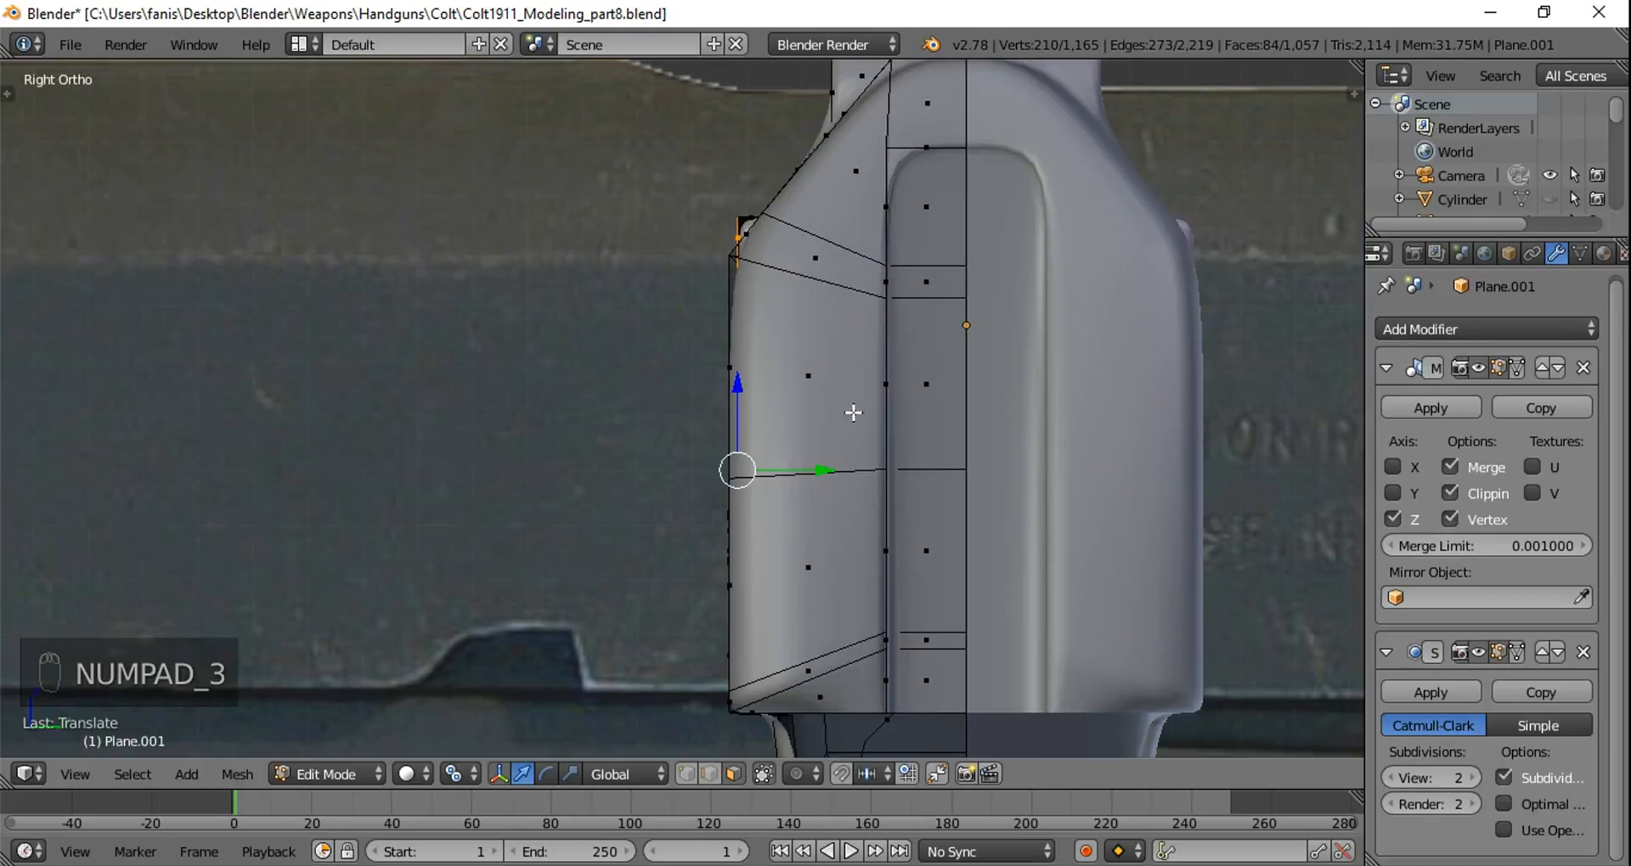
scroll(849, 407, up, 2)
key(z)
drag(849, 500, 778, 520)
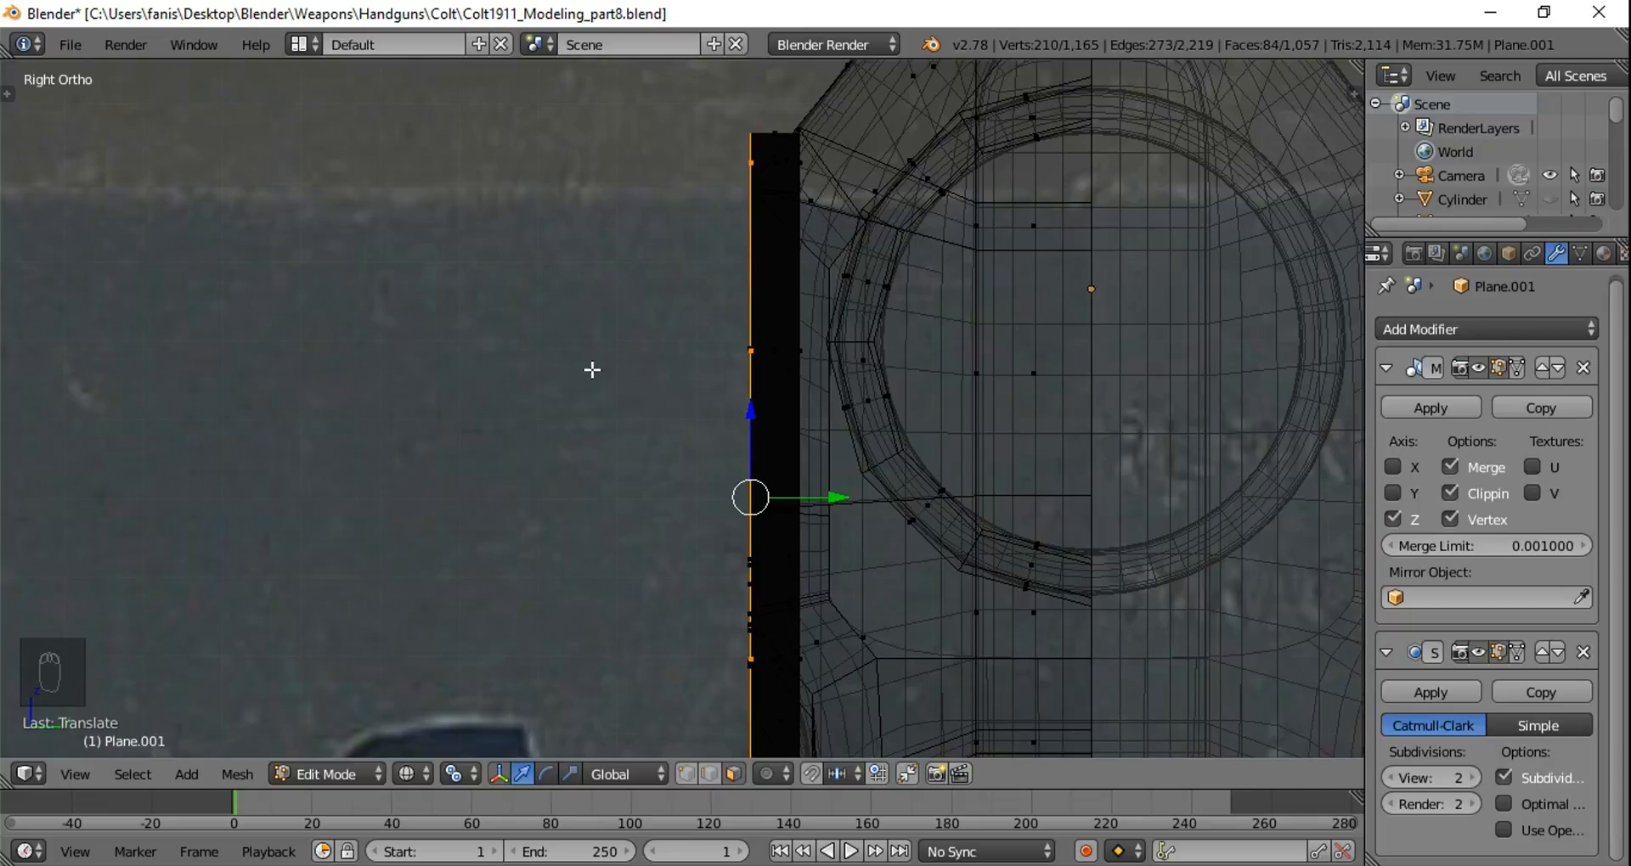
key(z)
middle_drag(569, 365, 766, 402)
scroll(832, 368, down, 2)
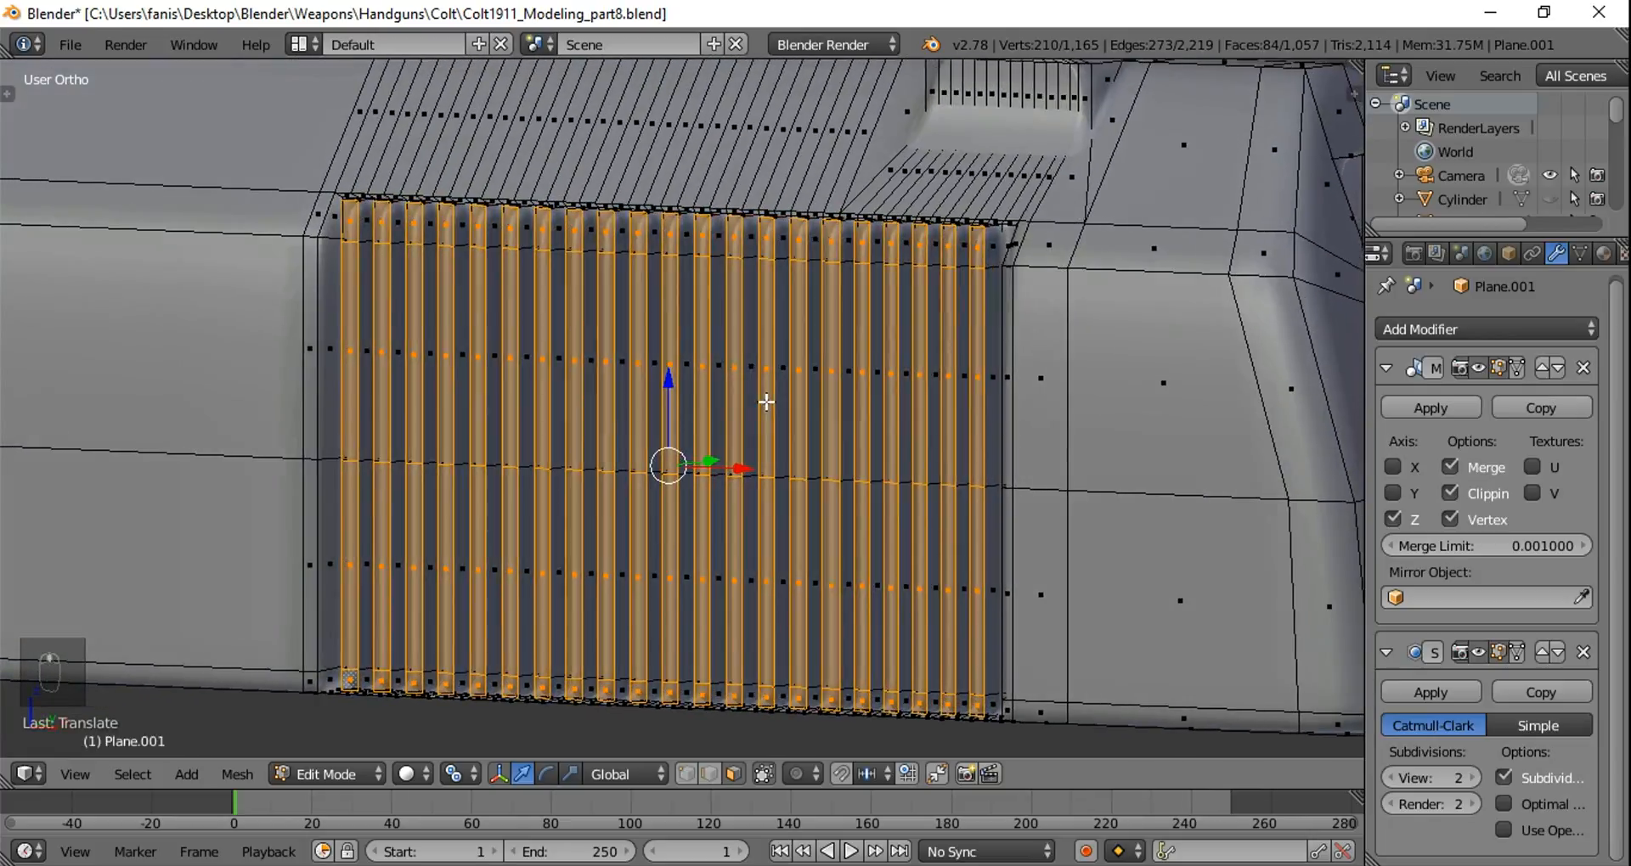
Step: Set the pivot point to Individual Origins and scale the ribs' outer faces narrower along X
click(465, 773)
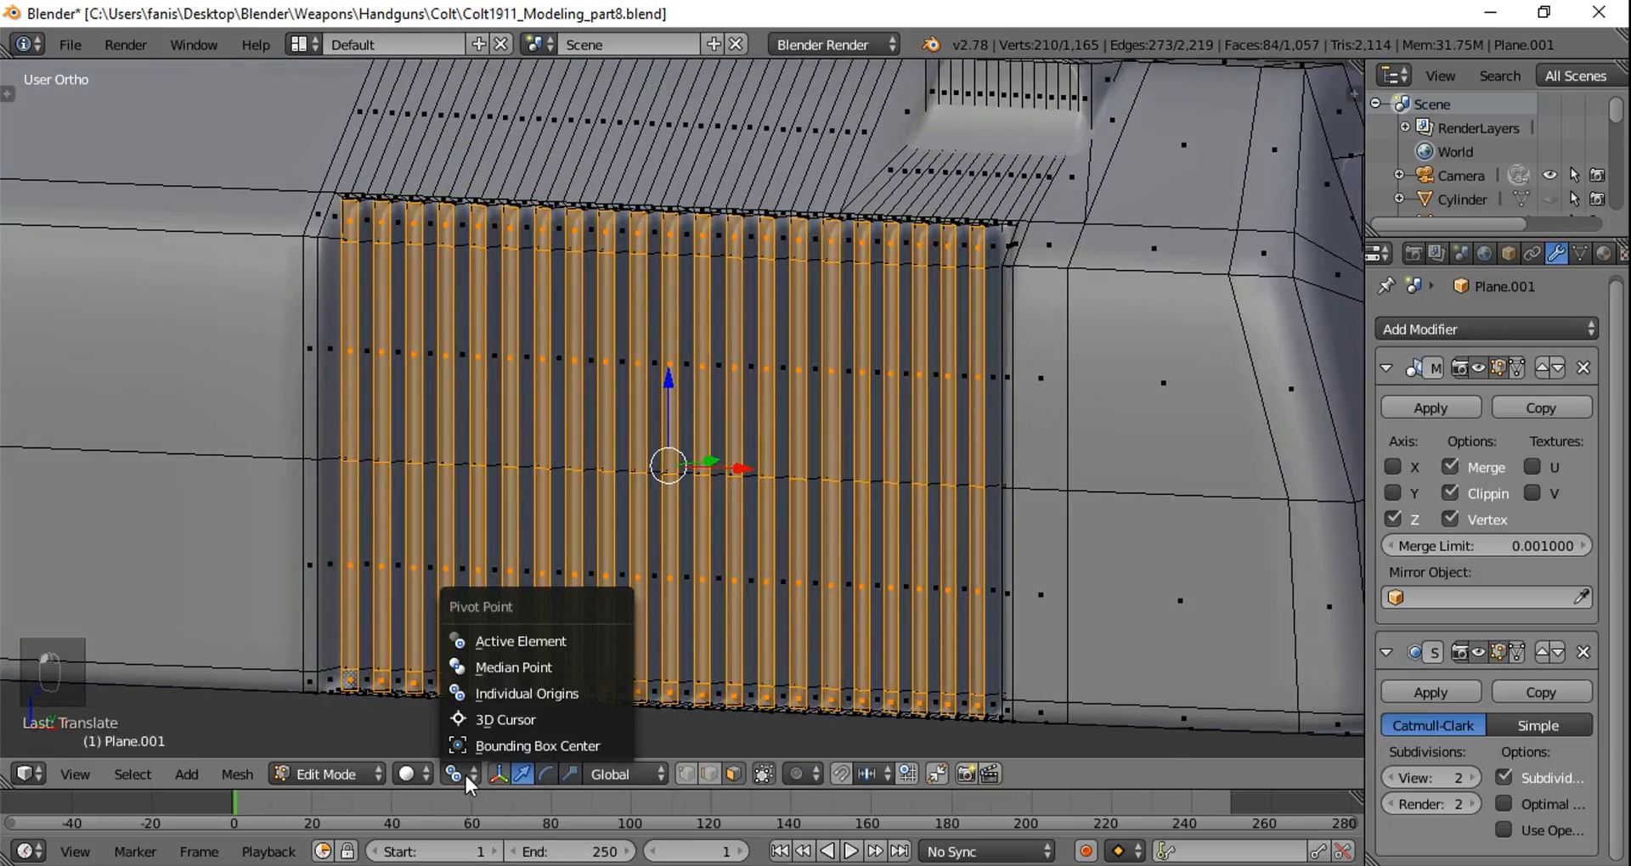
click(552, 696)
middle_drag(578, 533, 1091, 577)
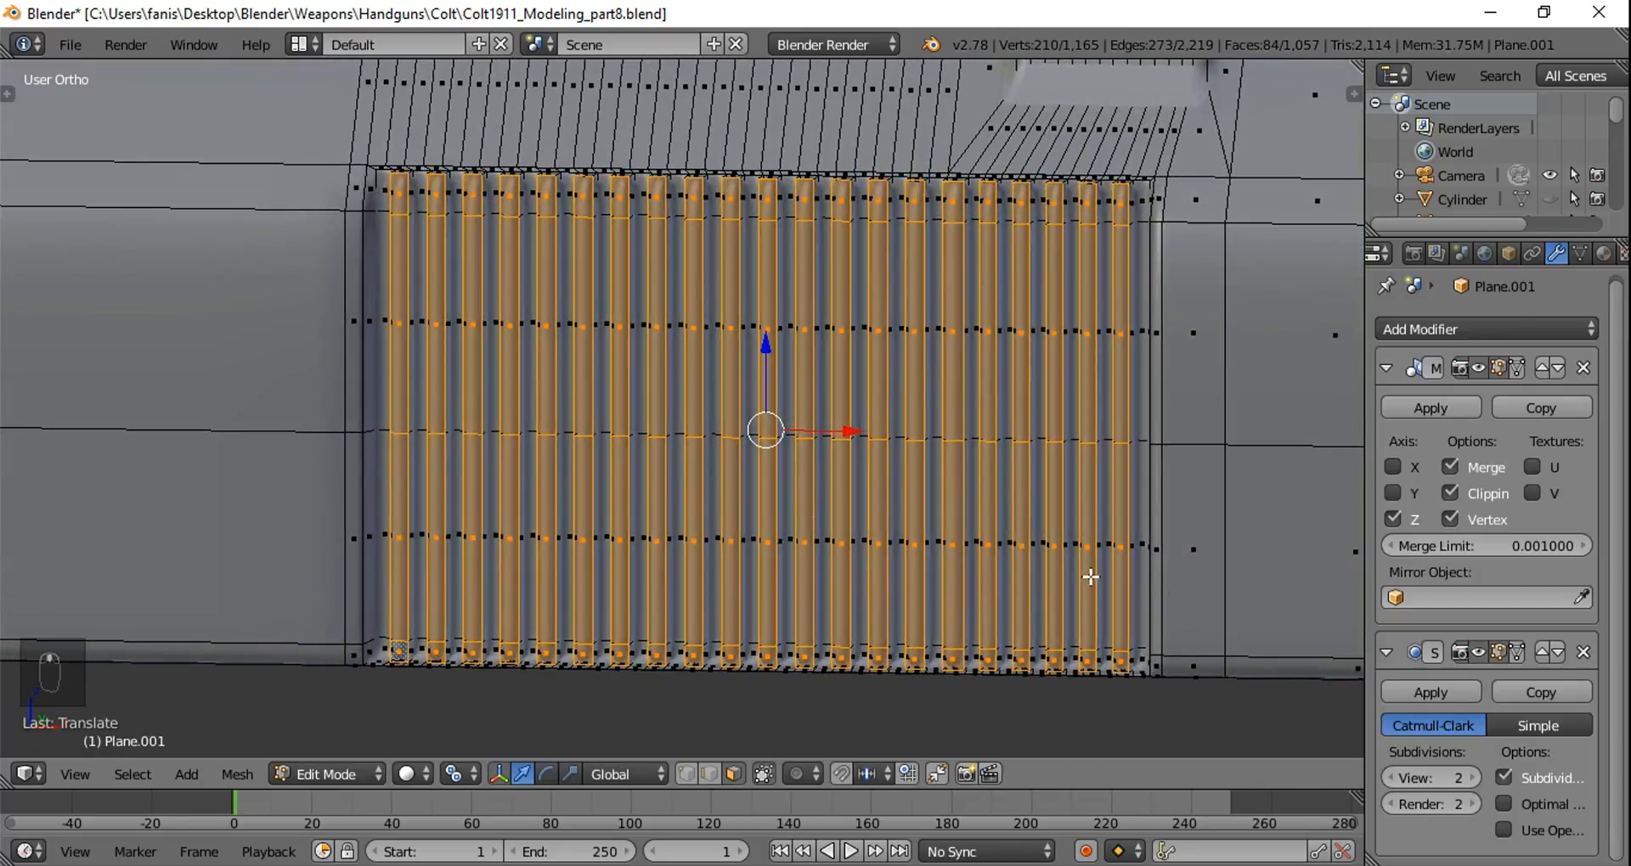
key(s)
key(x)
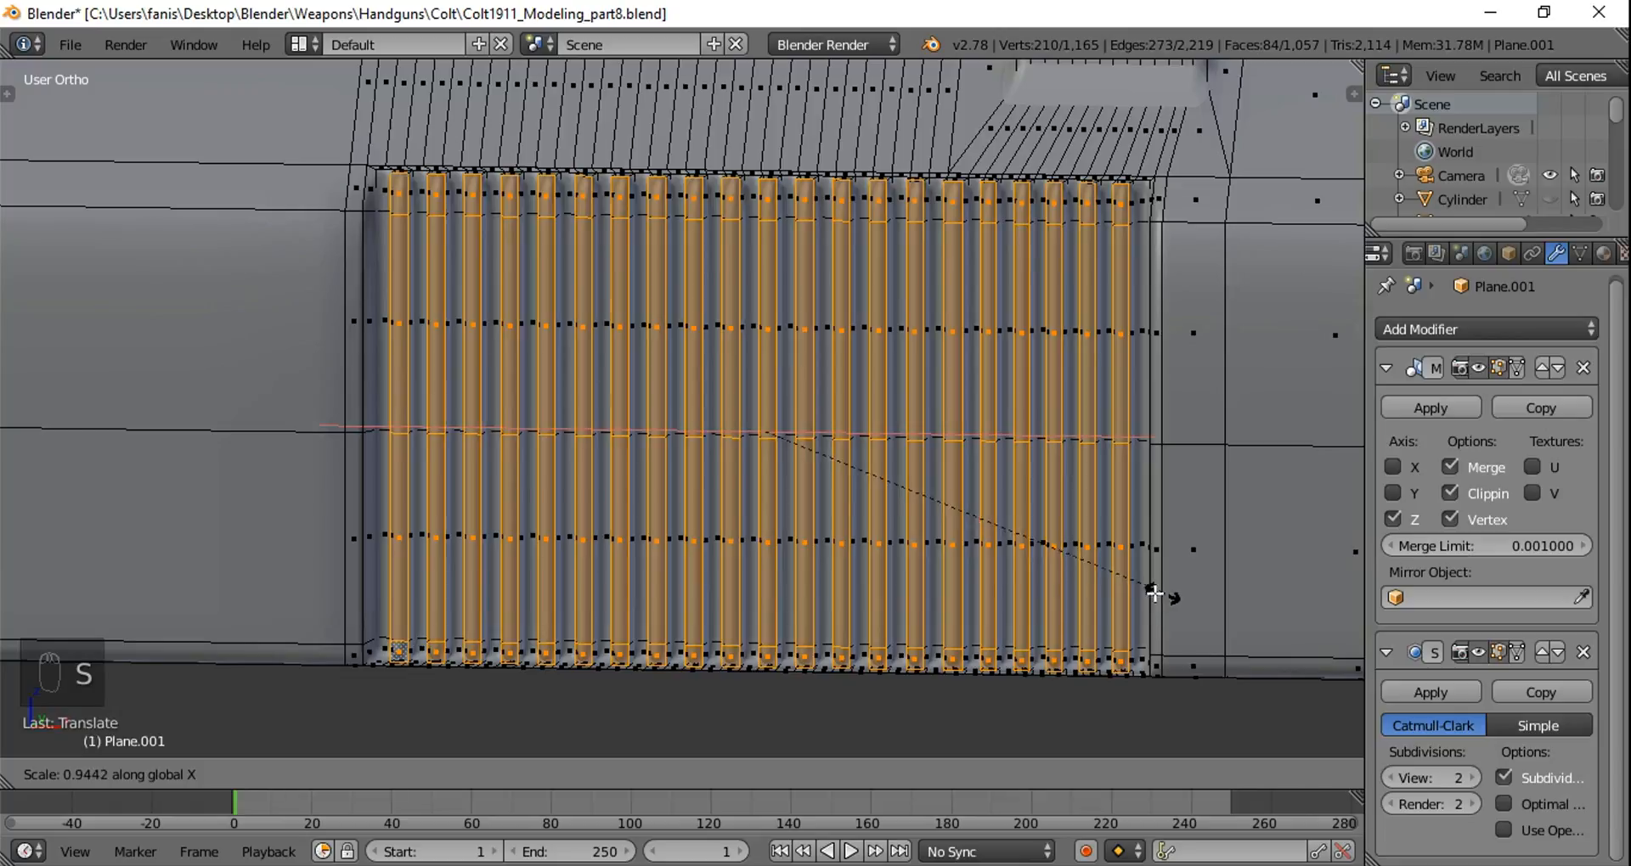
click(1009, 554)
middle_drag(723, 489, 906, 486)
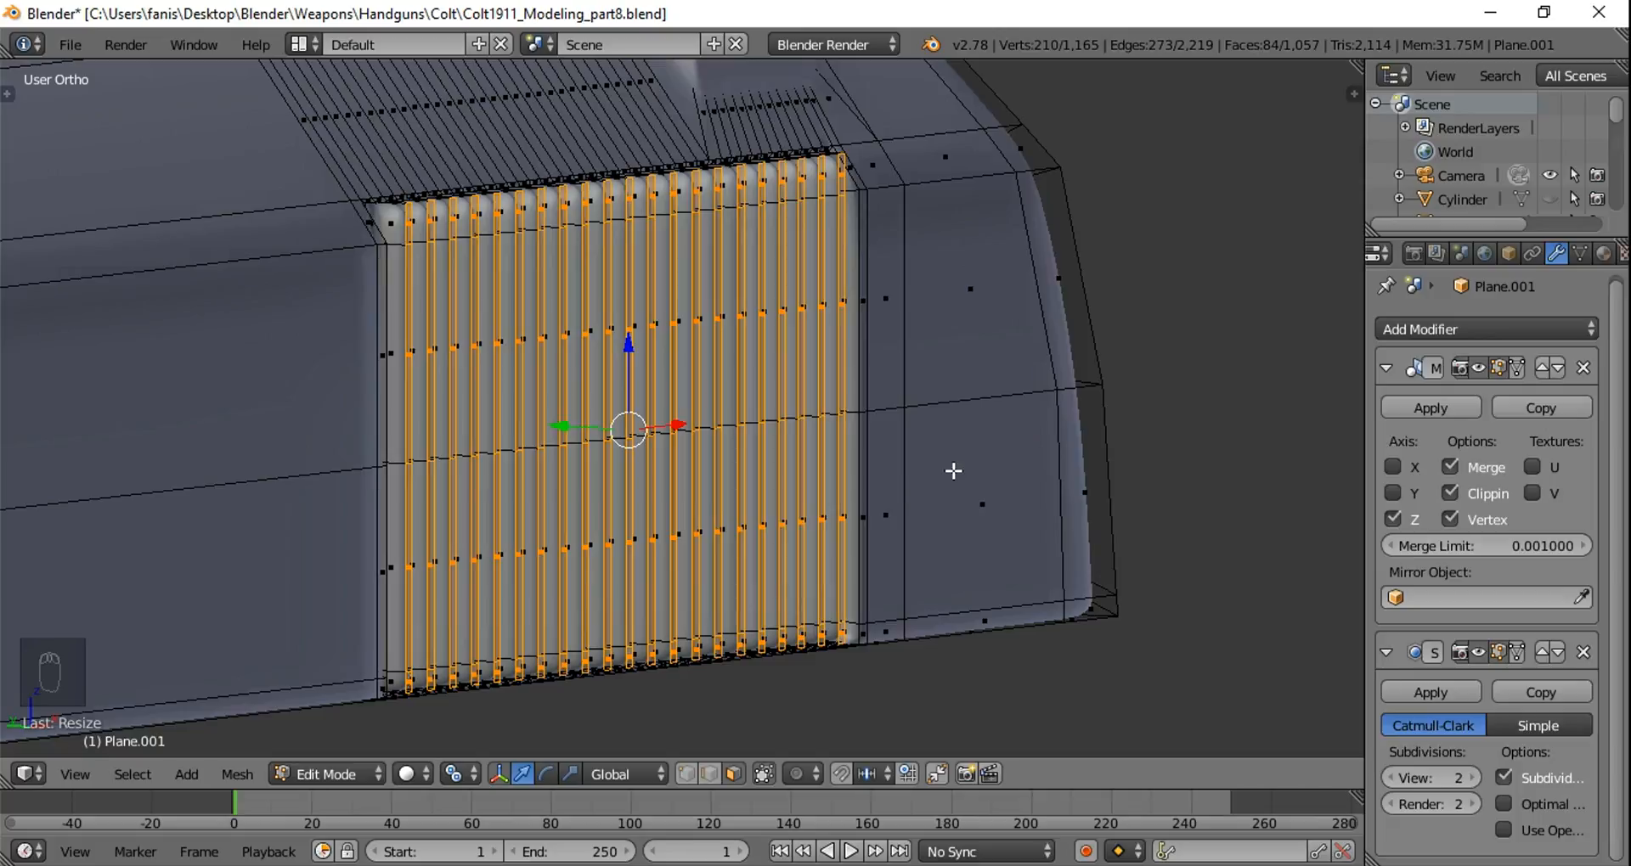
key(Tab)
scroll(955, 450, down, 4)
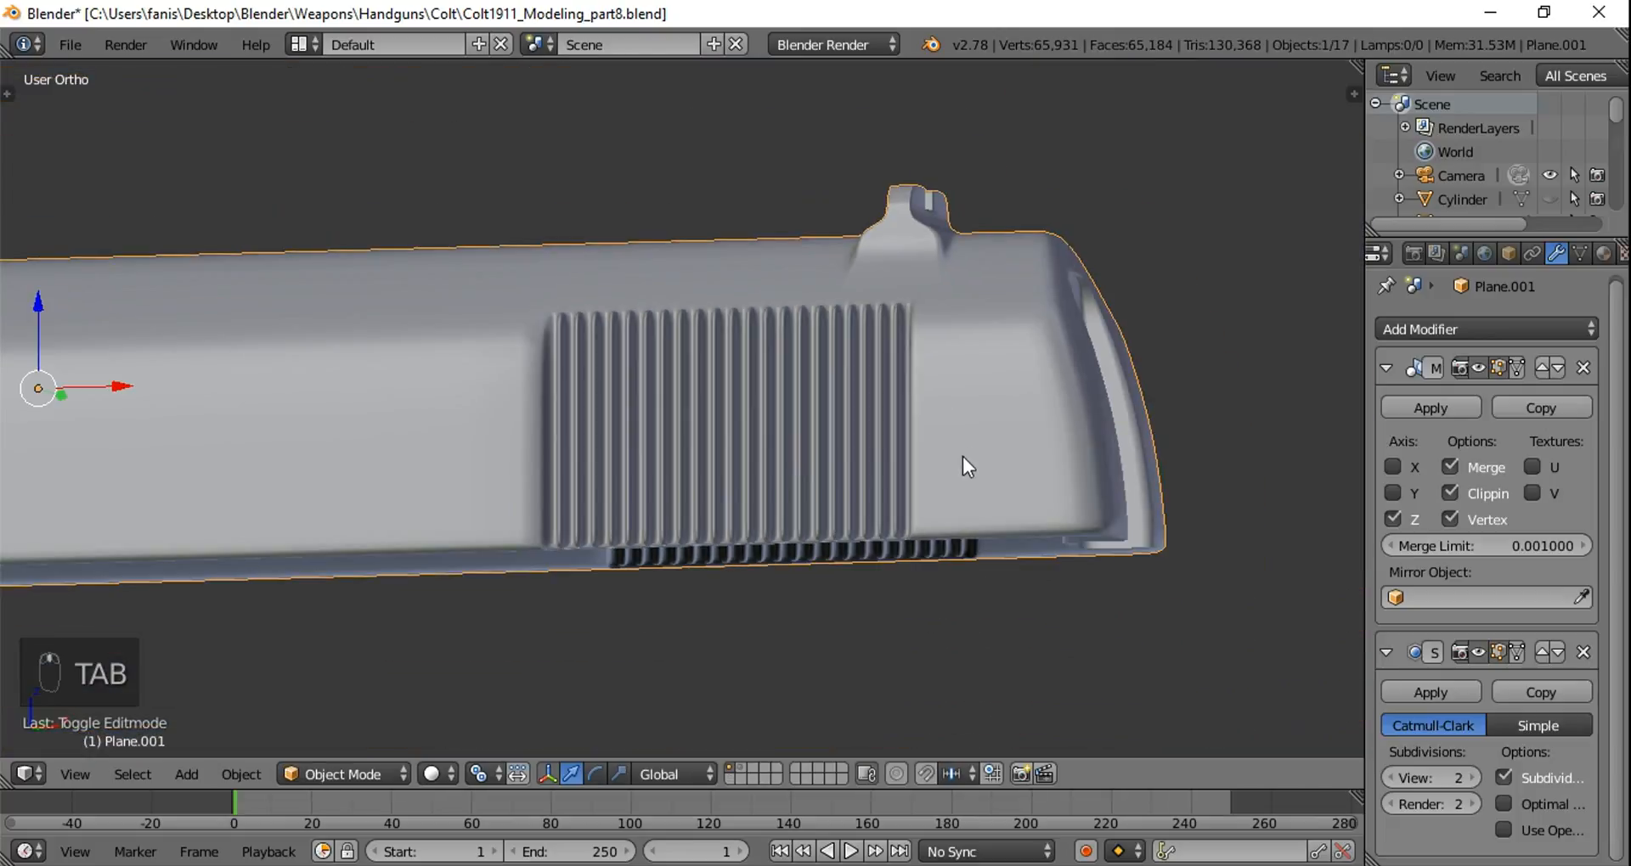
middle_drag(962, 456, 845, 487)
Step: Select only the outer vertices at the upper ends of all the ribs in the slide's edit mode
key(Tab)
scroll(865, 469, up, 5)
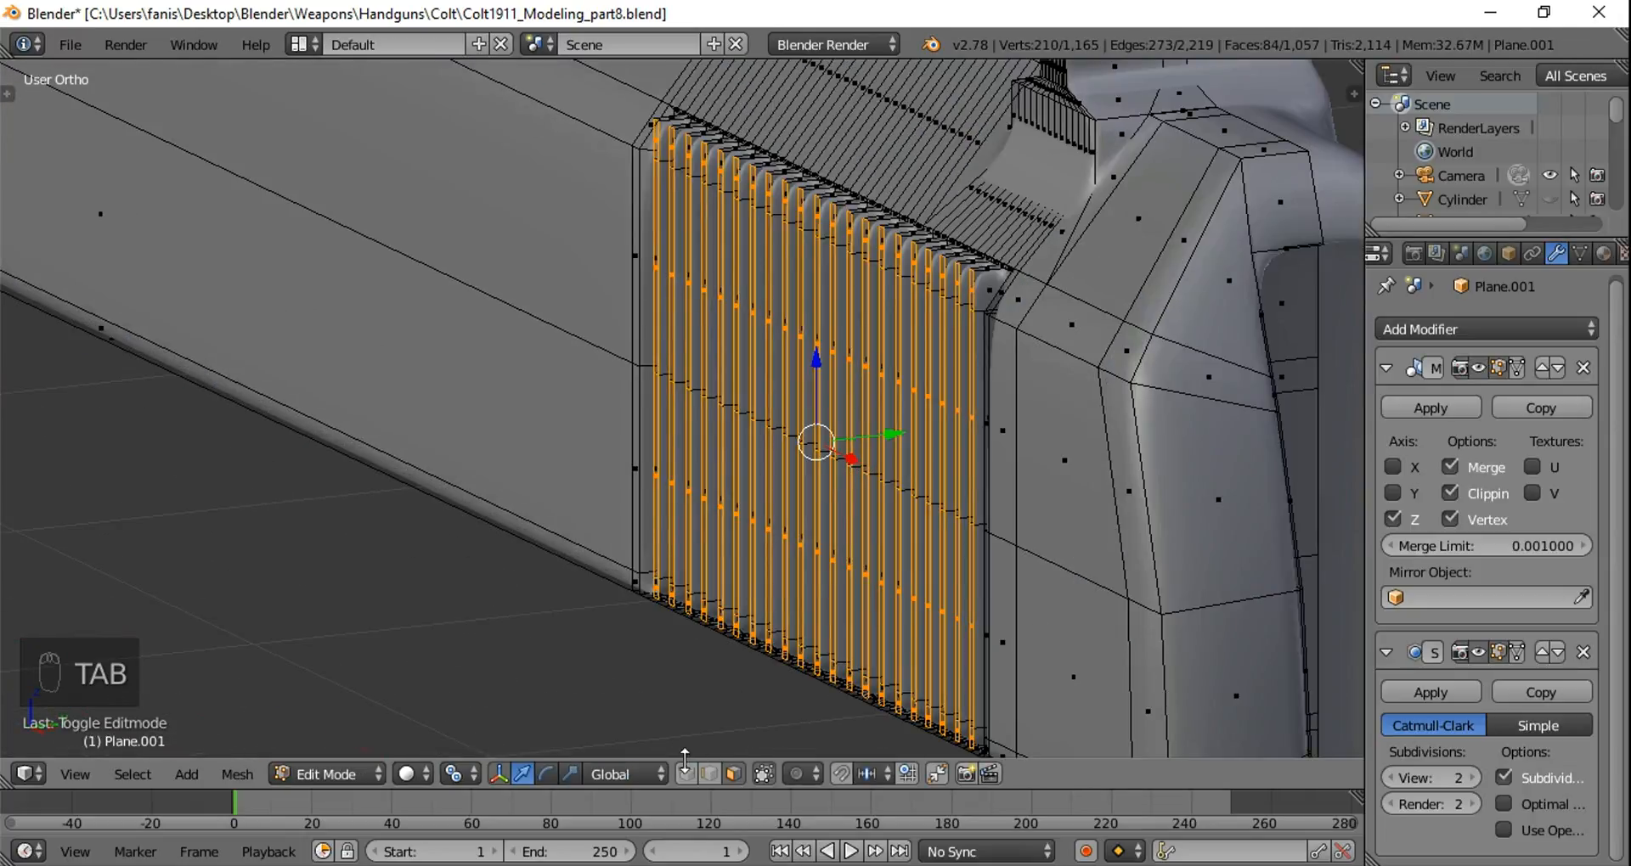
key(KP_3)
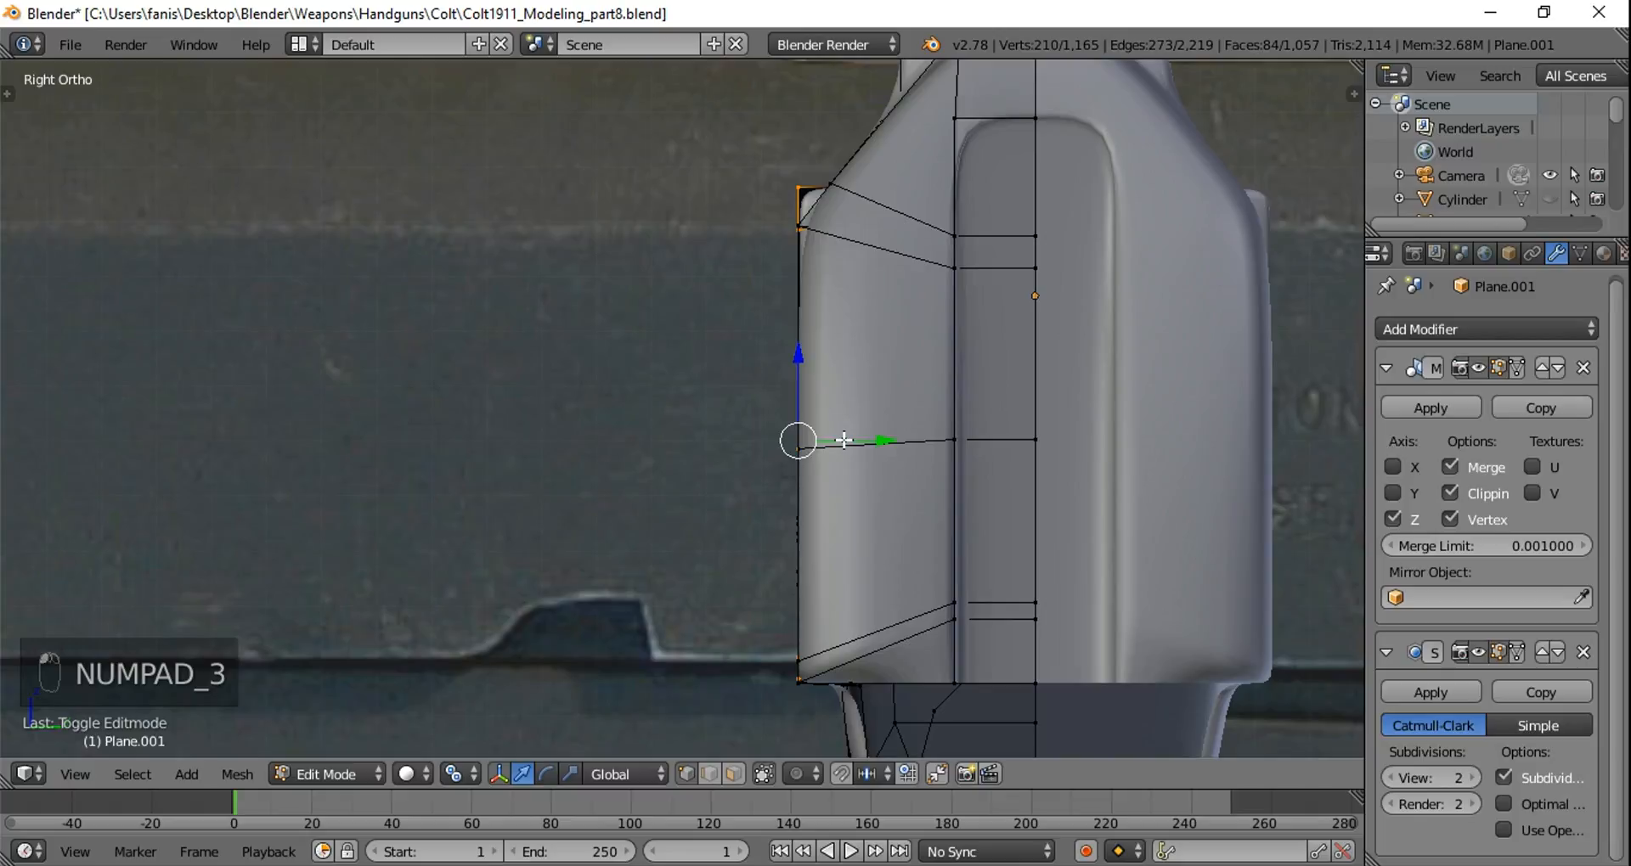
key(z)
key(a)
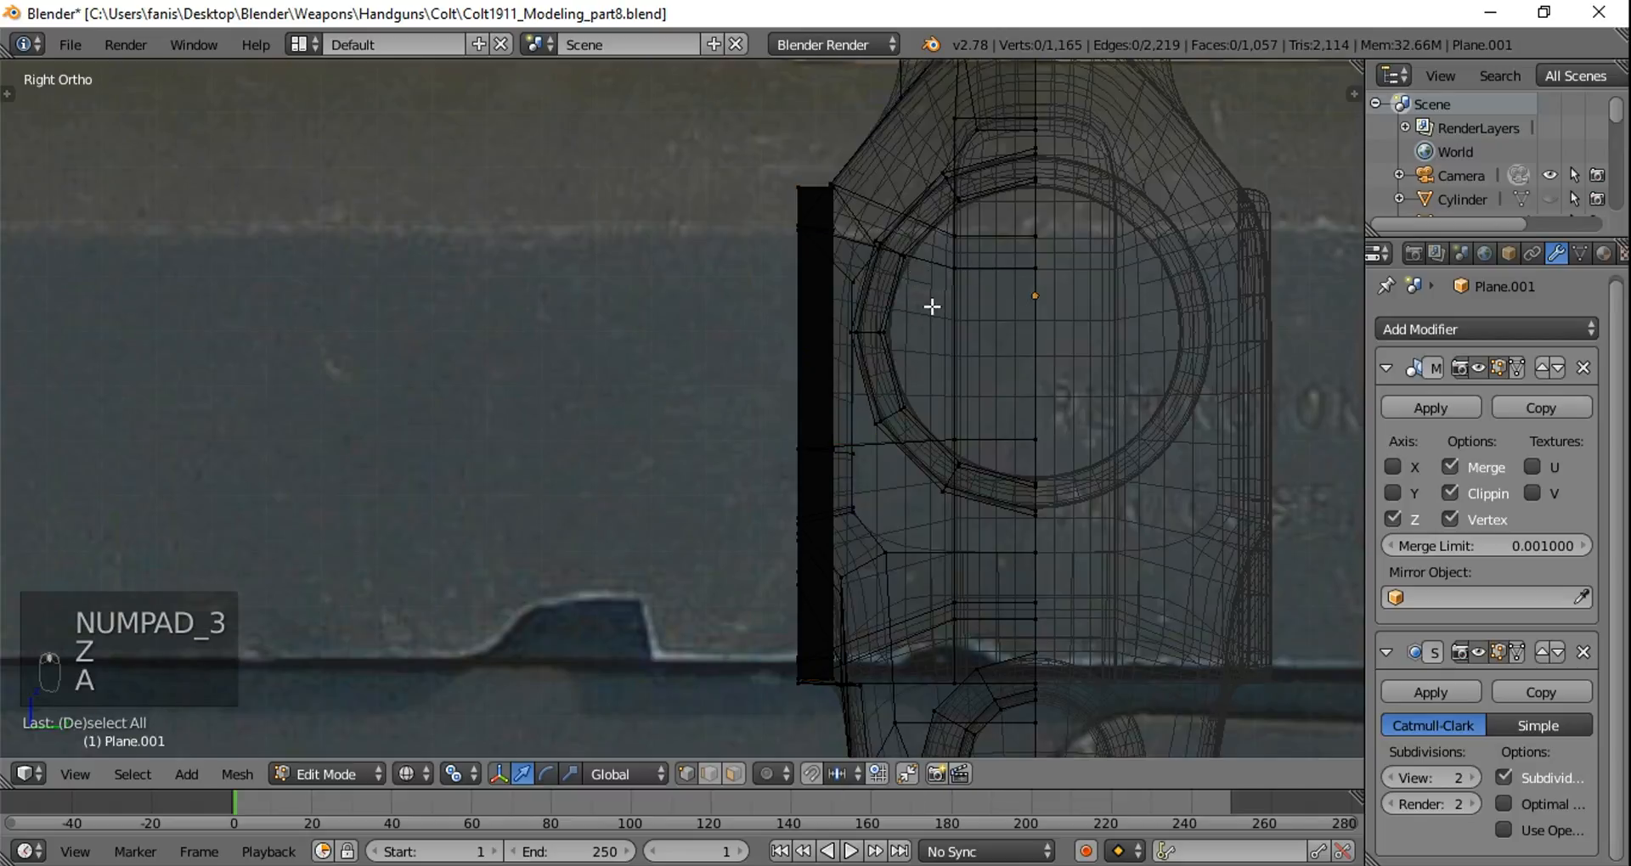
scroll(932, 307, up, 3)
key(a)
key(a)
key(b)
drag(907, 214, 969, 277)
middle_drag(892, 302, 917, 313)
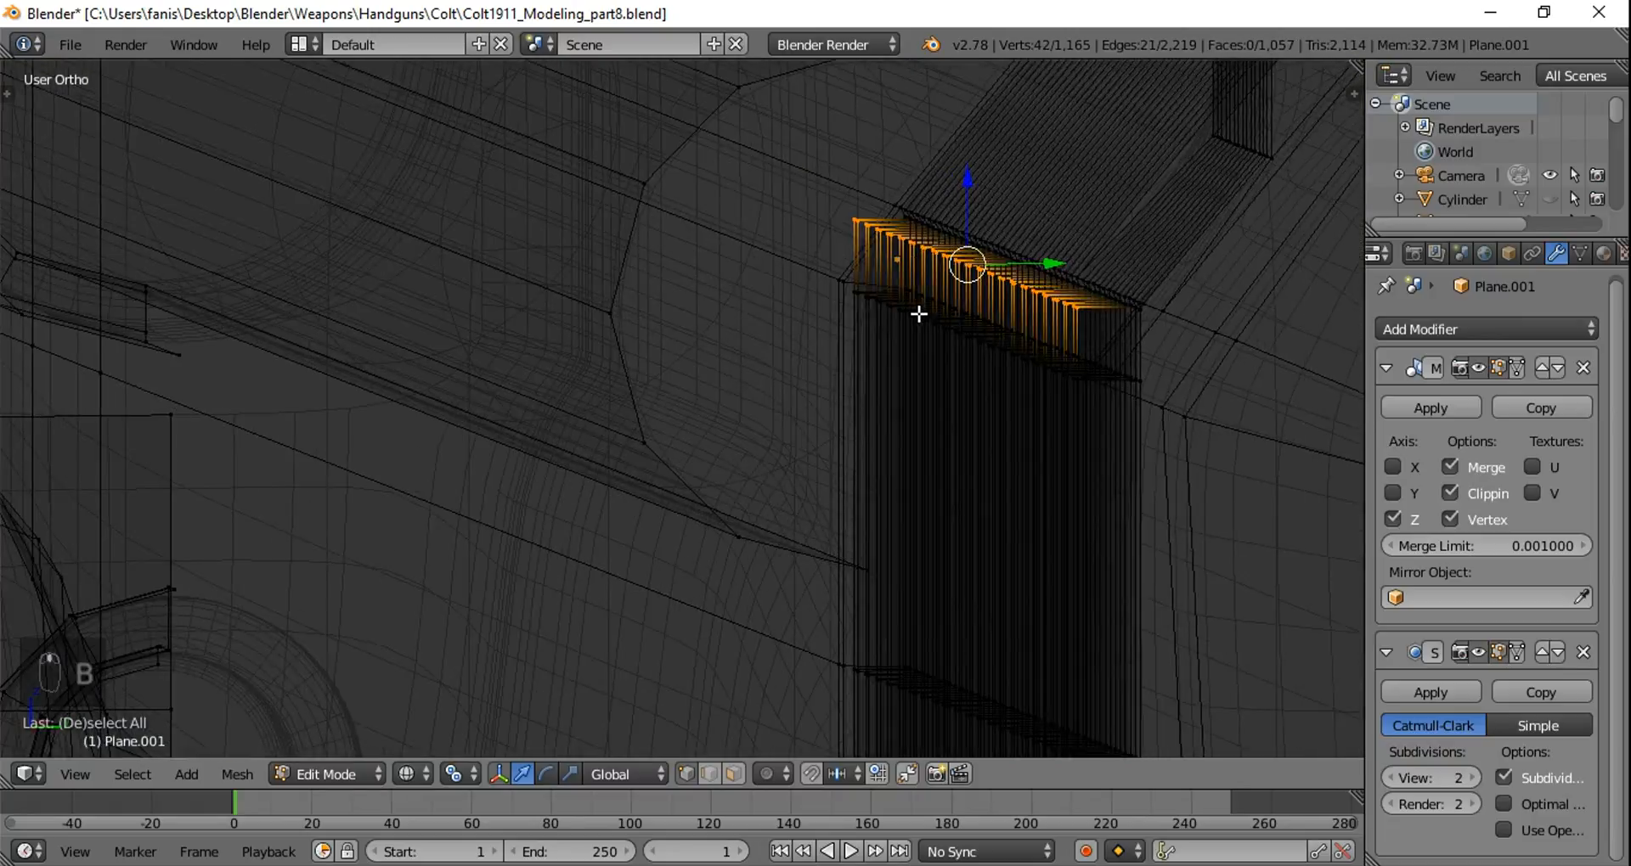
key(z)
scroll(921, 273, up, 4)
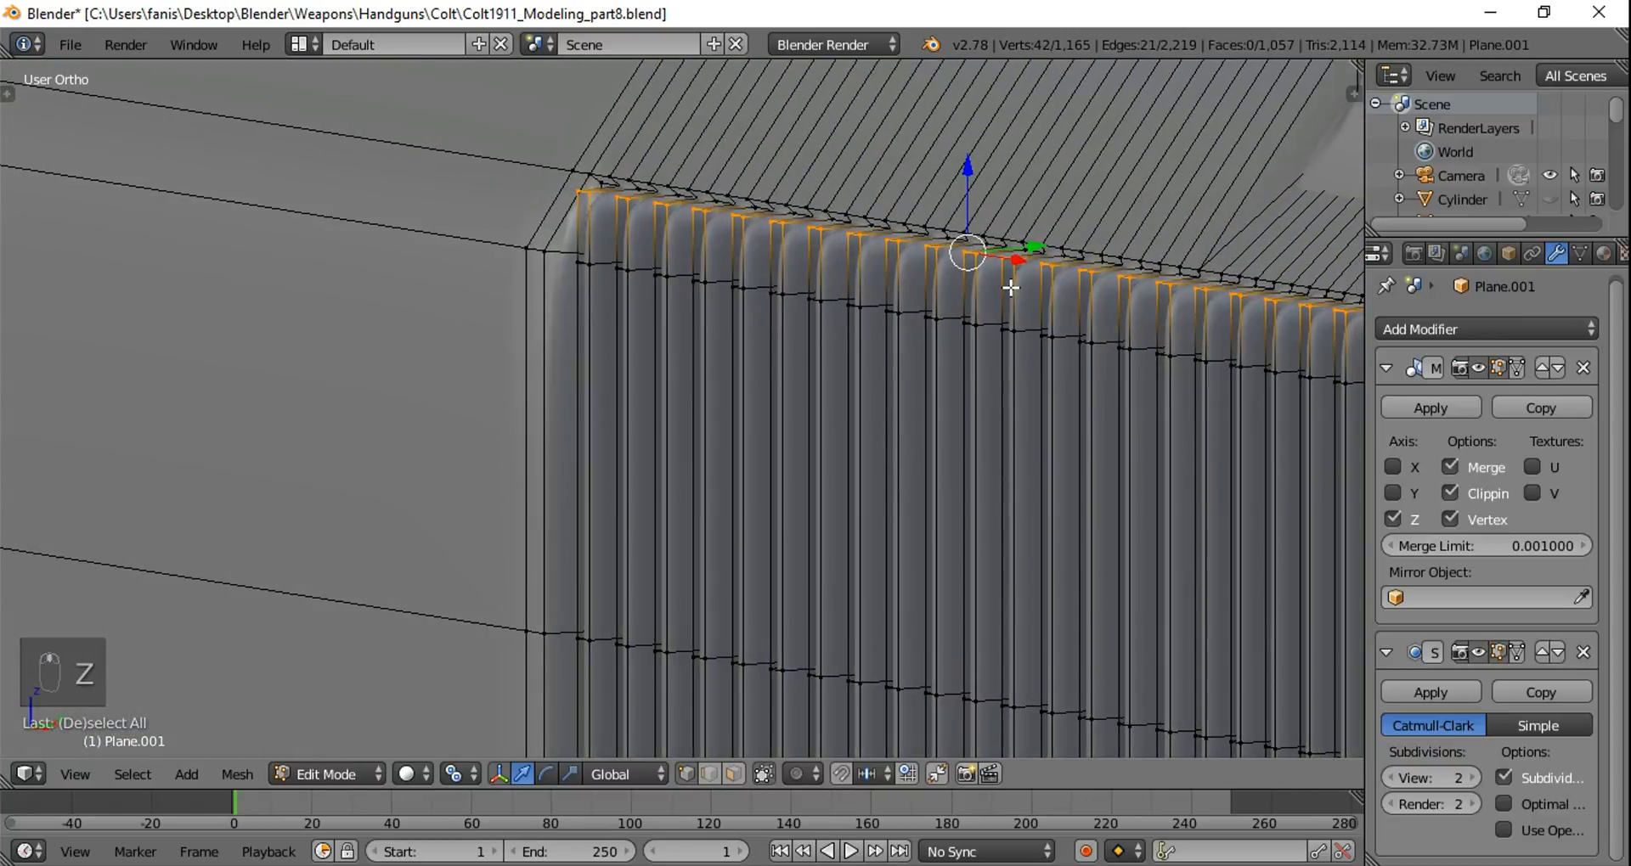
Step: Move the ribs' upper end vertices inward along Y towards the slide's sloped upper surface
key(KP_3)
shift+middle_drag(1062, 255, 893, 306)
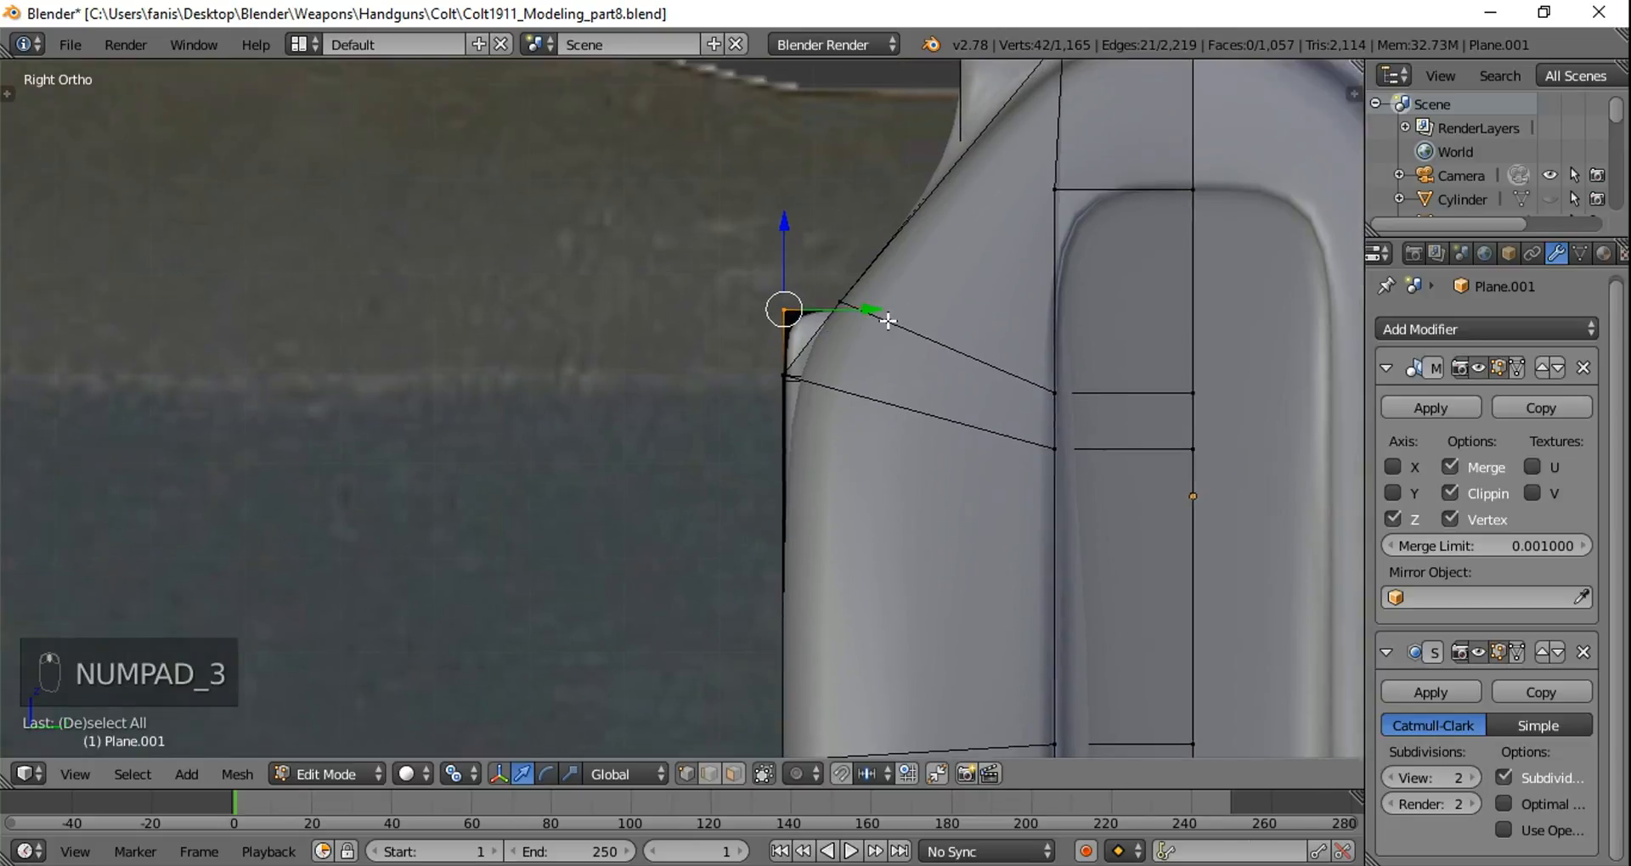
scroll(895, 308, up, 3)
key(g)
key(y)
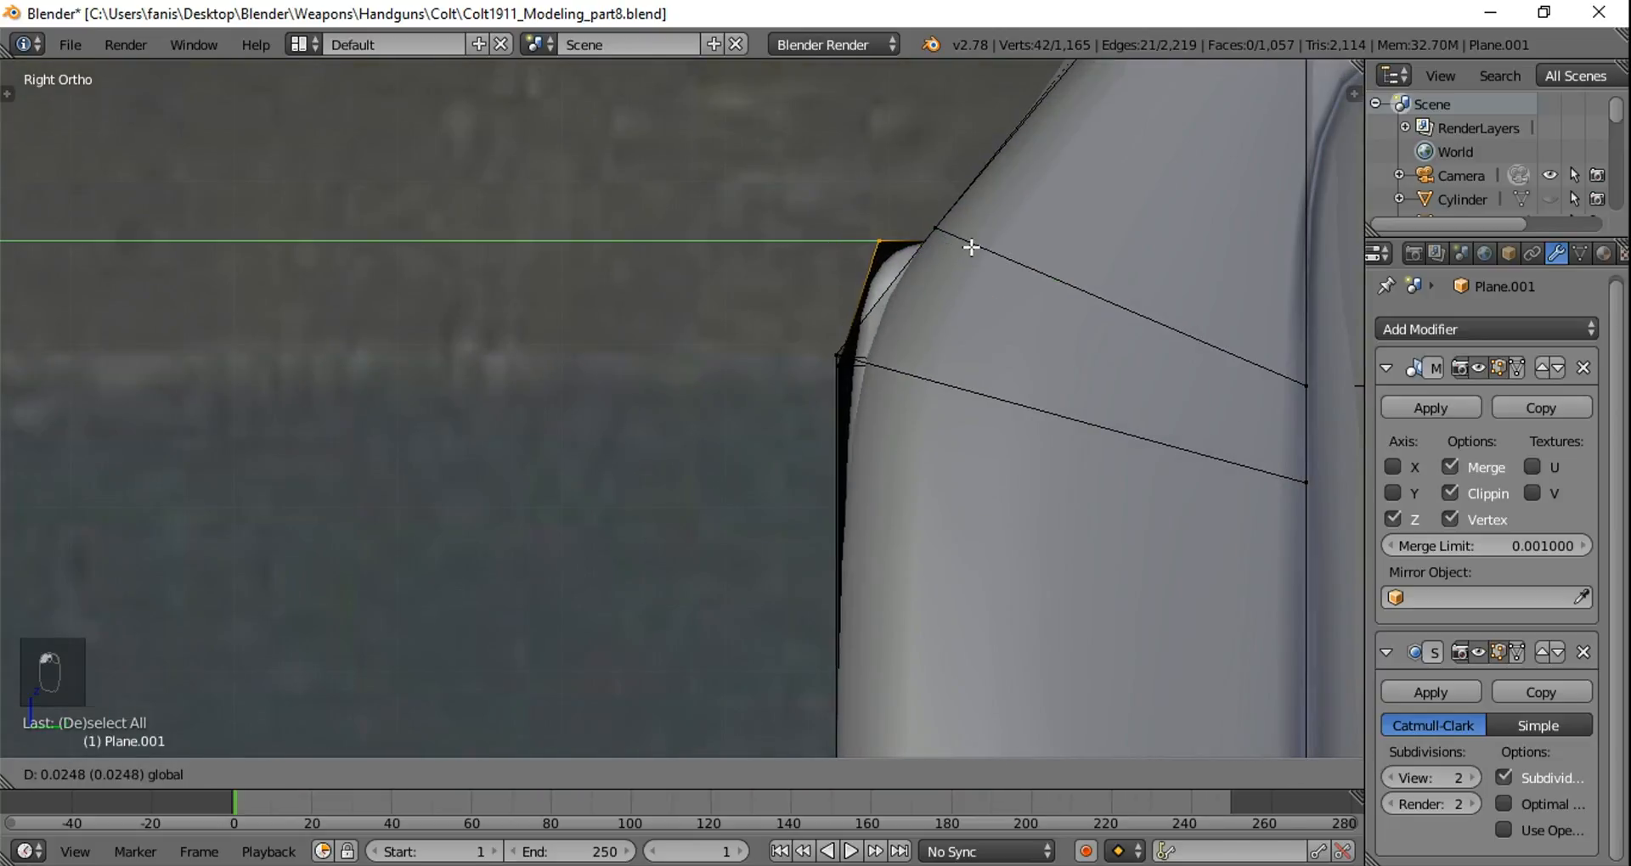
click(1012, 256)
Step: Lower the ribs' upper end vertices slightly along Z and align them with the slide's sloped outline
middle_drag(1011, 256, 1064, 291)
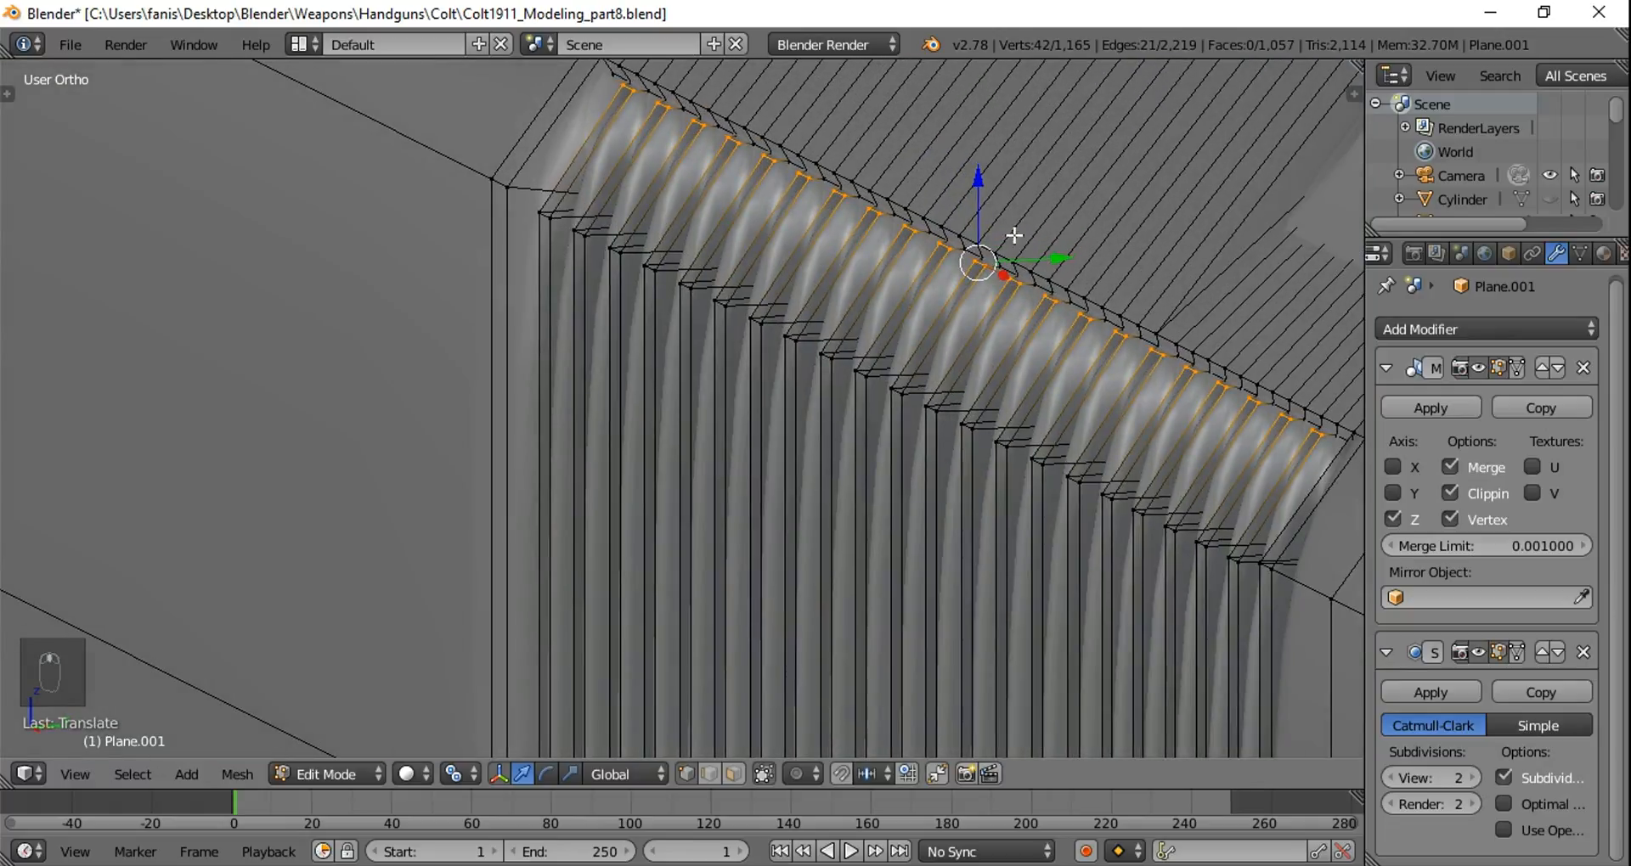
key(g)
click(981, 187)
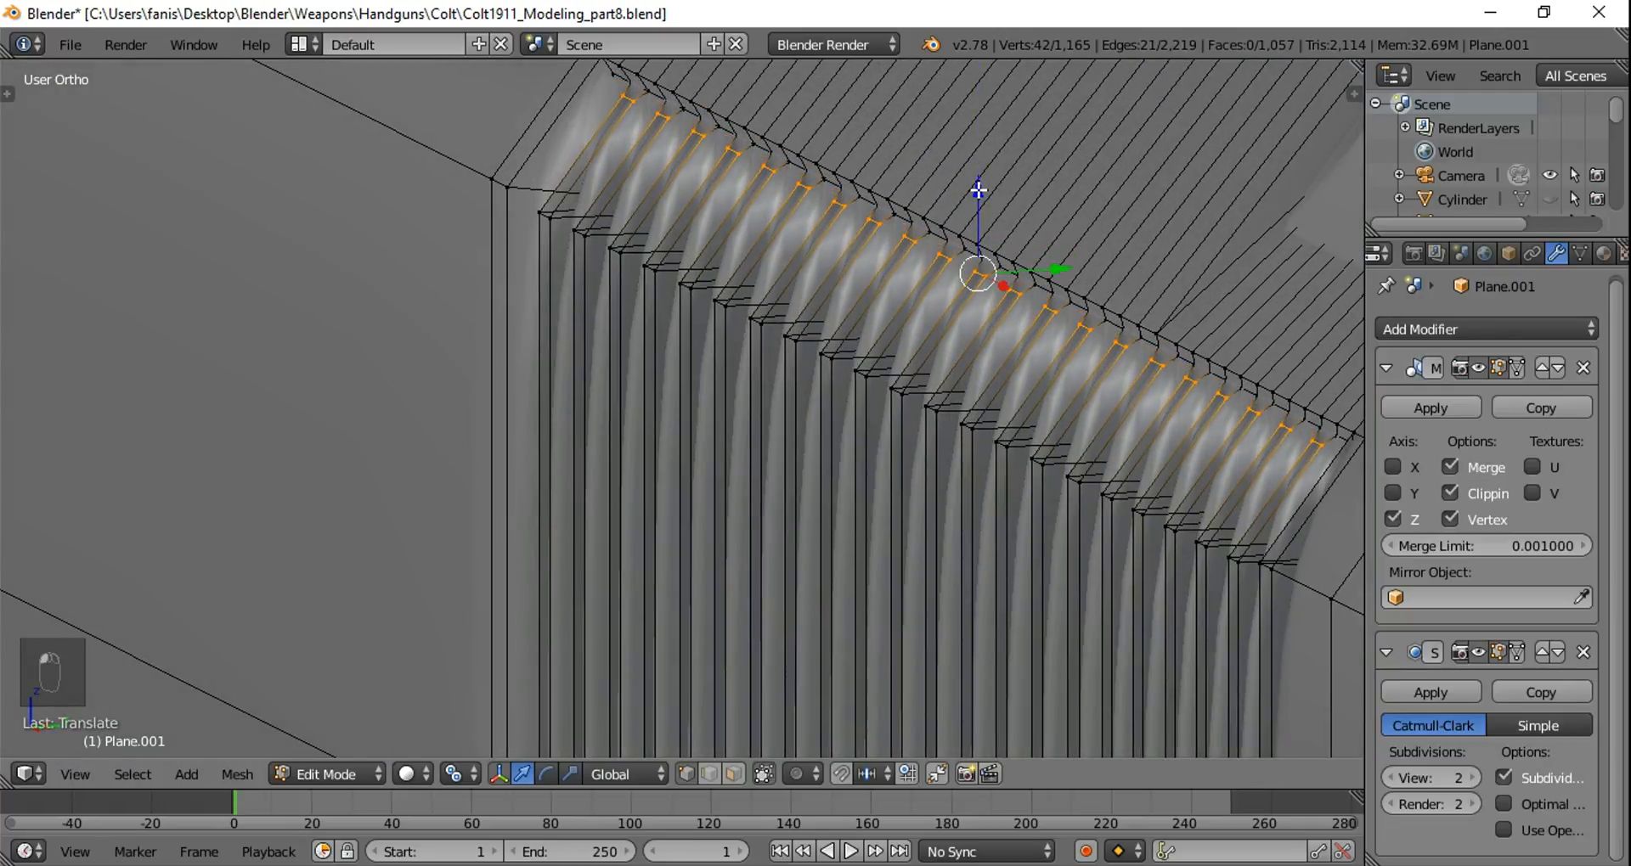
key(KP_3)
drag(1018, 247, 931, 260)
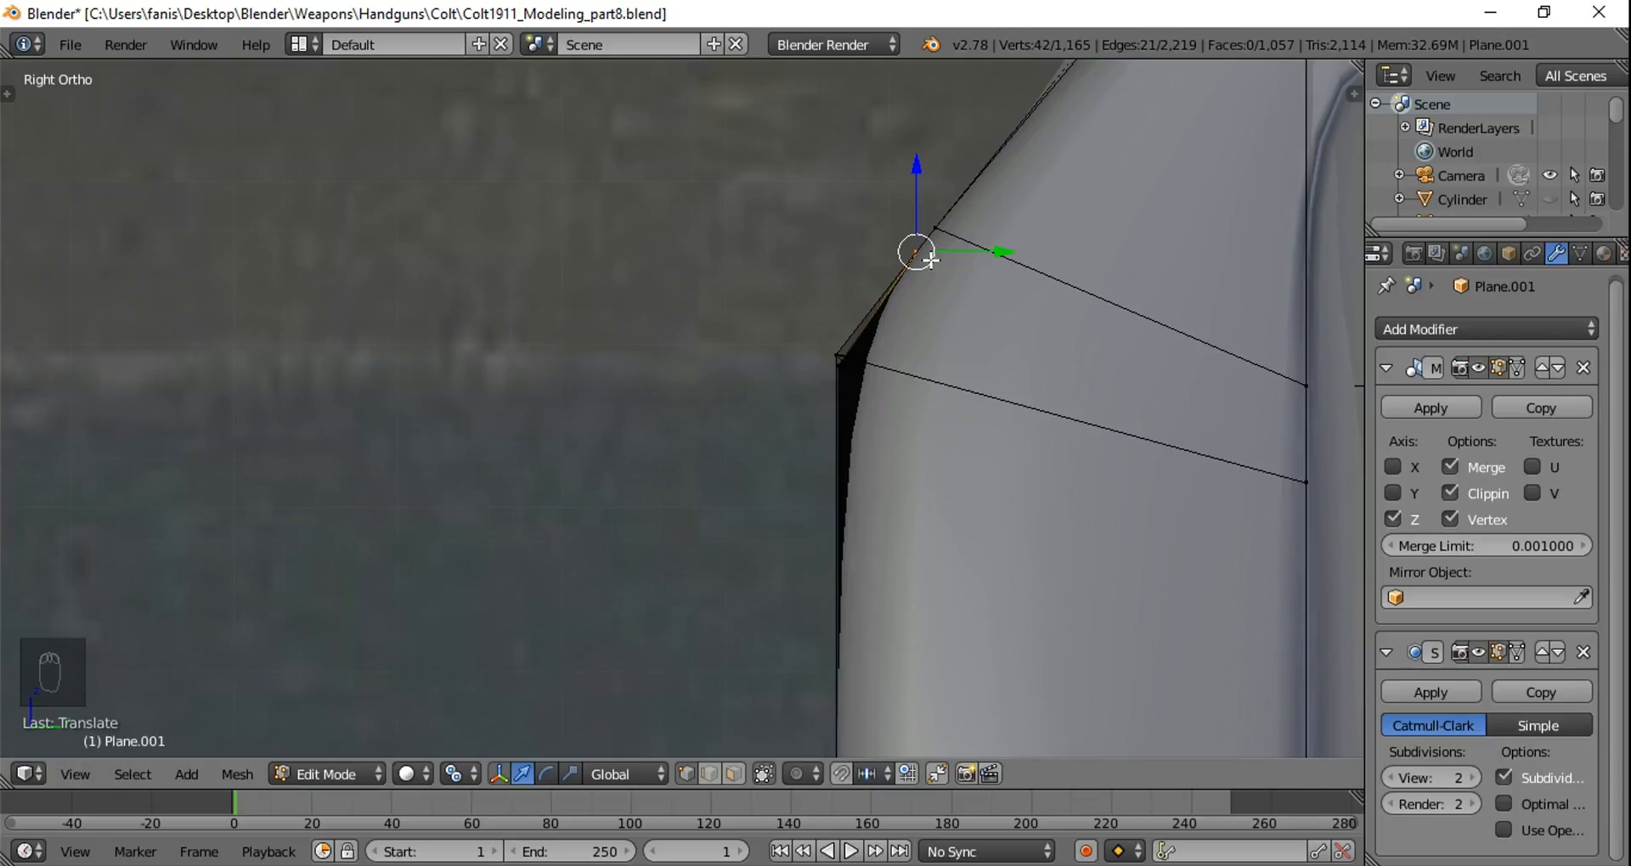
Step: Clear the selection and examine the slide's serrations in object mode from an angle
scroll(901, 487, down, 6)
key(a)
shift+middle_drag(856, 603, 945, 391)
scroll(926, 249, up, 3)
key(Tab)
scroll(977, 289, down, 6)
middle_drag(764, 412, 806, 410)
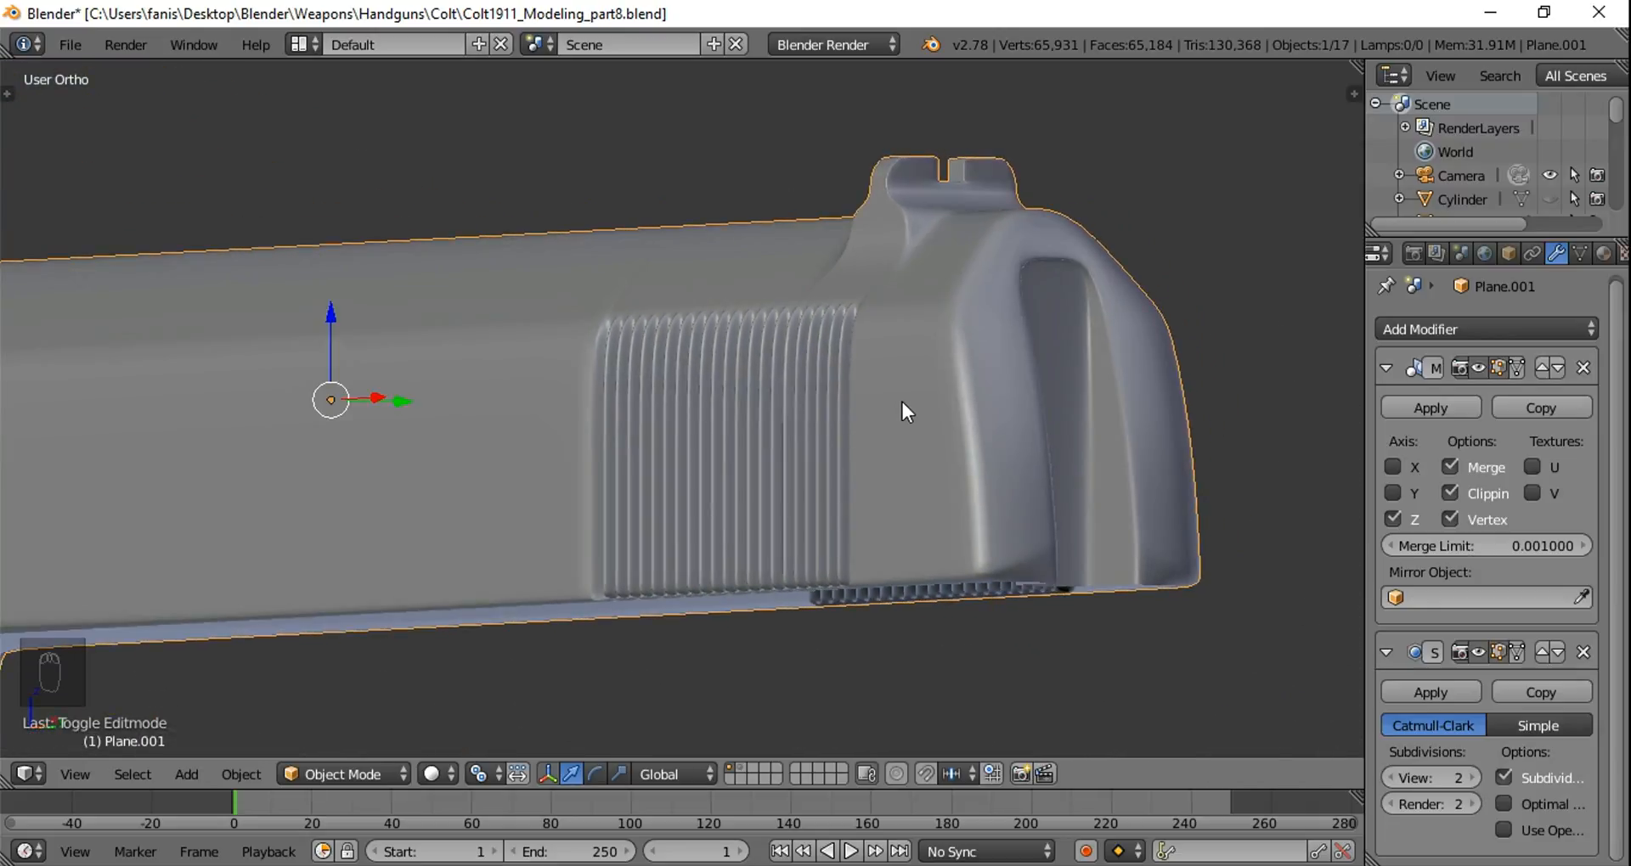
Step: Unhide all the pistol's parts, leave nothing selected and show the serrations in the front view
key(alt+h)
key(a)
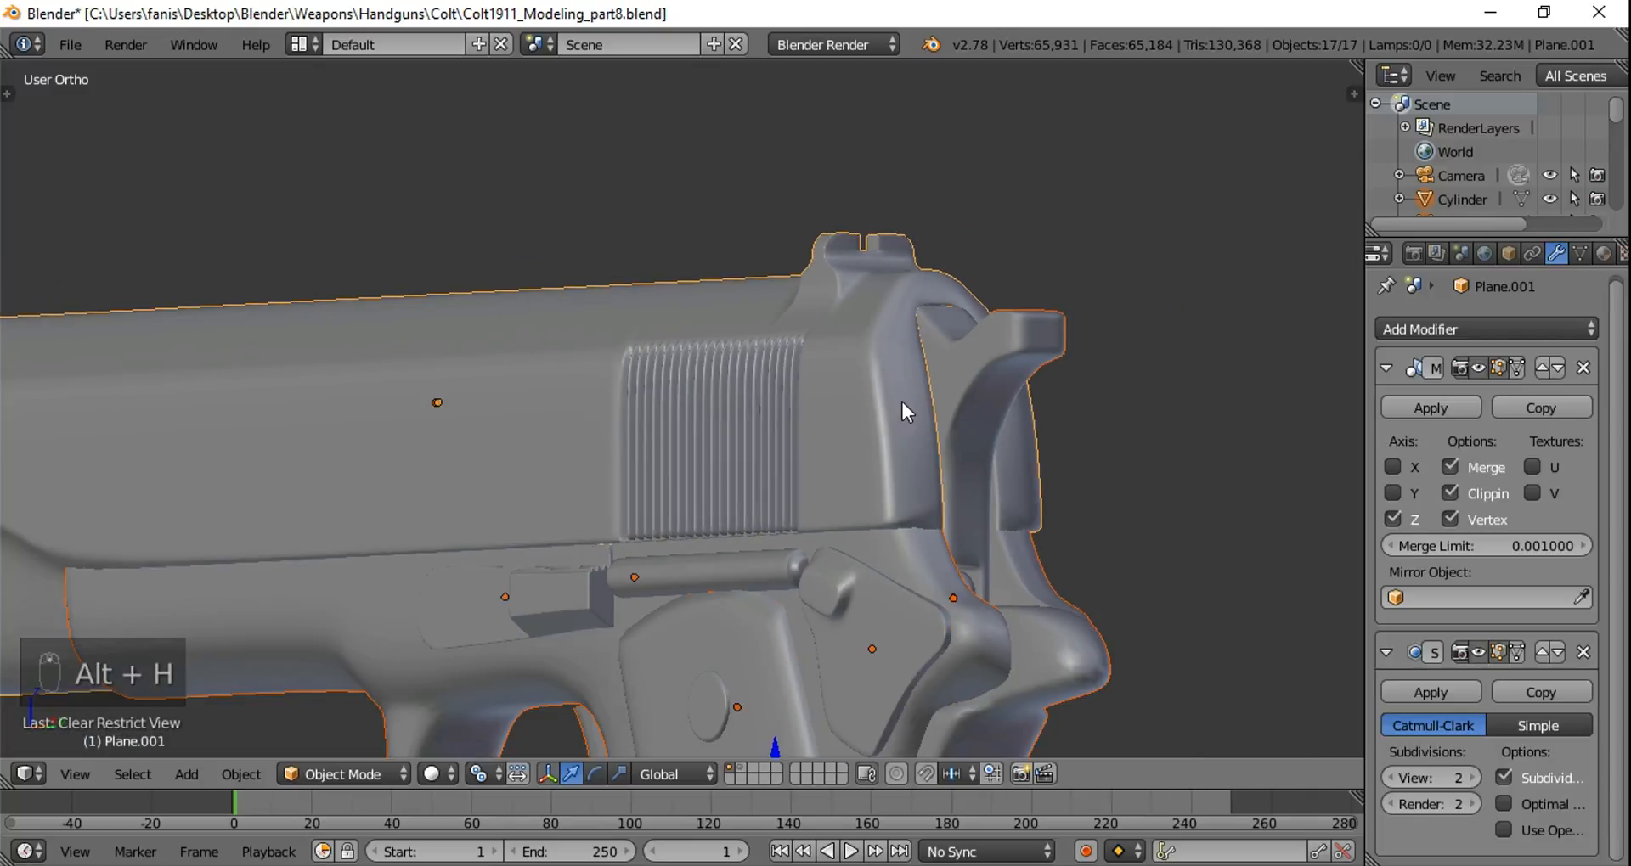
middle_drag(909, 405, 738, 427)
middle_drag(851, 433, 895, 469)
scroll(866, 507, up, 4)
shift+middle_drag(914, 618, 973, 341)
scroll(952, 342, down, 4)
key(KP_1)
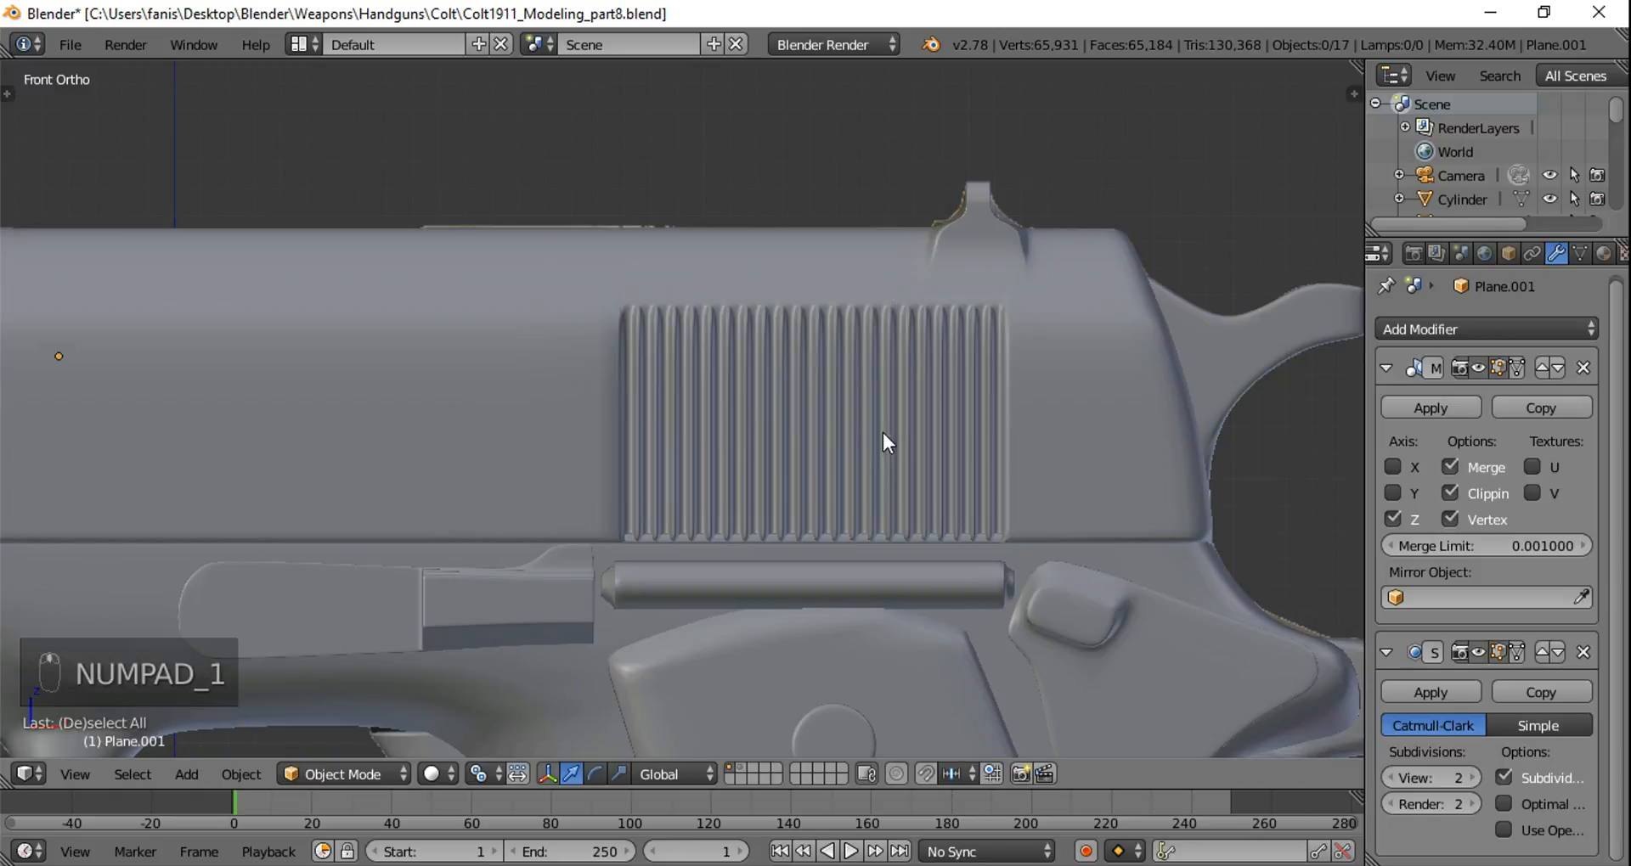
Step: Add a vertical edge loop around the slide and slide it close to the serrations' front edge
scroll(742, 416, up, 3)
key(Tab)
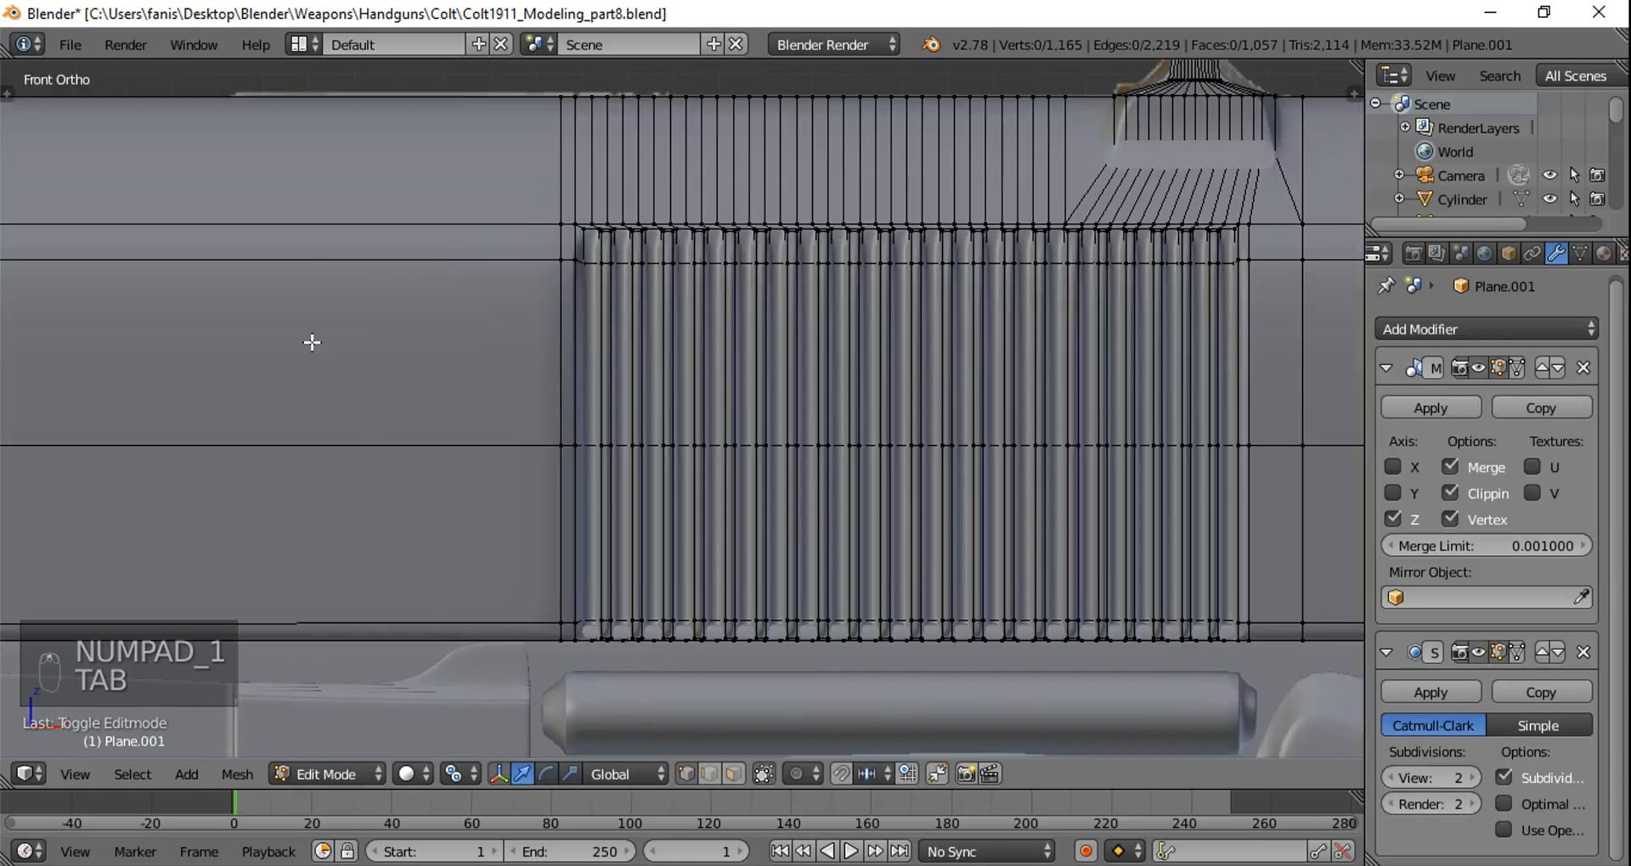
key(ctrl+r)
click(145, 241)
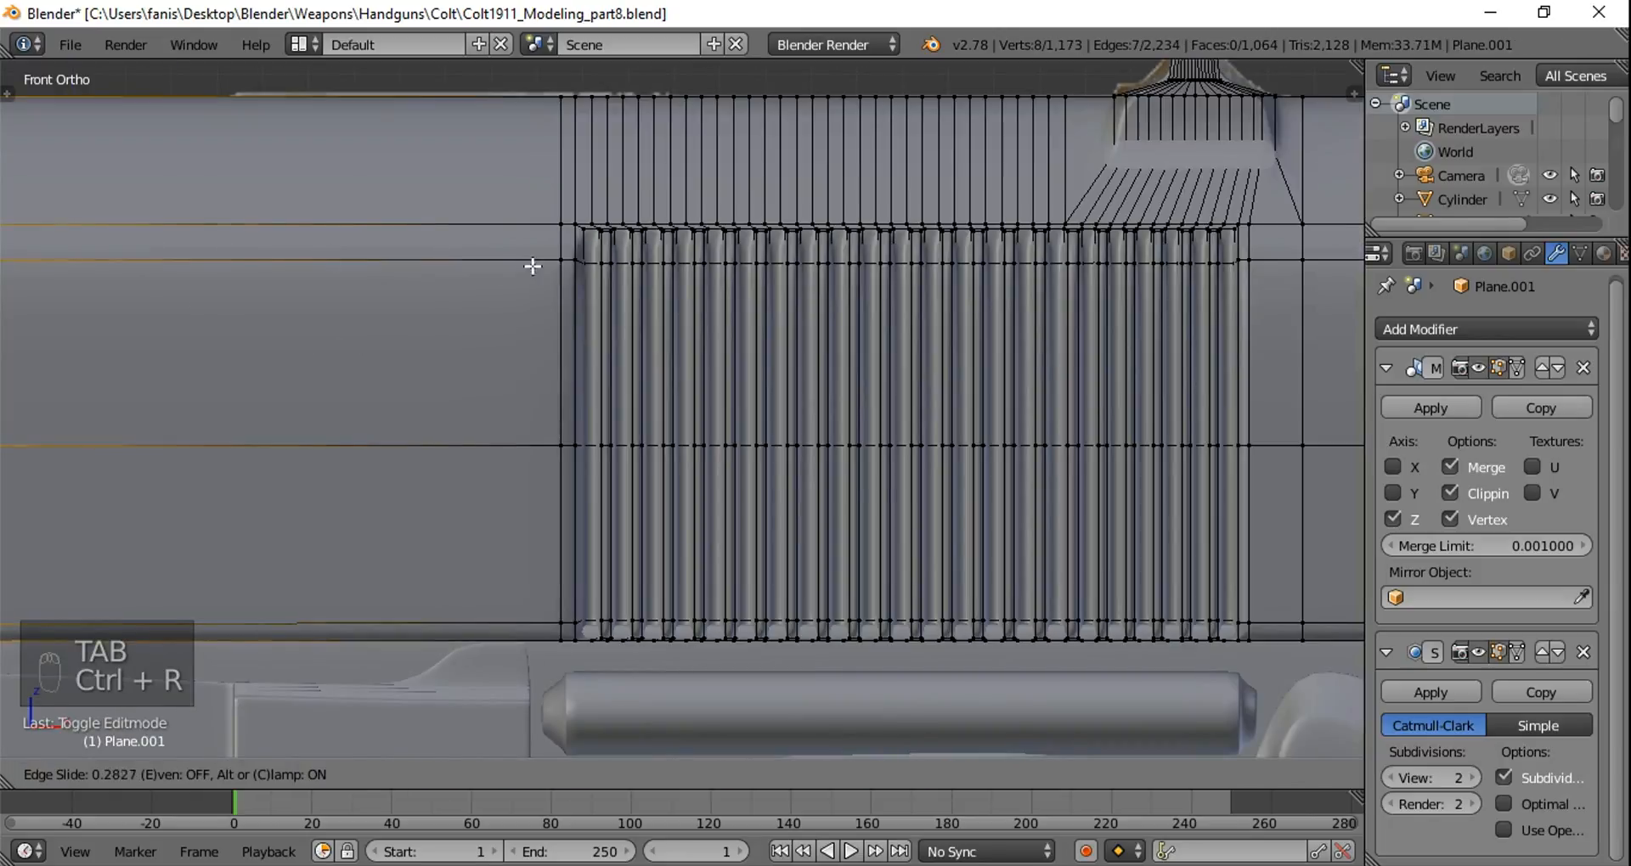
click(1152, 365)
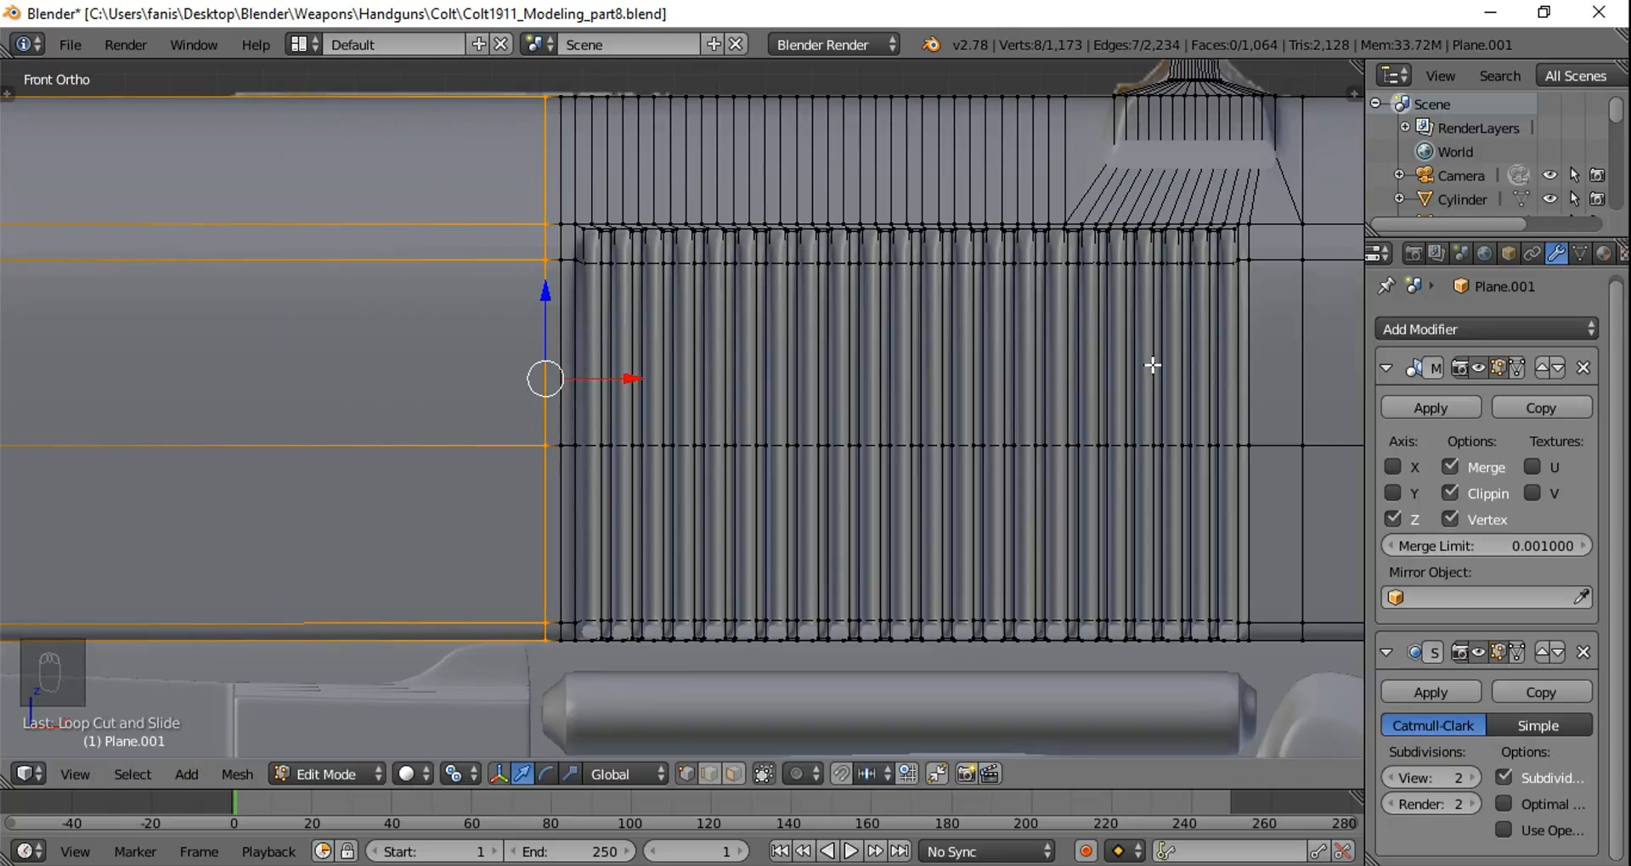
key(ctrl+z)
scroll(473, 395, down, 3)
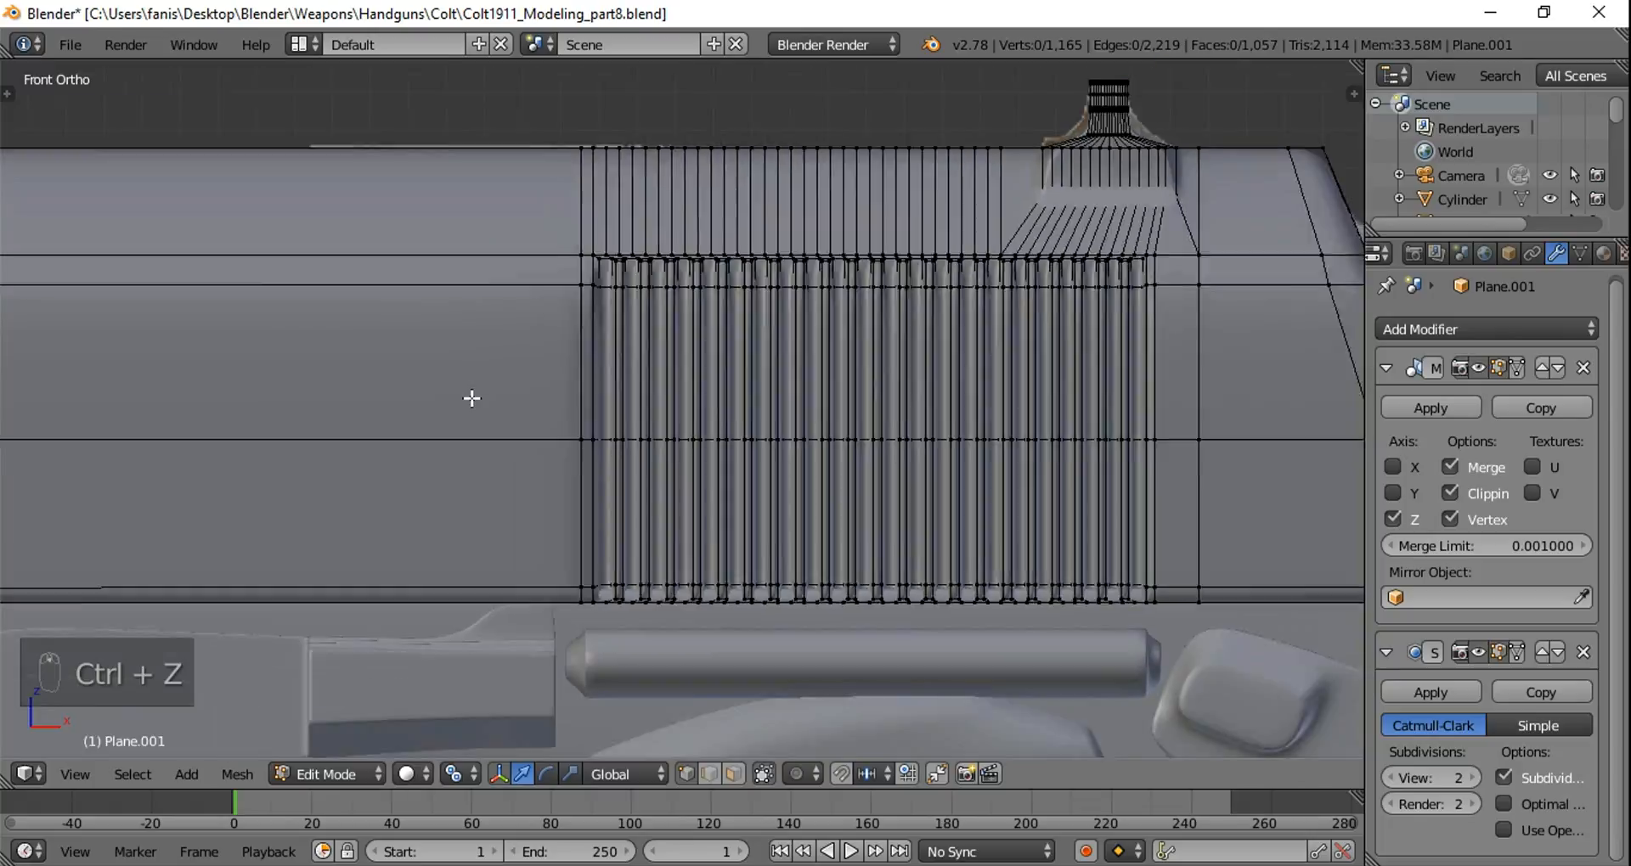
key(ctrl+r)
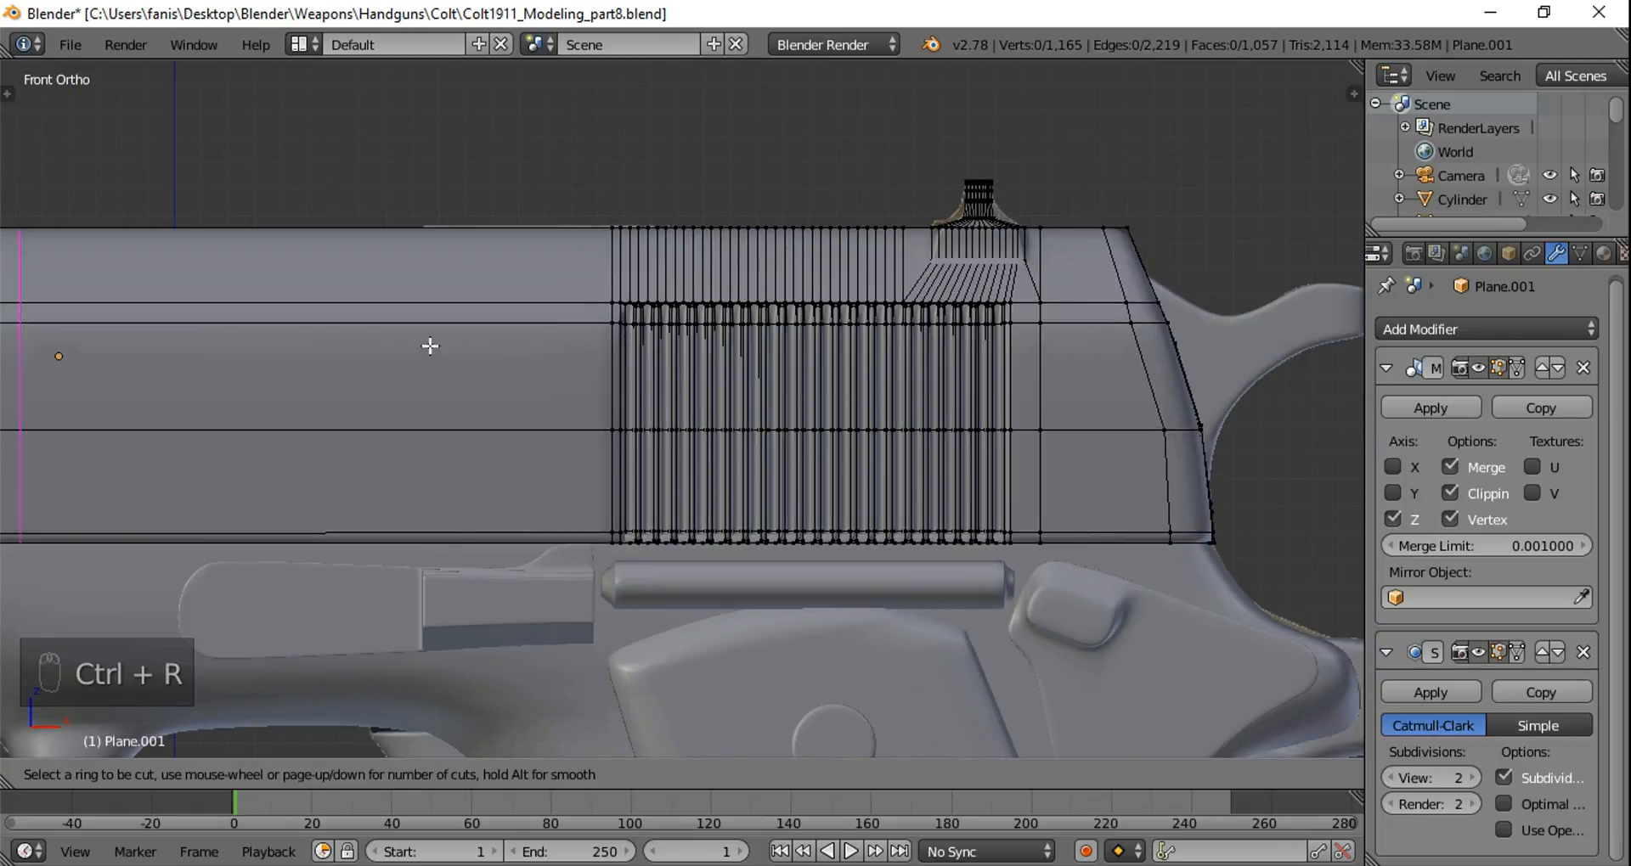
click(395, 333)
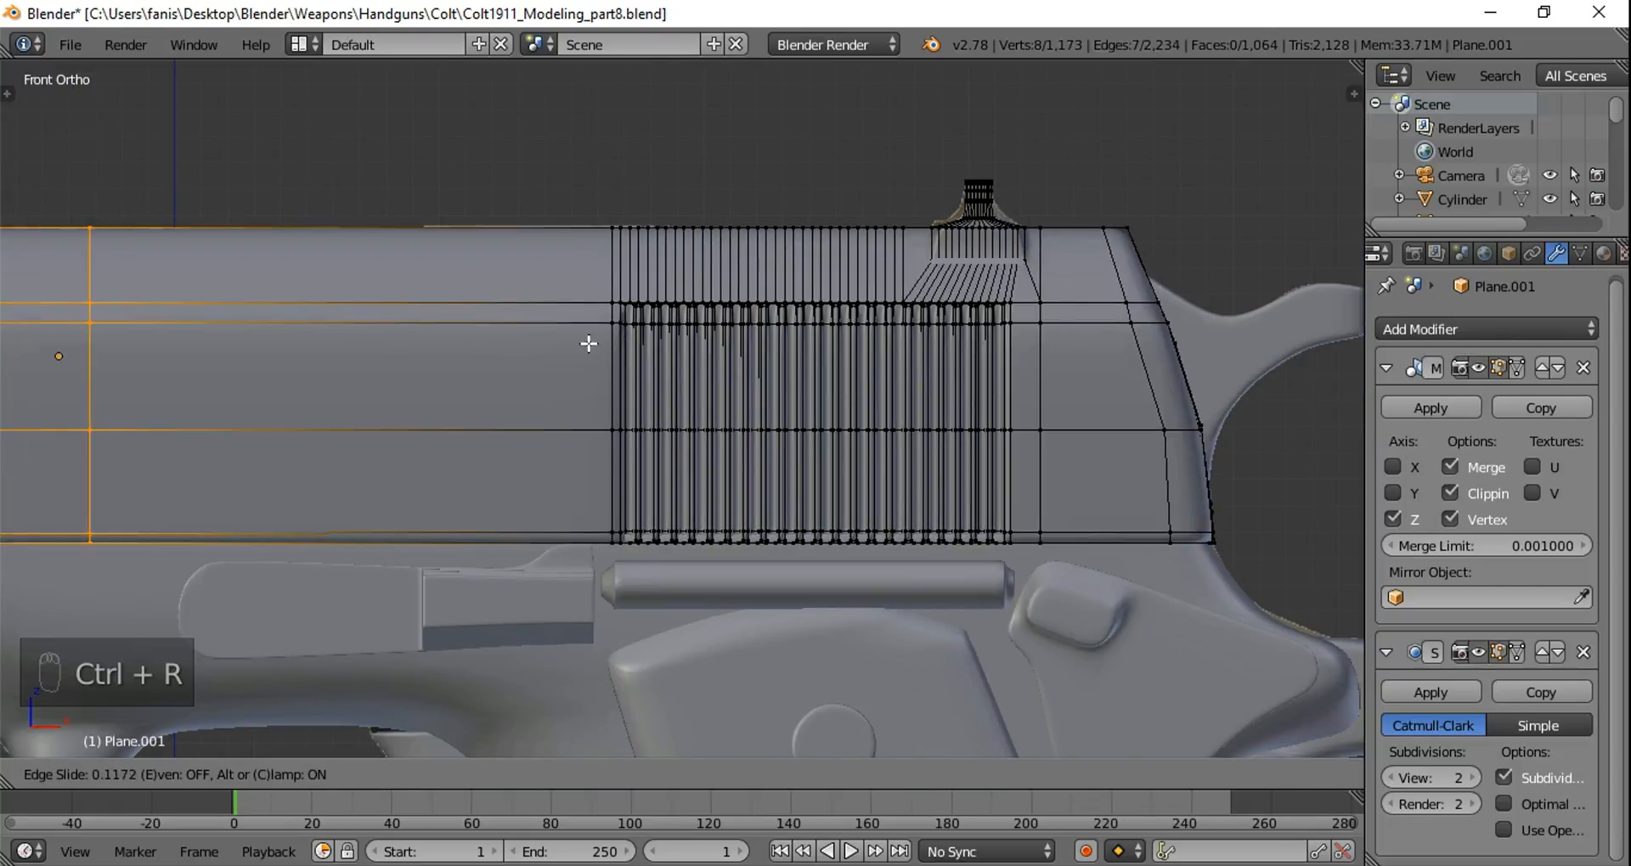
click(977, 364)
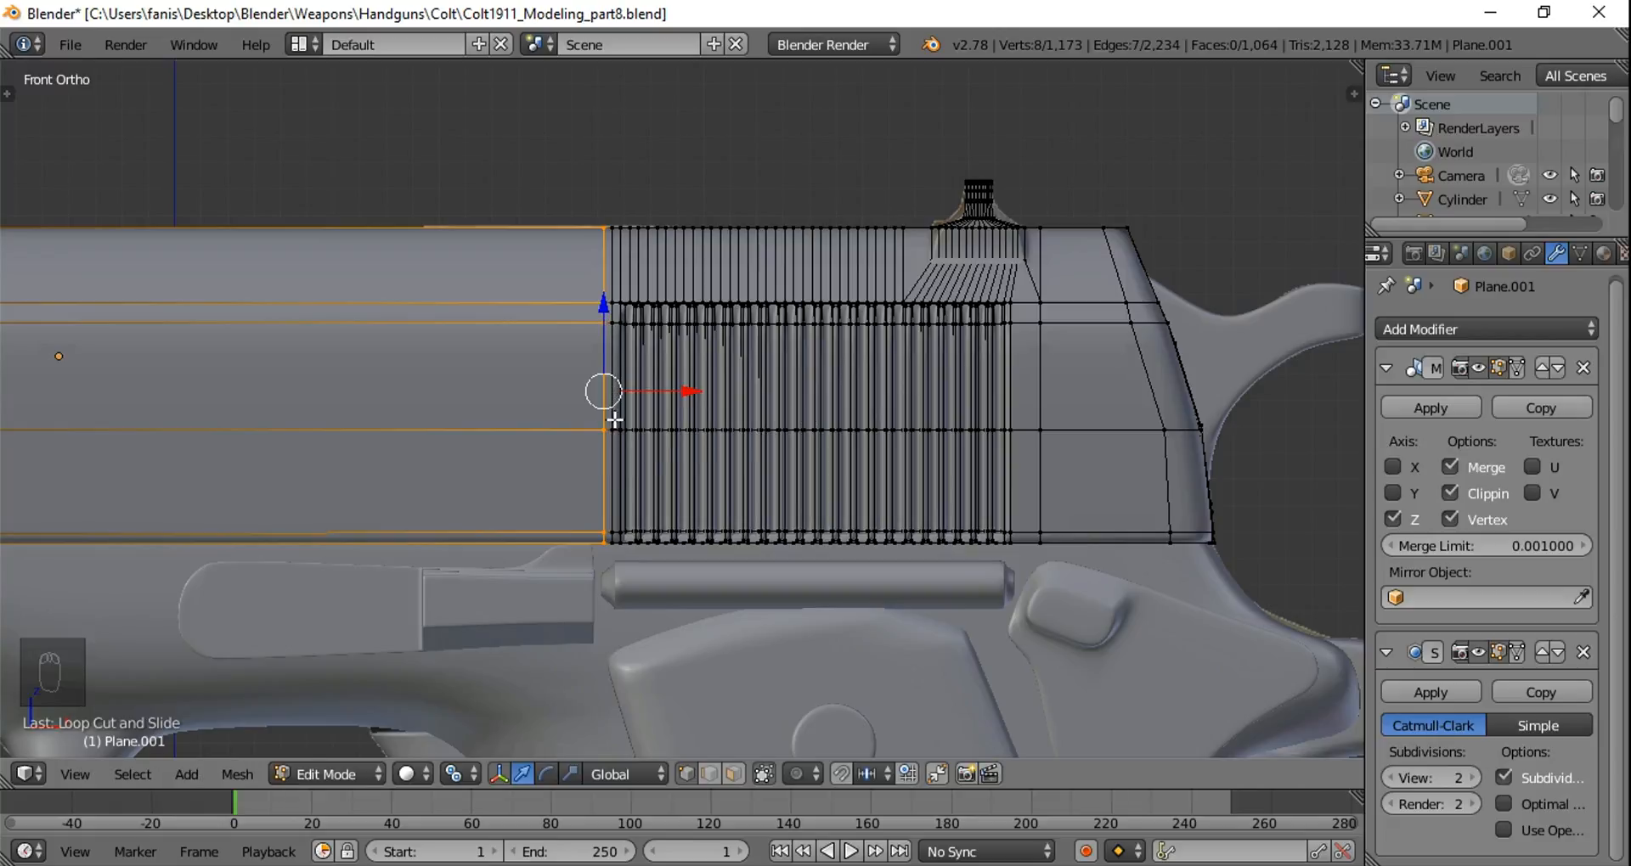
key(Tab)
Step: Select the pistol's frame below the slide and open its mesh for editing in wireframe from the right view
middle_drag(838, 485, 746, 484)
scroll(808, 594, up, 3)
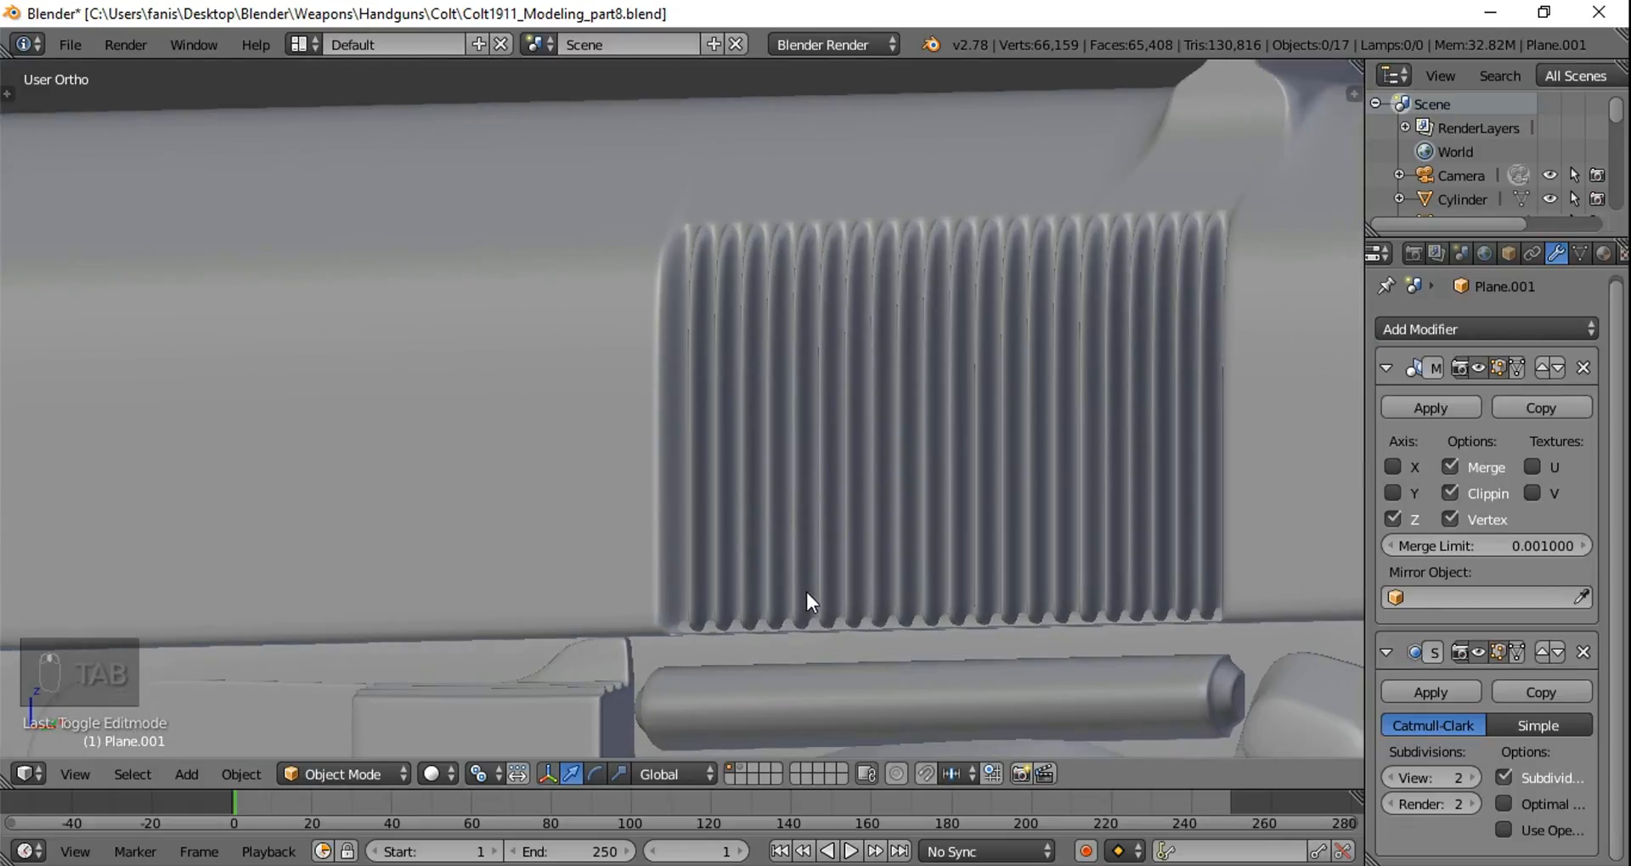
shift+middle_drag(805, 589, 757, 415)
middle_drag(981, 464, 886, 467)
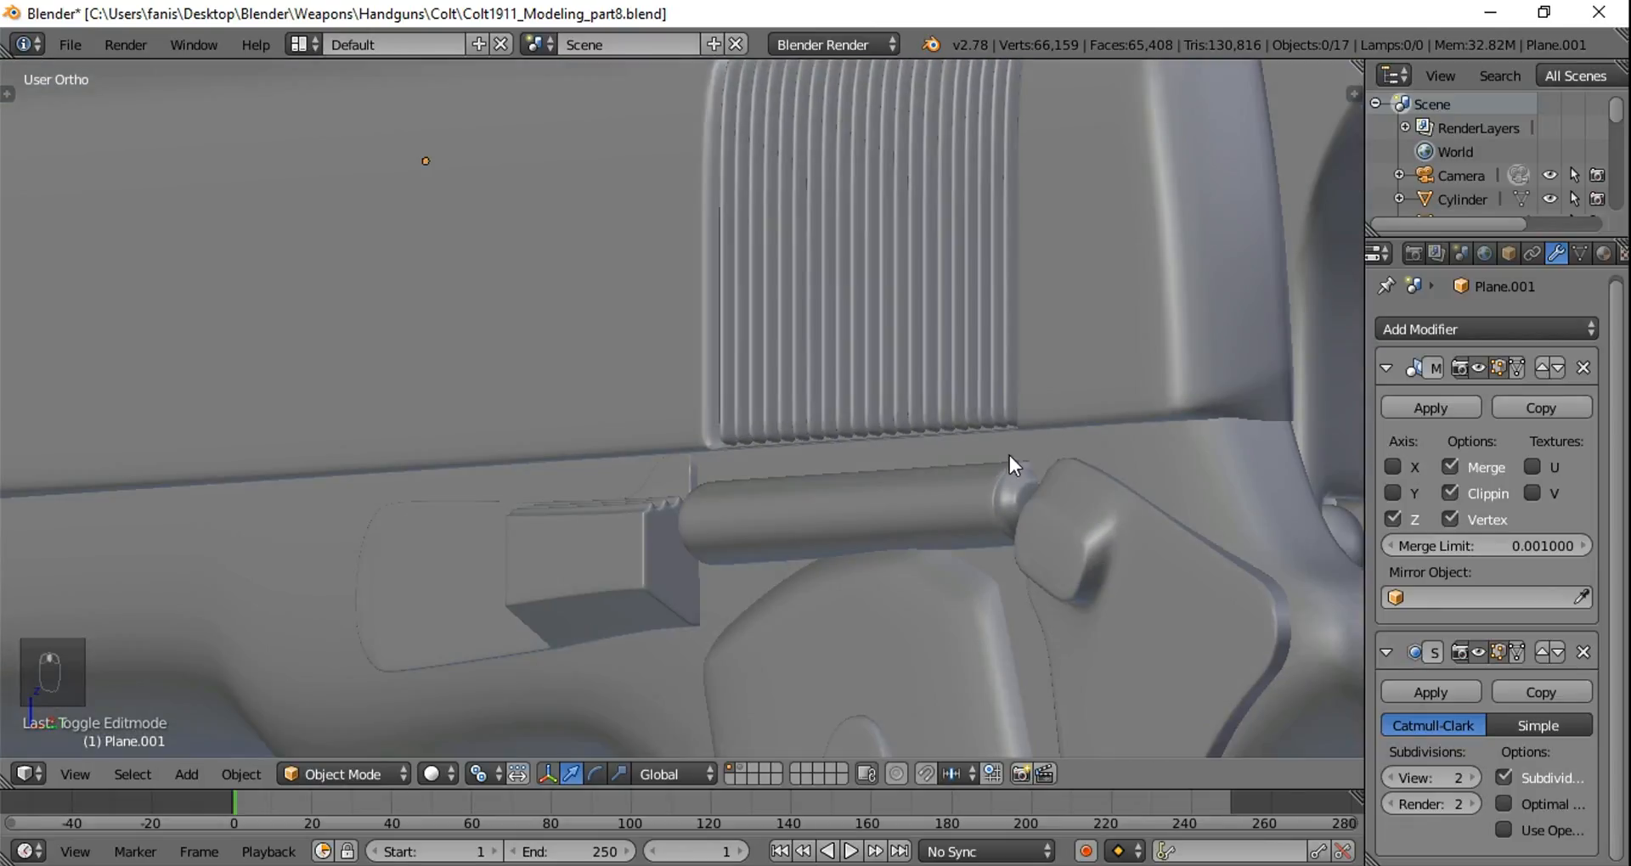
right_click(1044, 437)
middle_drag(1045, 437, 761, 451)
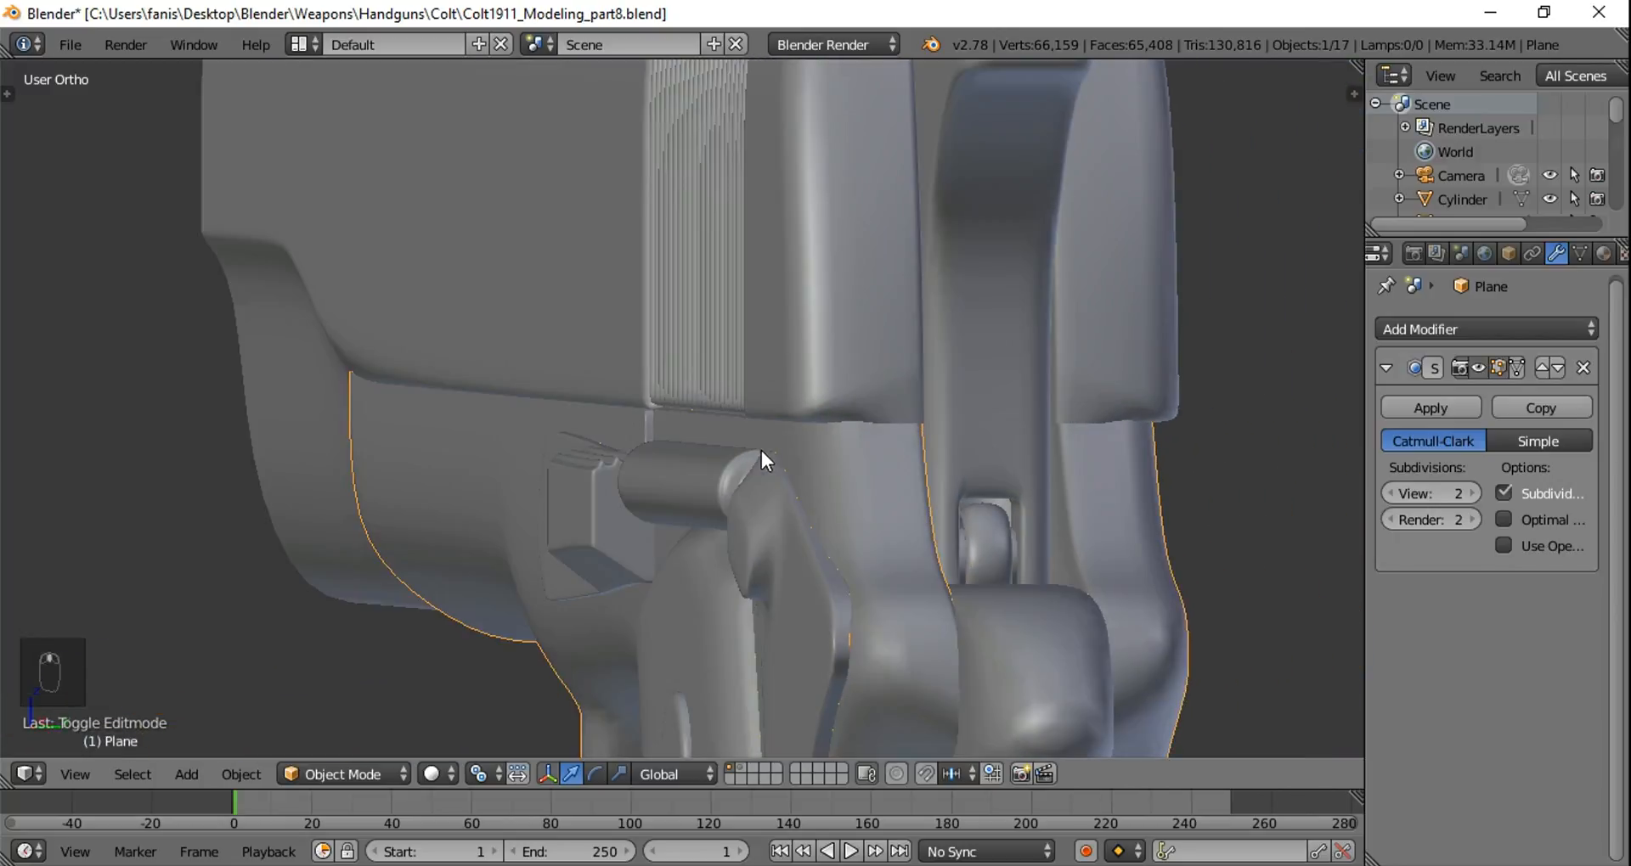
key(z)
key(KP_3)
key(Tab)
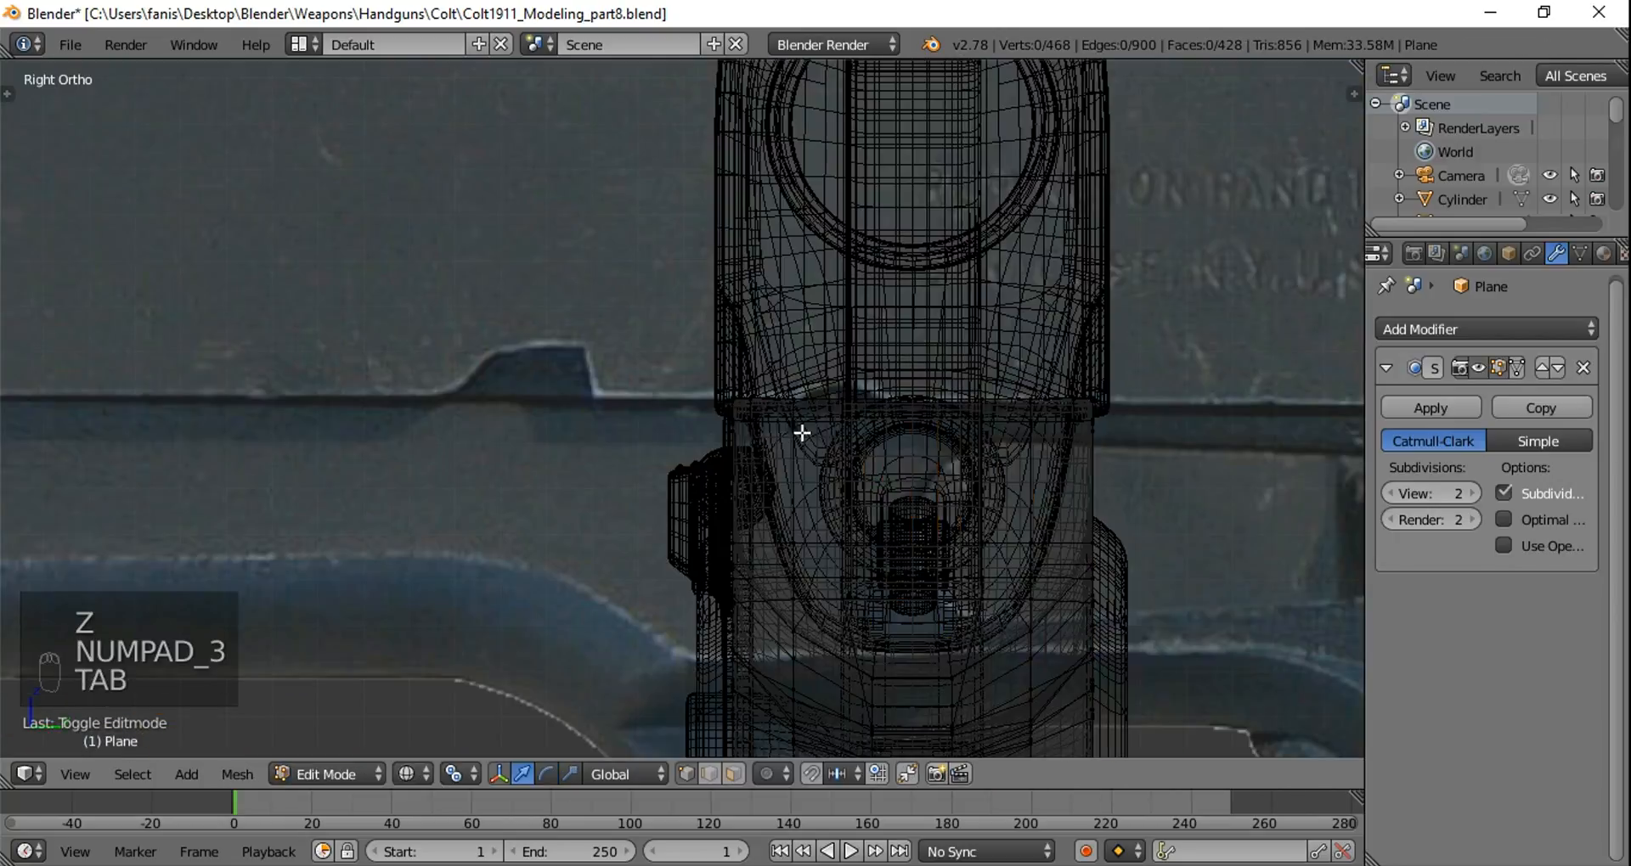
scroll(828, 412, up, 1)
scroll(849, 488, up, 1)
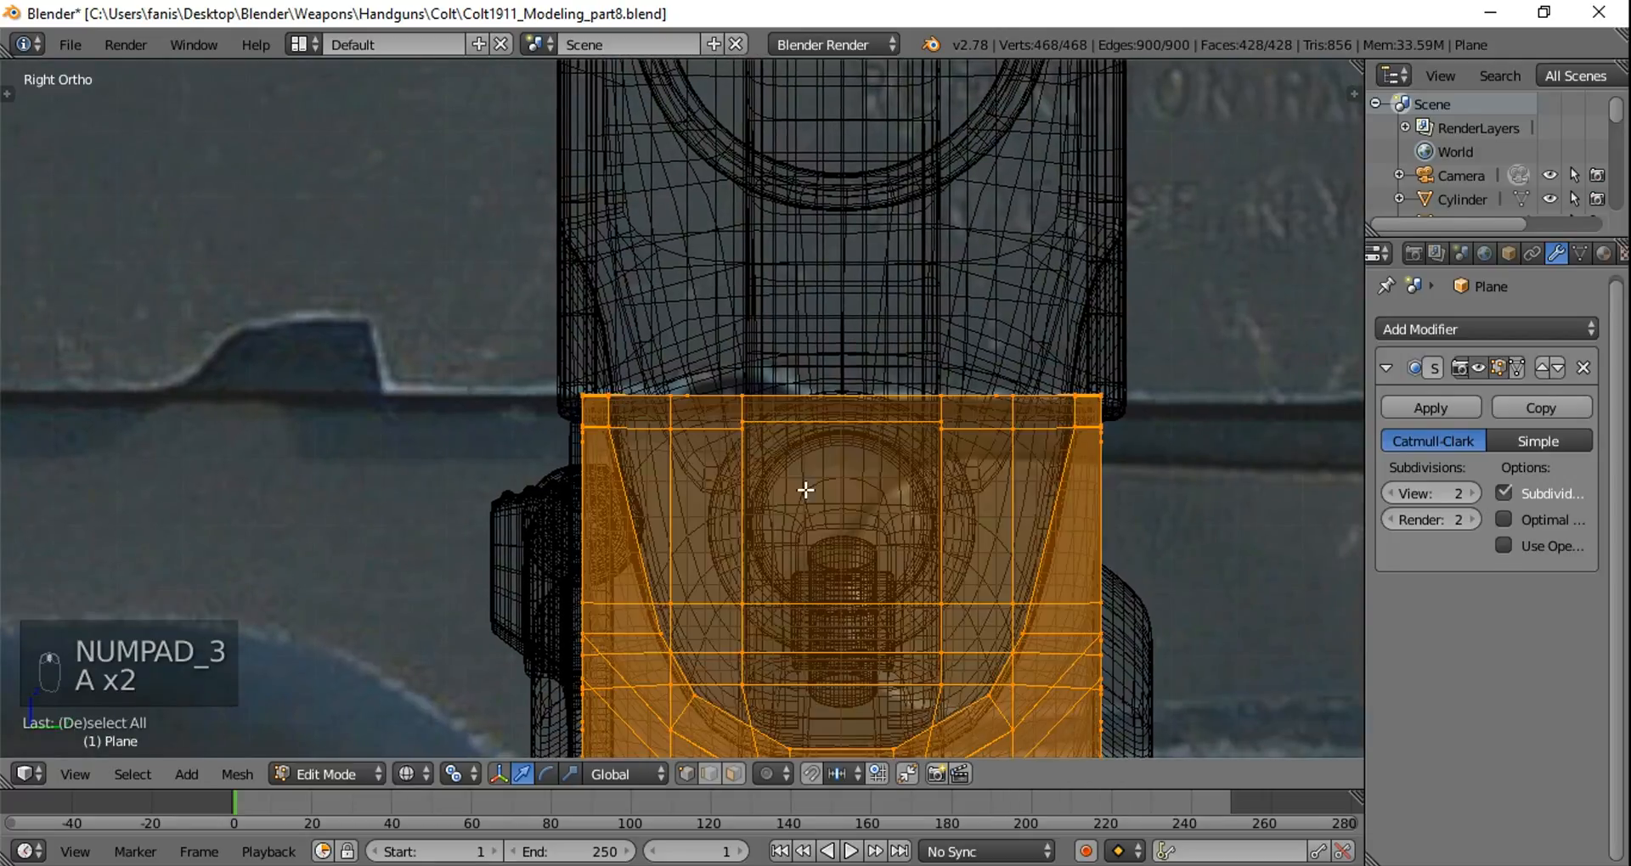
Step: Clear the selection and box-select the frame's uppermost vertices where they meet the slide
key(a)
key(a)
key(a)
key(a)
key(b)
drag(493, 310, 1151, 411)
middle_drag(1151, 410, 1053, 437)
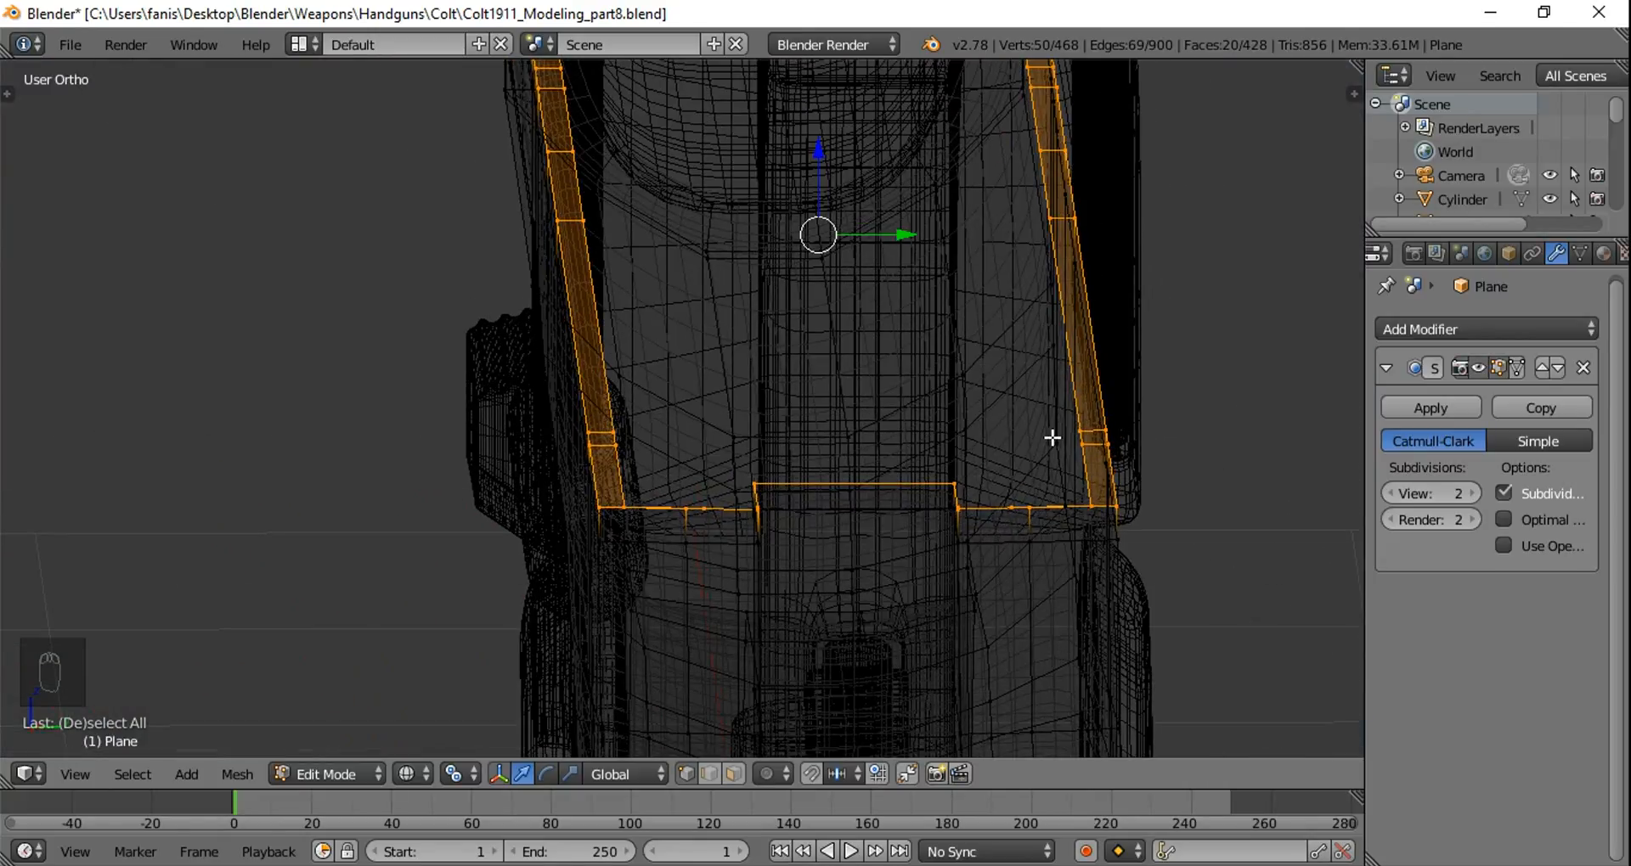
Step: Remove the rear centre vertices between the two side rails from the selection and return to solid shading
key(b)
drag(678, 424, 1023, 571)
middle_drag(1023, 571, 1041, 572)
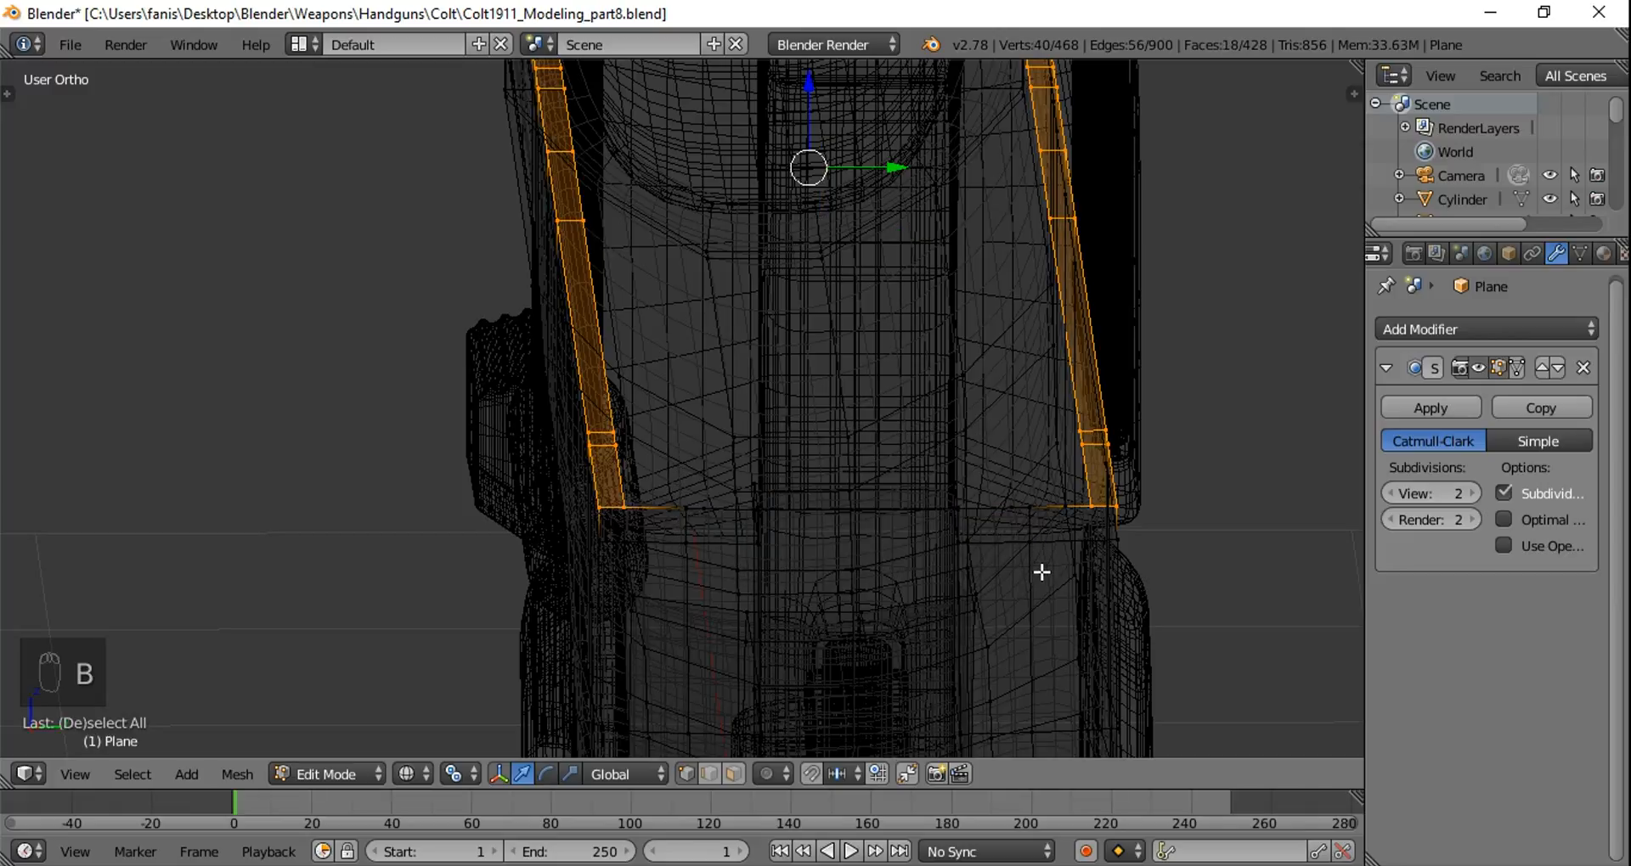
mouse_move(886, 519)
middle_down()
mouse_move(921, 478)
mouse_move(914, 518)
middle_up()
key(z)
mouse_move(933, 463)
middle_down()
mouse_move(991, 450)
mouse_move(996, 508)
mouse_move(1023, 509)
mouse_move(1092, 630)
middle_up()
key(s)
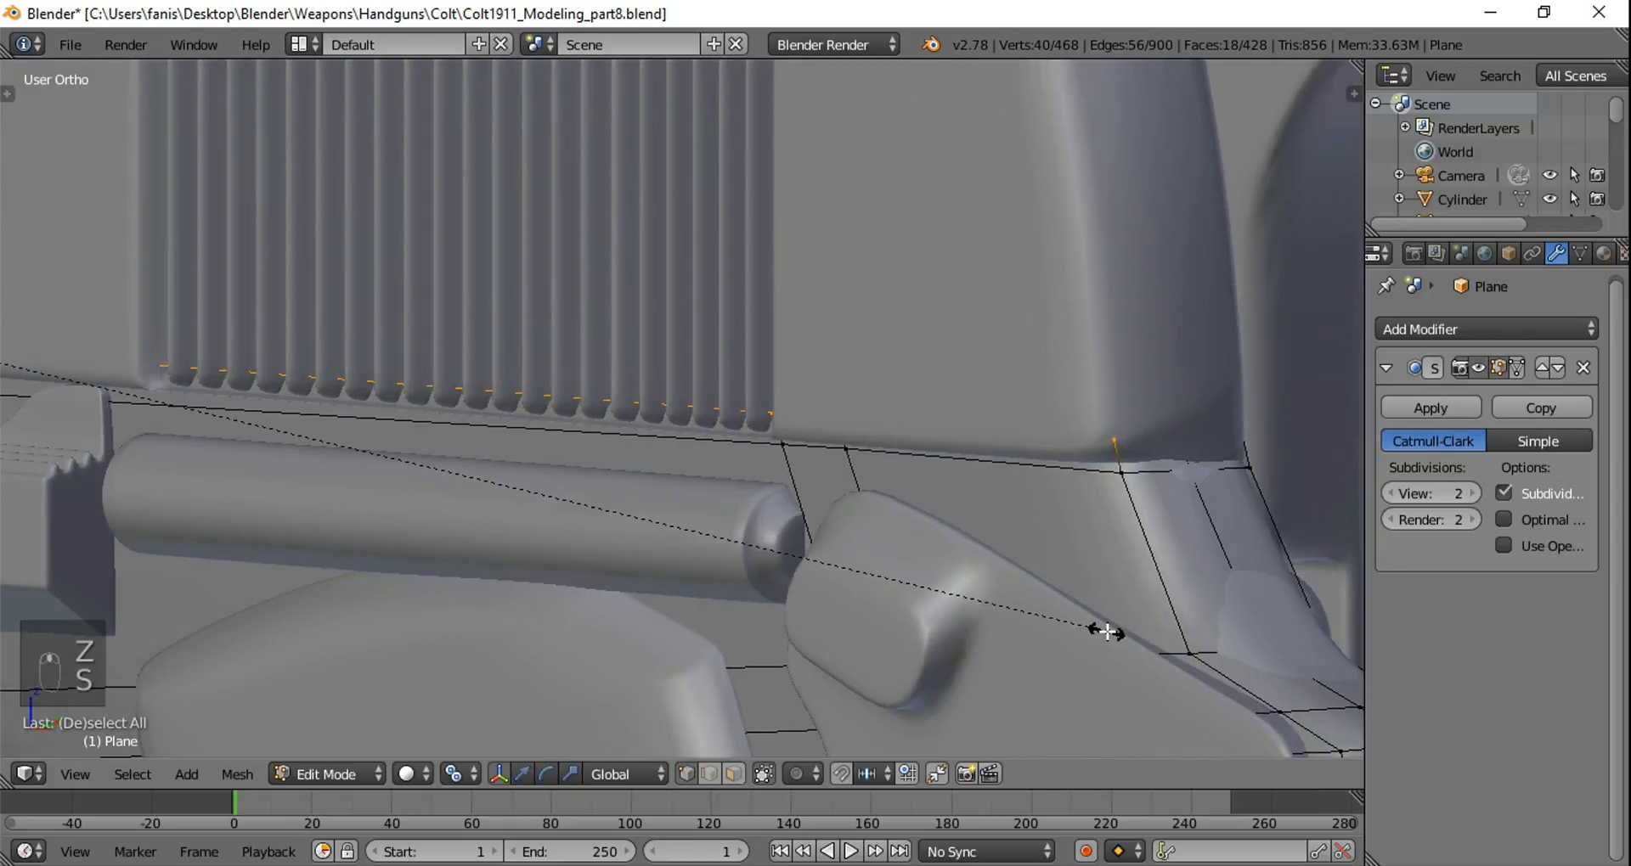
key(y)
right_click(1062, 626)
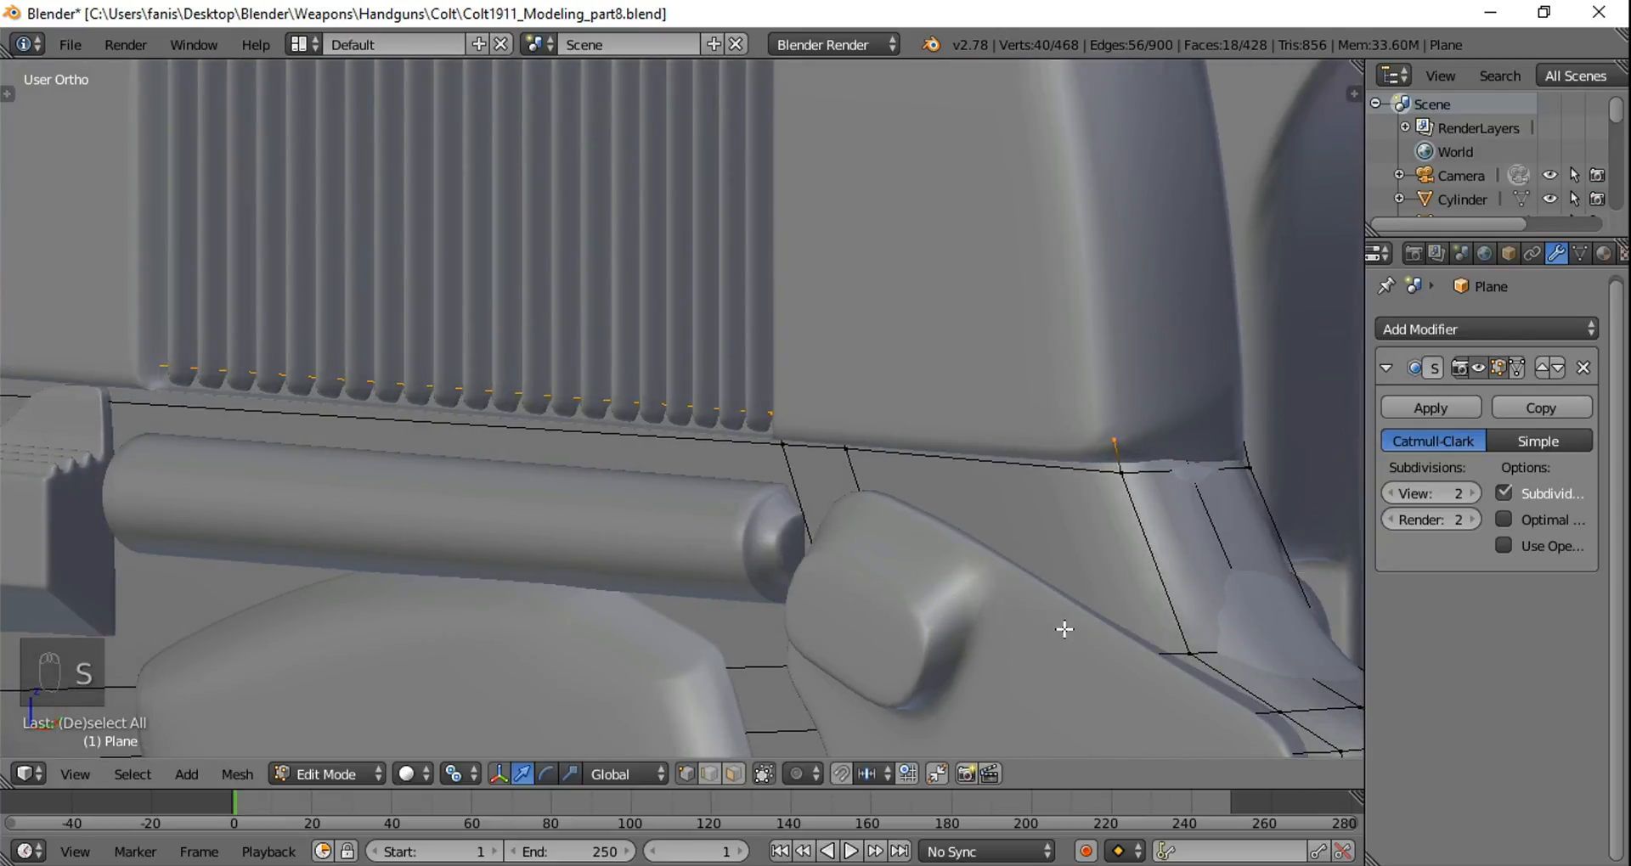
Step: Set the pivot to Median Point and scale the frame's selected upper vertices inward along Y, behind the serrations
click(459, 773)
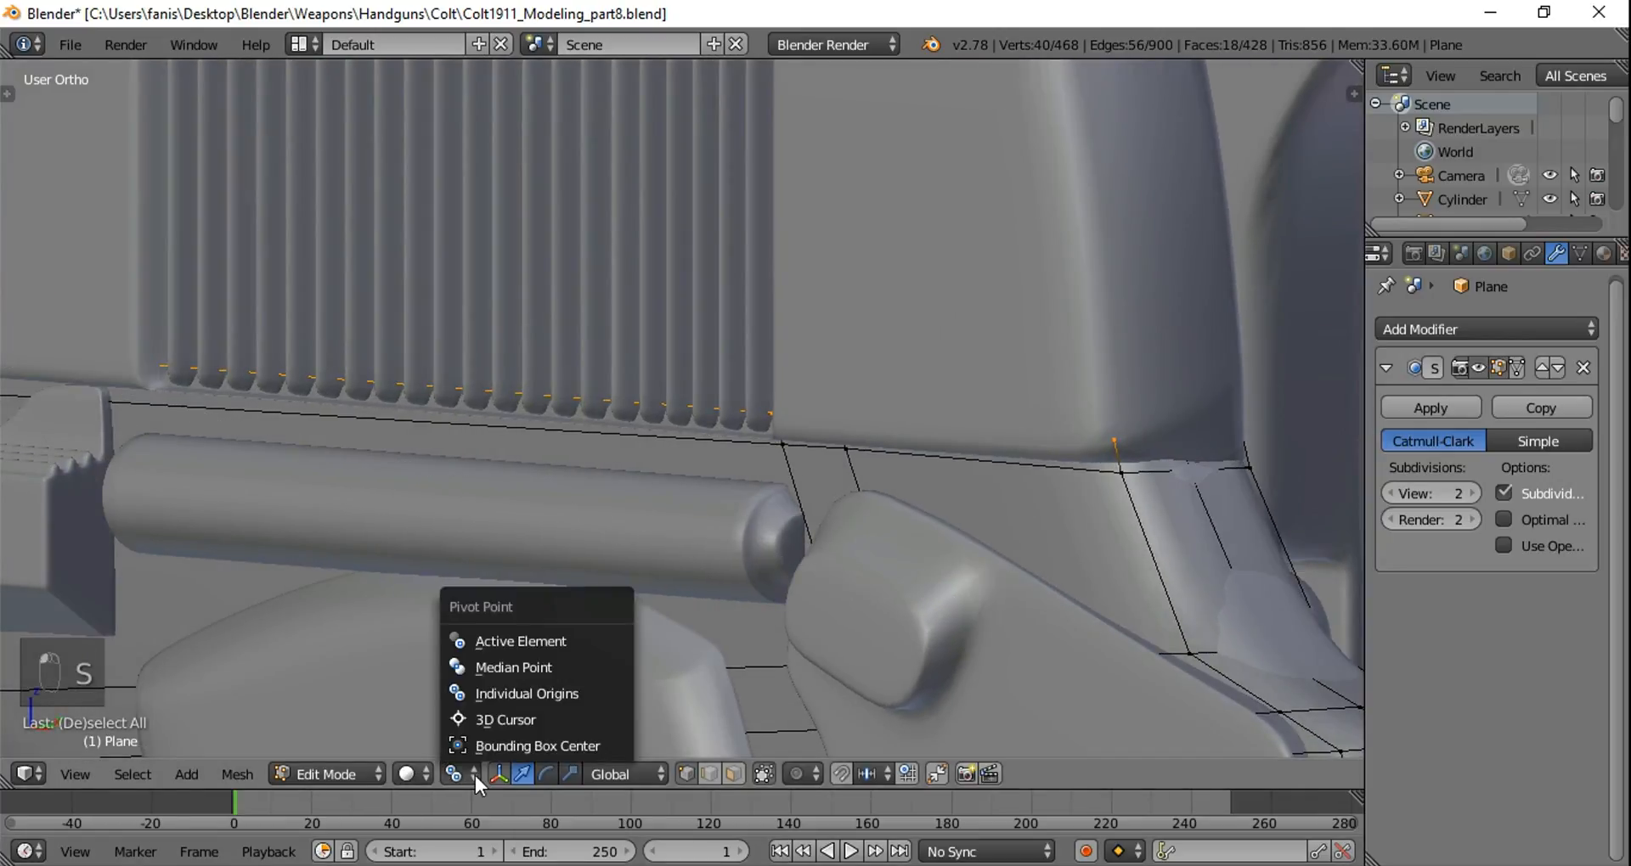
click(533, 666)
middle_drag(576, 579, 797, 544)
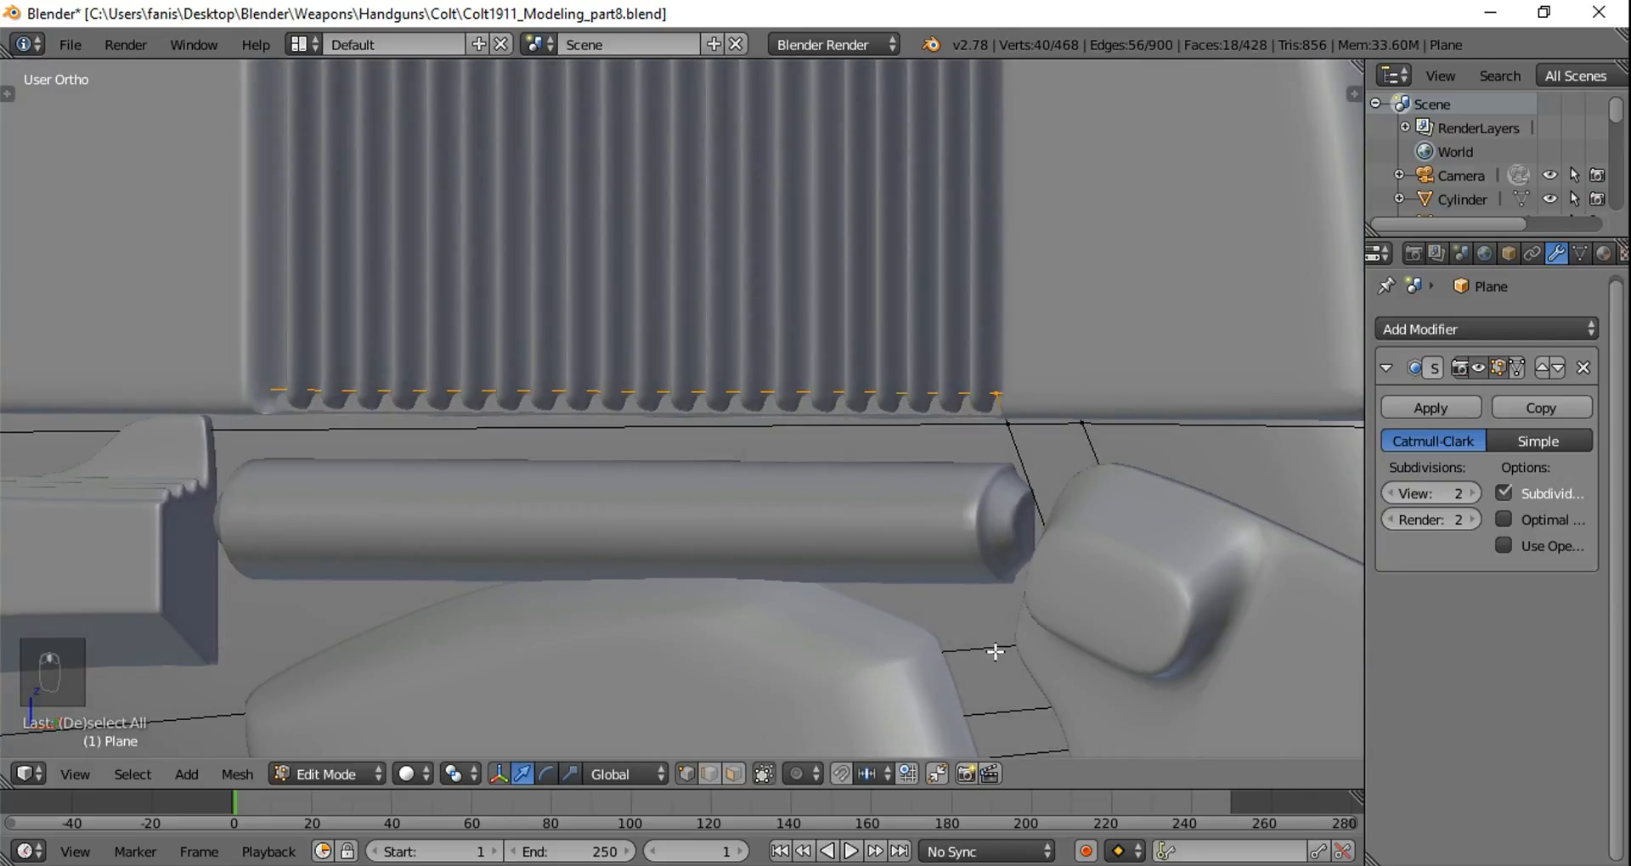
key(s)
key(y)
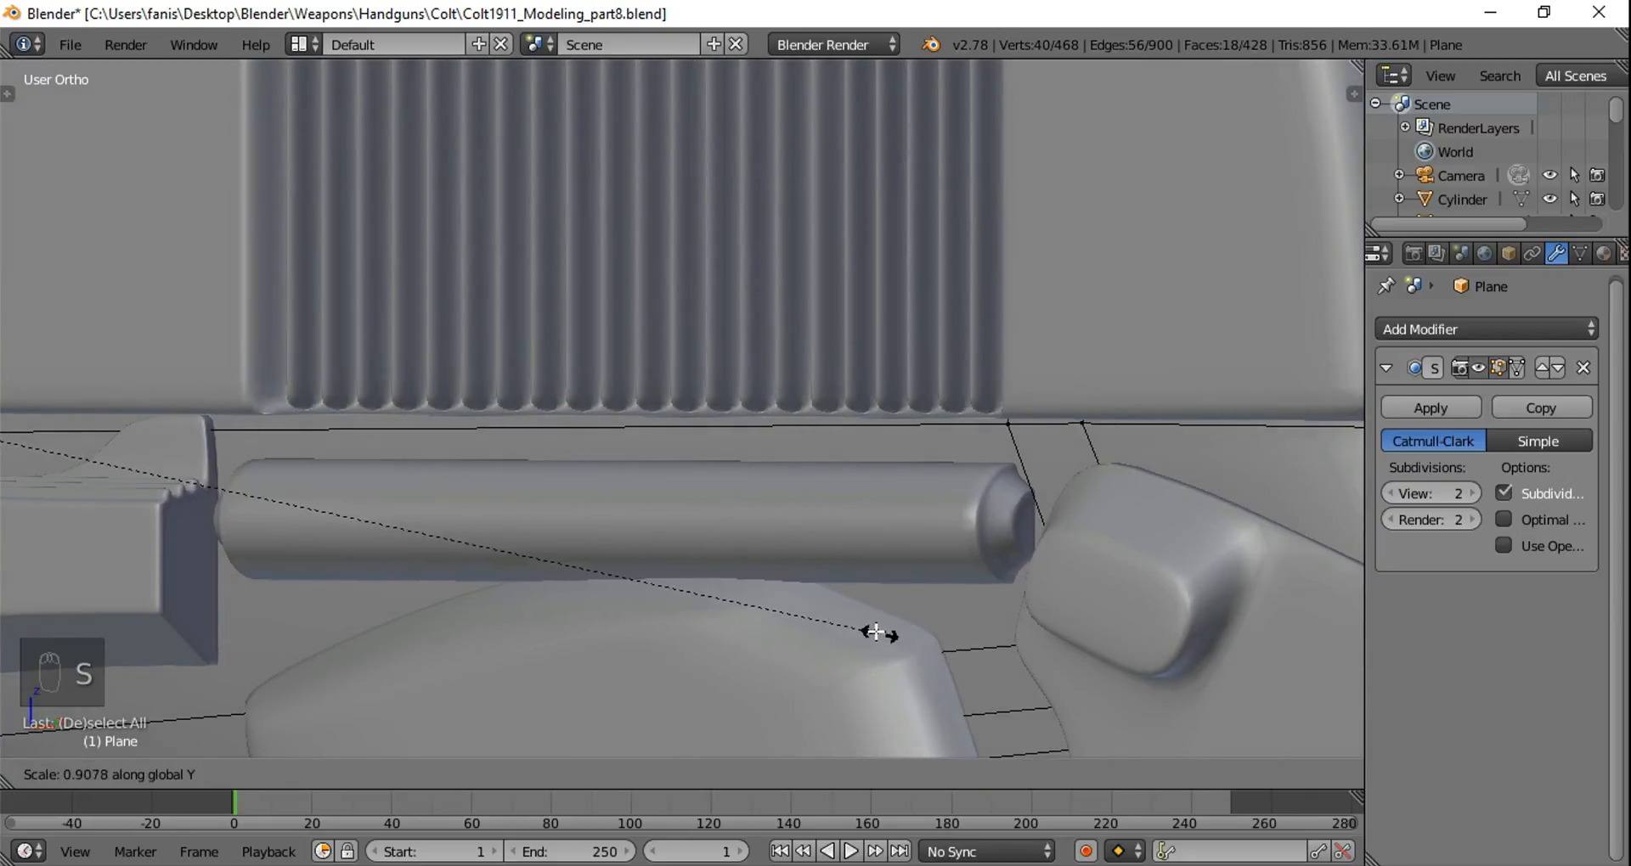
click(827, 624)
key(Tab)
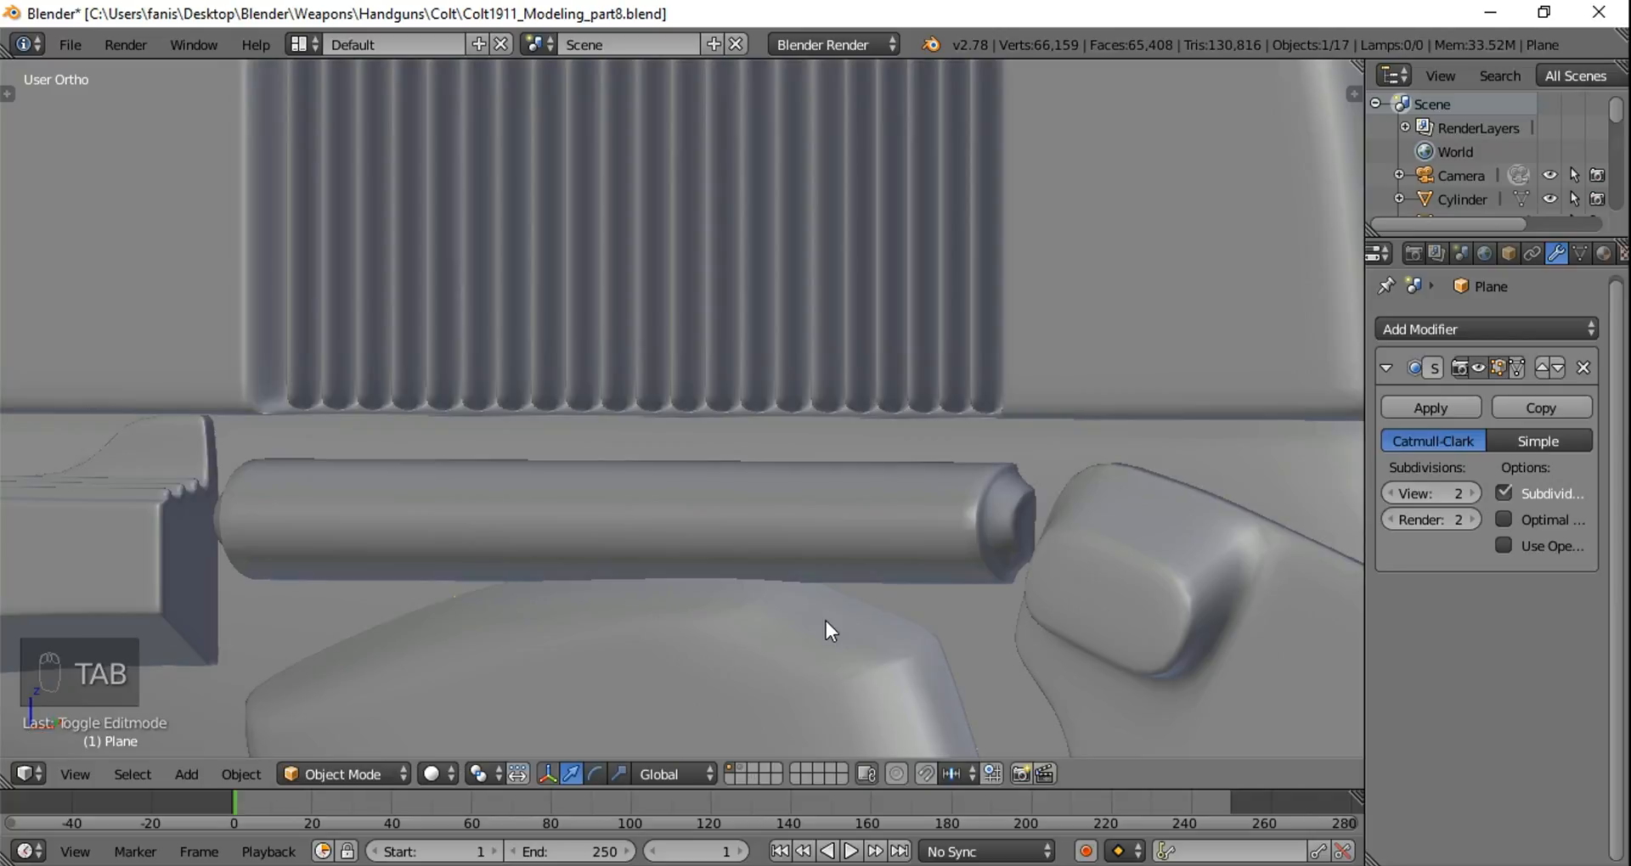
Step: Examine the serrations' lower ends and the frame from several angles with nothing selected, ending in the front view
middle_drag(585, 435, 641, 415)
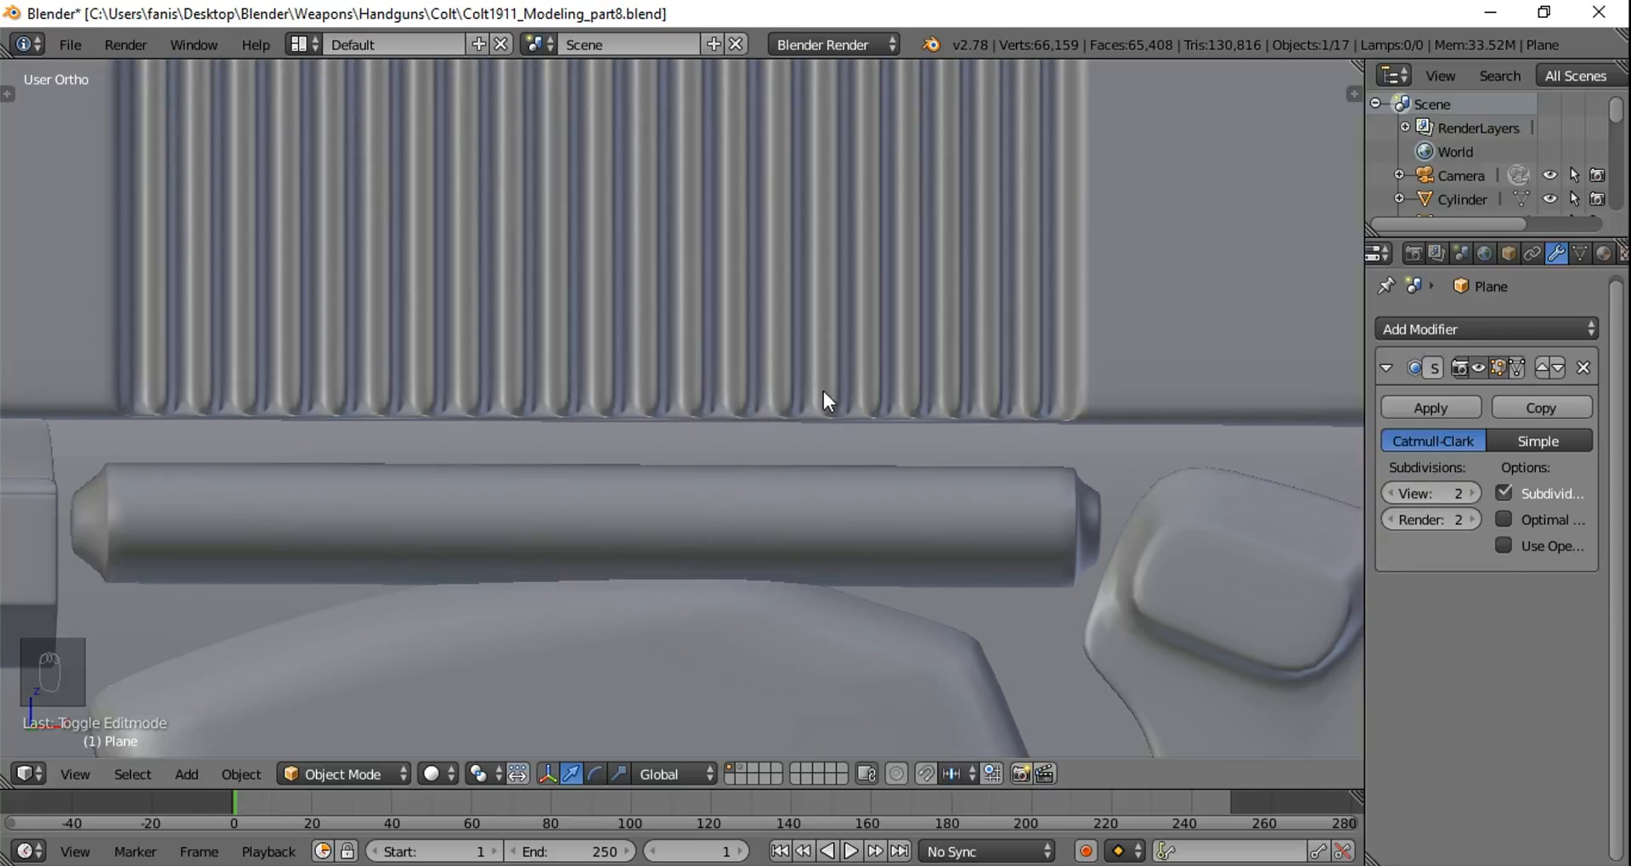
mouse_move(957, 477)
middle_down()
mouse_move(808, 484)
mouse_move(790, 506)
middle_up()
key(z)
key(z)
scroll(785, 487, down, 5)
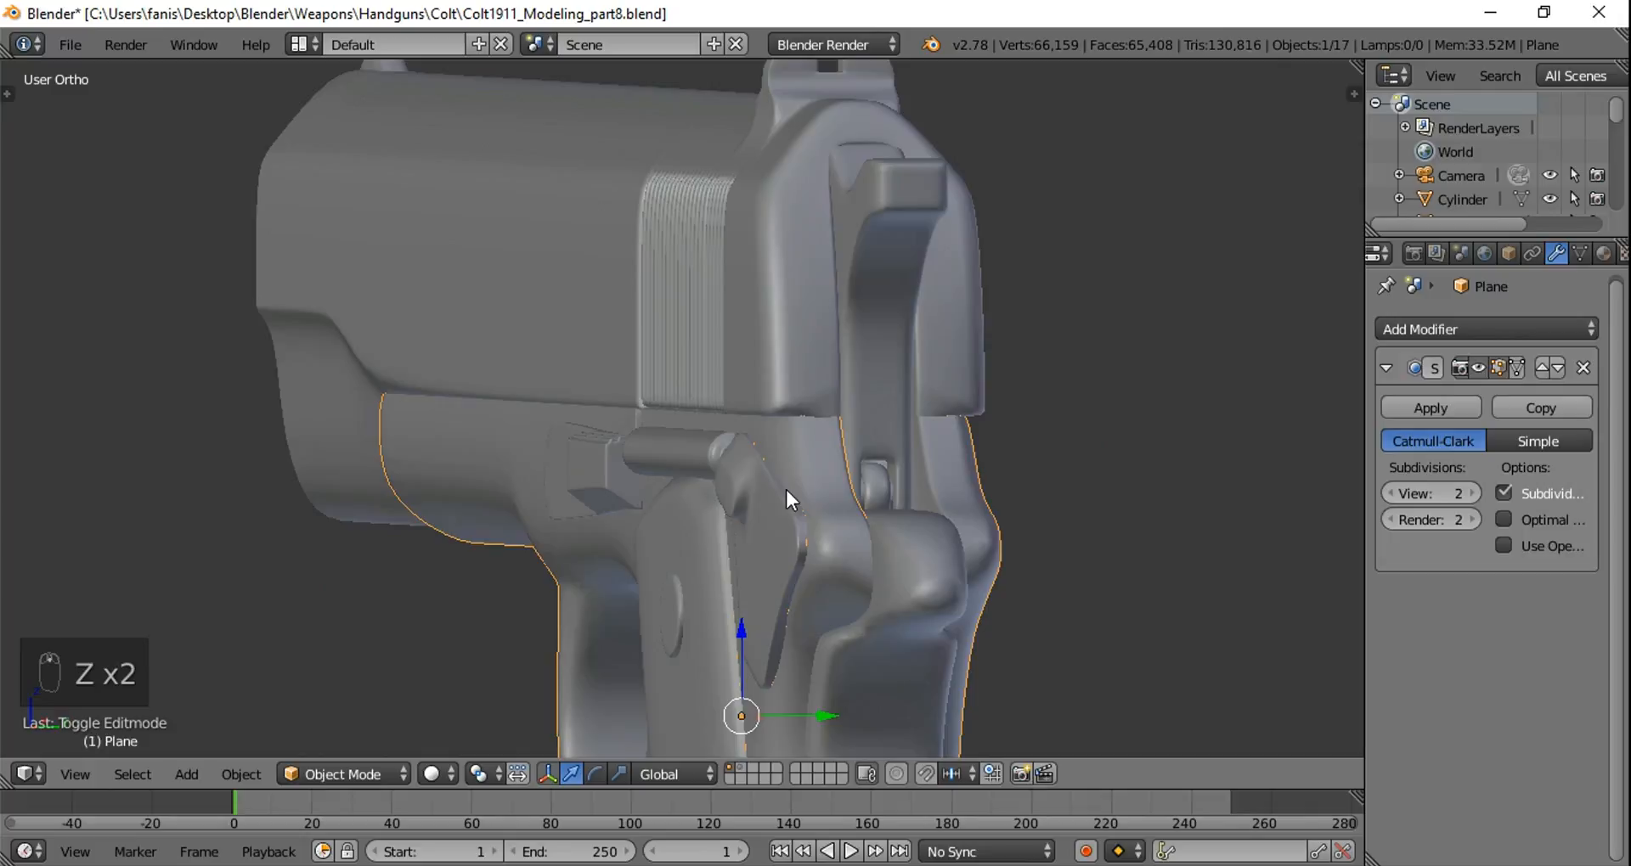
key(a)
middle_drag(784, 487, 903, 431)
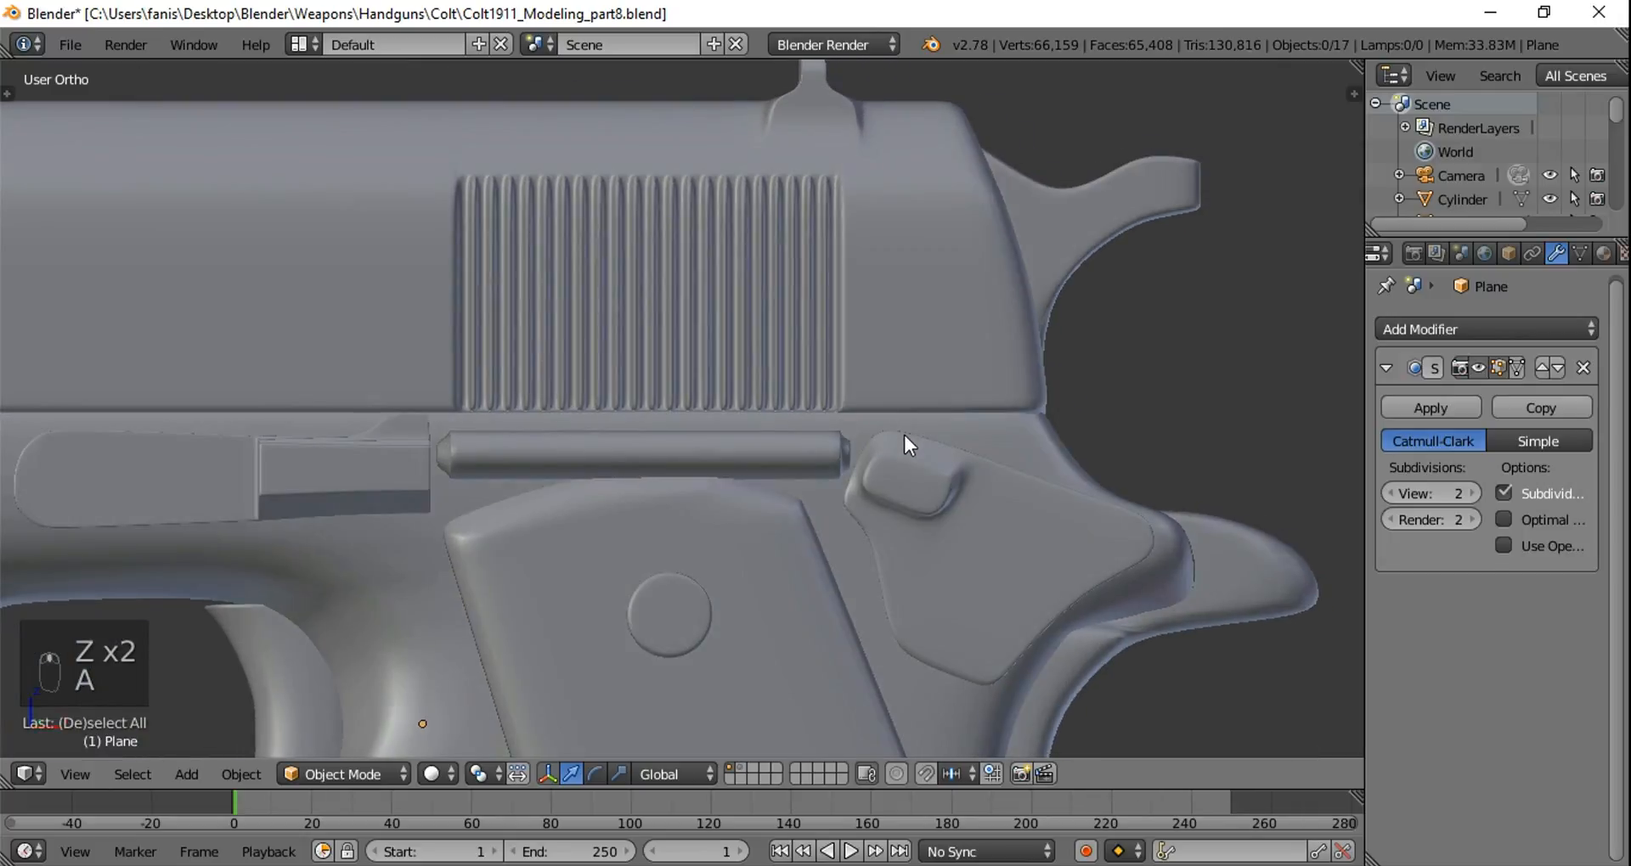
scroll(904, 433, up, 3)
key(KP_1)
scroll(1139, 465, down, 4)
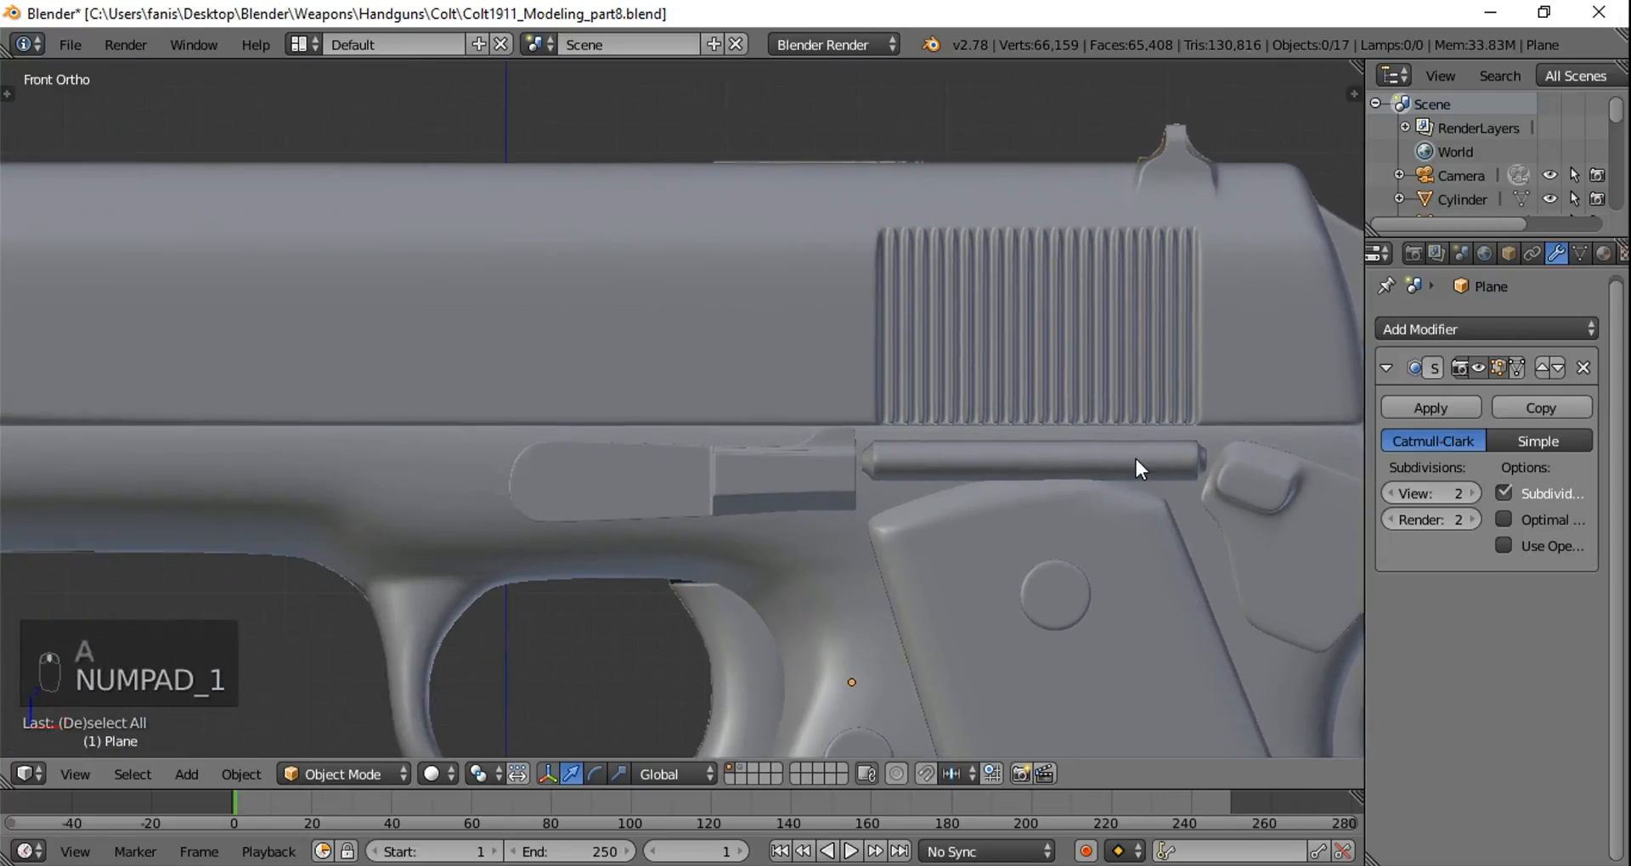
Step: Compare the slide's top edge with the reference photo in wireframe, and inspect the shaded pistol from the rear
key(z)
scroll(734, 319, up, 7)
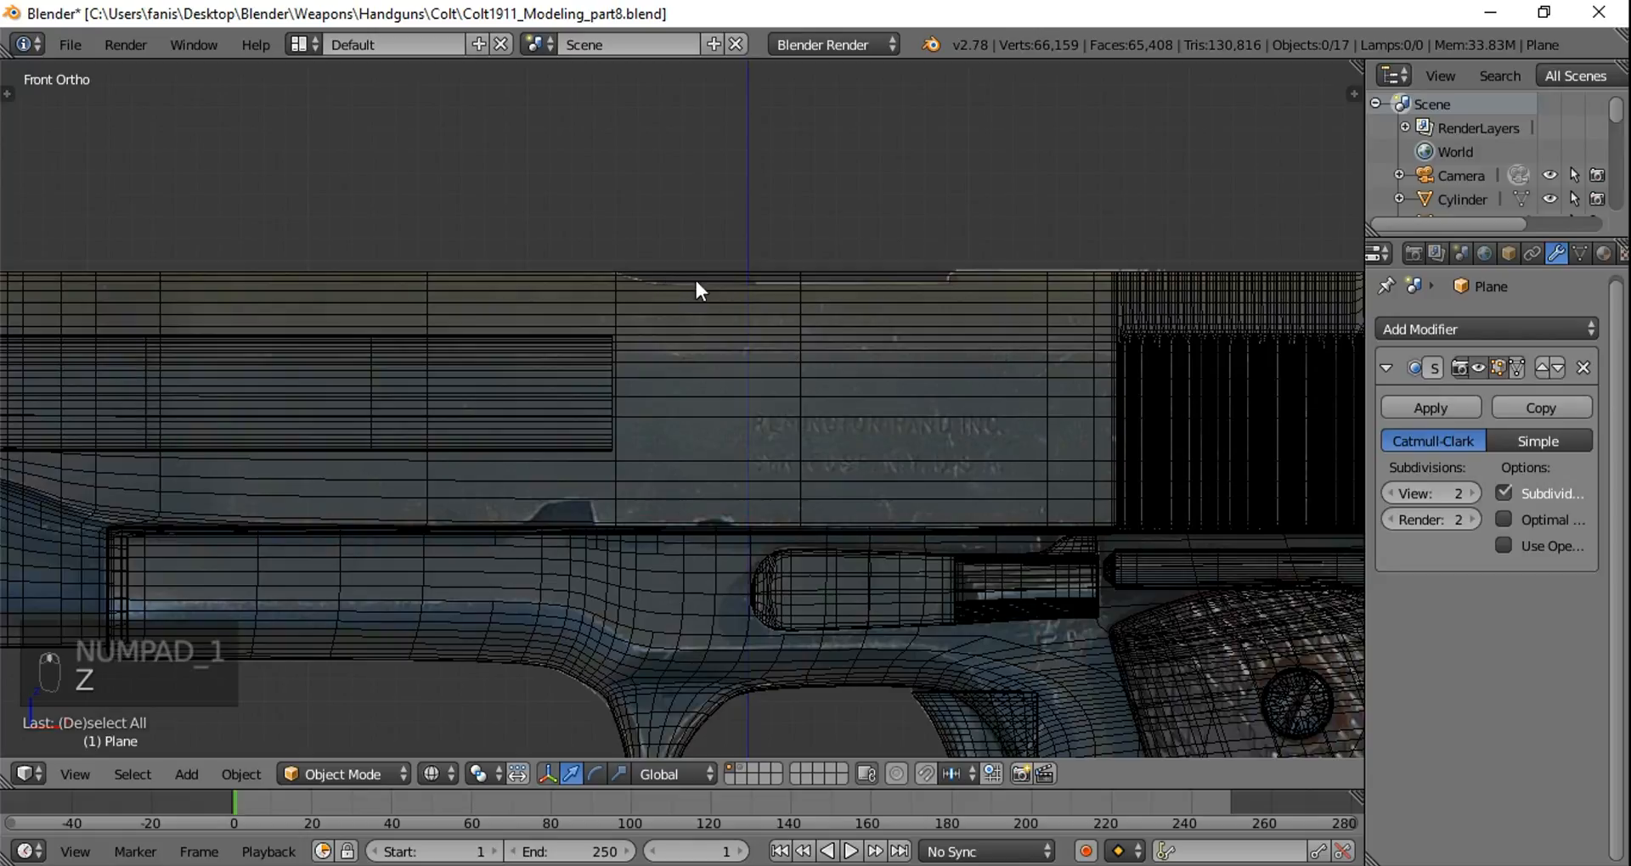
mouse_move(781, 282)
middle_down()
mouse_move(870, 284)
mouse_move(979, 372)
mouse_move(849, 427)
middle_up()
key(z)
middle_drag(983, 422, 863, 350)
scroll(862, 348, down, 2)
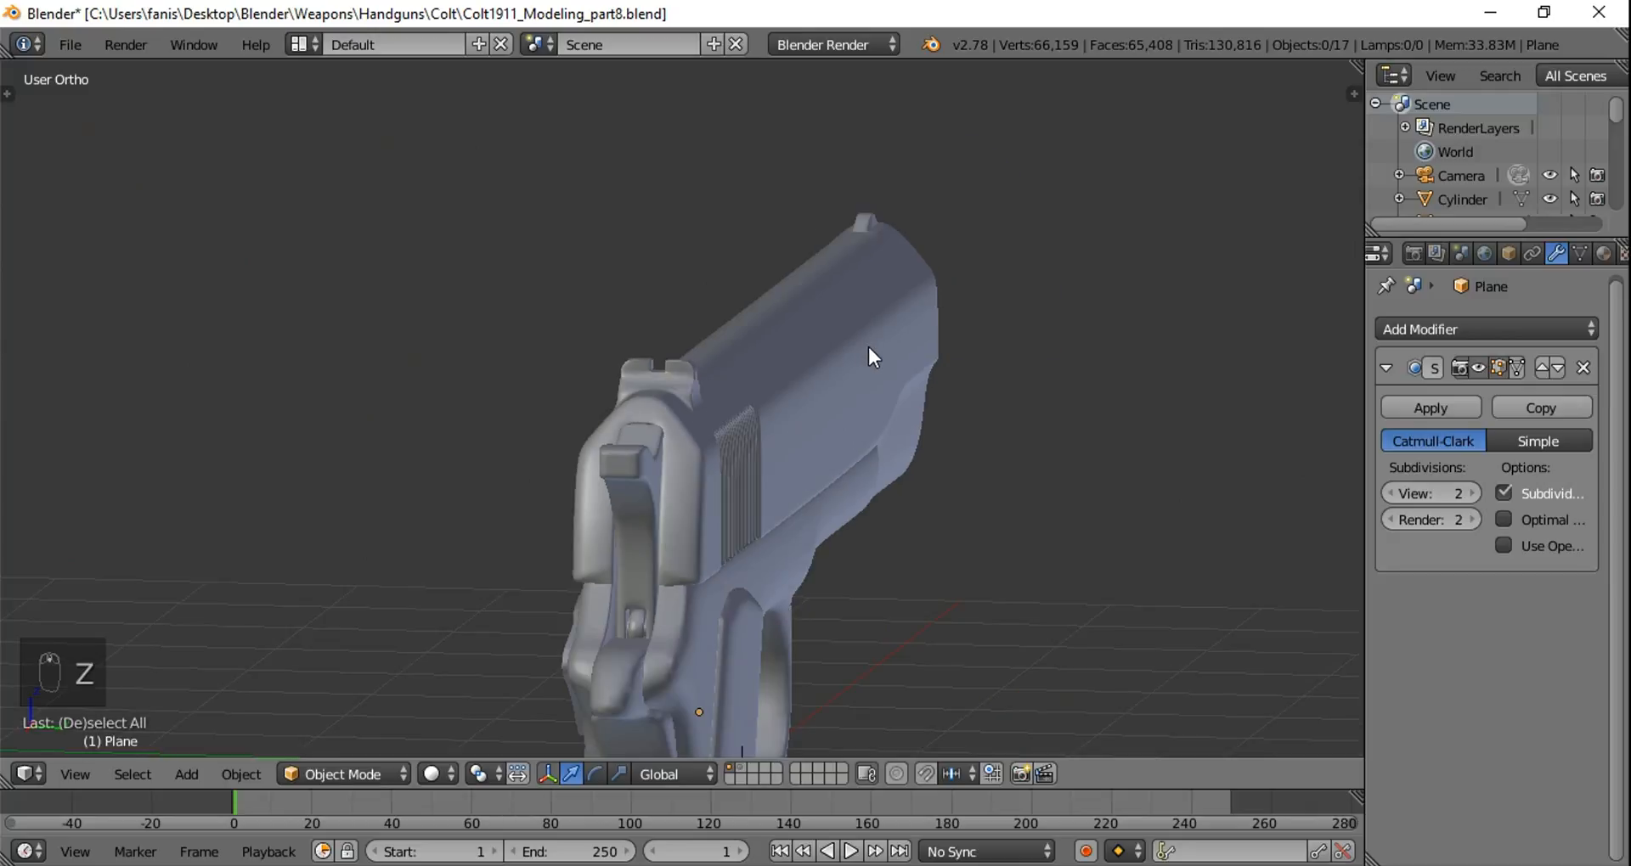
Step: Apply the slide's scale and its Mirror modifier
right_click(868, 345)
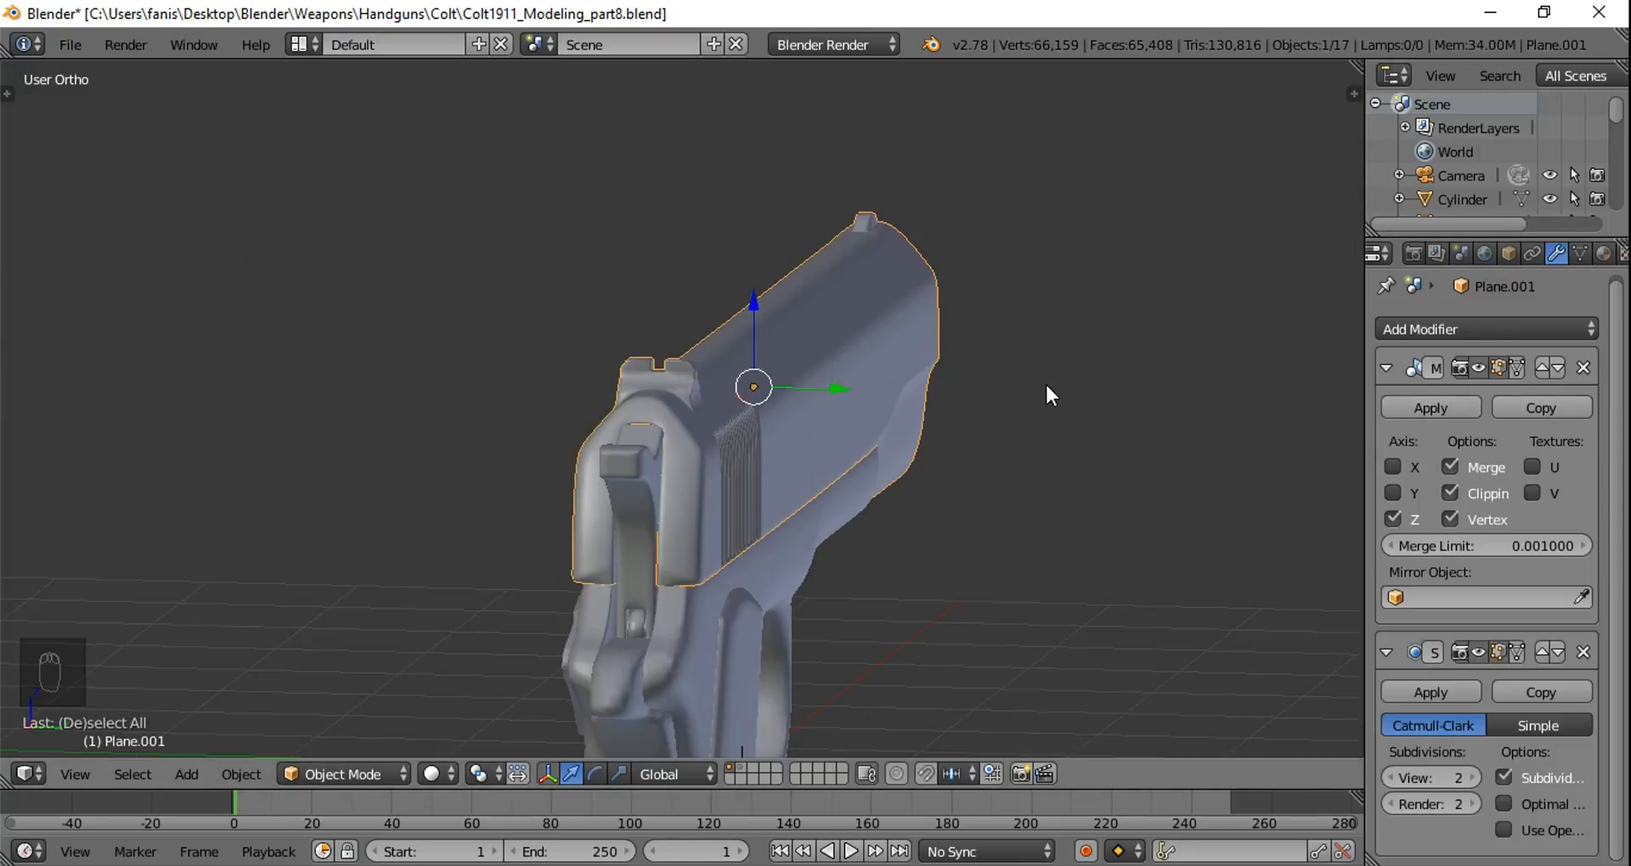
key(ctrl+a)
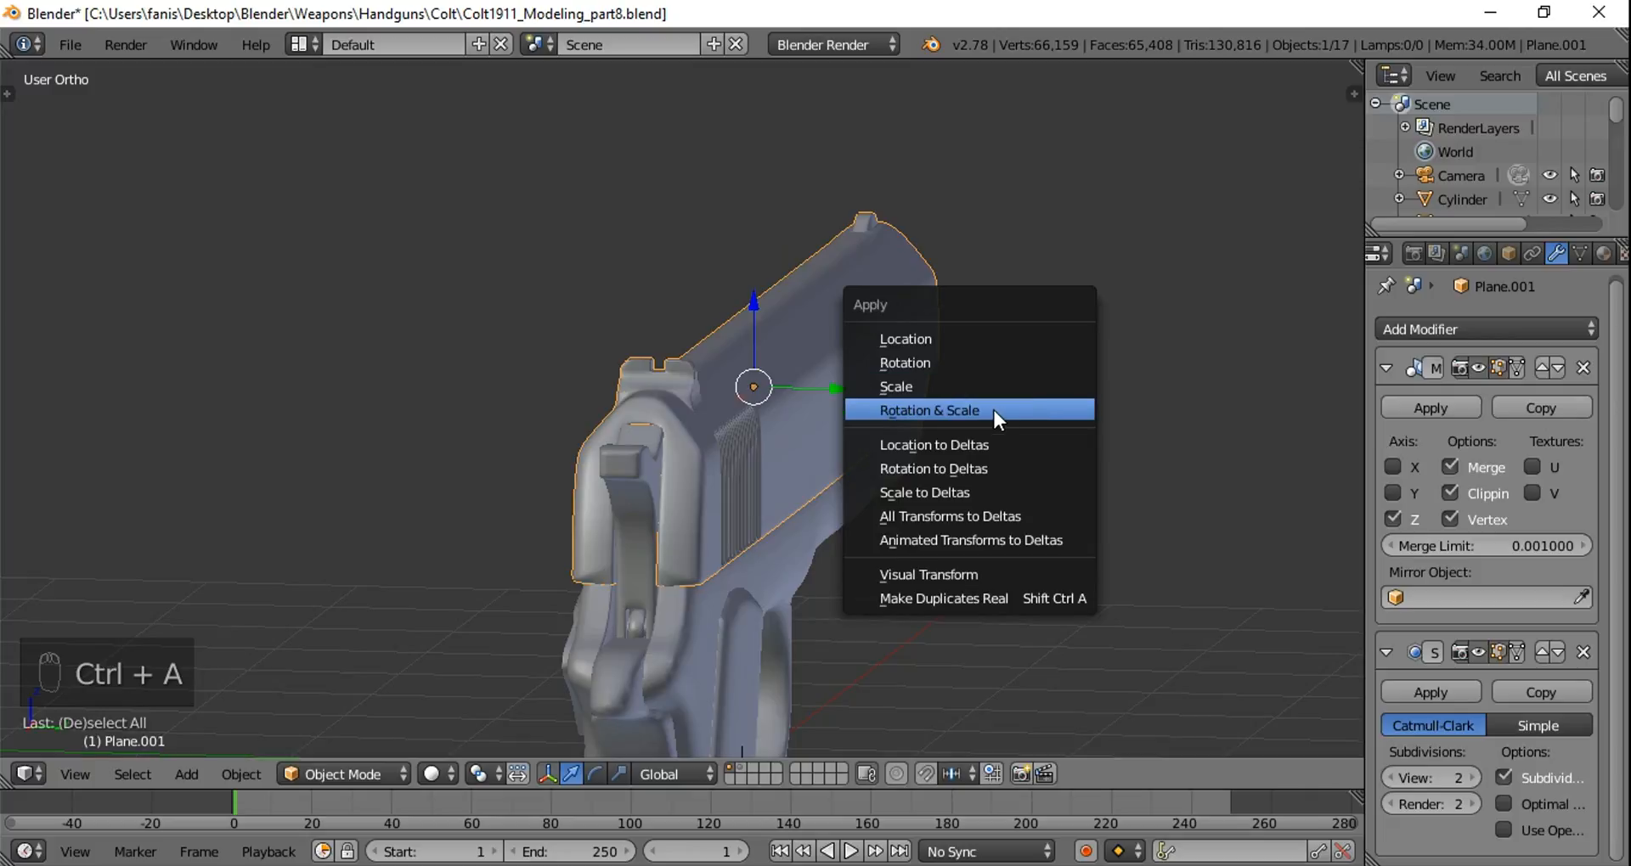
click(924, 386)
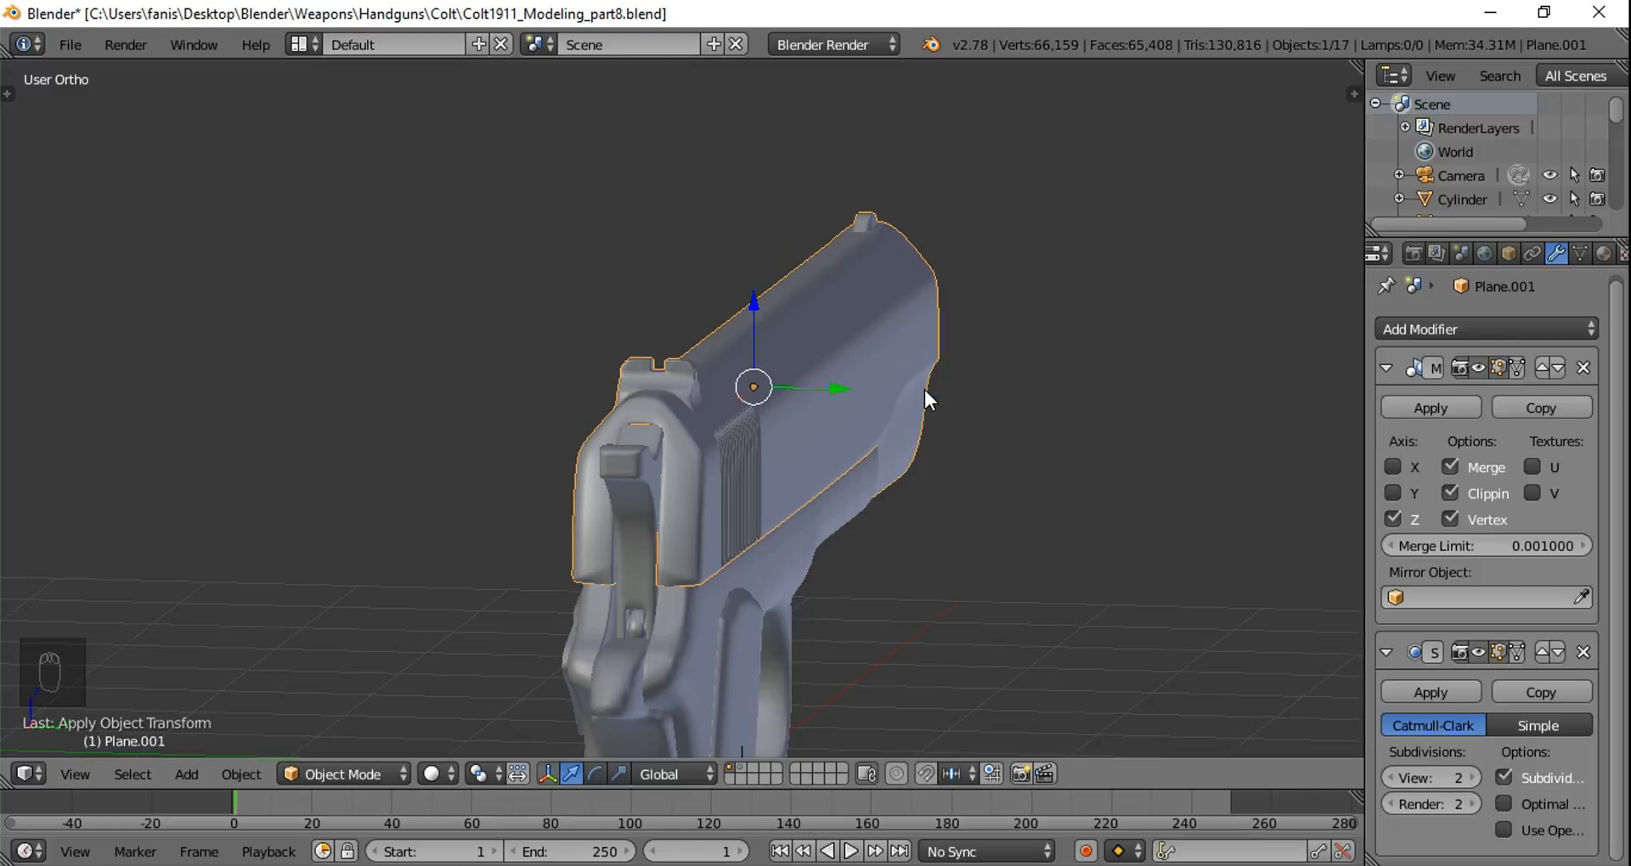
click(1431, 408)
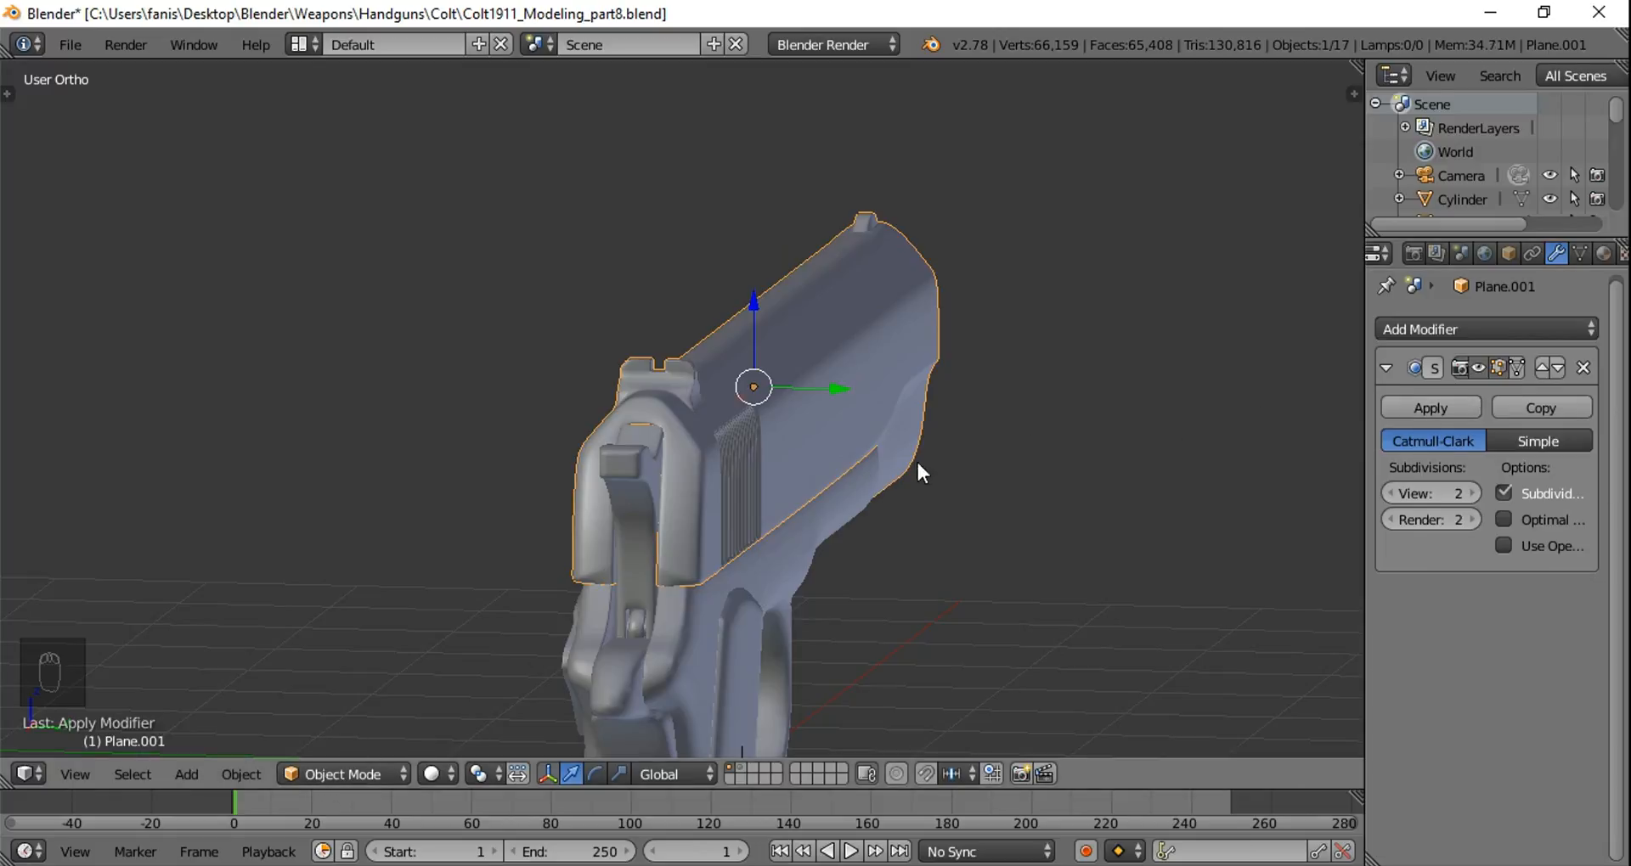
Step: Open the slide's mesh in edit mode, clear the selection and switch to face selection around its upper surface
scroll(874, 470, up, 8)
key(Tab)
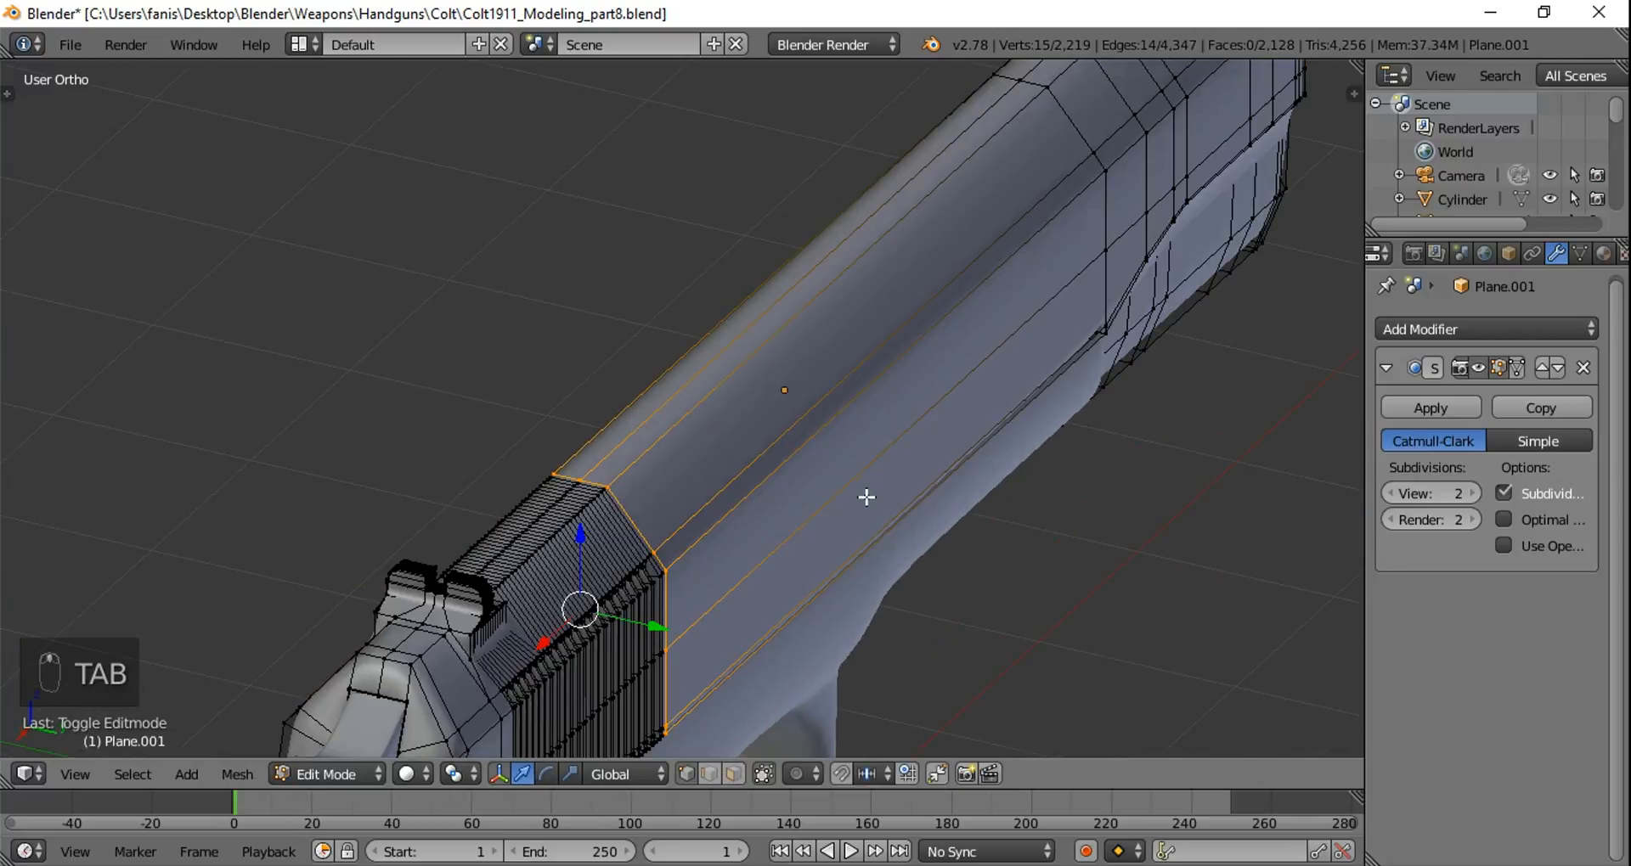
middle_drag(739, 456, 813, 446)
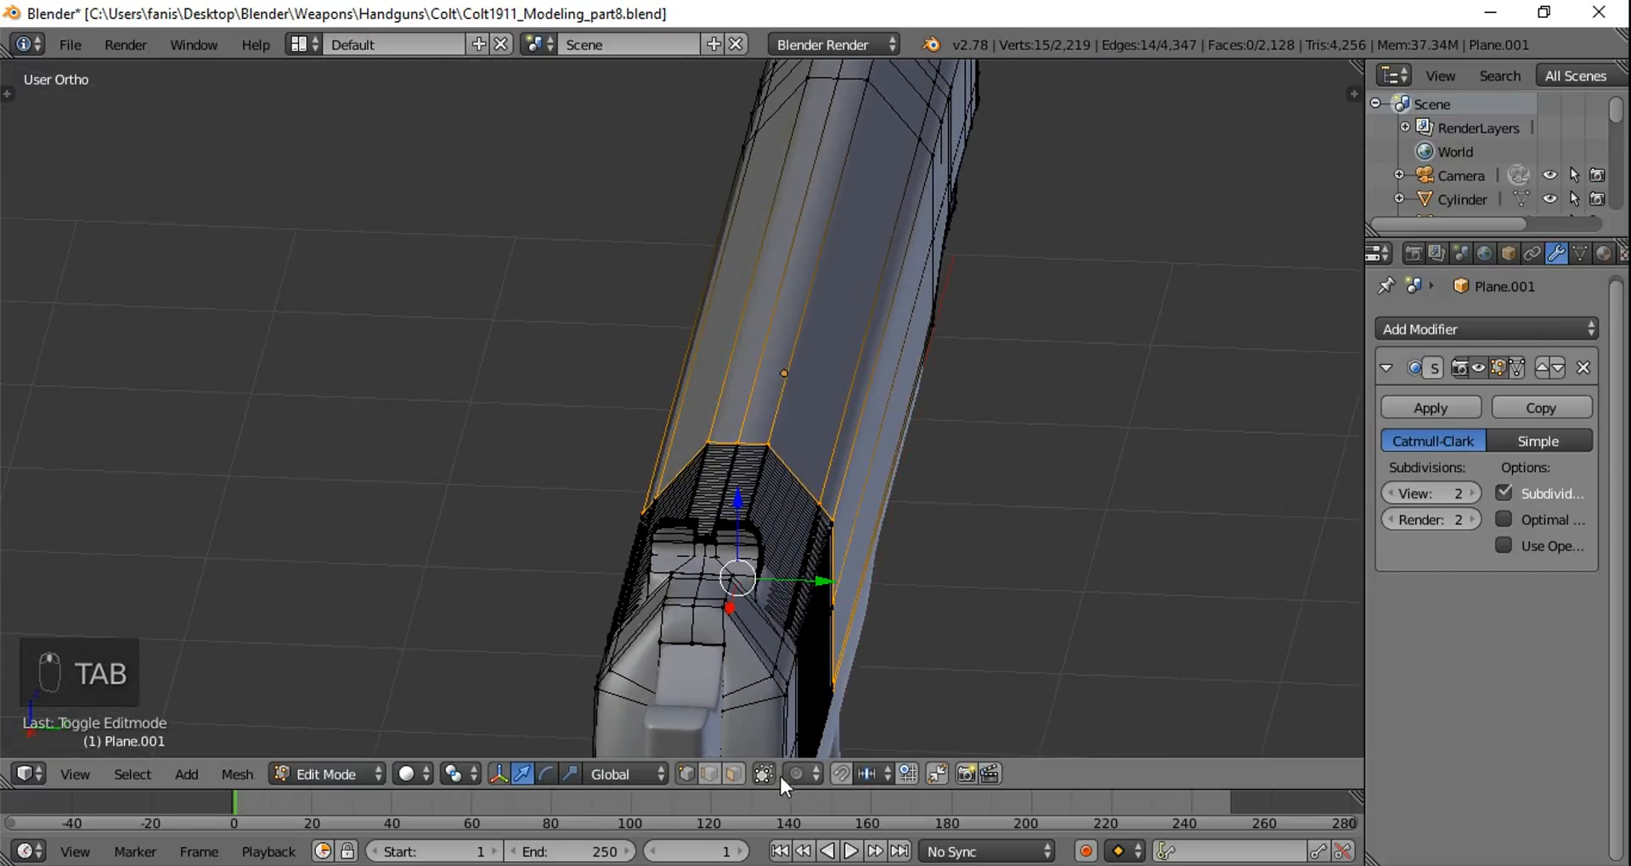
middle_drag(991, 521, 900, 490)
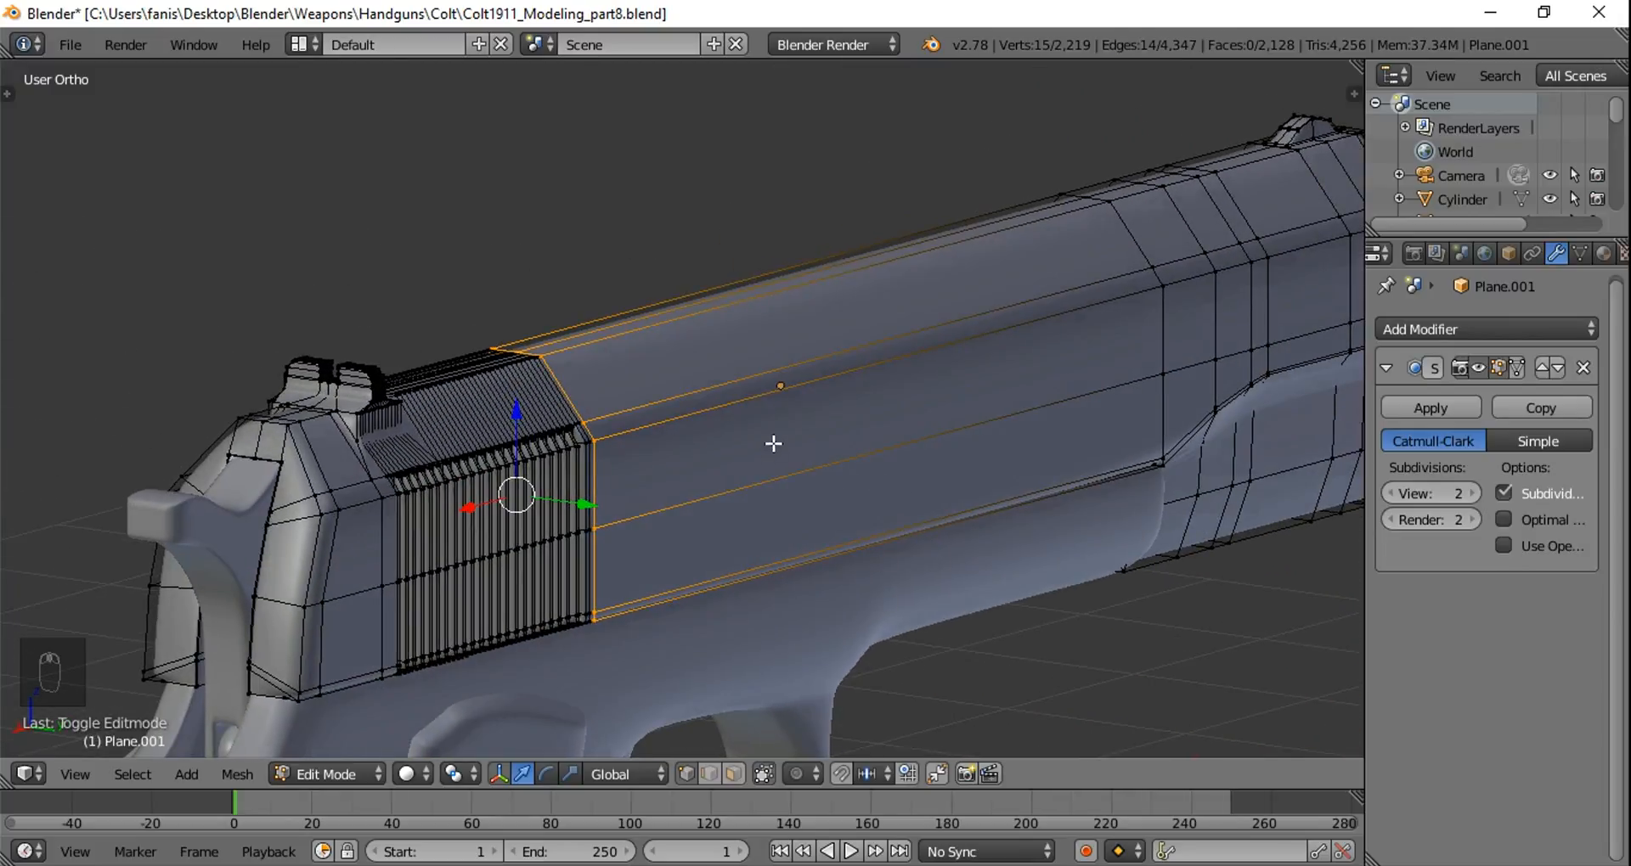
key(a)
middle_drag(764, 385, 840, 435)
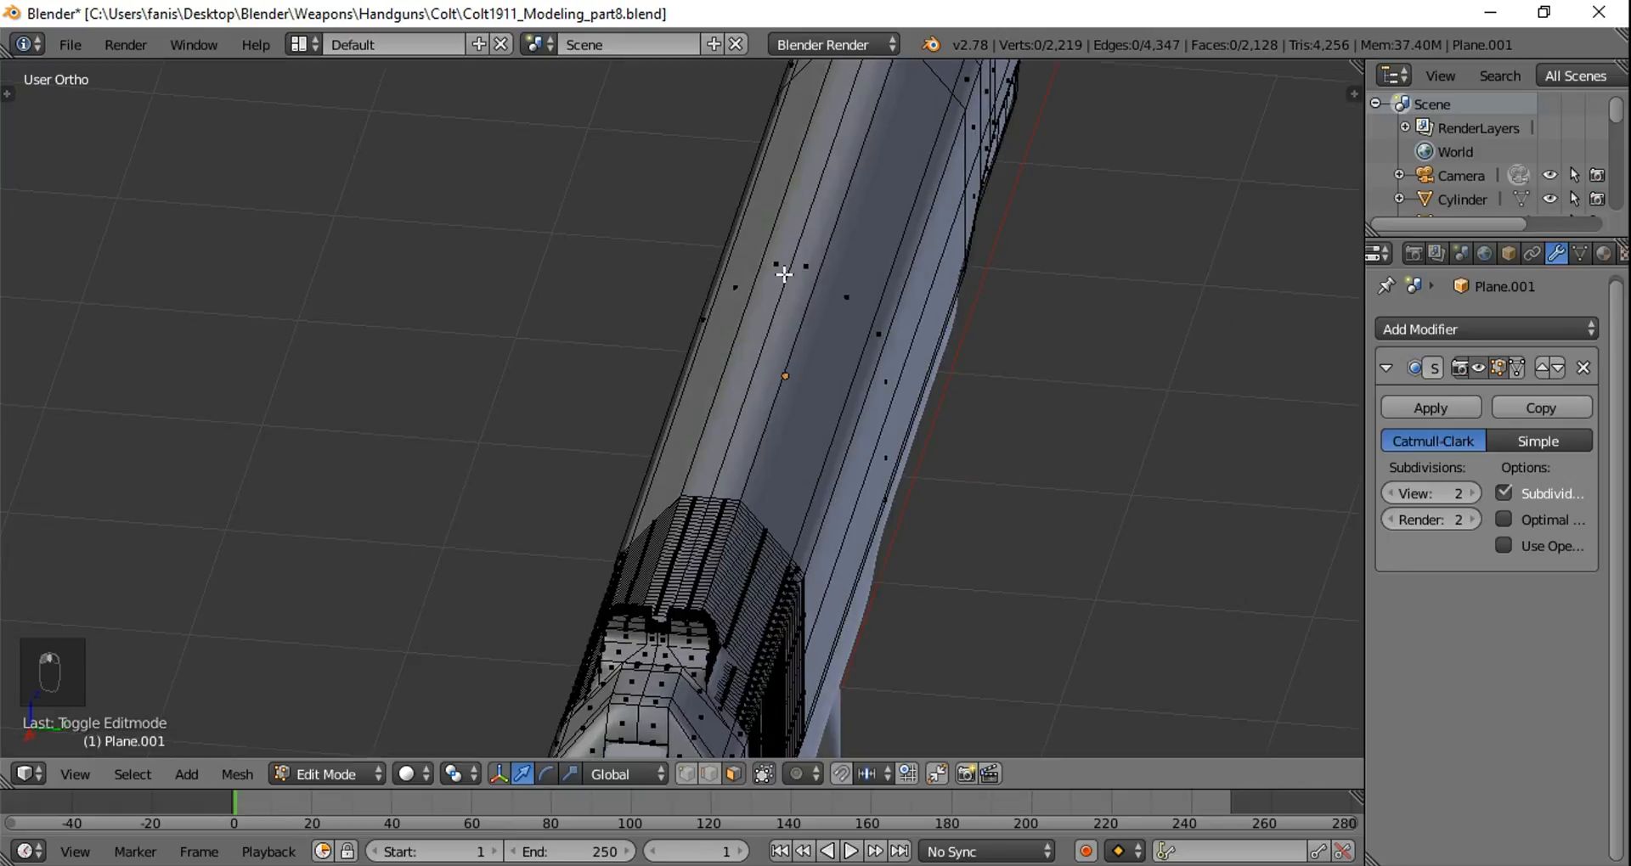
middle_drag(971, 330, 839, 356)
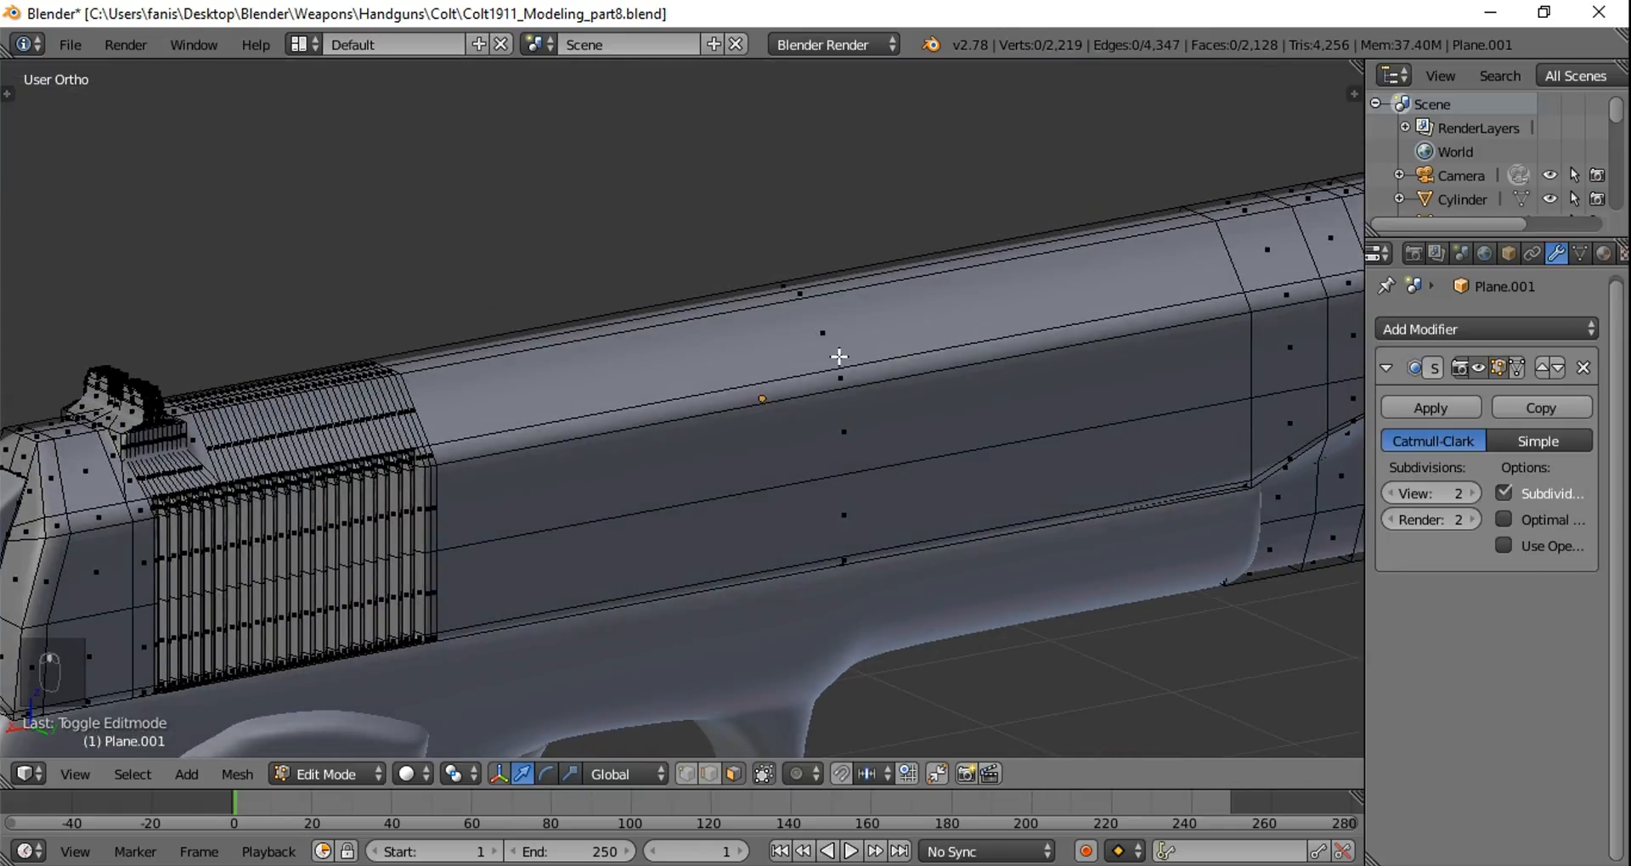
Step: Add two loop cuts across the slide, aligned with the front and rear ends of the ejection port in the reference photo
key(KP_1)
key(z)
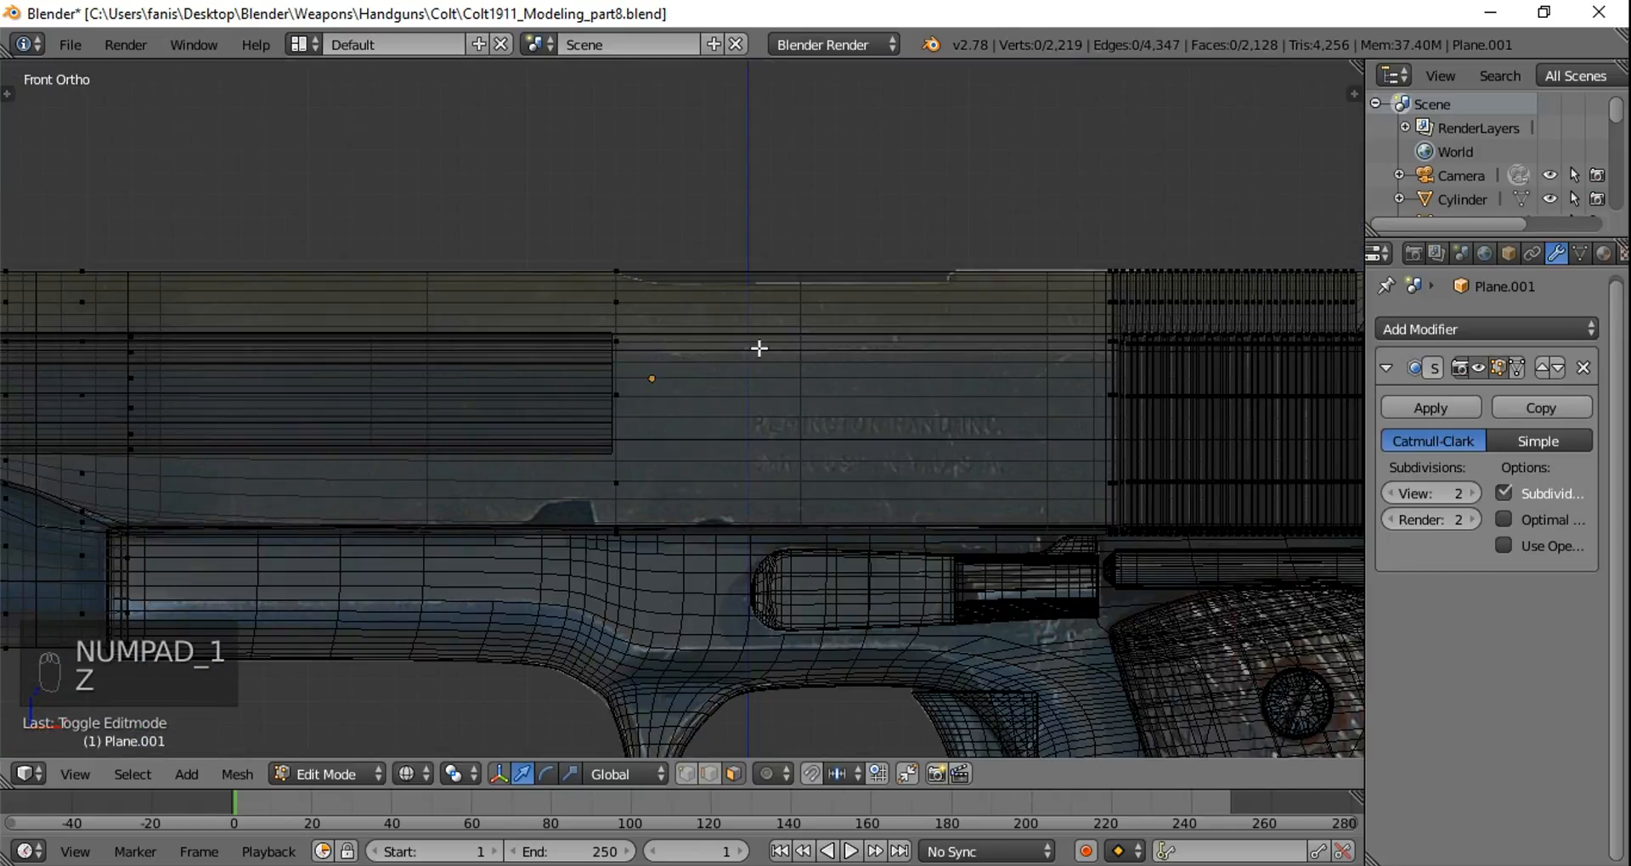
key(ctrl+r)
click(622, 311)
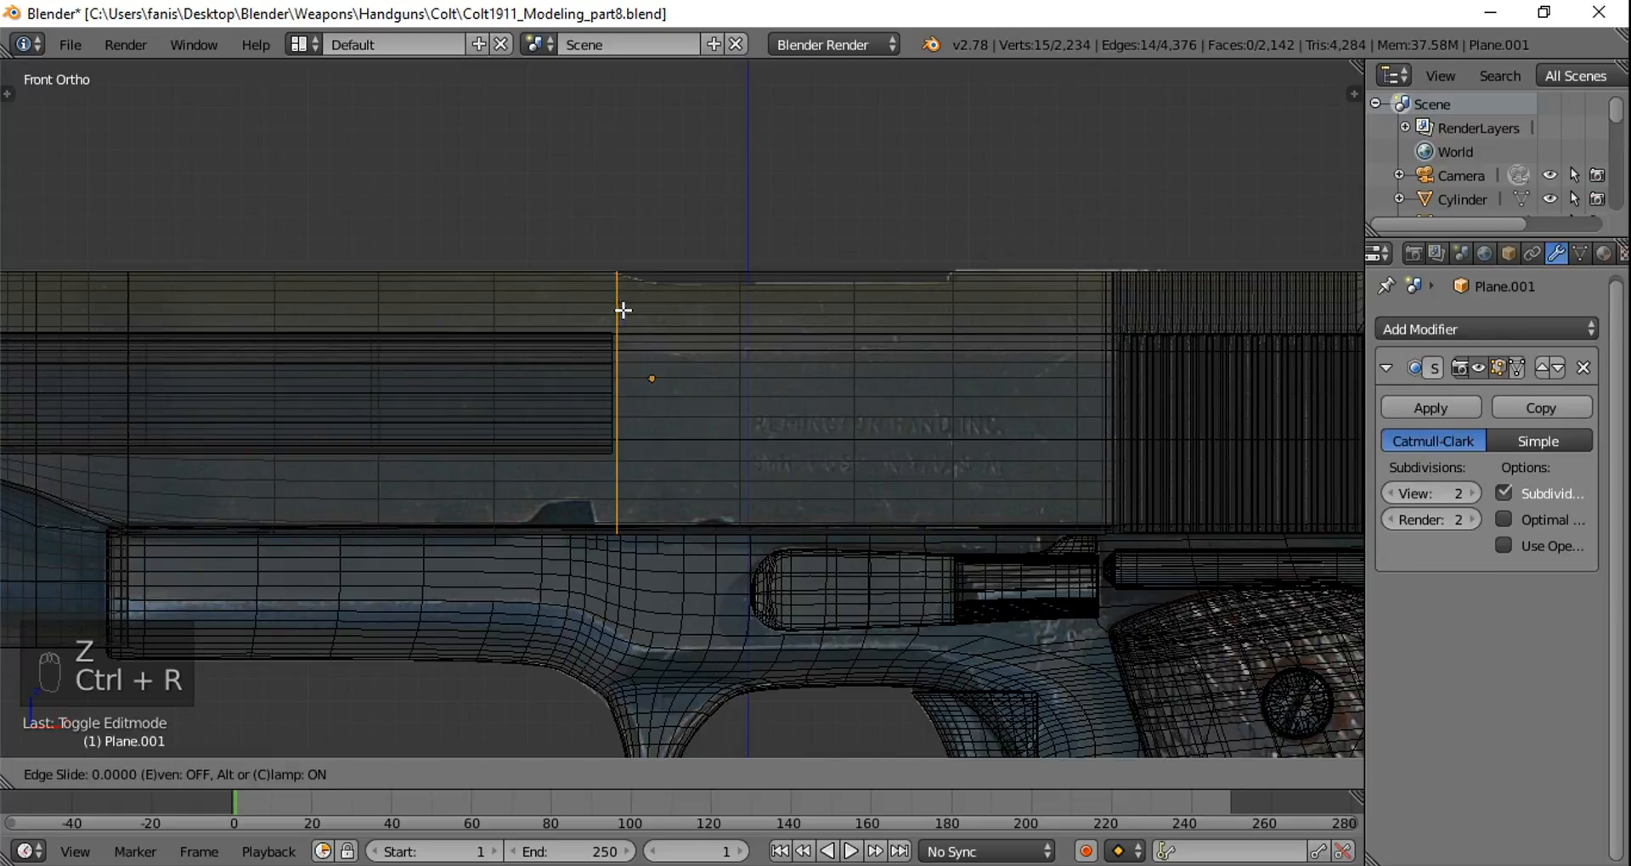
click(620, 311)
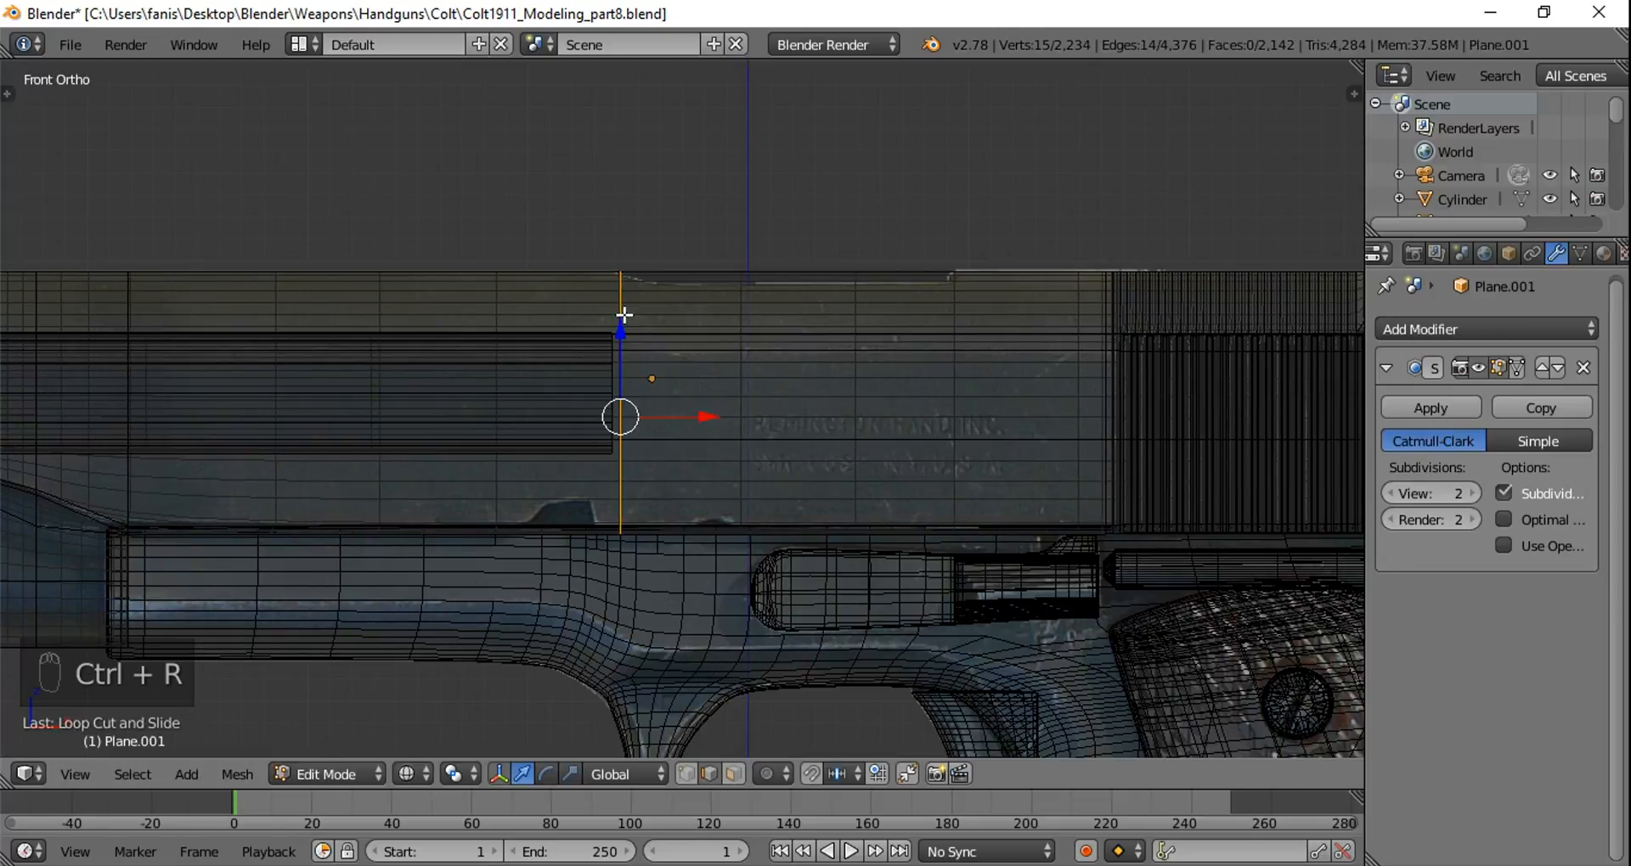
key(ctrl+r)
click(974, 291)
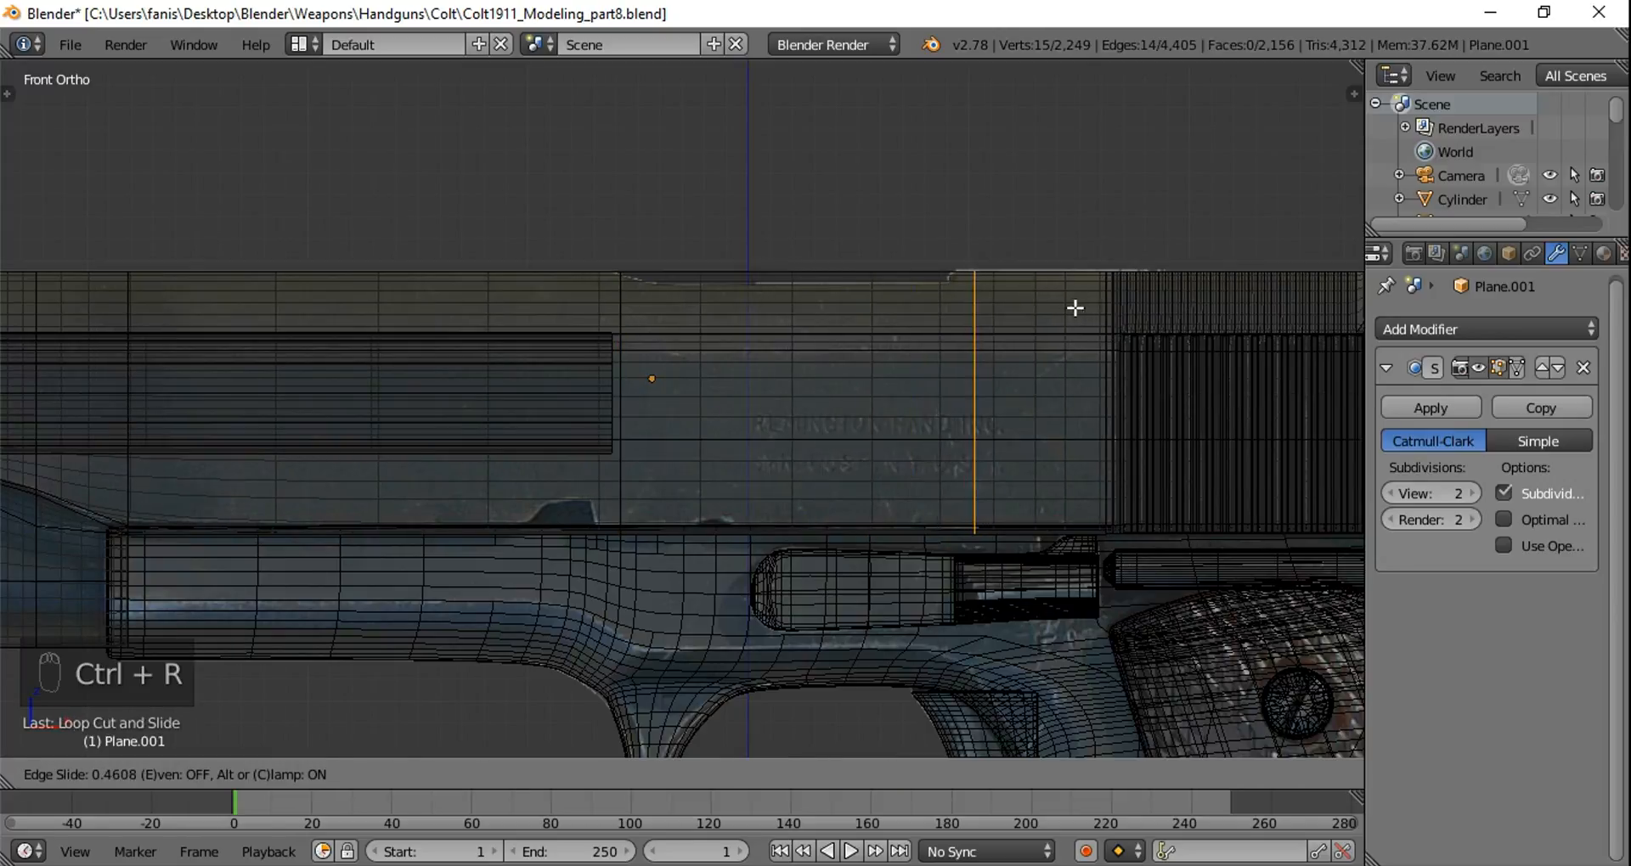
click(1064, 308)
Step: Delete the four adjoining upper faces between the two new loops to open the ejection port in the slide
middle_drag(1064, 307, 725, 438)
key(z)
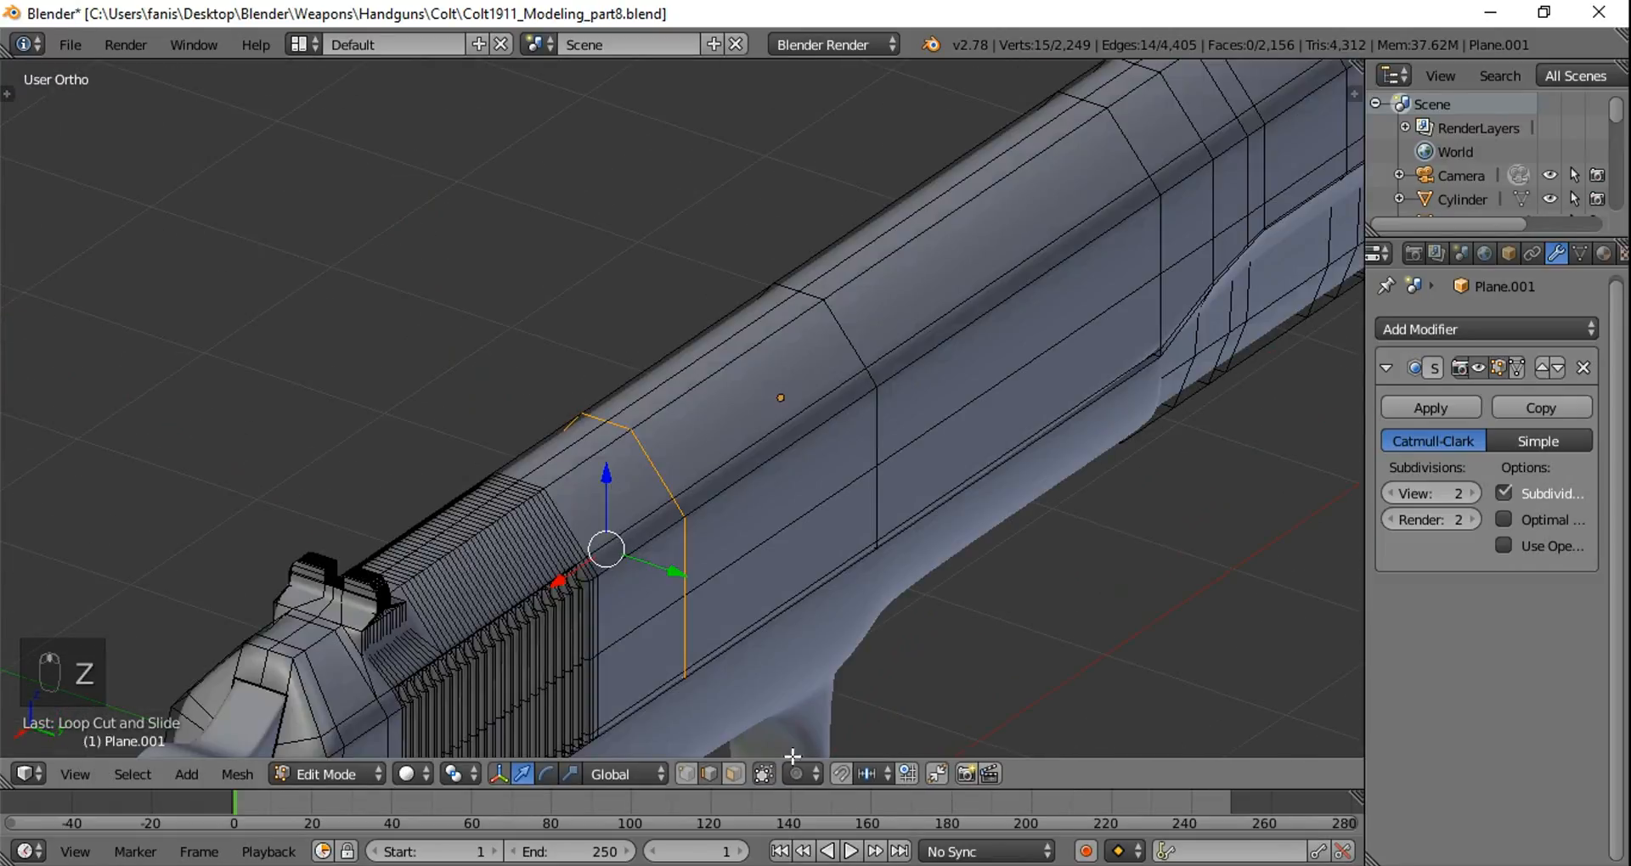
click(735, 774)
right_click(702, 358)
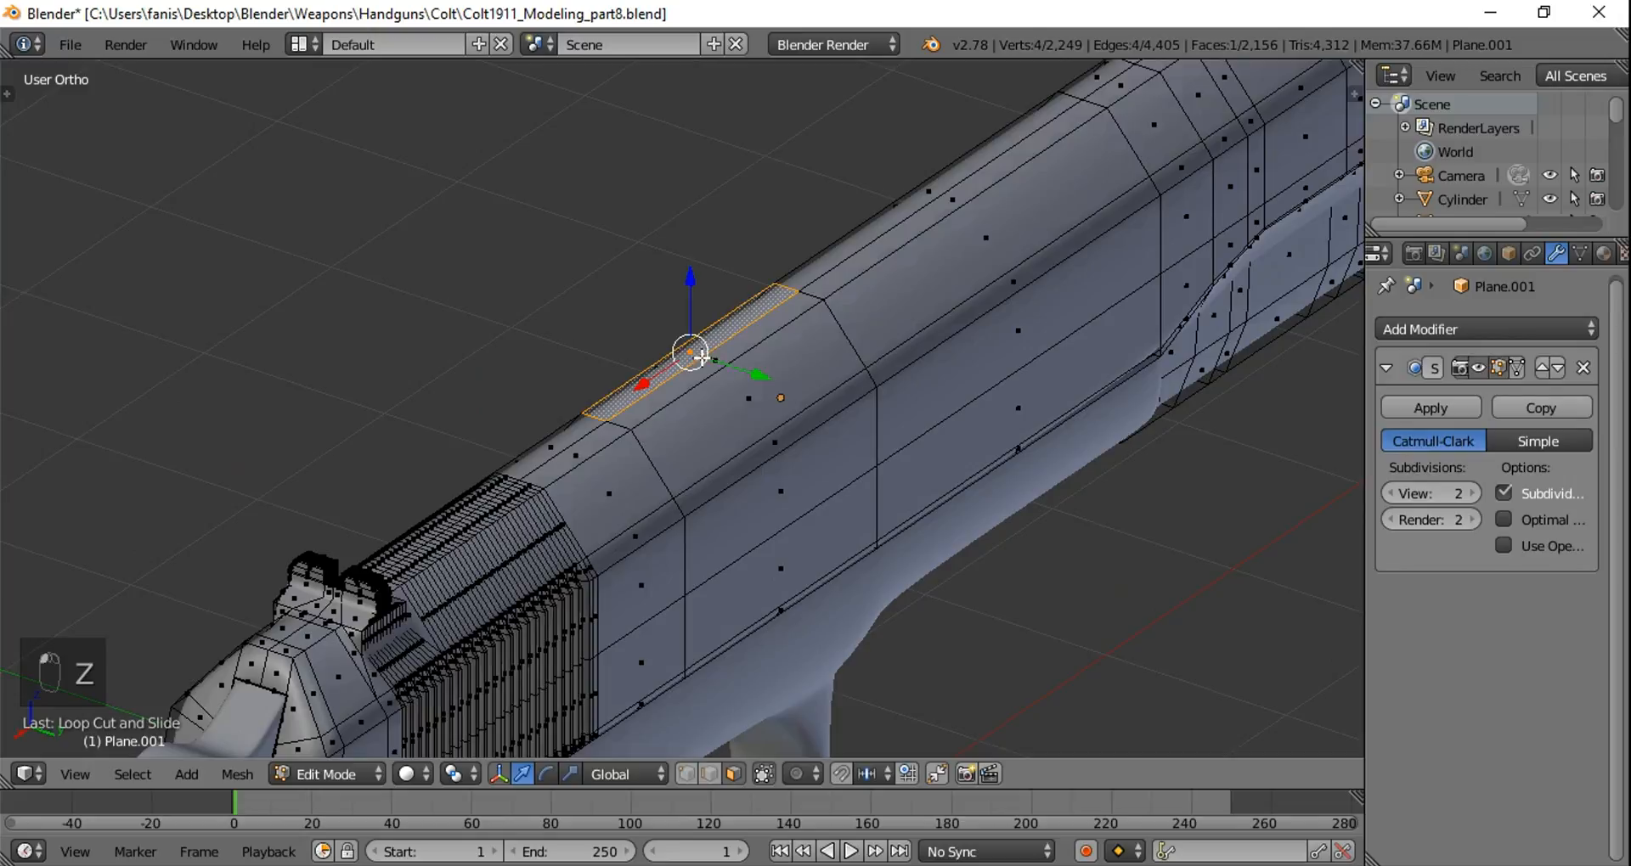
shift+right_click(694, 403)
shift+right_click(718, 426)
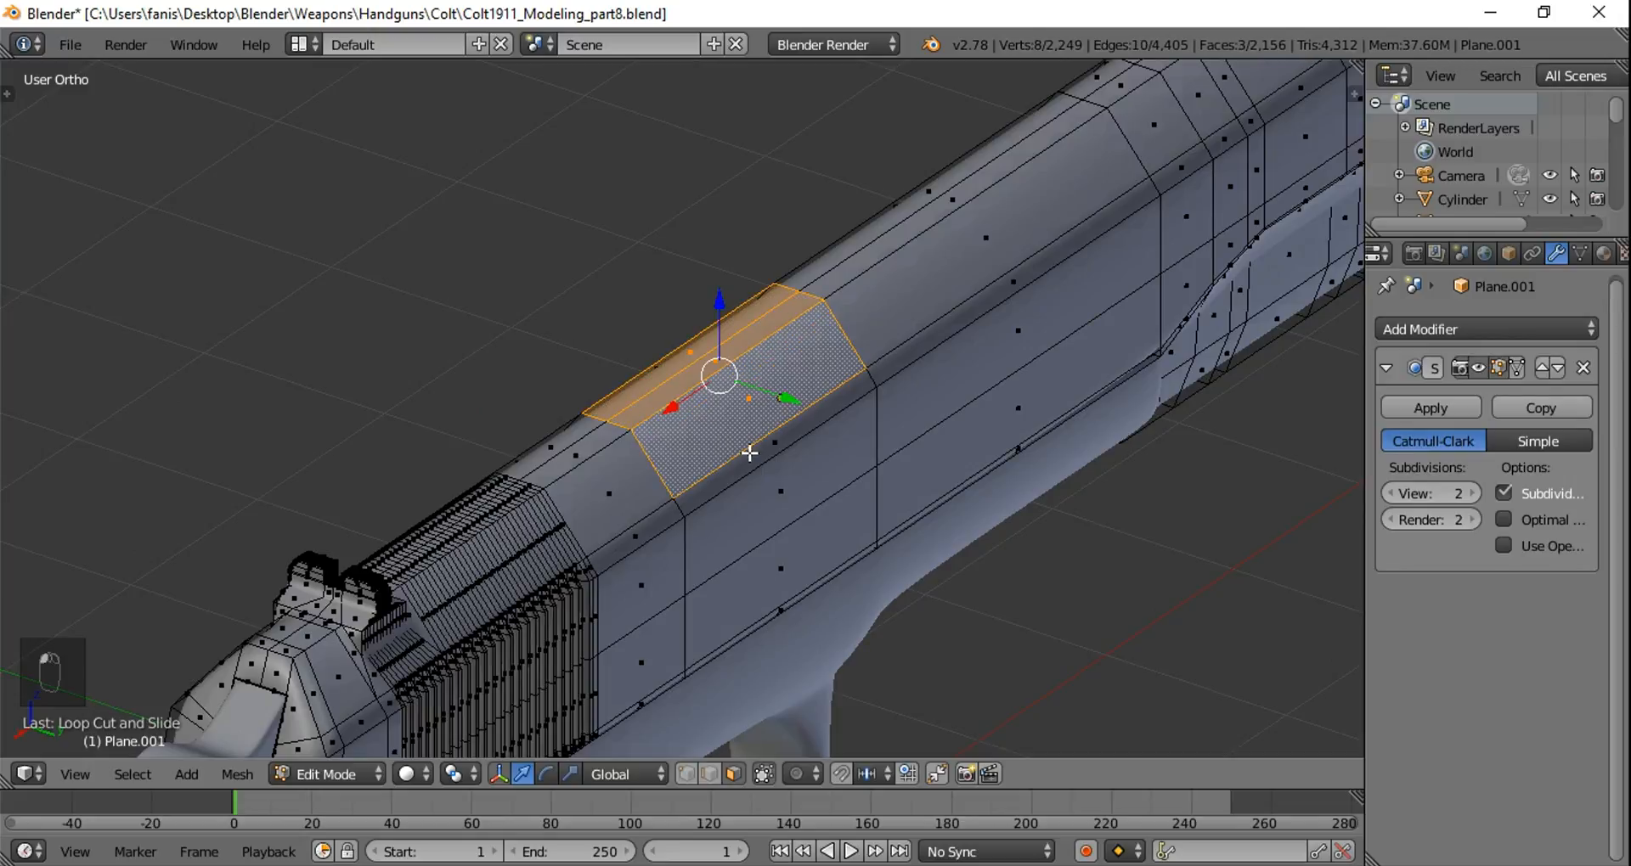
shift+right_click(749, 454)
middle_drag(746, 451, 840, 429)
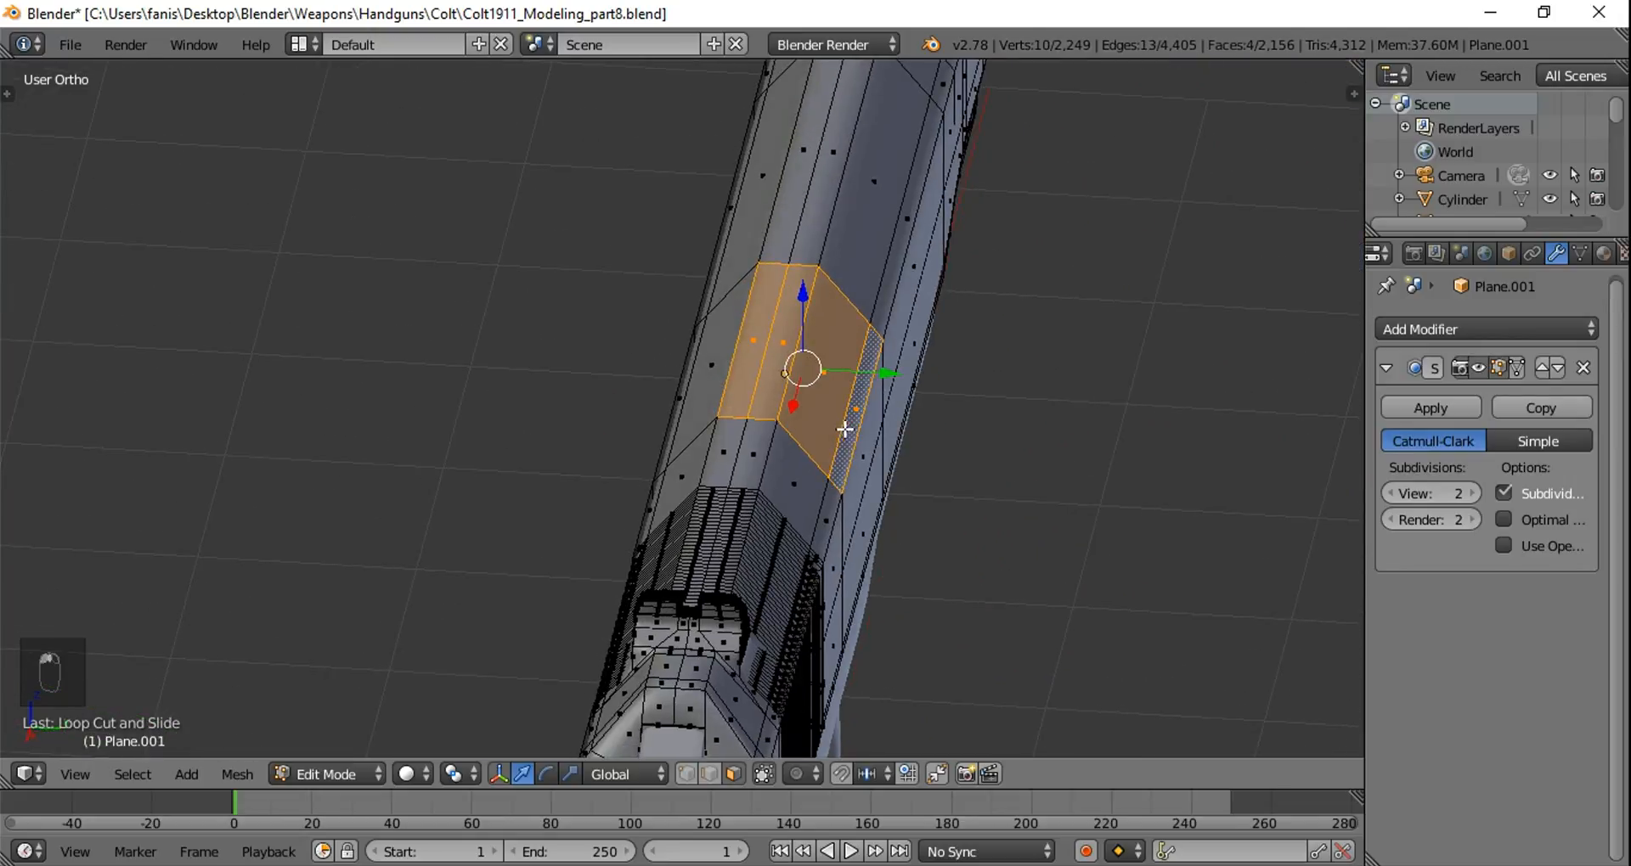
key(x)
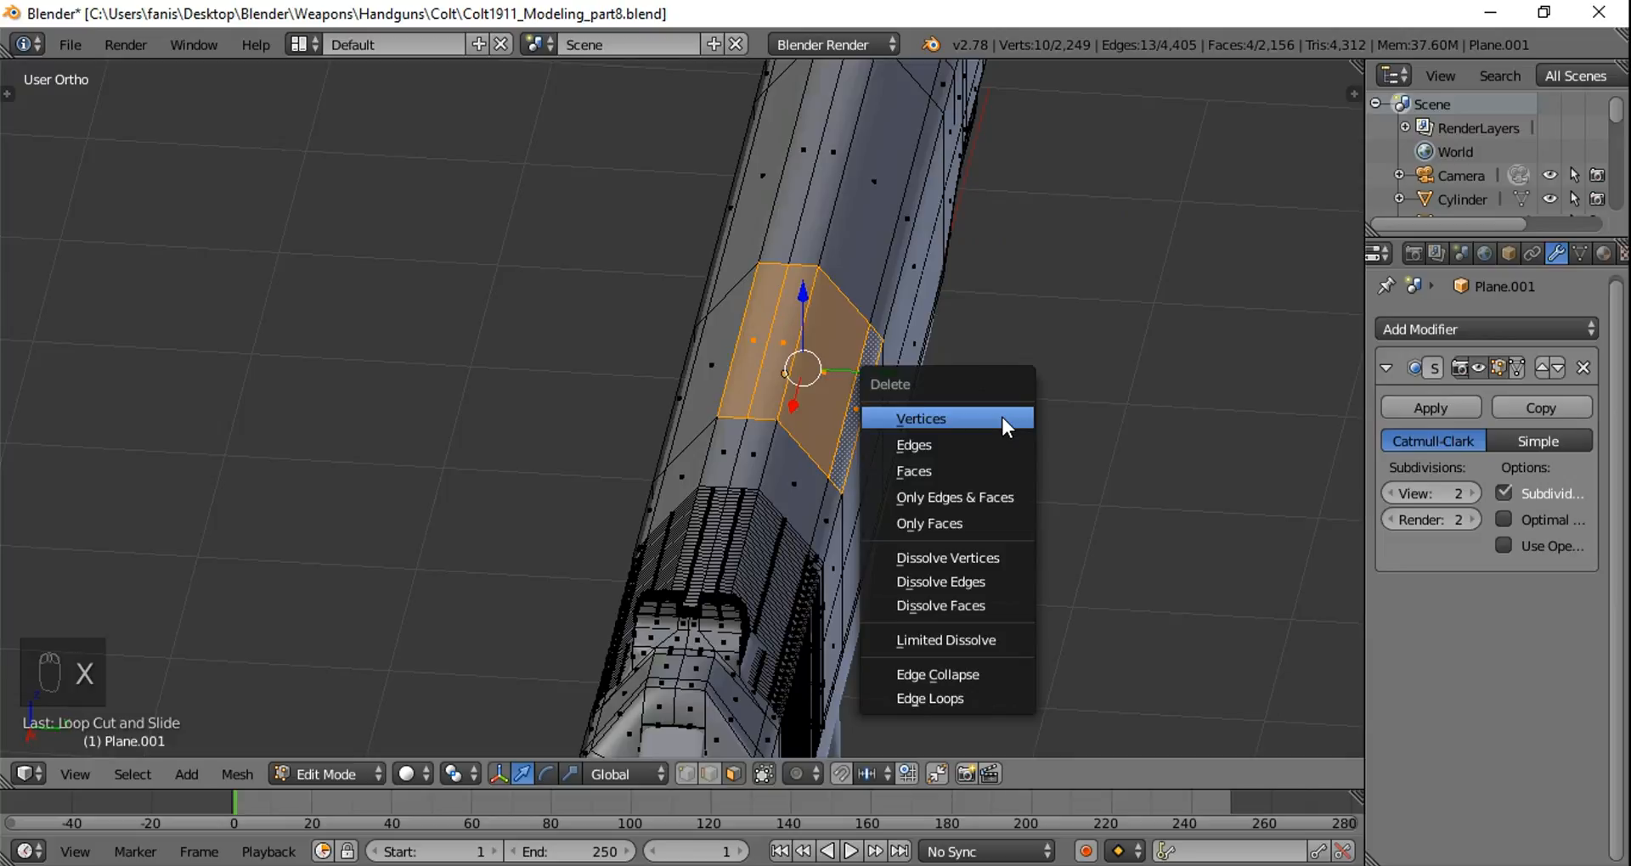
click(996, 469)
Step: Check the smoothed port opening in object mode and try a vertical loop cut through the side faces below it
scroll(1019, 437, up, 5)
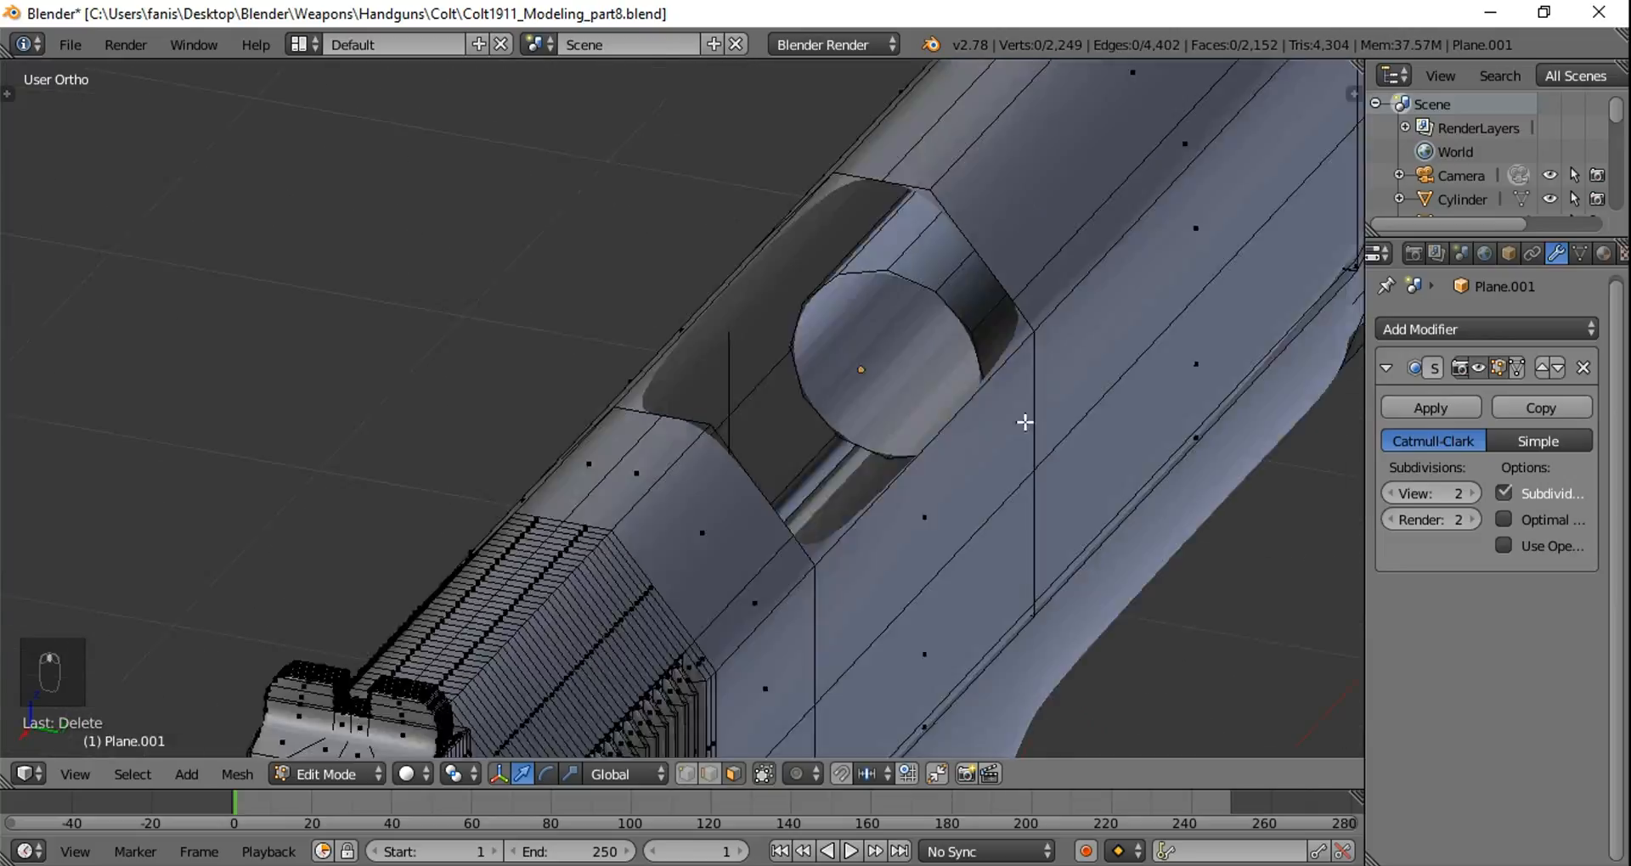
middle_drag(1025, 422, 532, 533)
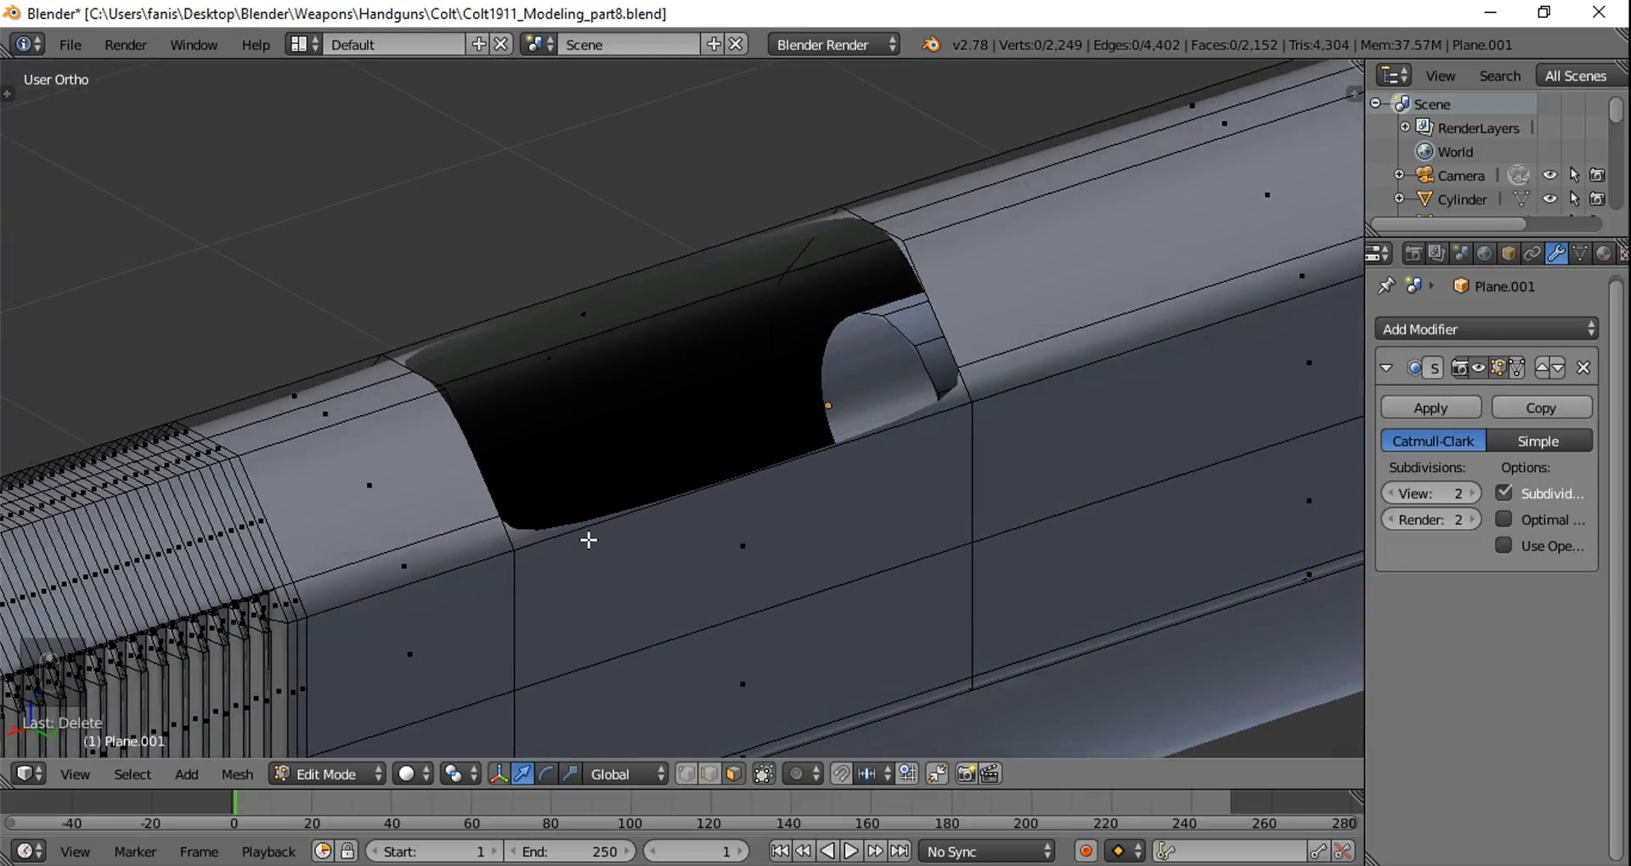
key(Tab)
key(Tab)
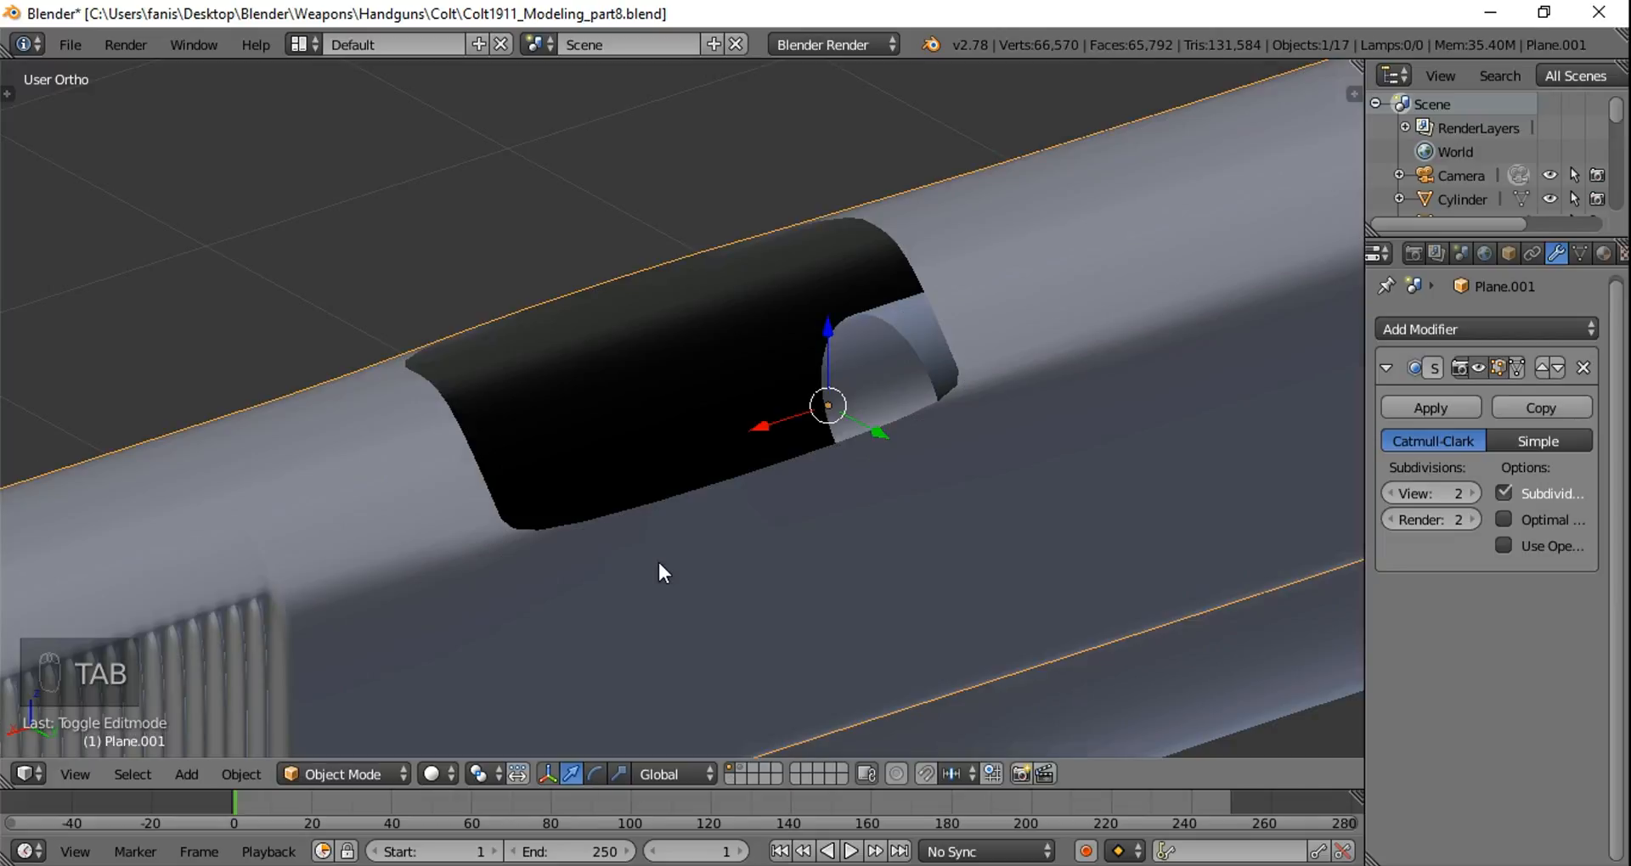
key(ctrl+r)
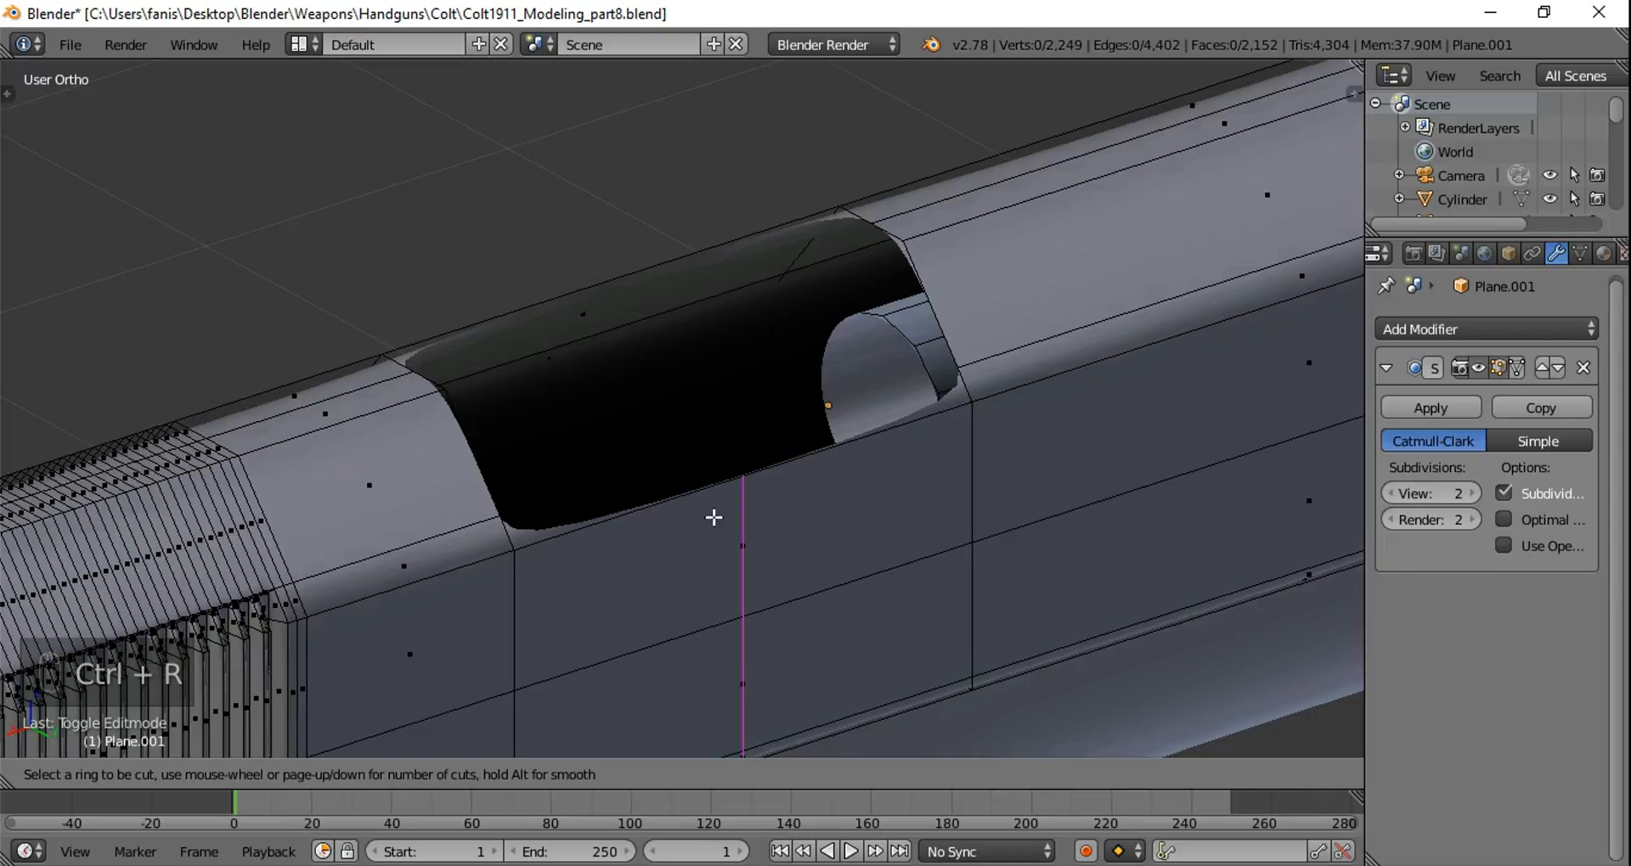
key(ctrl+z)
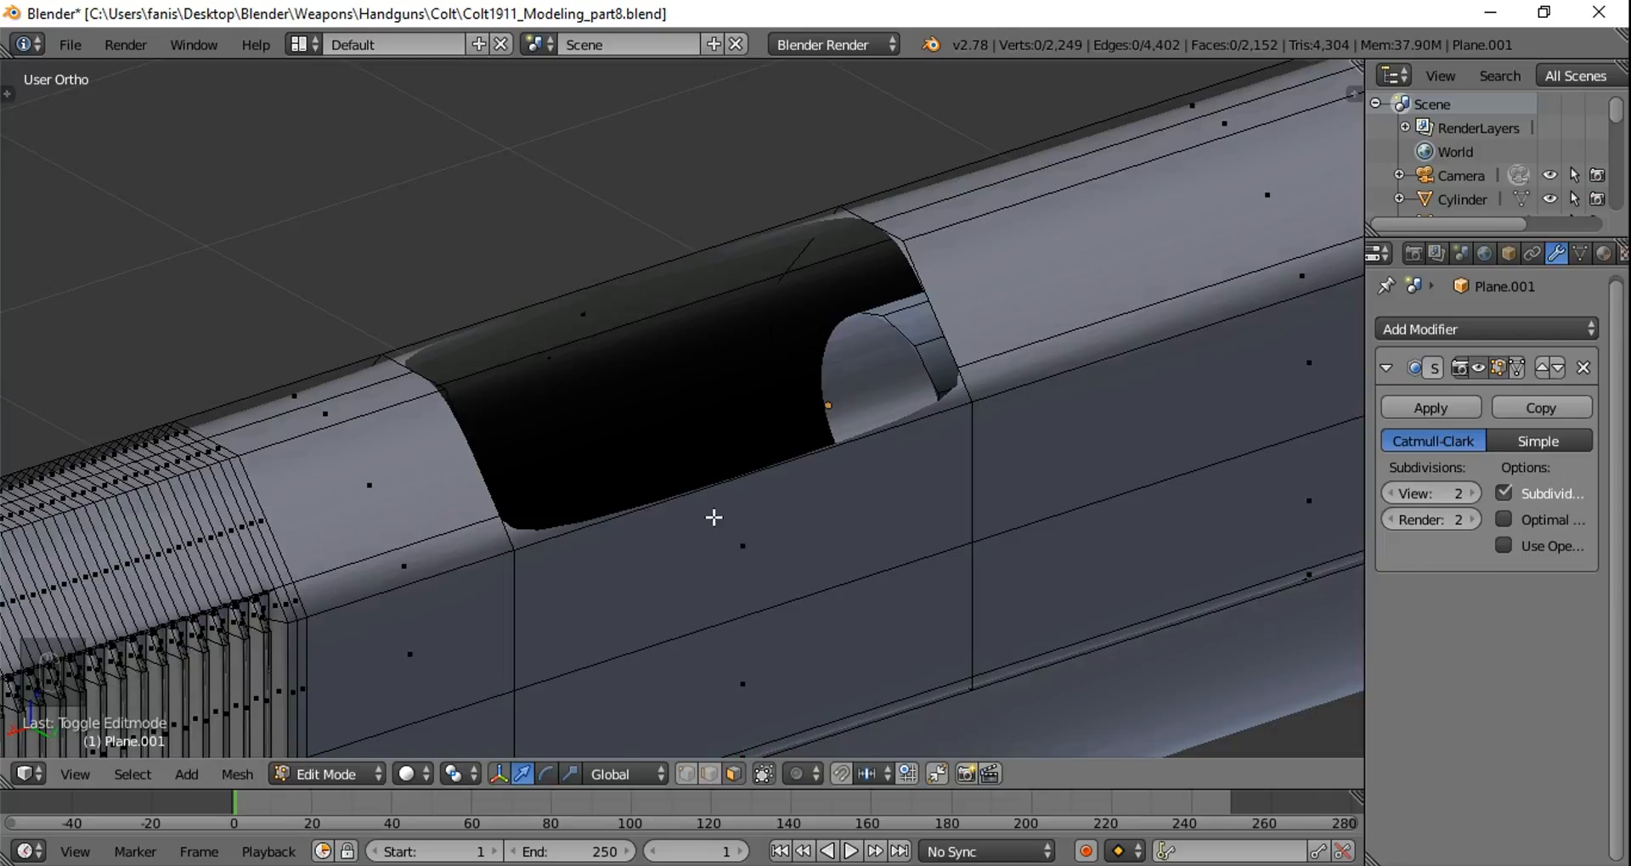
Step: Select the port opening's boundary edge loop, extrude it in place and scale it to about 0.96
middle_drag(714, 518, 849, 569)
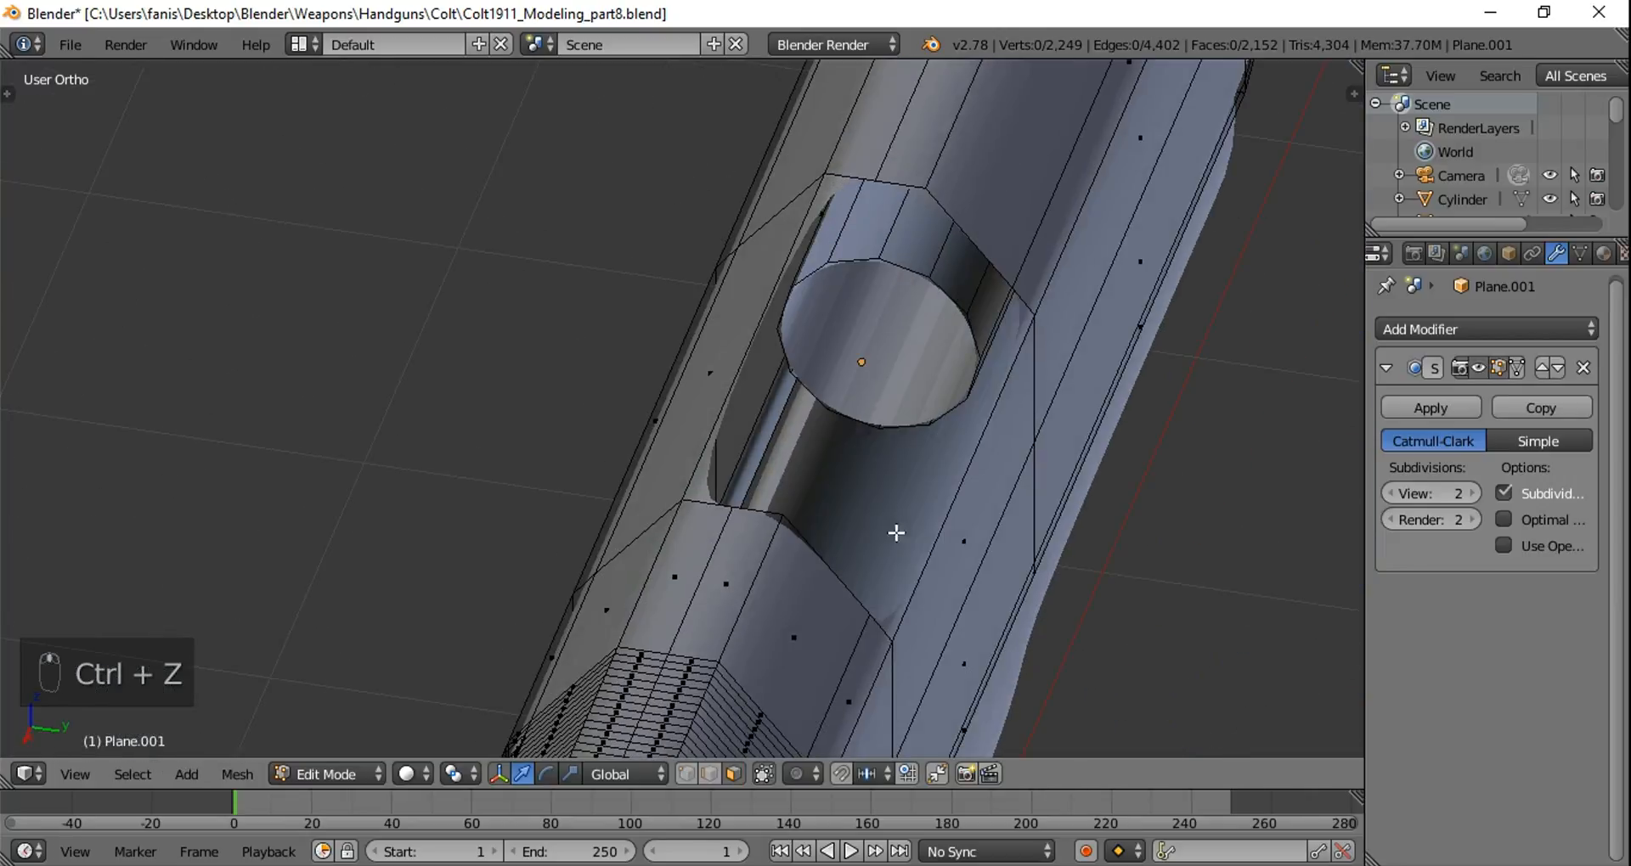
click(712, 774)
alt+right_click(955, 512)
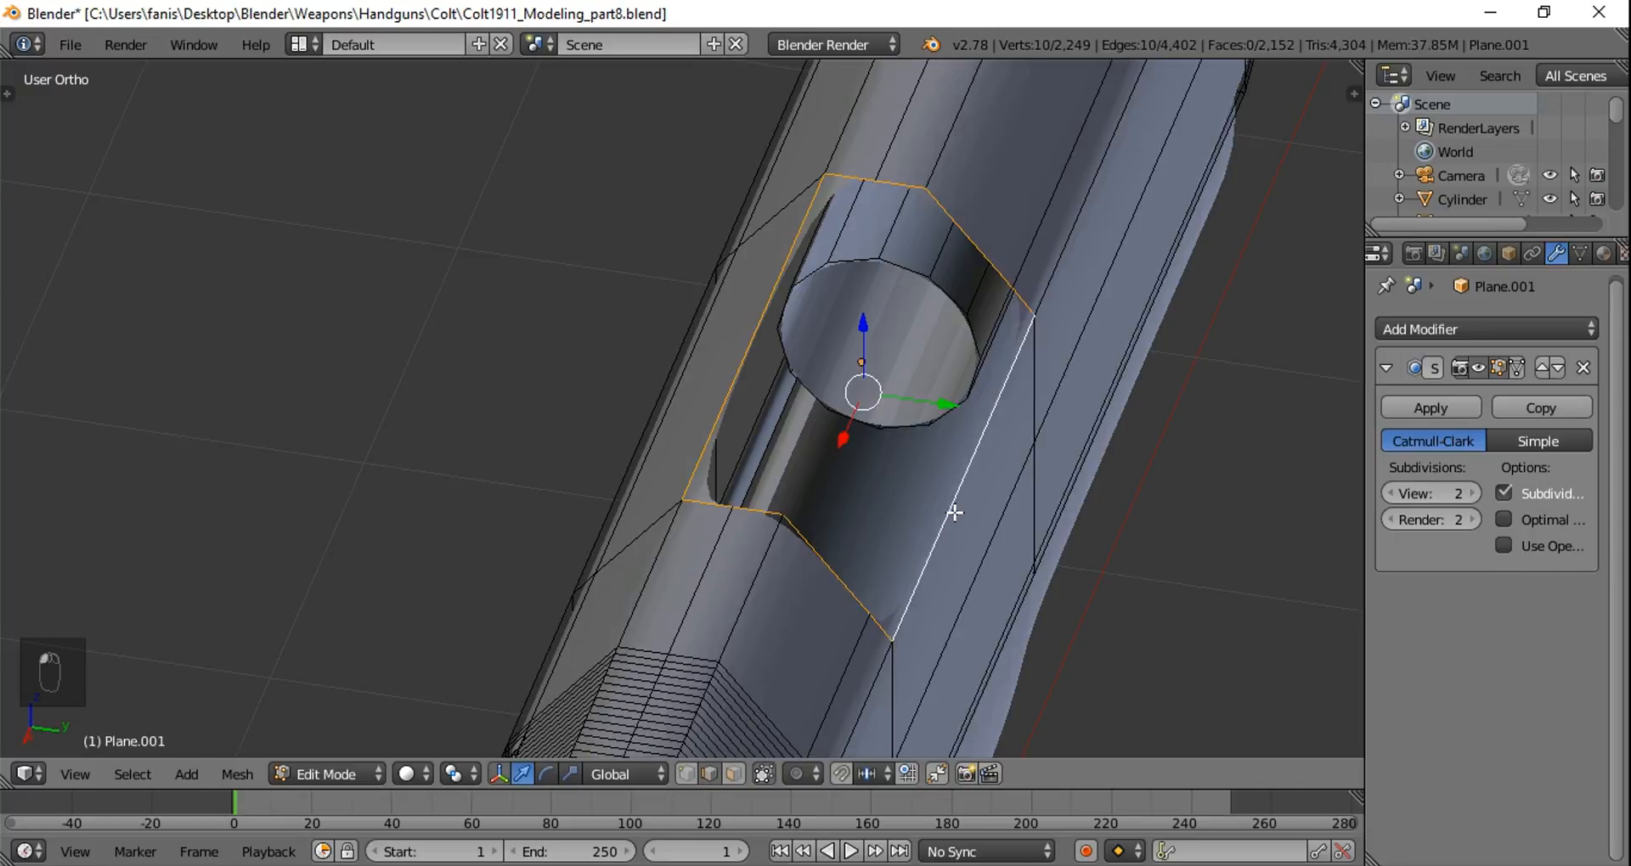
middle_drag(907, 511, 1038, 448)
key(e)
right_click(990, 442)
key(s)
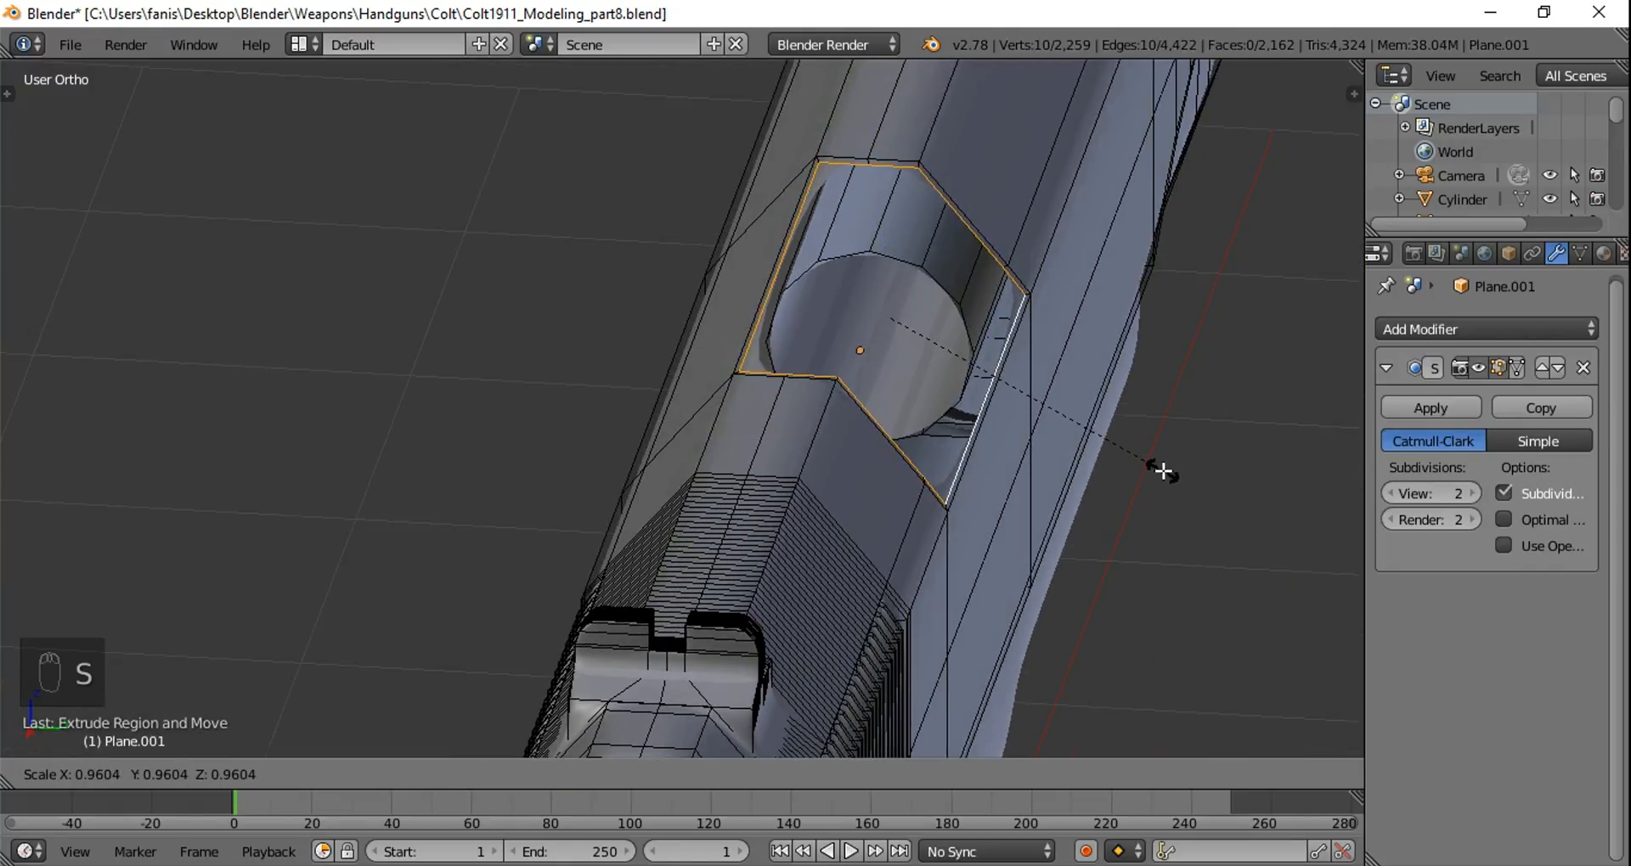
click(1162, 471)
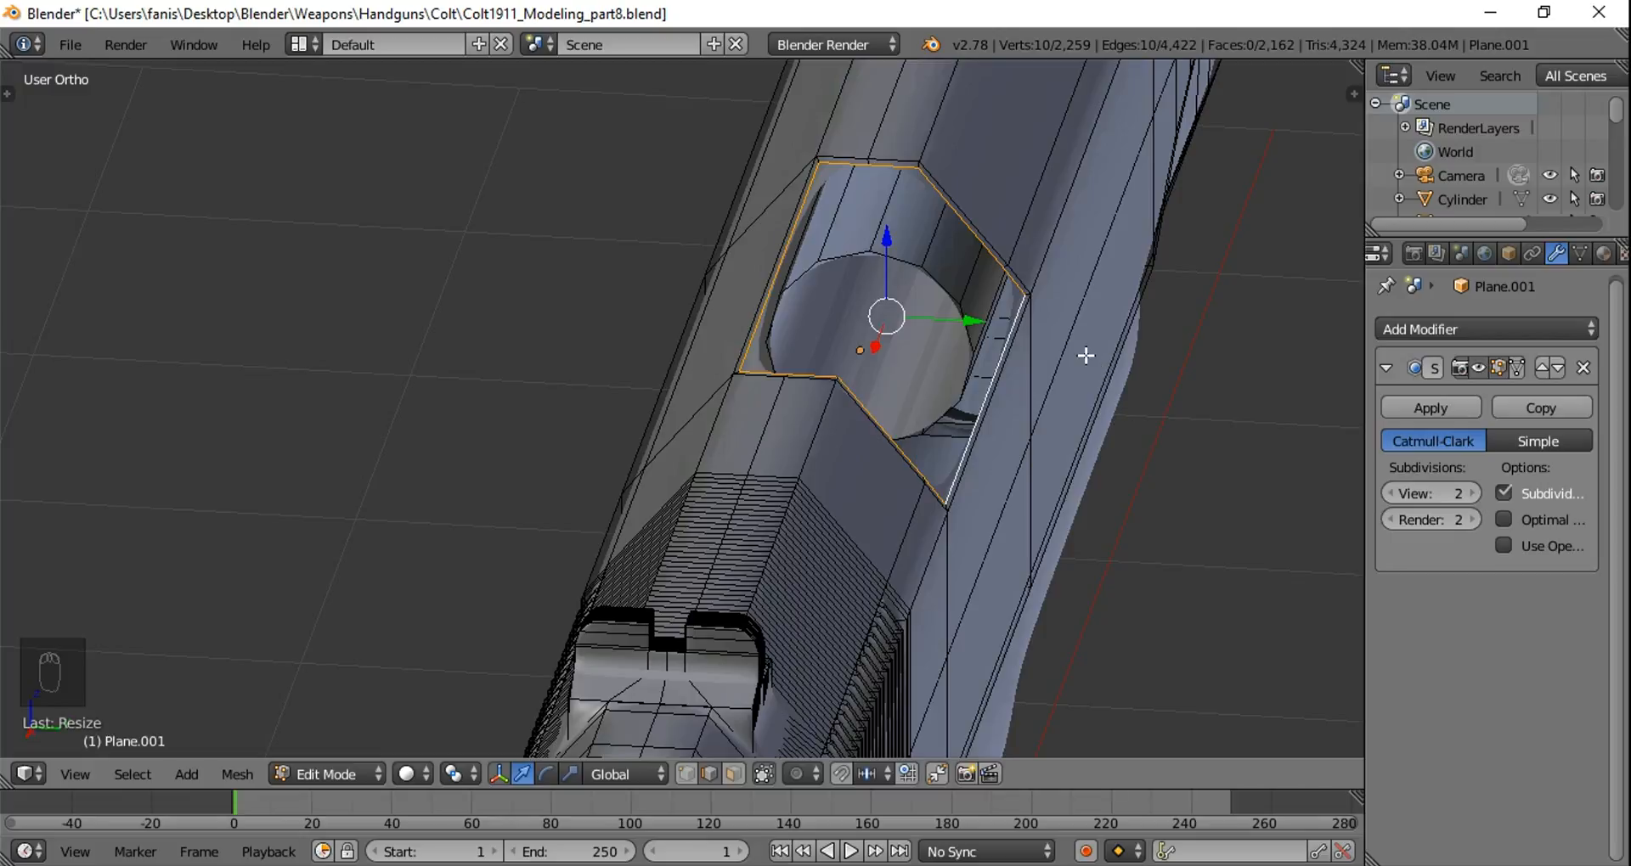
Step: Extrude the port's inner rim again and move it down about 0.19 along Z to form the inner walls
key(e)
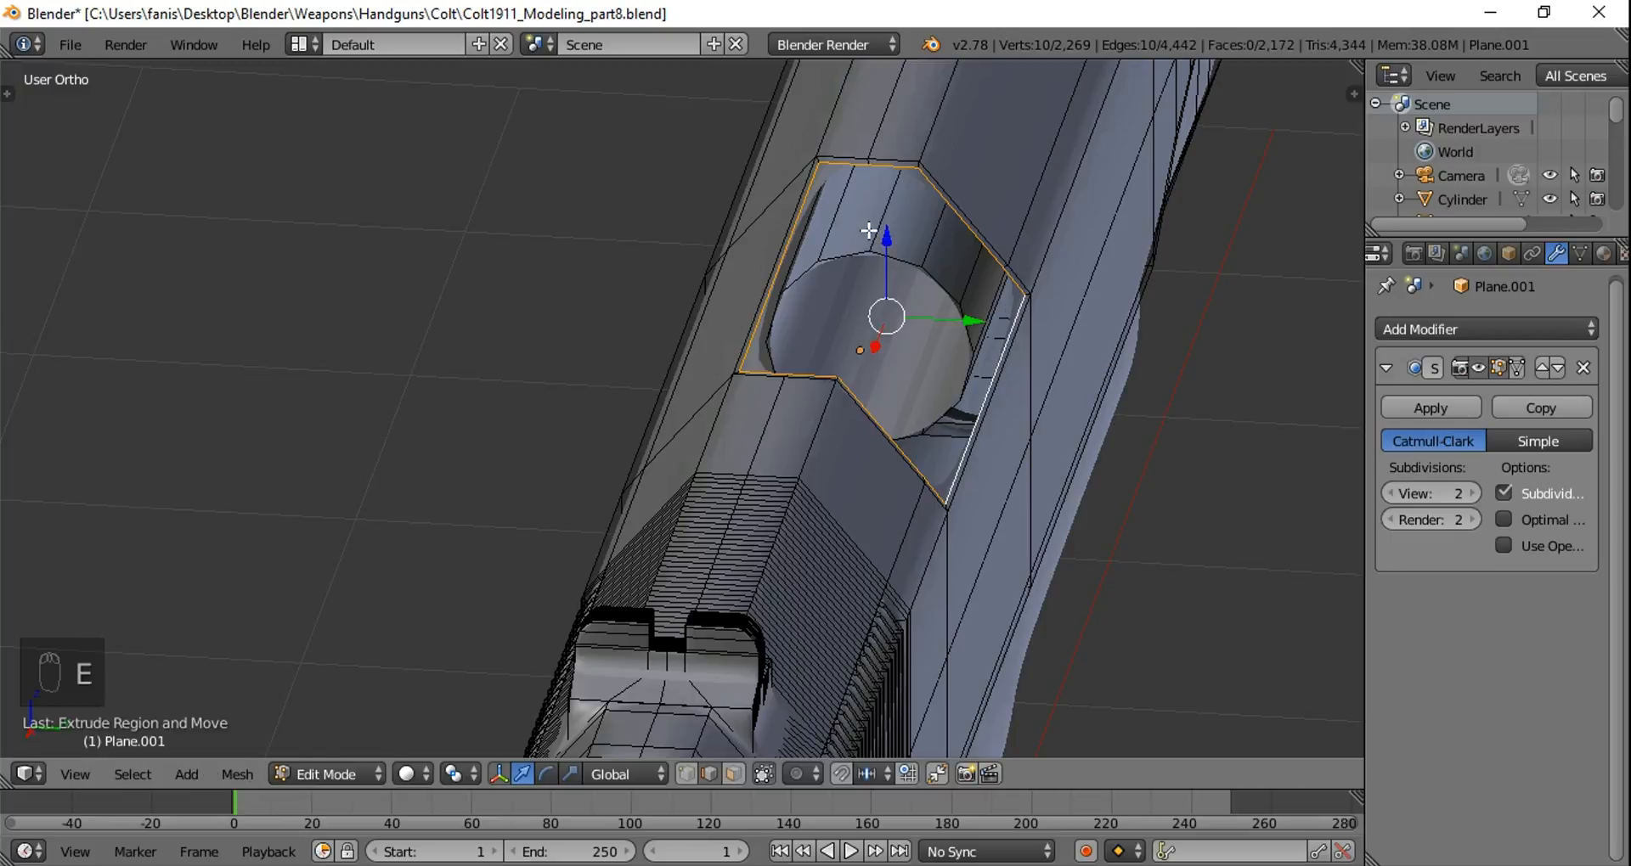
key(e)
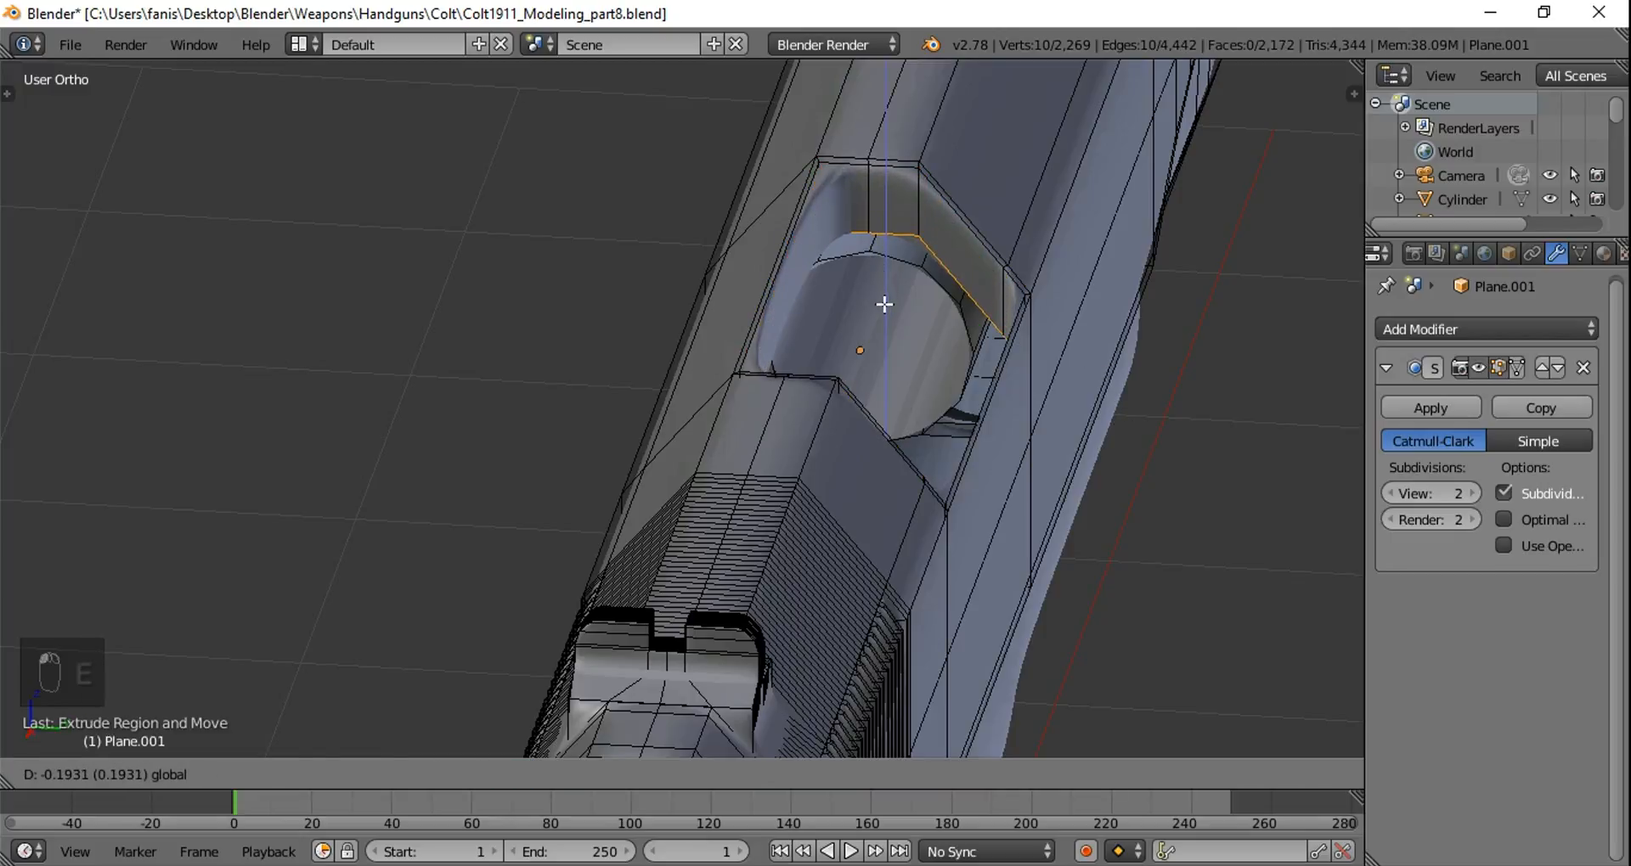
click(883, 304)
key(Tab)
mouse_move(1024, 323)
middle_down()
mouse_move(1100, 330)
mouse_move(951, 293)
mouse_move(992, 333)
mouse_move(1041, 342)
middle_up()
scroll(1102, 326, up, 3)
key(Tab)
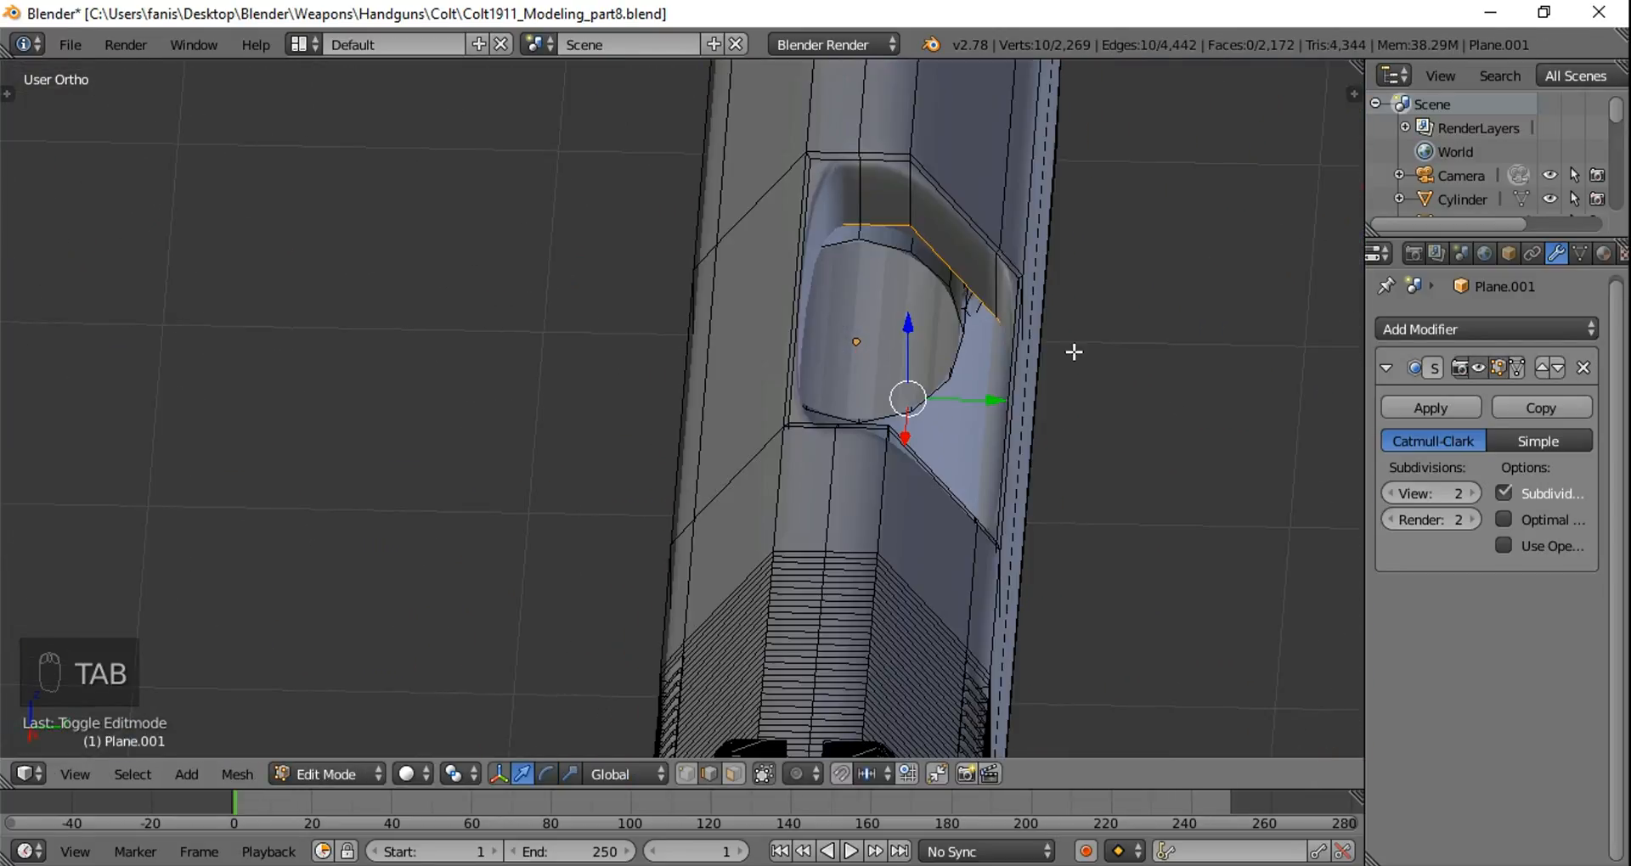
Step: Move the inner rim edge along the port's lower side inward along Y by about 0.016
scroll(1145, 312, up, 2)
right_click(1158, 292)
middle_drag(1209, 309, 1015, 322)
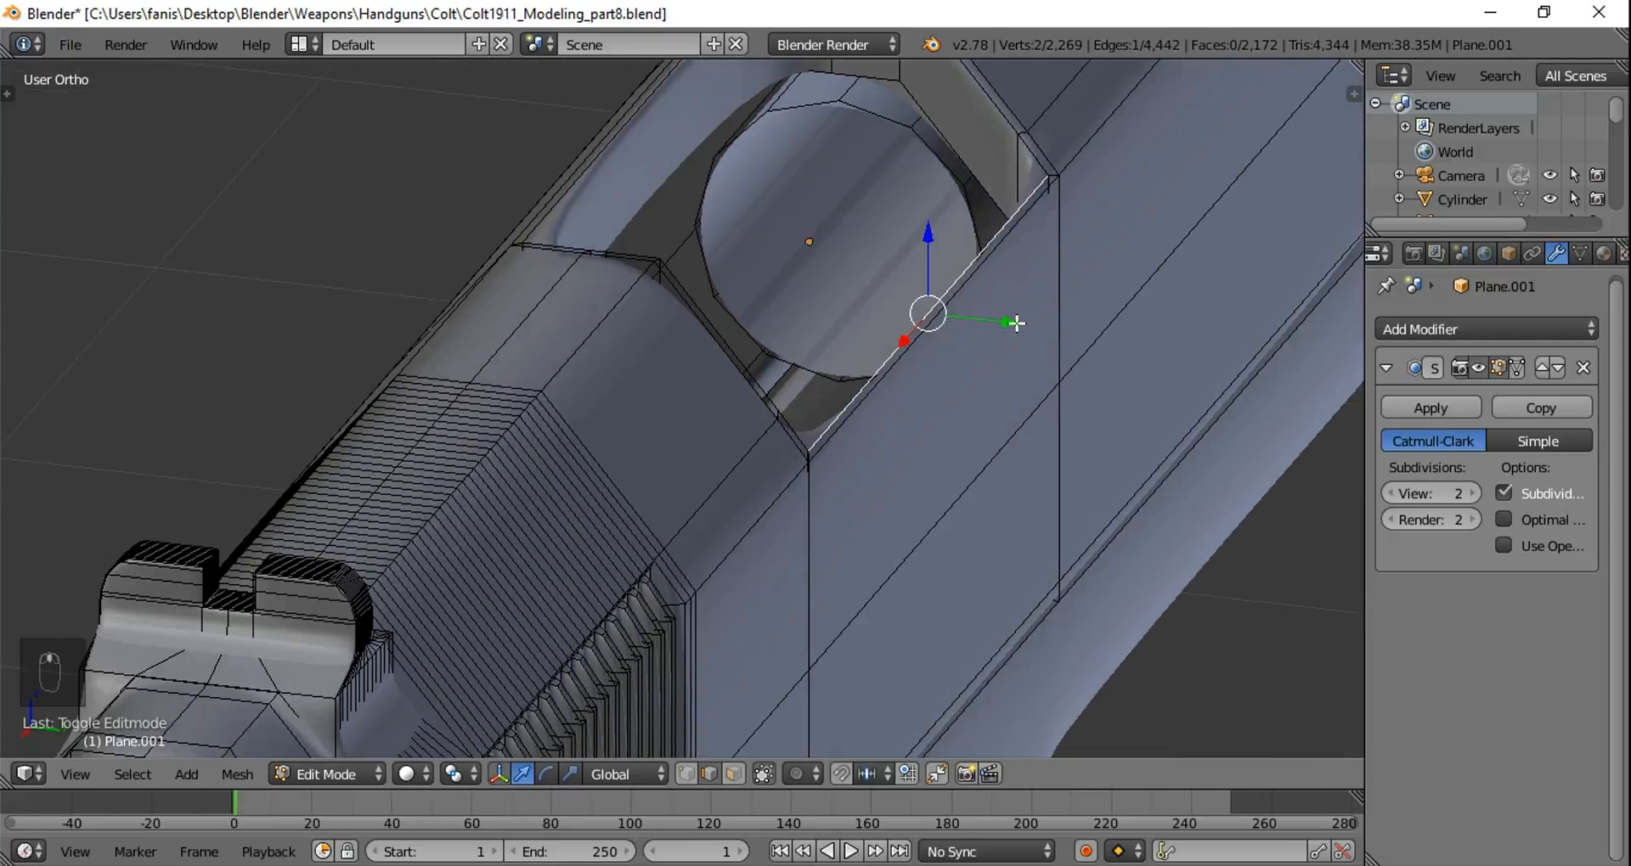
key(g)
key(y)
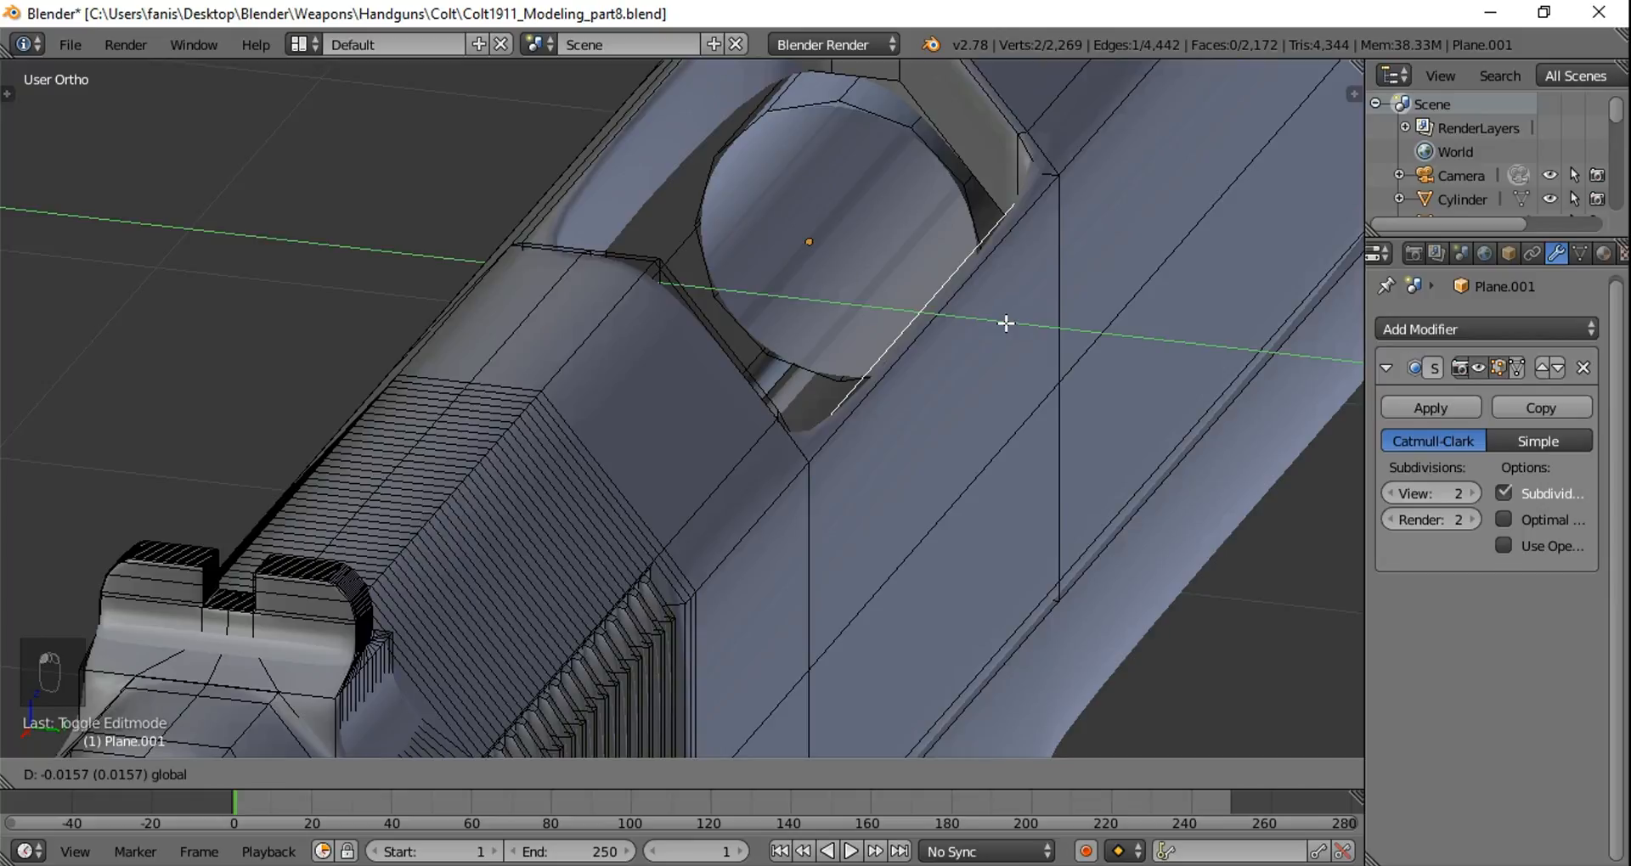
click(1007, 321)
scroll(1008, 320, down, 1)
middle_drag(1008, 320, 654, 451)
key(Tab)
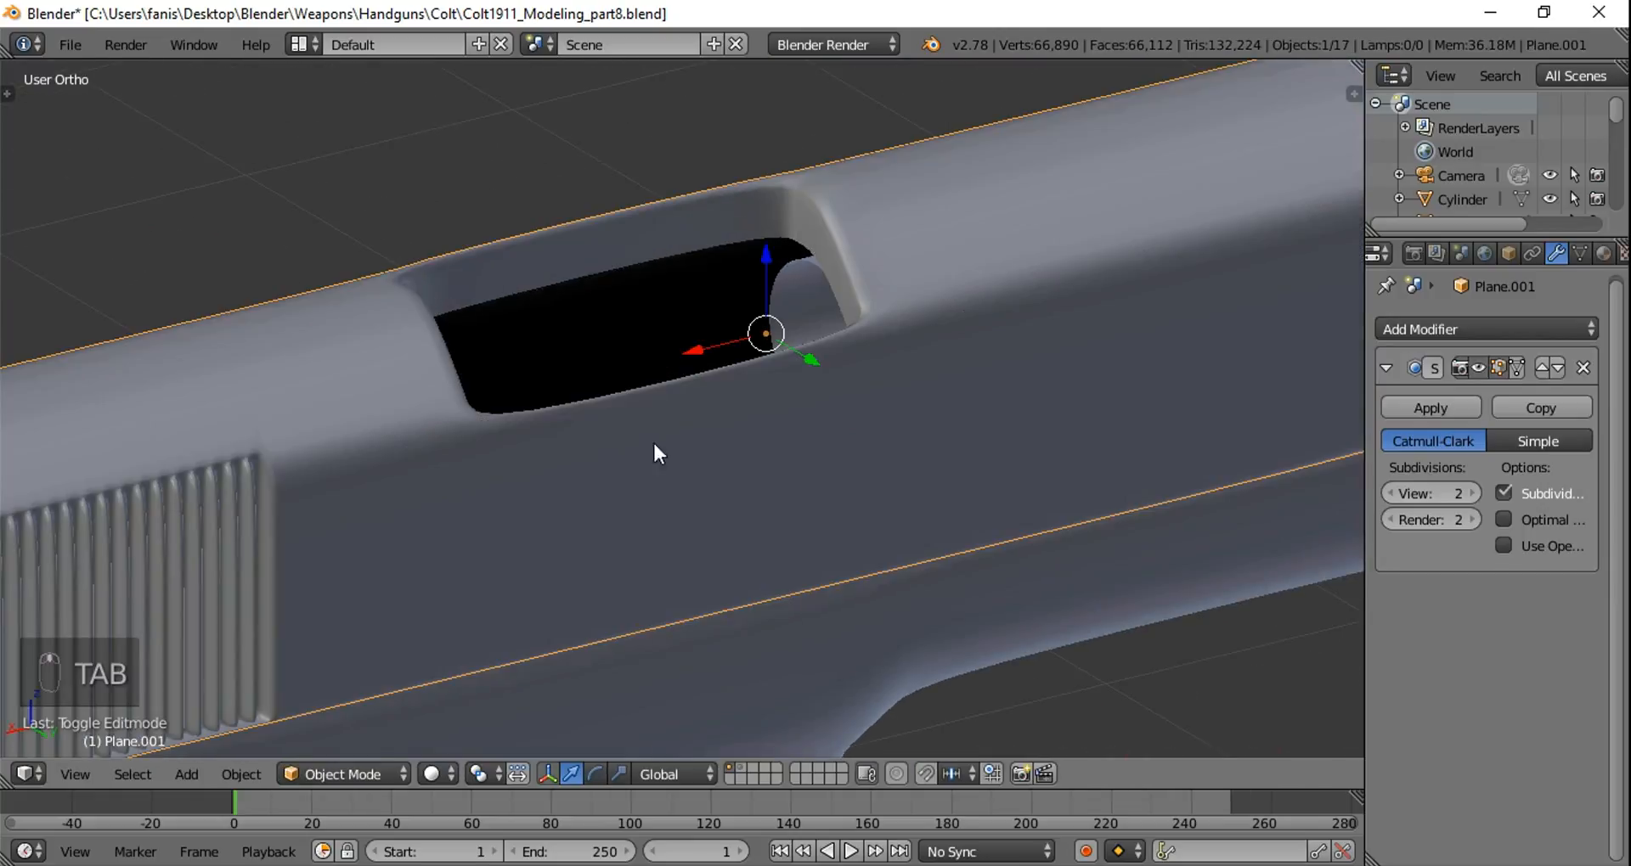
Step: Add two vertical loop cuts to the slide's side below the port, close to its rear and front ends
key(Tab)
key(ctrl+r)
click(586, 418)
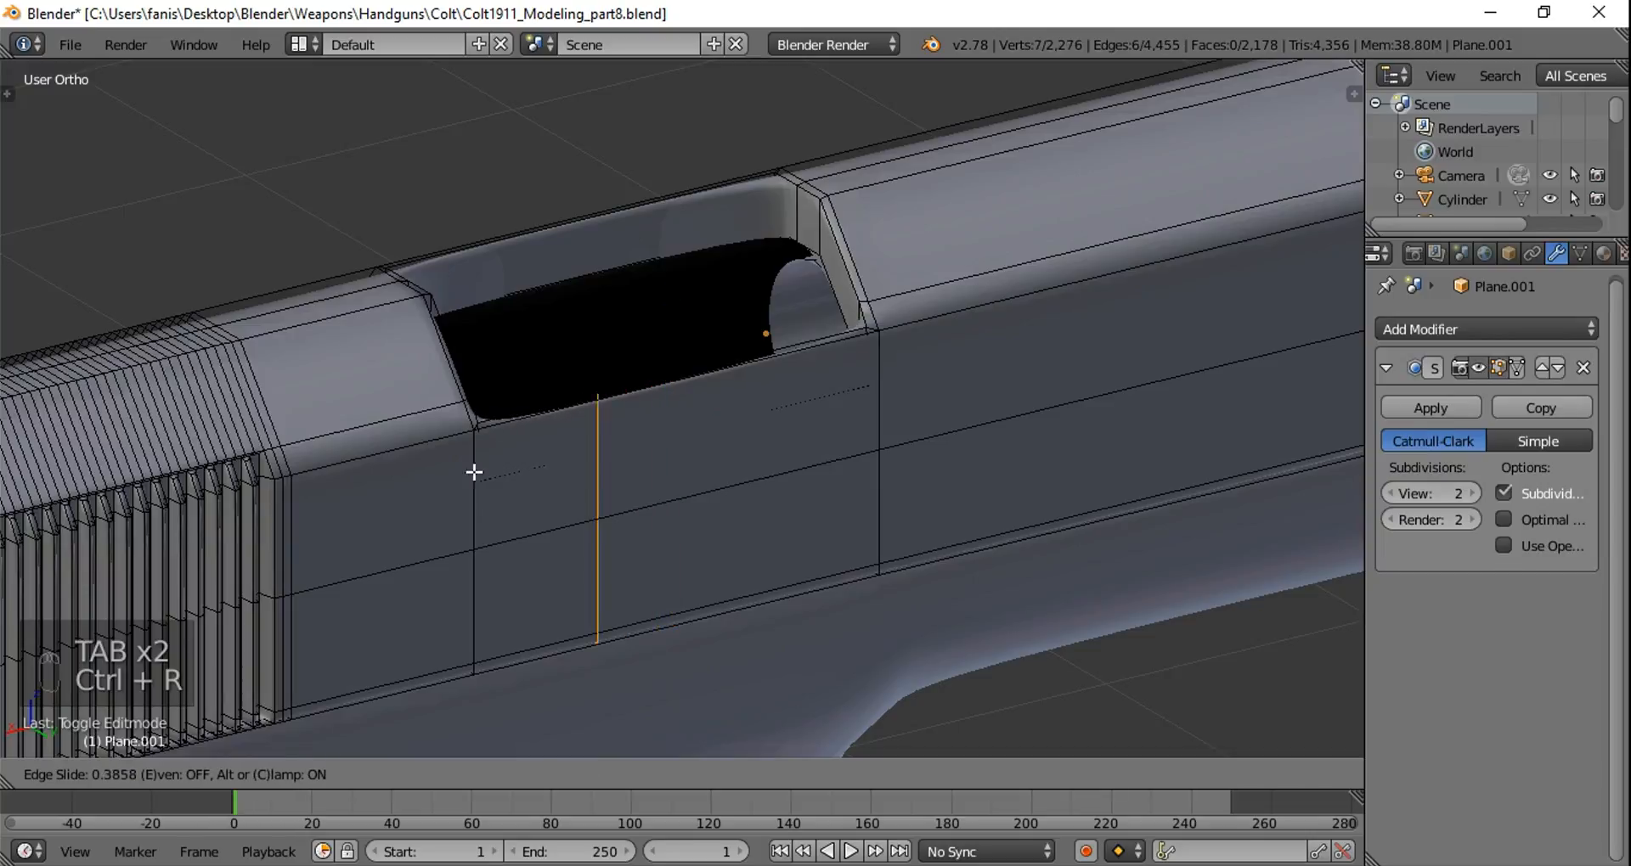
click(403, 491)
key(ctrl+r)
click(756, 383)
click(941, 376)
Step: Add two loop cuts to the port's inner walls near the front and rear ends, and nudge the rear one along X
key(ctrl+r)
click(727, 201)
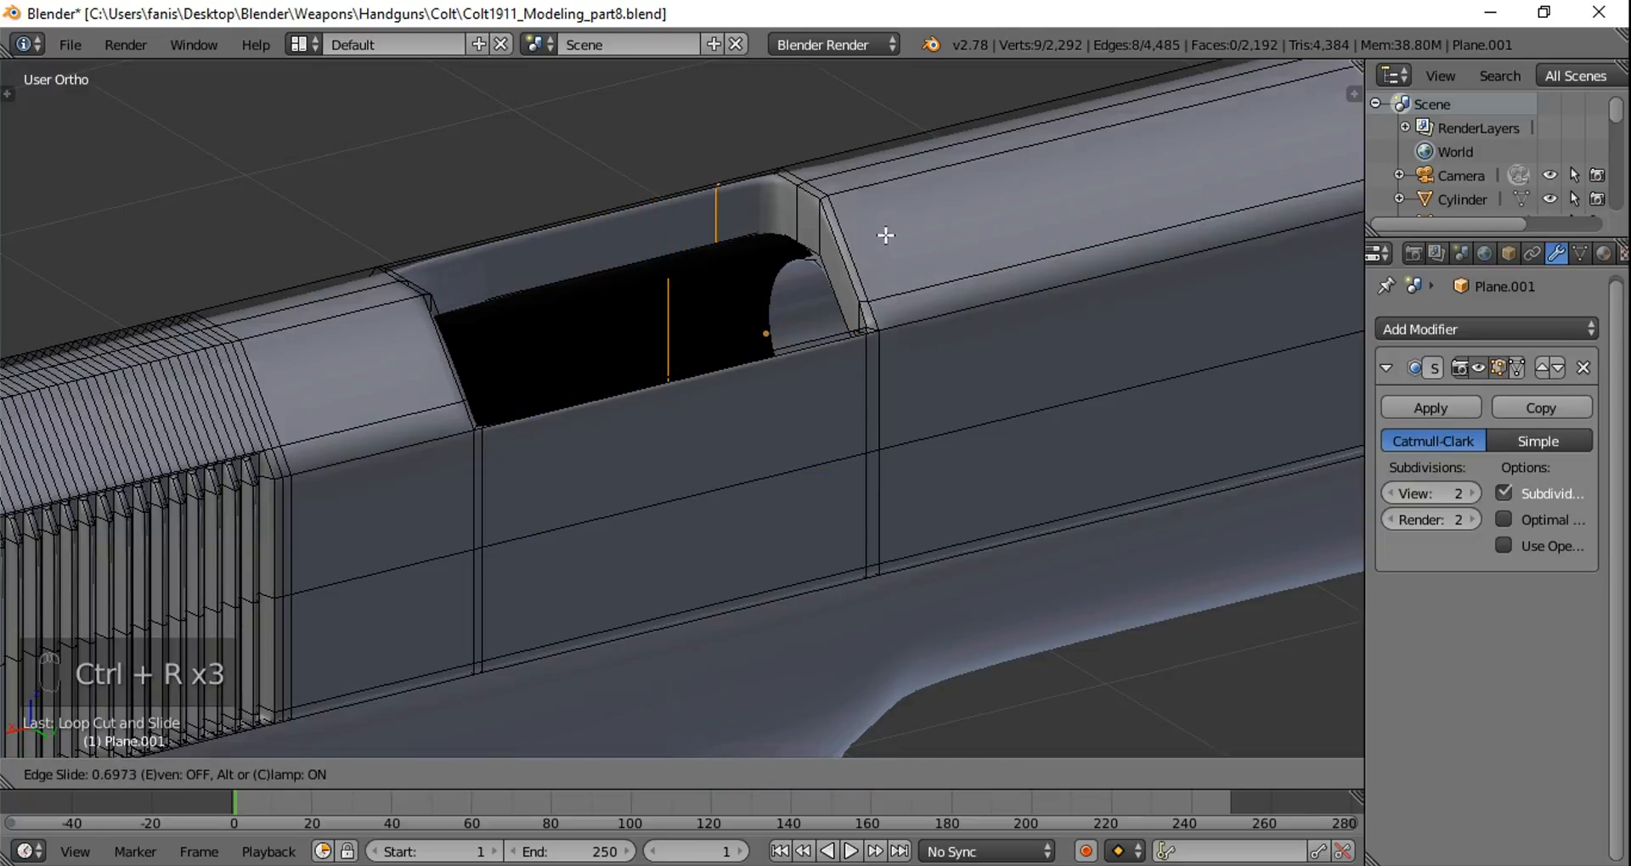
click(934, 248)
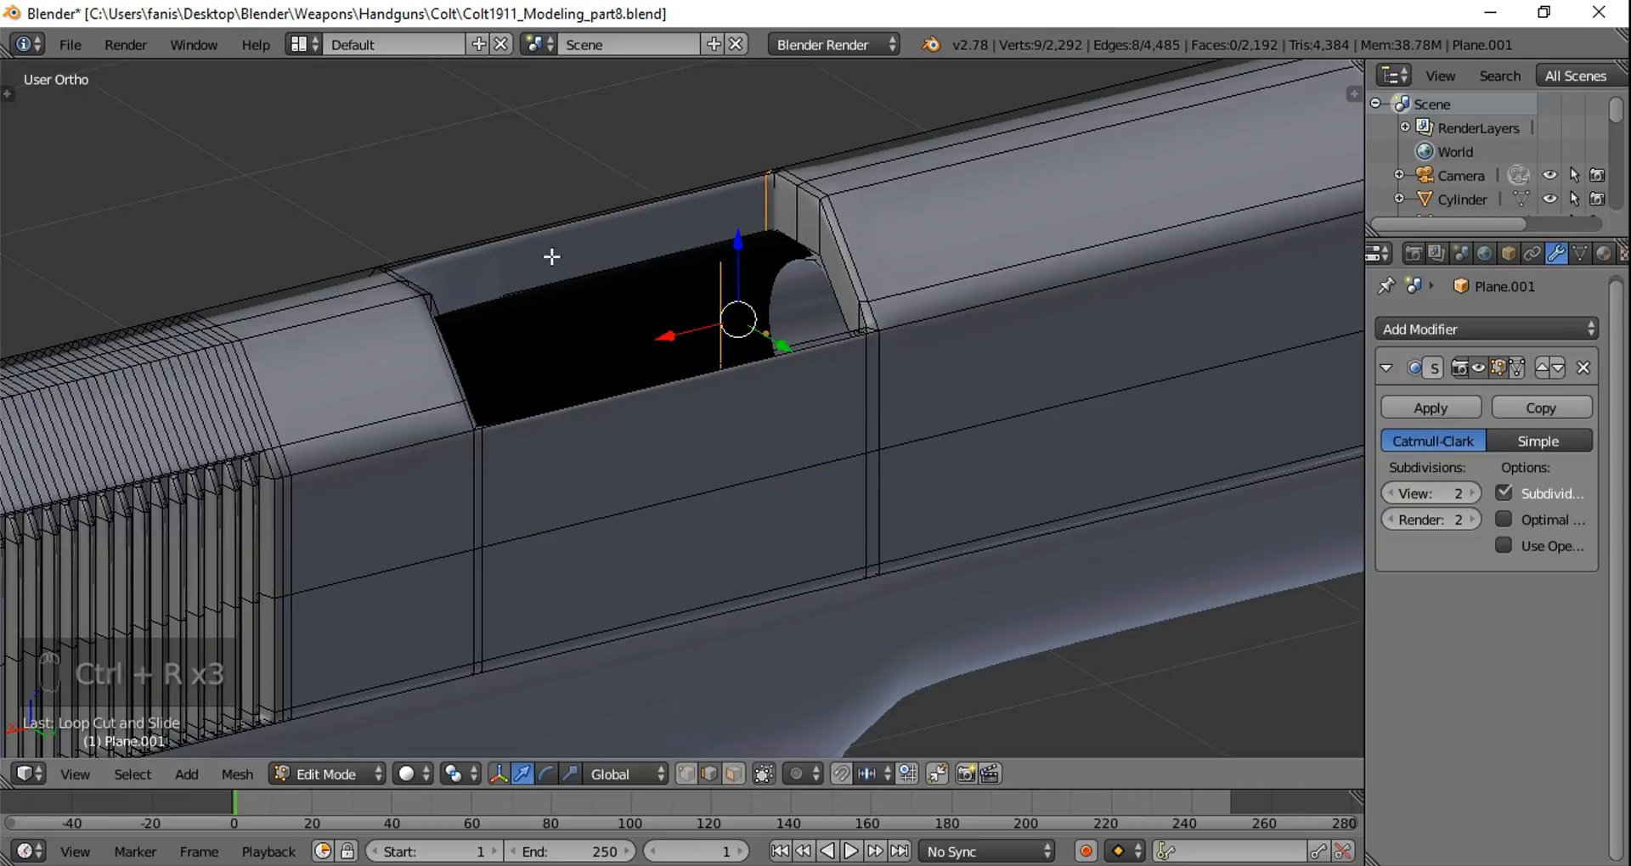
key(ctrl+r)
click(564, 246)
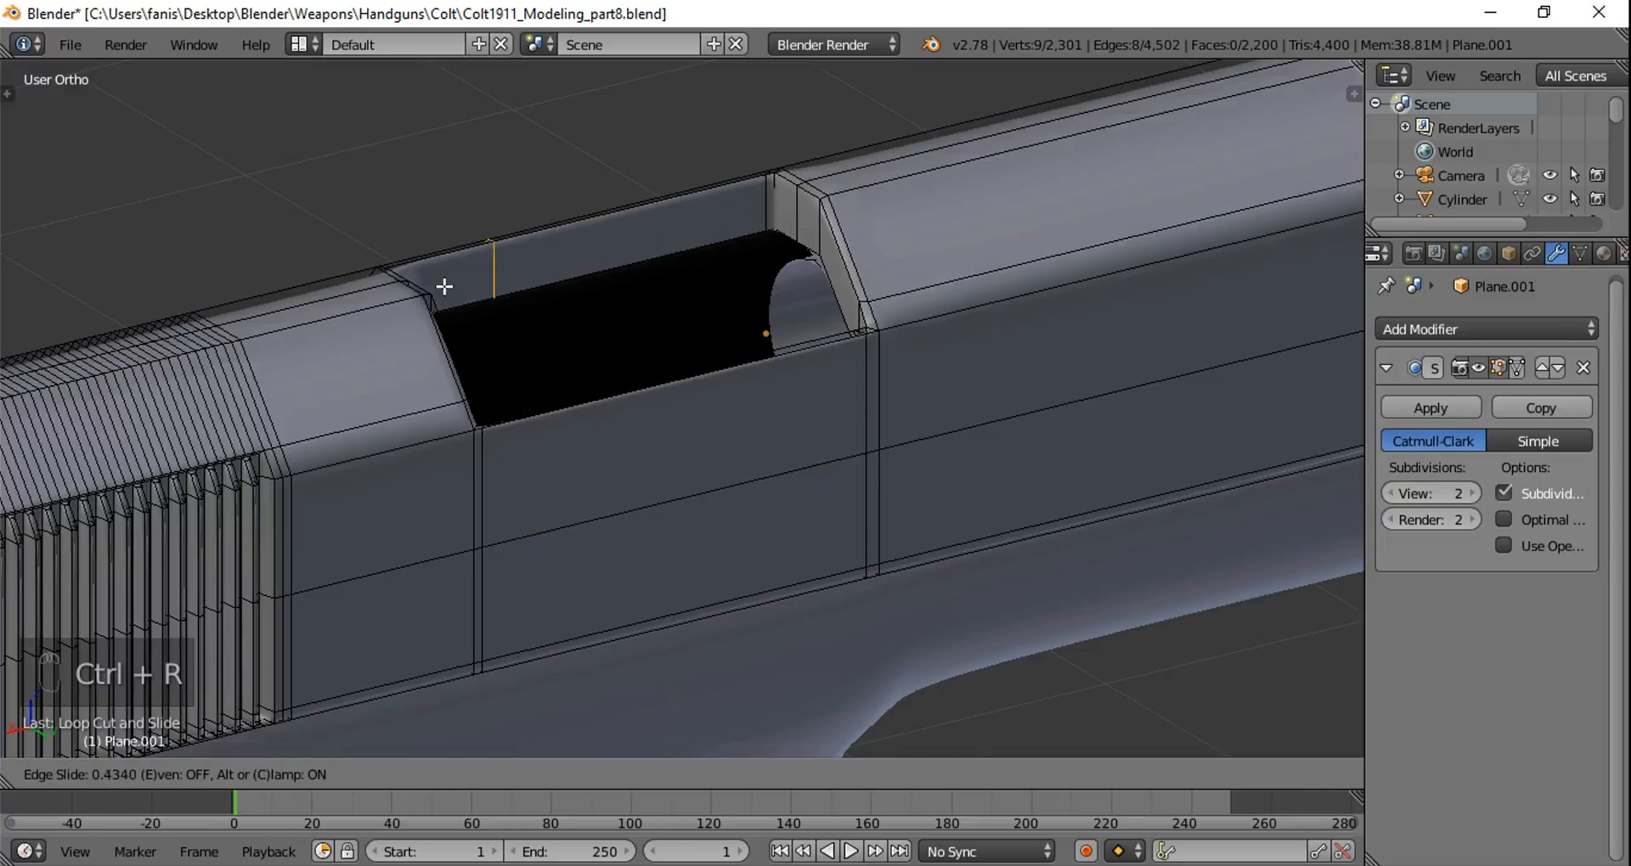
click(392, 300)
middle_drag(484, 309, 368, 339)
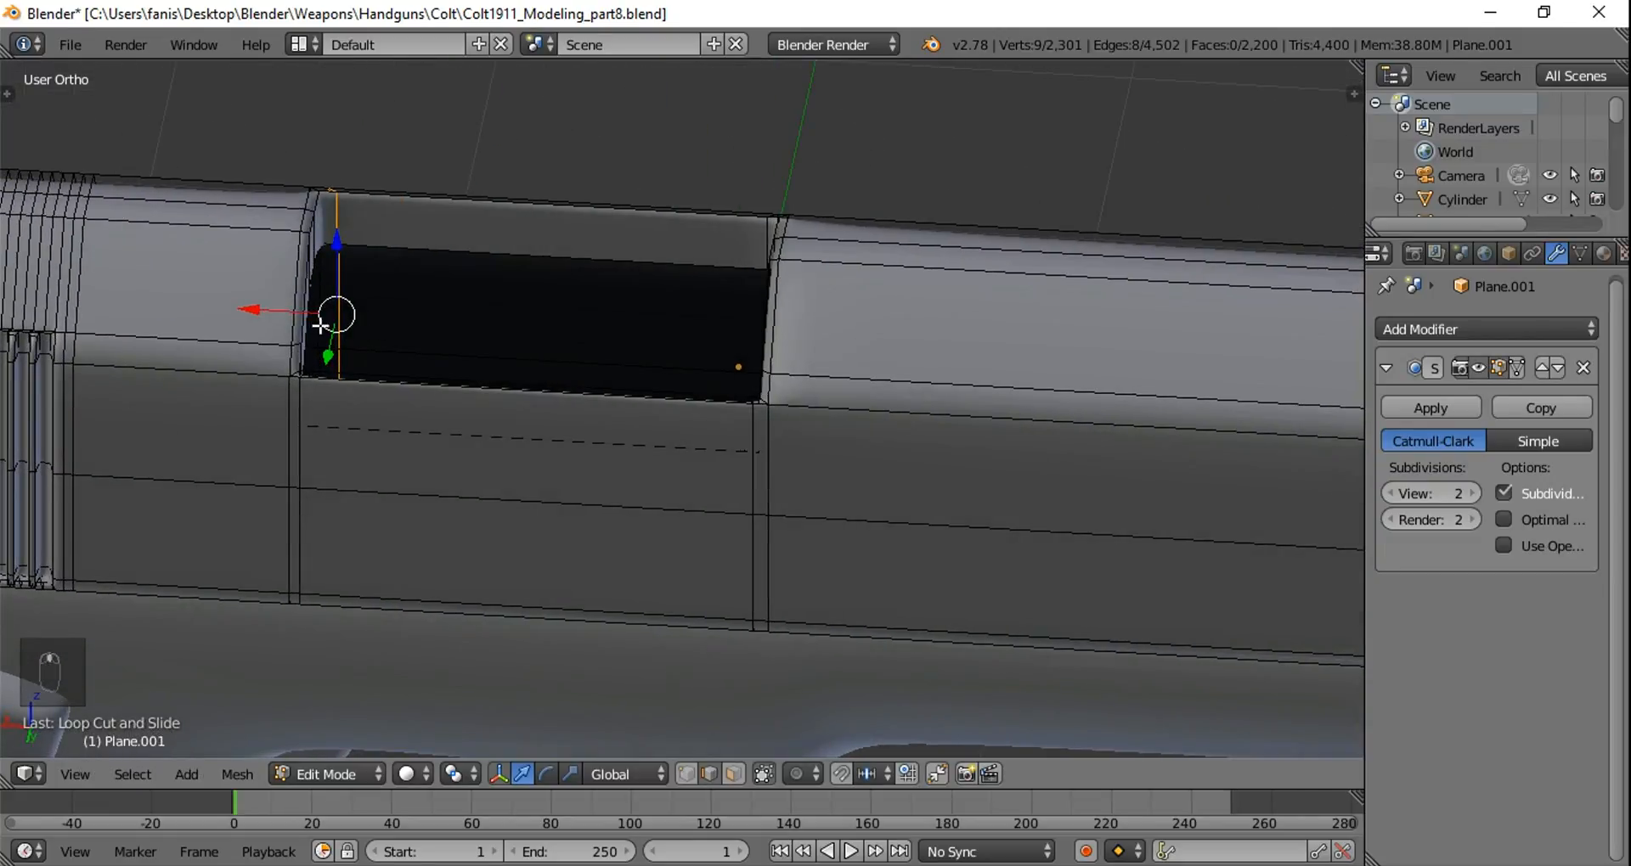
drag(247, 311, 274, 309)
key(Tab)
middle_drag(413, 285, 832, 338)
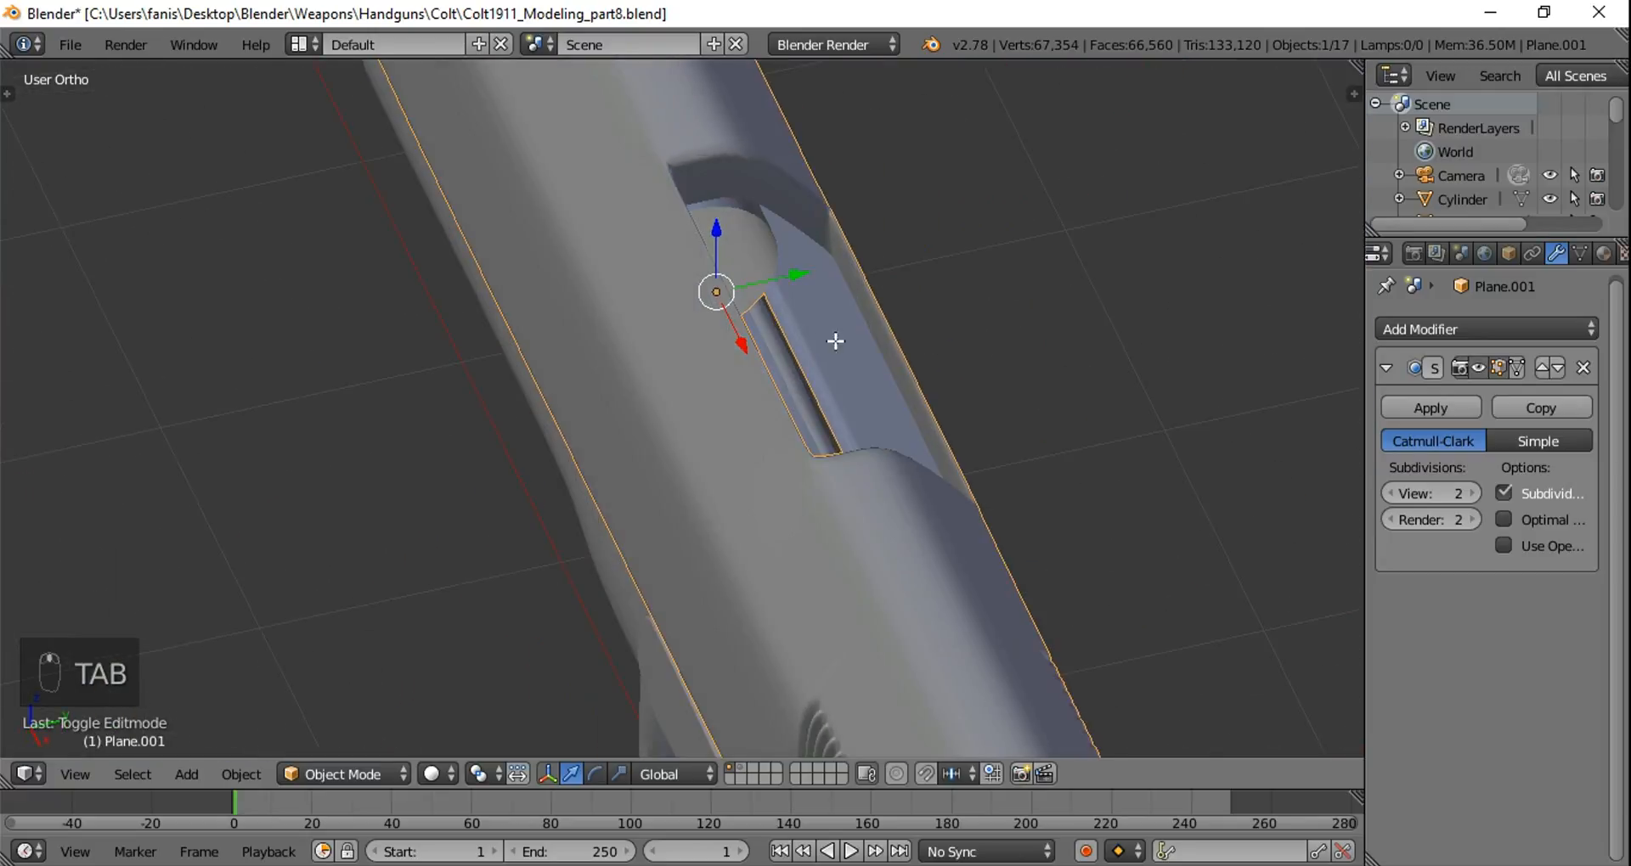
Step: Select the three lower edge segments of the port's inner far wall and shift them slightly
key(Tab)
right_click(883, 351)
scroll(887, 339, up, 6)
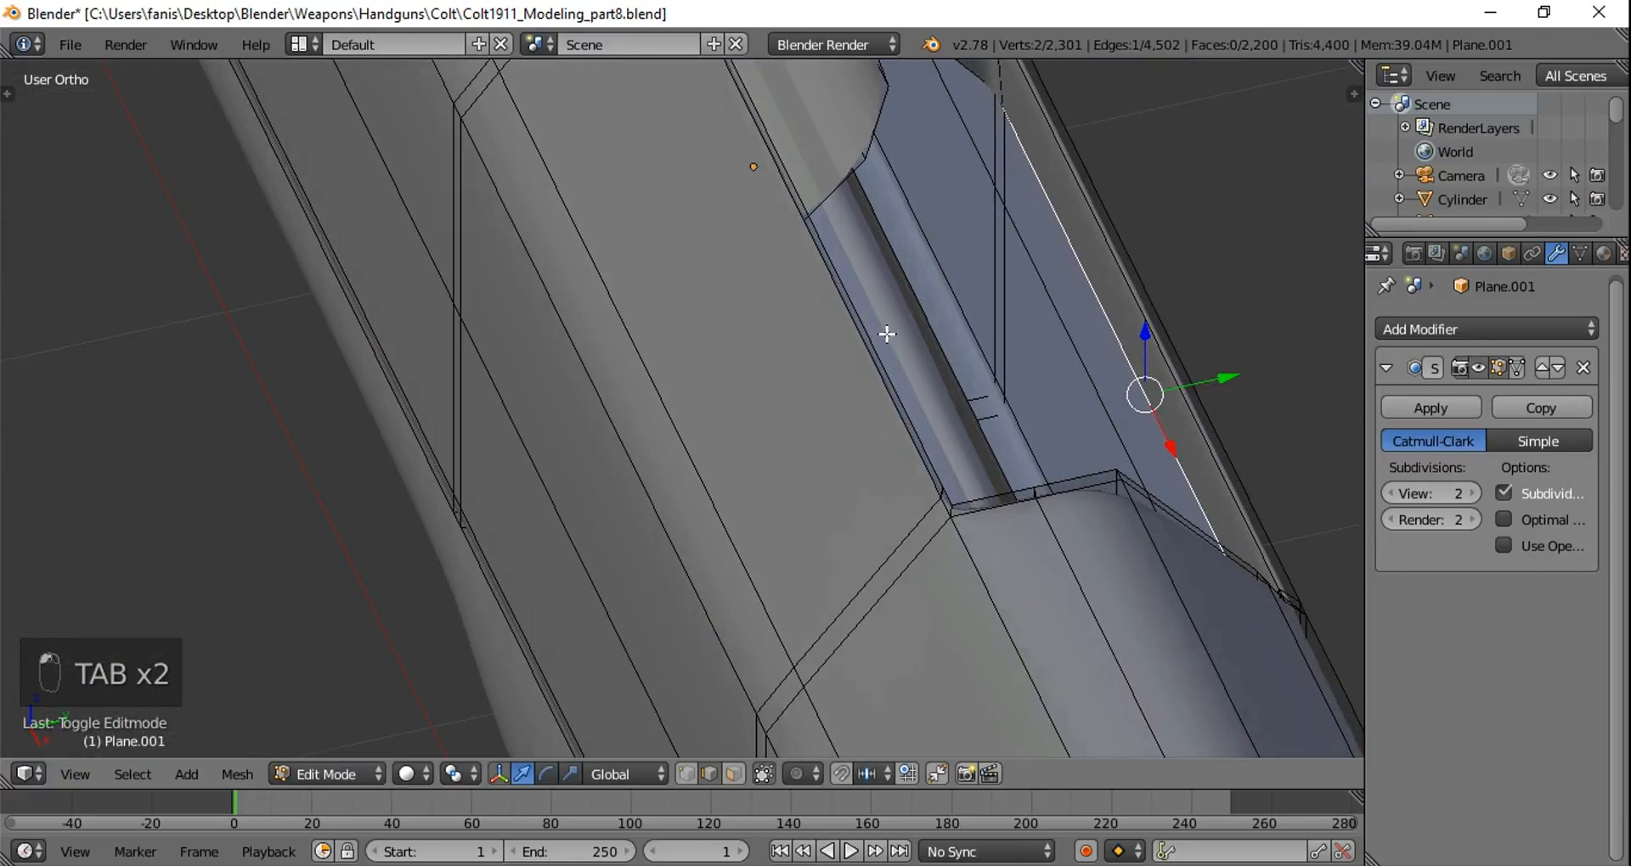
shift+middle_drag(939, 276, 772, 539)
scroll(811, 472, up, 2)
middle_drag(841, 422, 817, 439)
shift+right_click(754, 317)
middle_drag(1170, 517, 1332, 560)
shift+middle_drag(1198, 371, 766, 483)
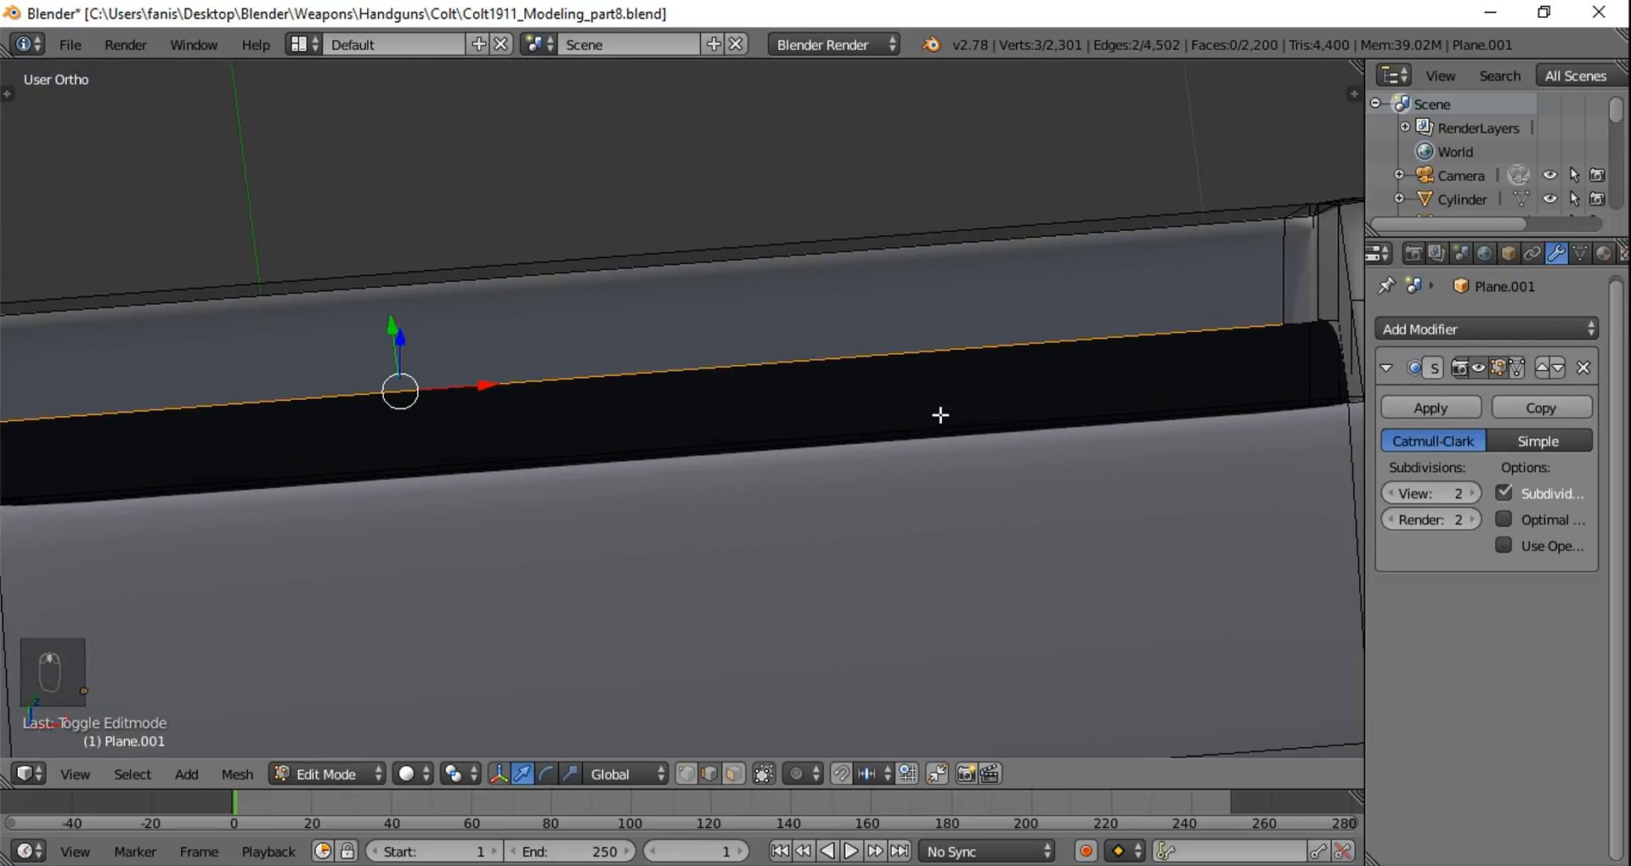
shift+right_click(1308, 321)
middle_drag(1183, 316, 955, 350)
drag(959, 415, 950, 415)
scroll(949, 415, down, 5)
middle_drag(949, 413, 809, 301)
Step: Inspect the smoothed ejection port on the whole pistol in object mode, including the front and back views
key(Tab)
scroll(808, 301, down, 6)
middle_drag(913, 328, 813, 372)
scroll(813, 372, down, 3)
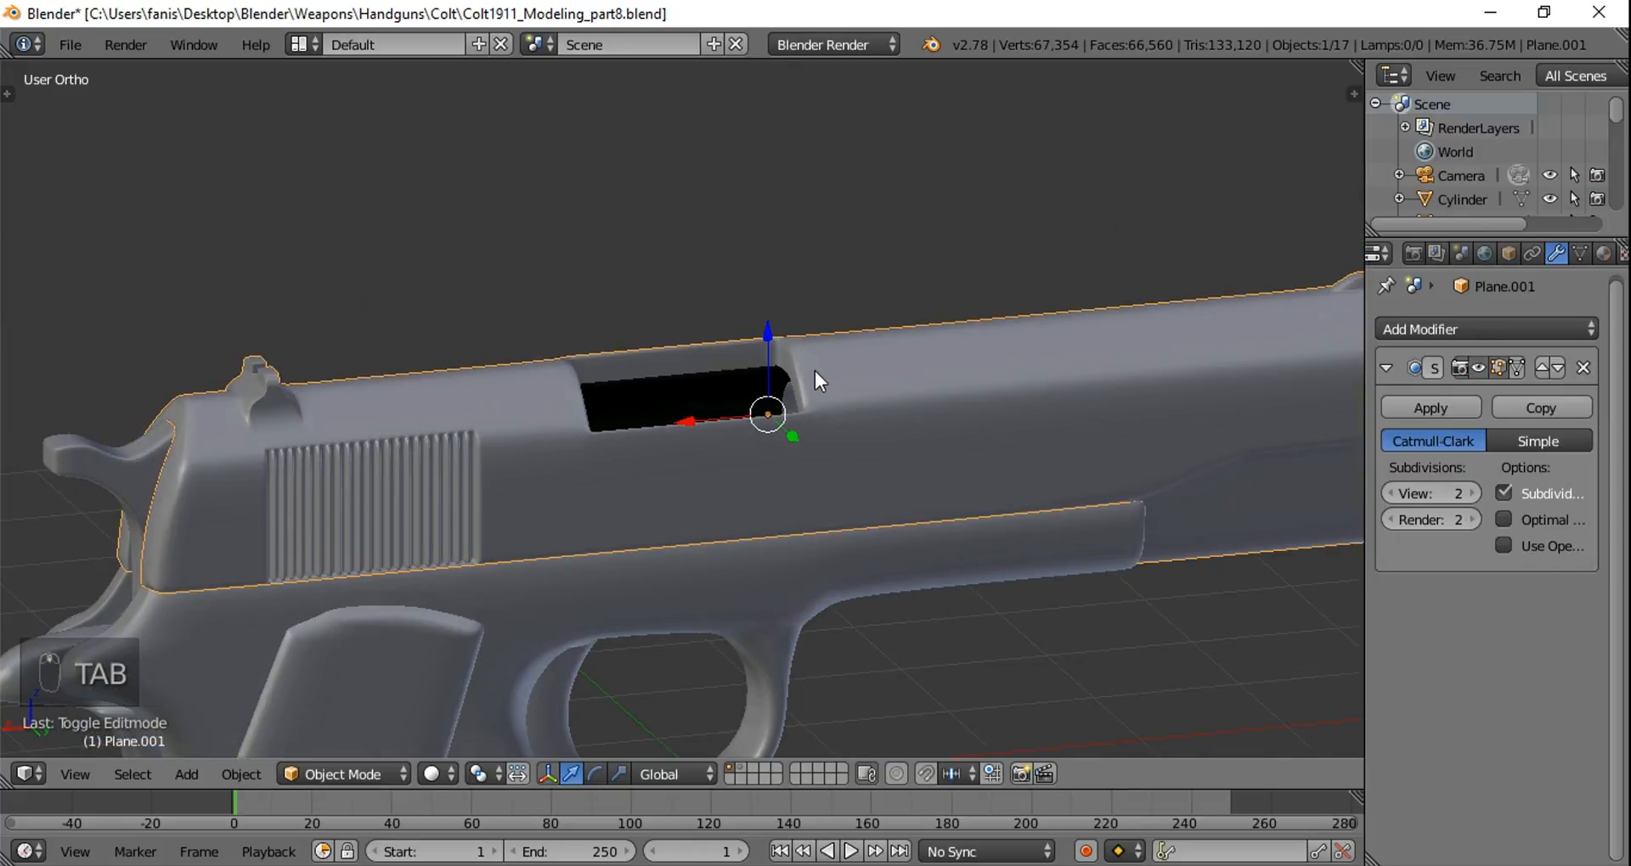
key(KP_1)
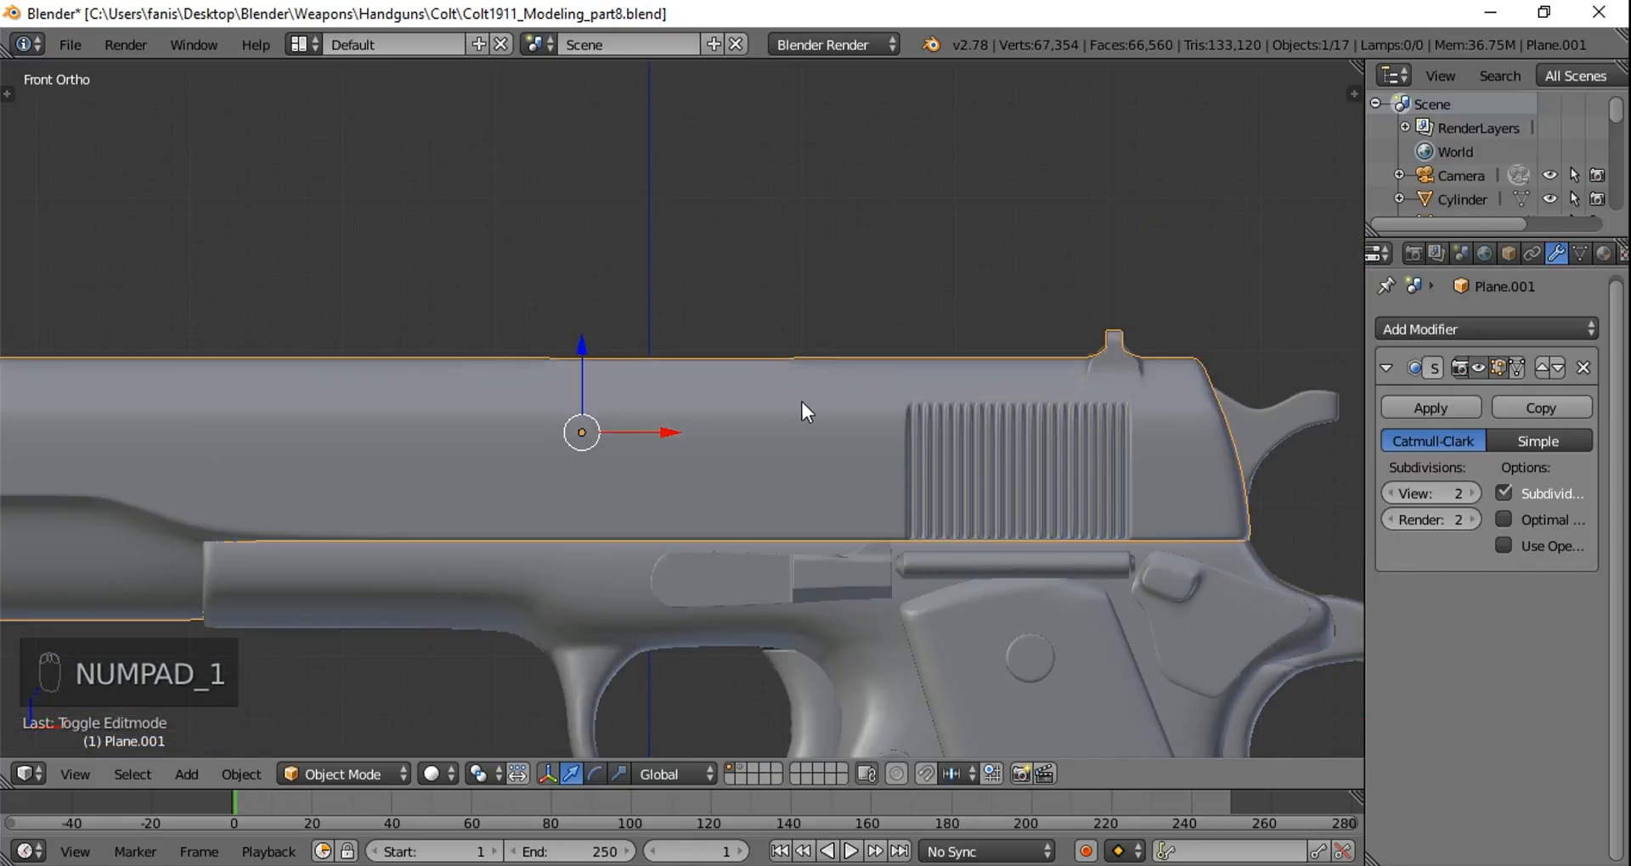
key(ctrl+KP_1)
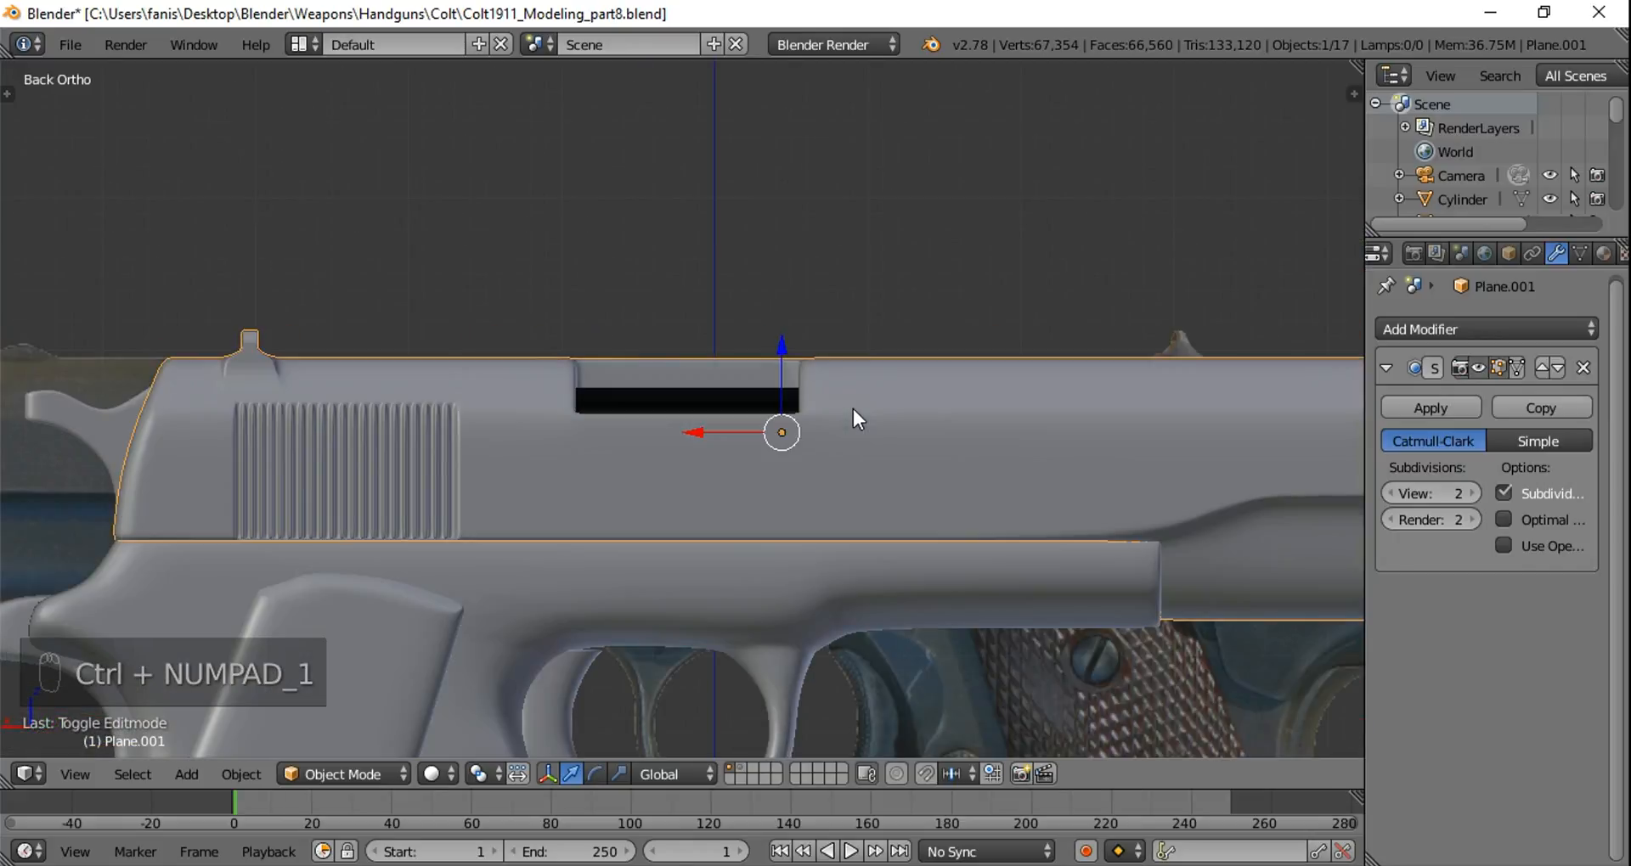
Step: Add a plane mesh, raise it to the height of the ejection port and shift it along X over the opening
key(shift+a)
mouse_move(848, 430)
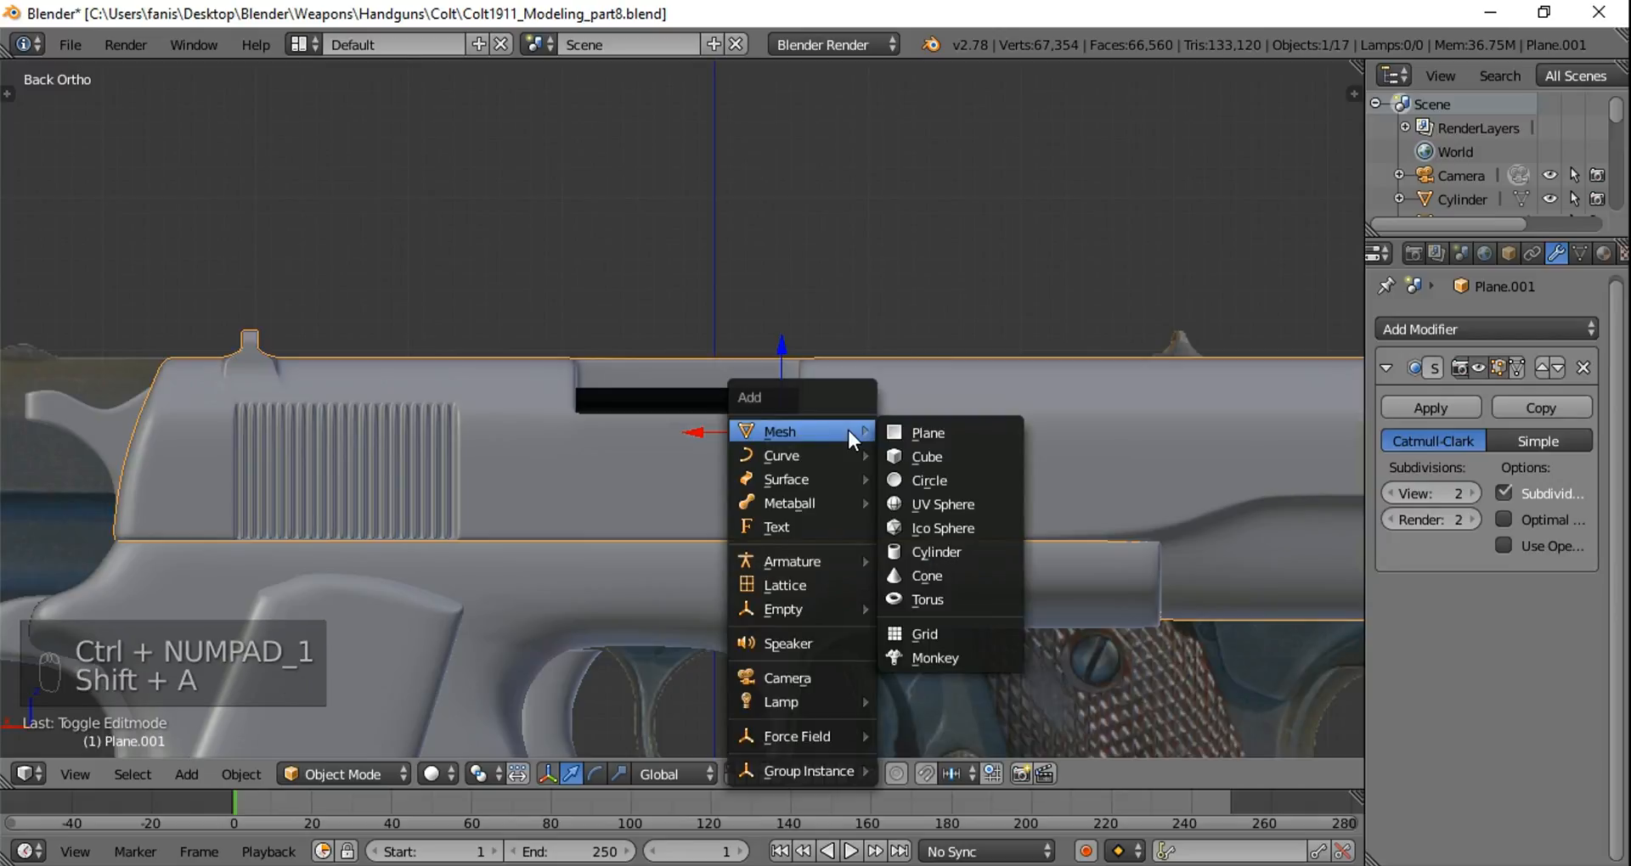
click(929, 426)
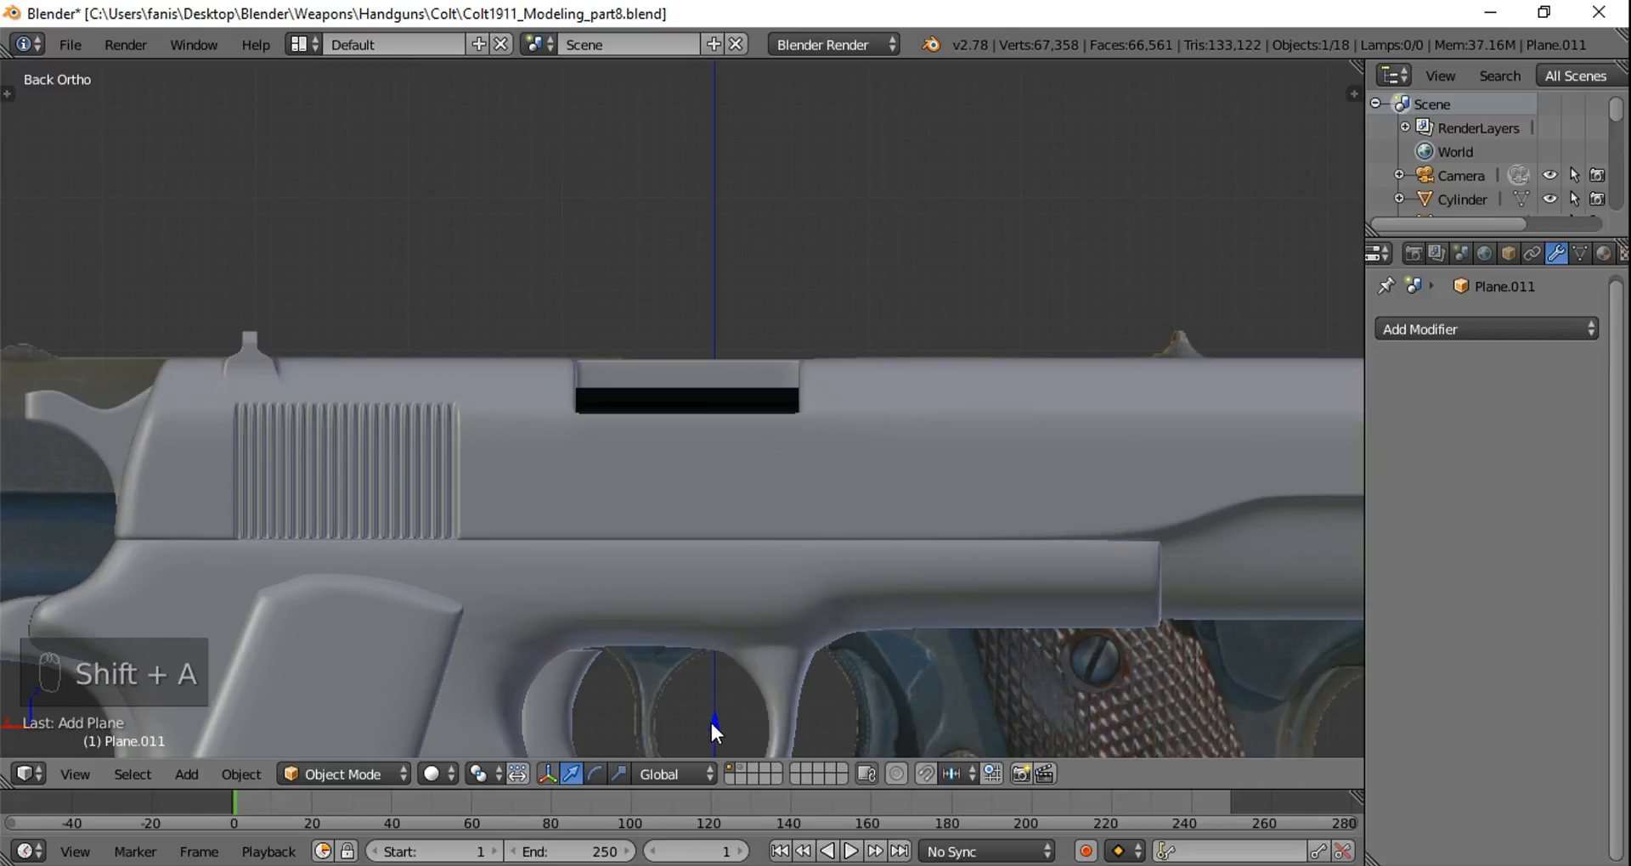
key(g)
click(731, 287)
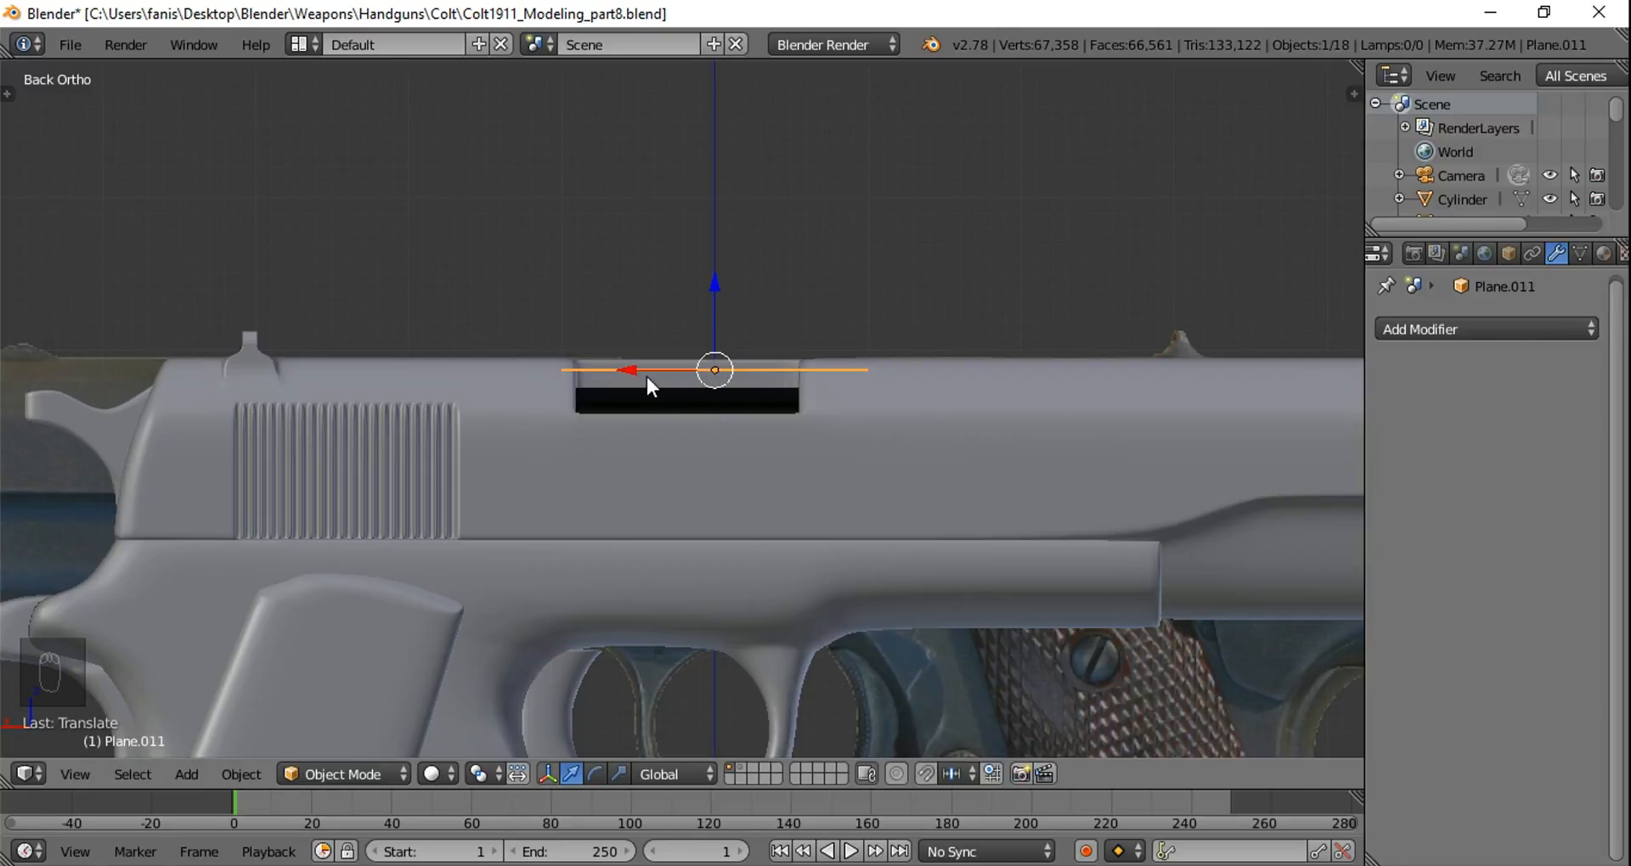
scroll(753, 363, up, 4)
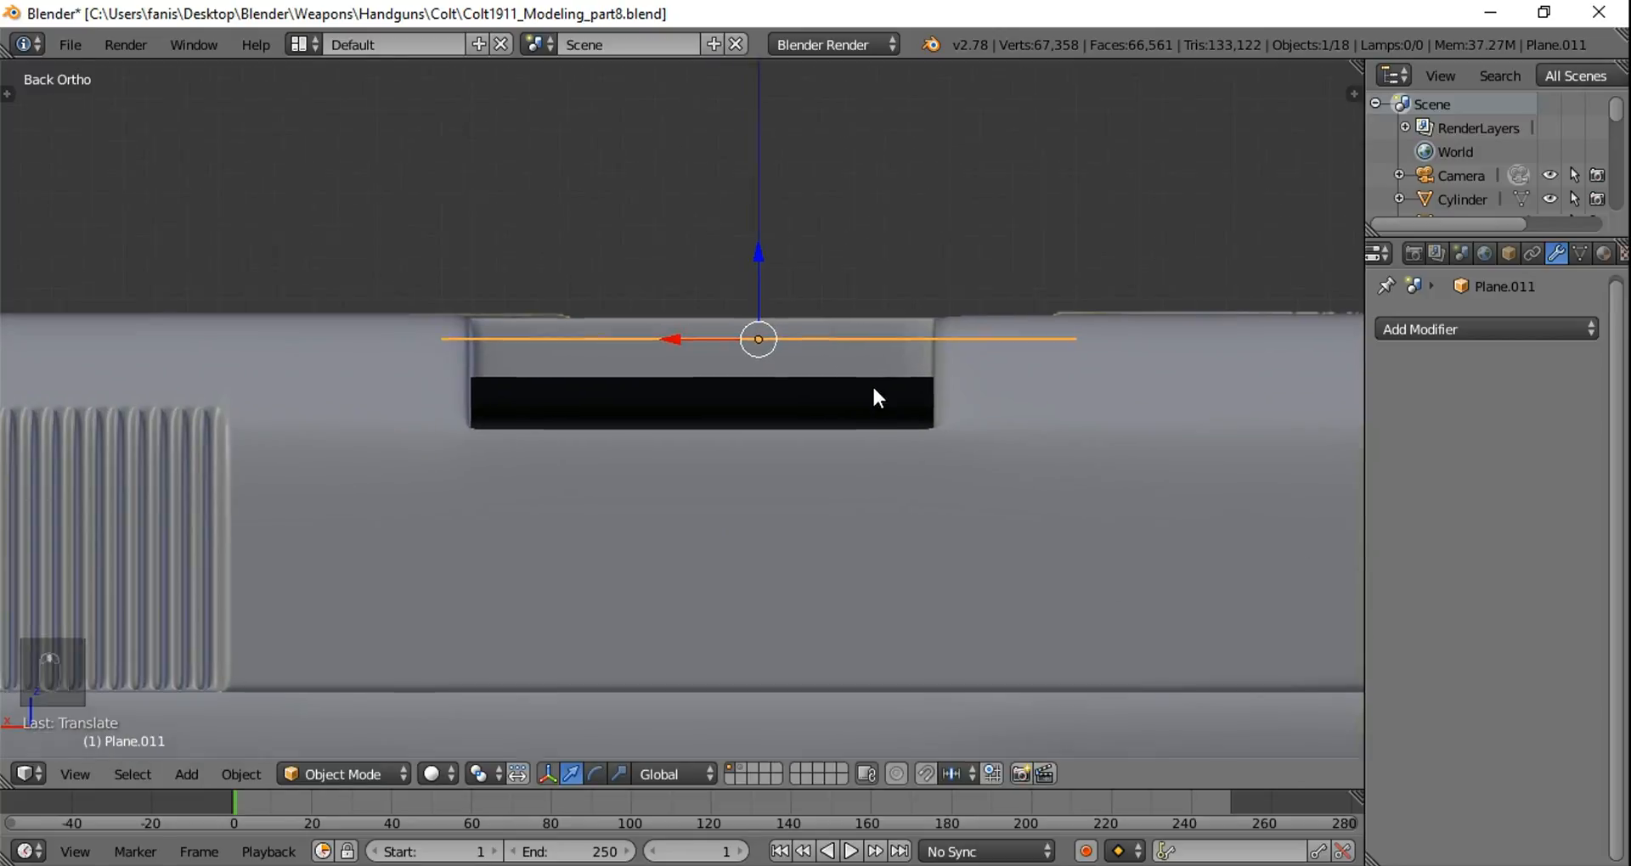
key(g)
key(x)
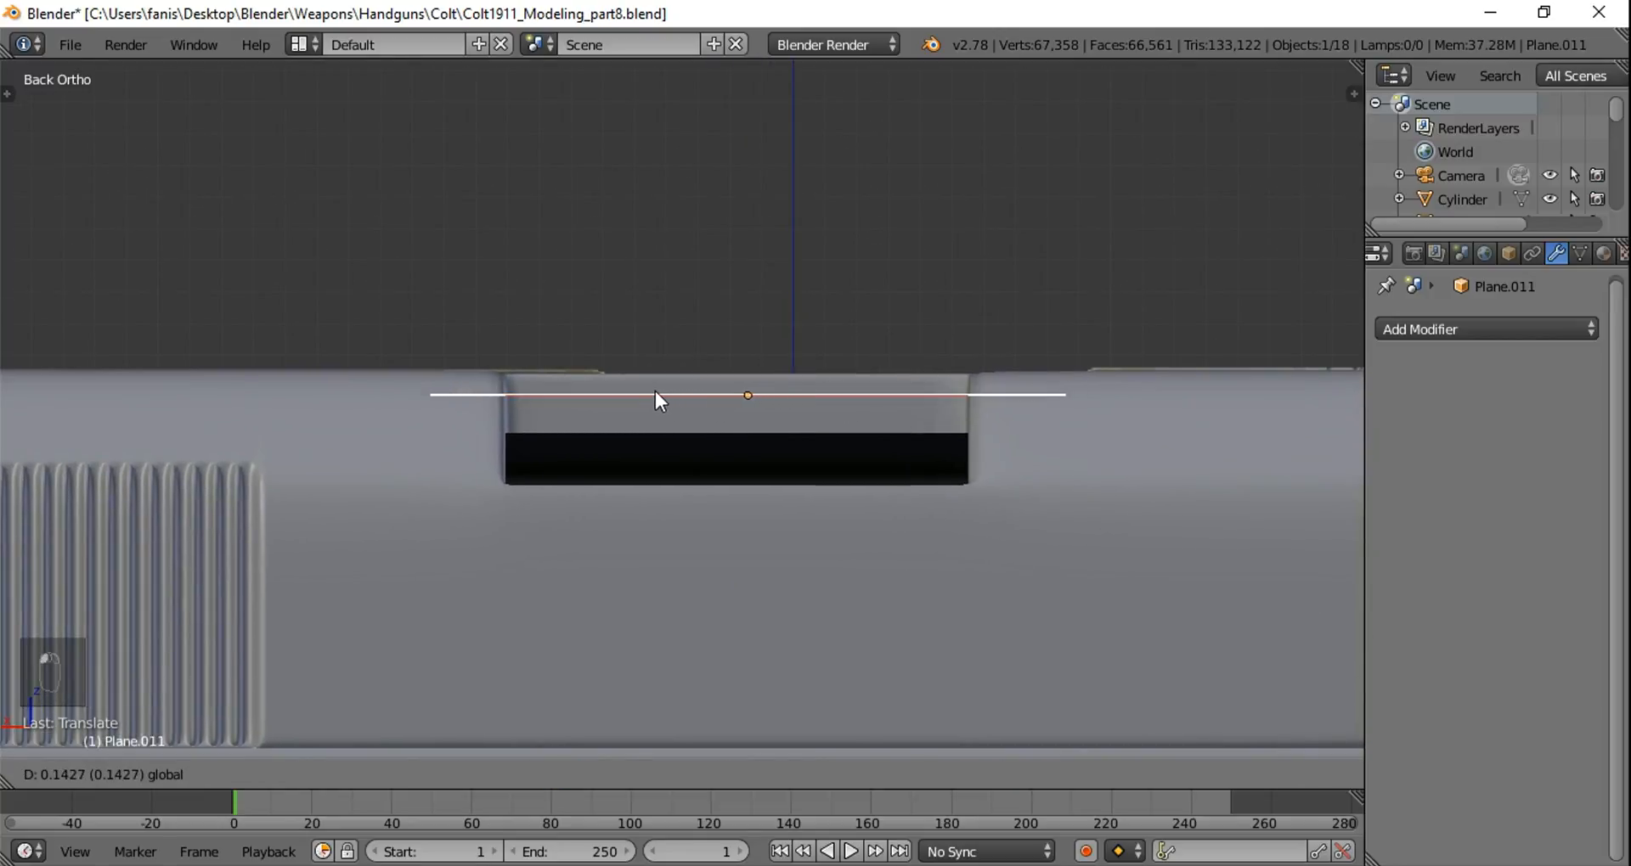
click(652, 396)
Step: Scale the plane along X to roughly the ejection port's length, center it on the opening and adjust its height along Z
key(s)
key(x)
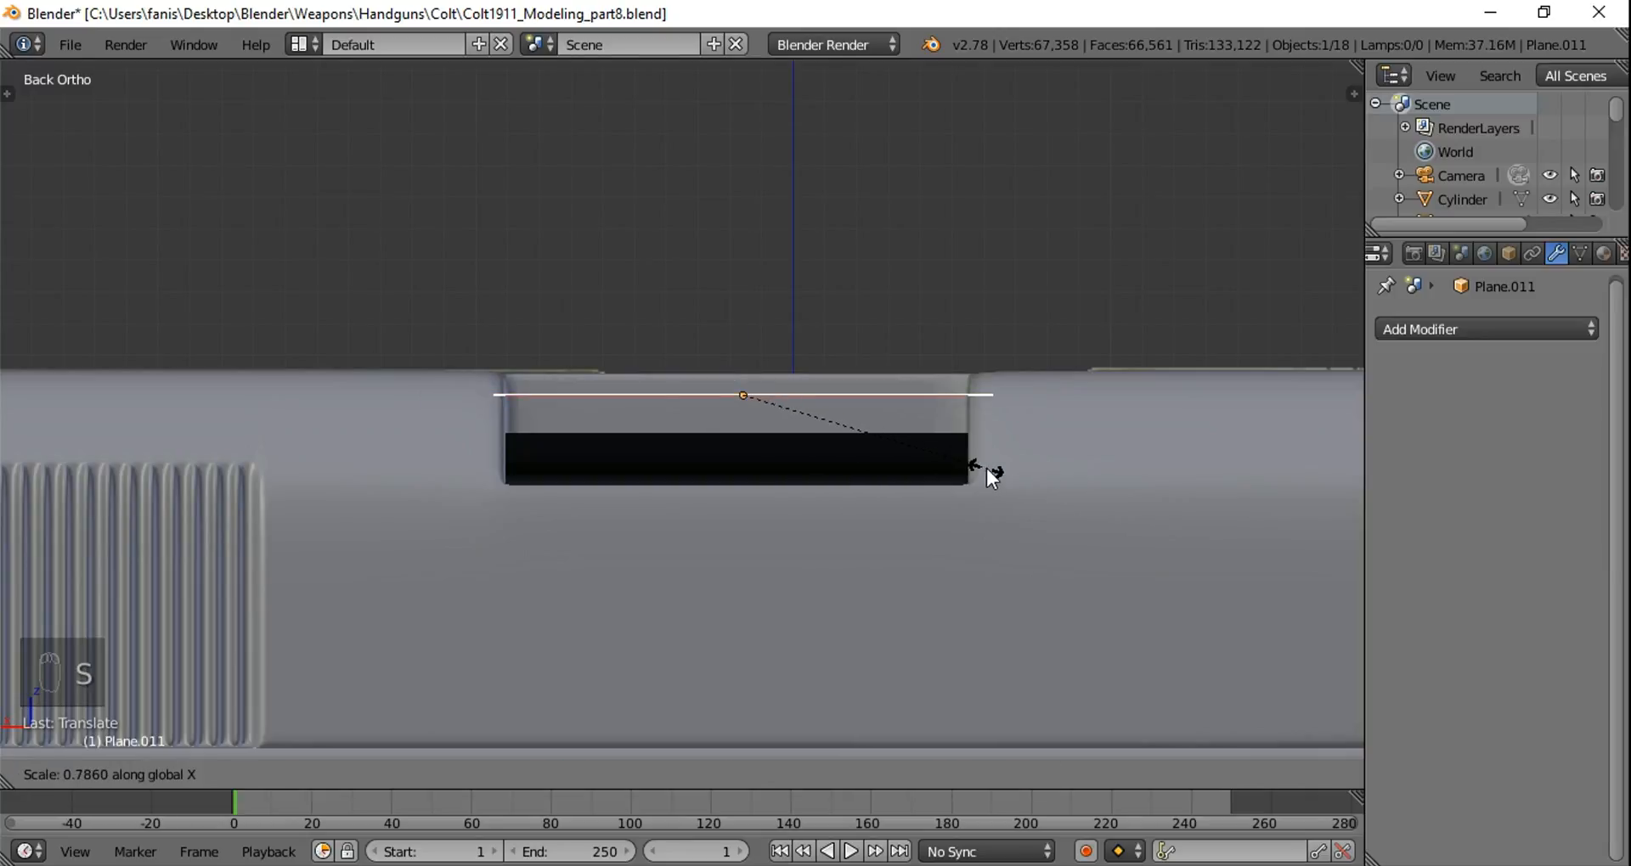
click(986, 469)
key(g)
key(x)
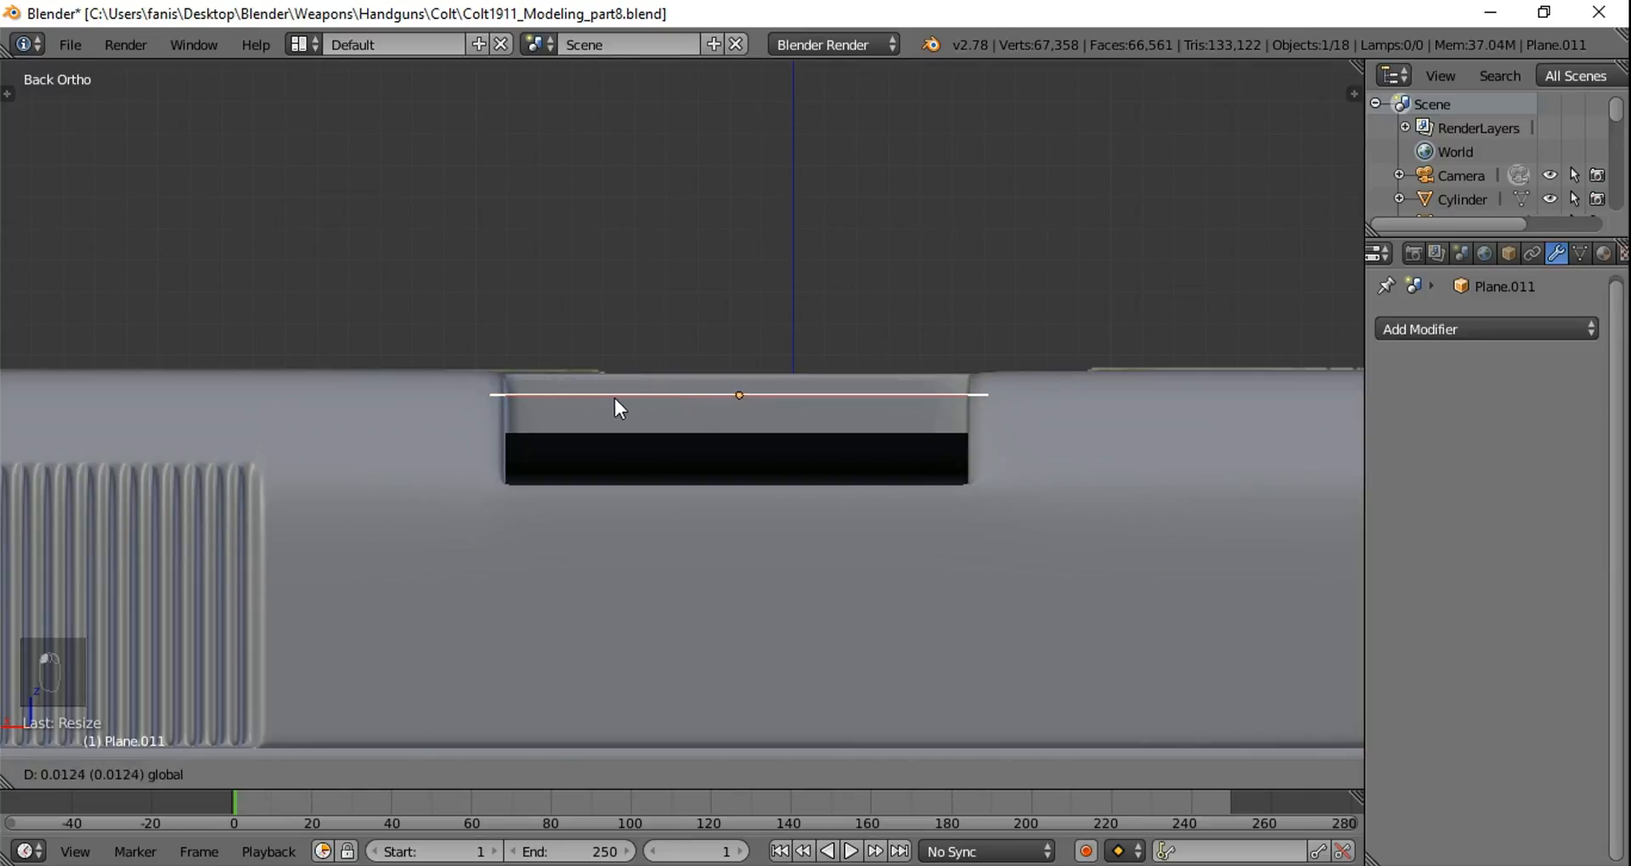
click(596, 398)
key(g)
key(z)
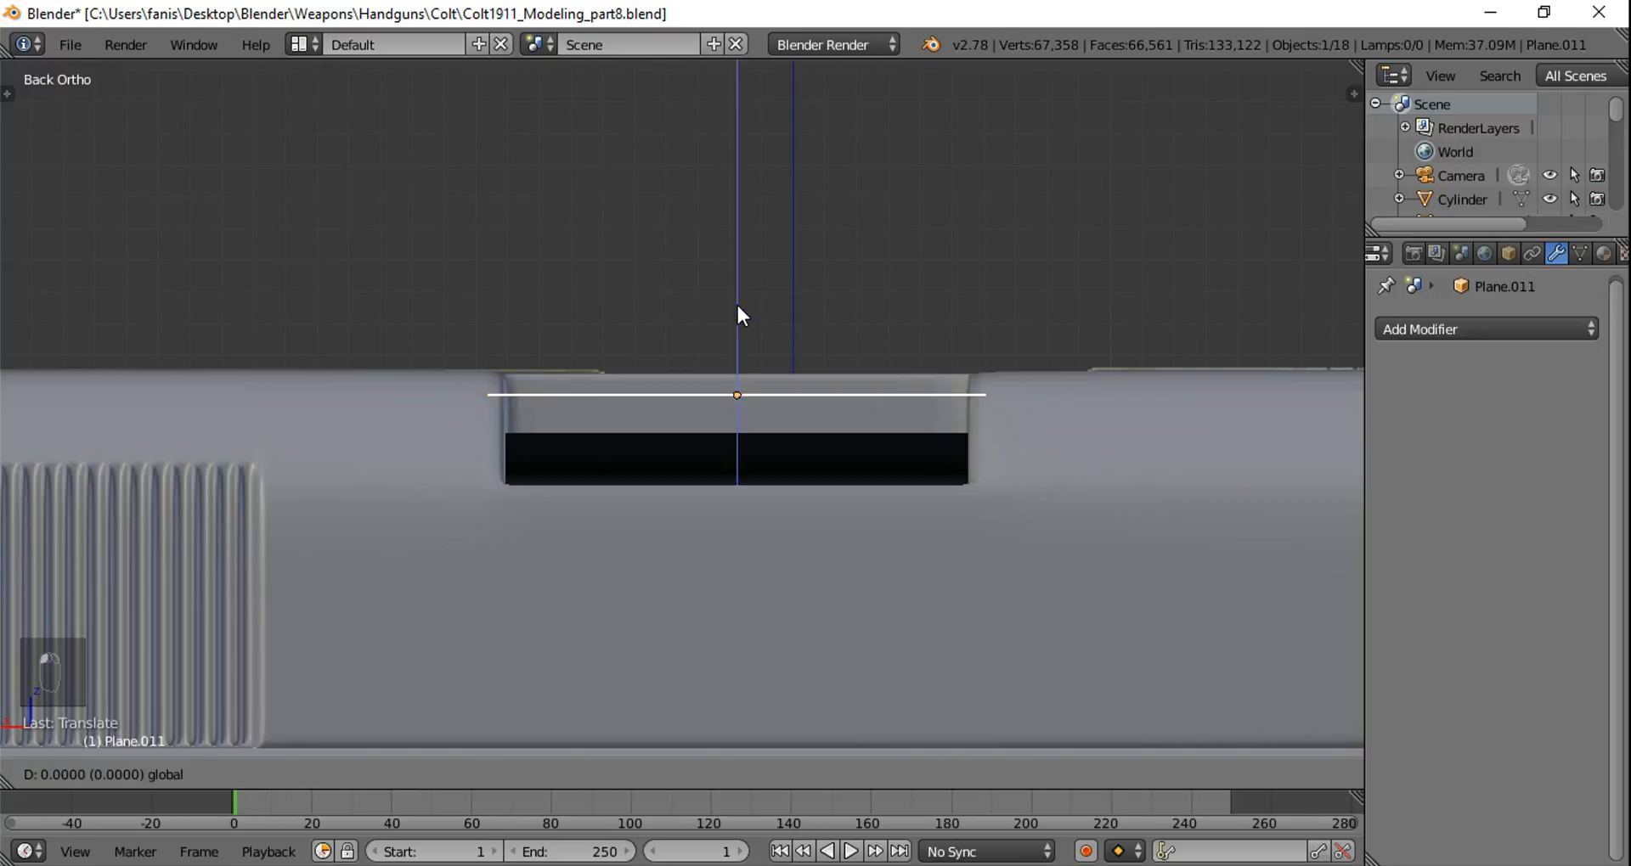
click(761, 181)
Step: Narrow the plane along Y and shift it along Y so it covers only the flat upper part of the port
middle_drag(773, 214, 1135, 399)
key(s)
key(y)
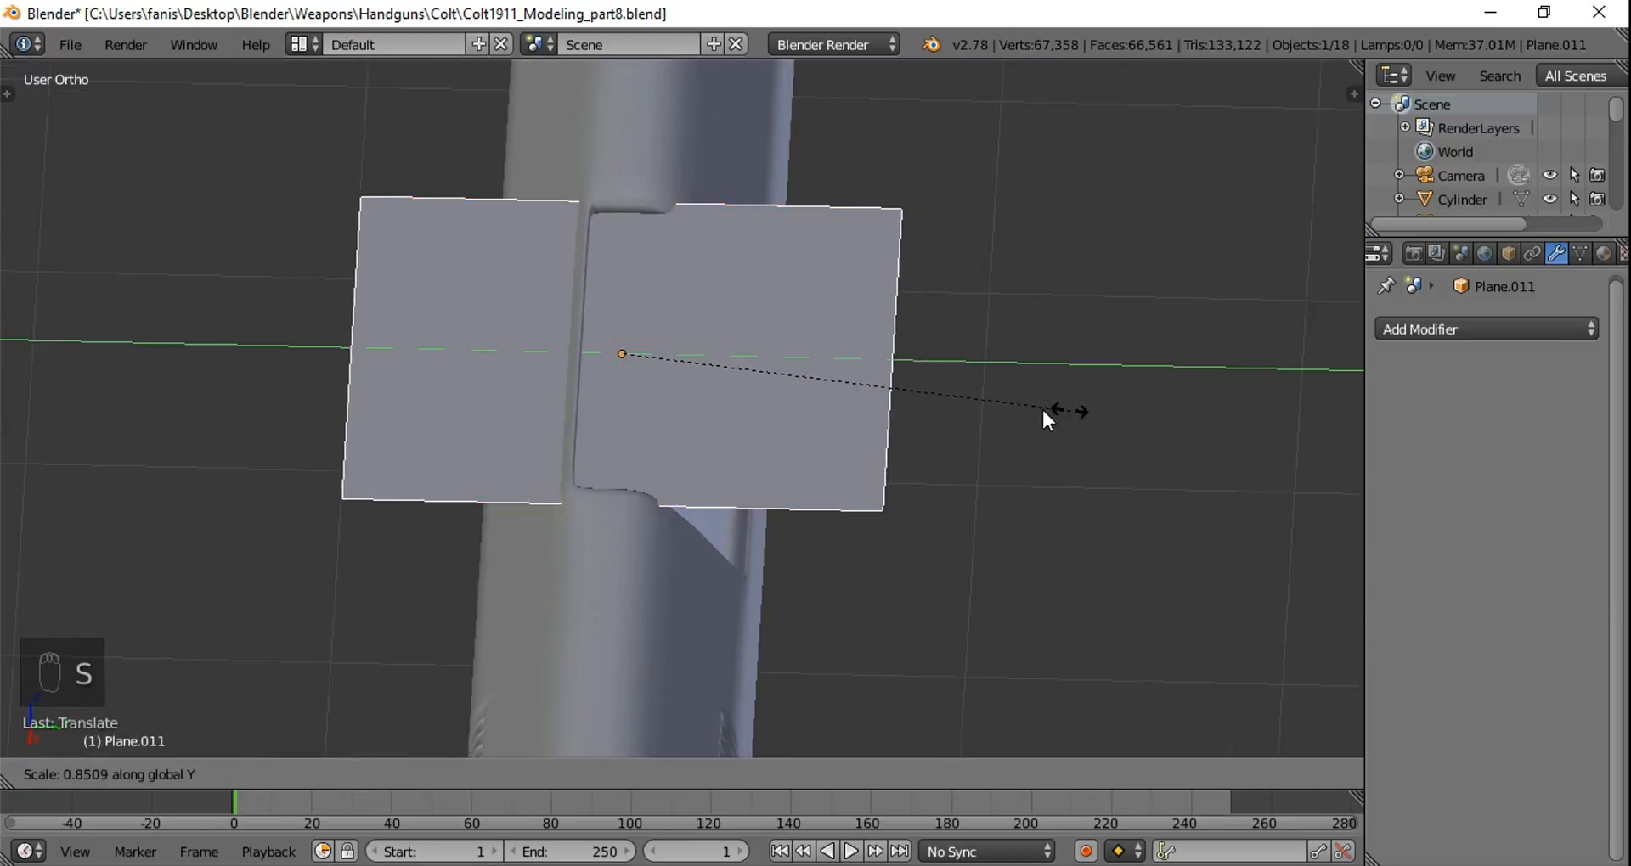
click(676, 373)
drag(711, 355, 642, 360)
scroll(709, 392, up, 4)
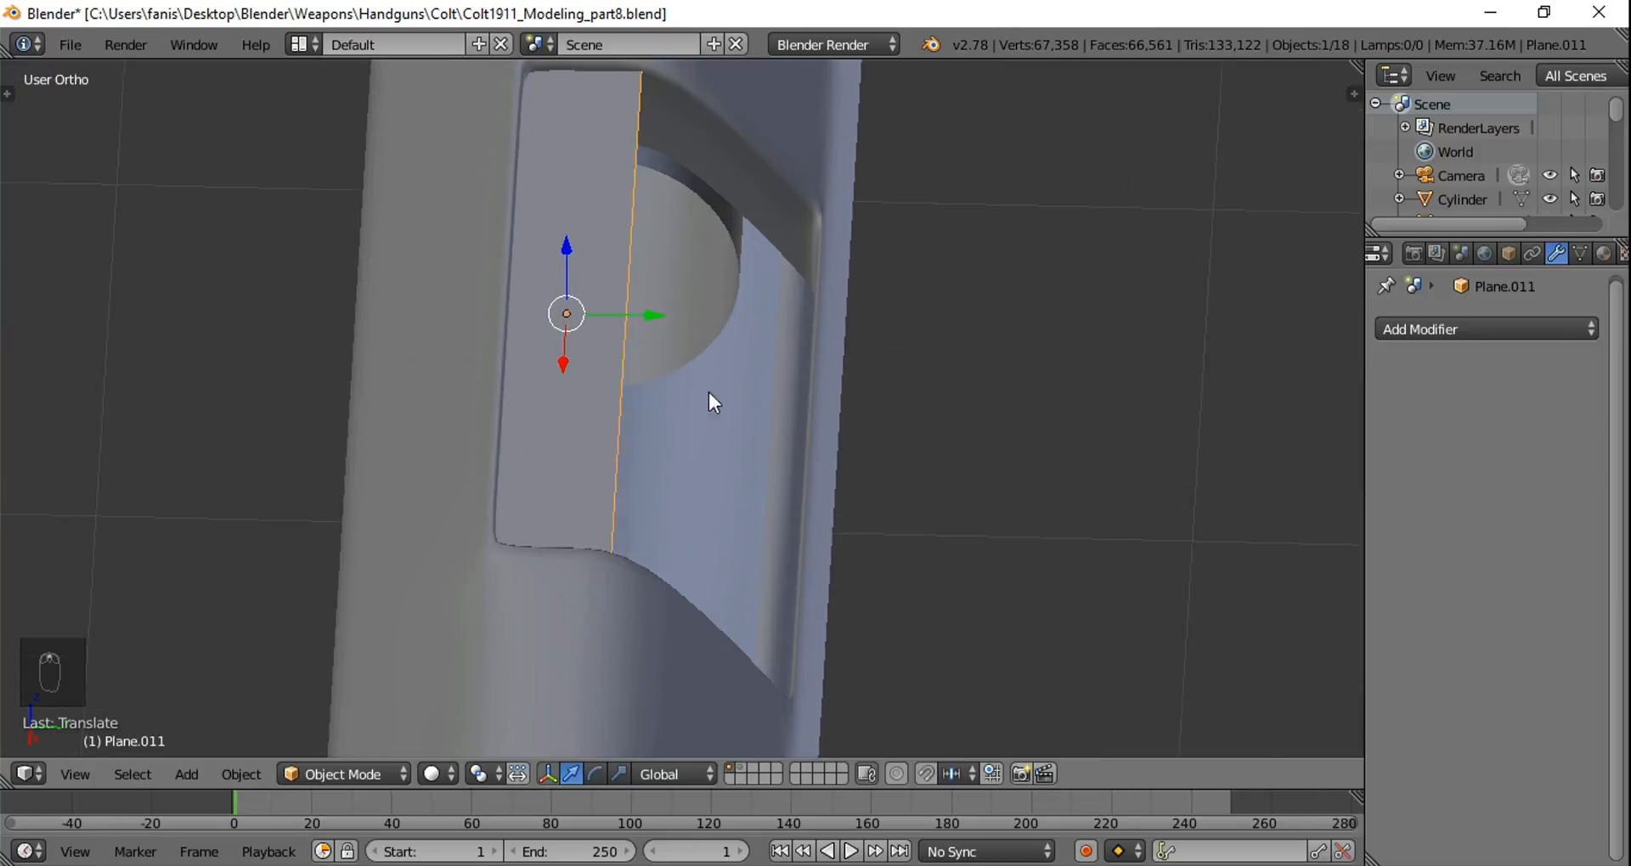
Step: Select the plane's outer long edge in edit mode and shift it slightly along Y where the port starts to curve
mouse_move(751, 417)
middle_down()
mouse_move(751, 383)
mouse_move(748, 440)
middle_up()
key(Tab)
key(a)
key(a)
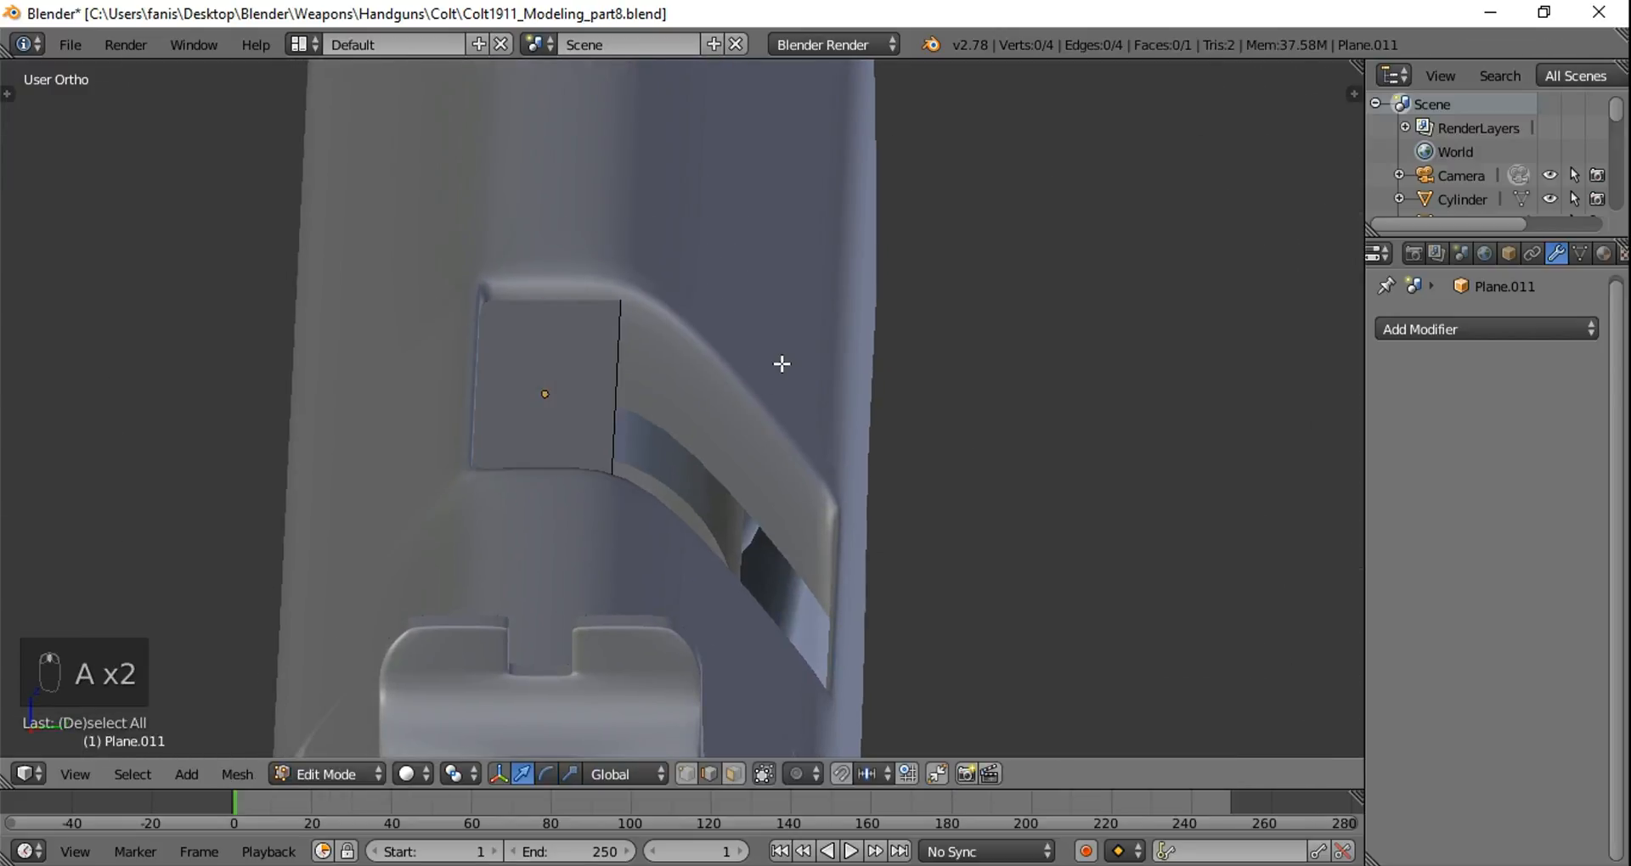
right_click(609, 393)
mouse_move(729, 427)
middle_down()
mouse_move(714, 389)
mouse_move(729, 413)
middle_up()
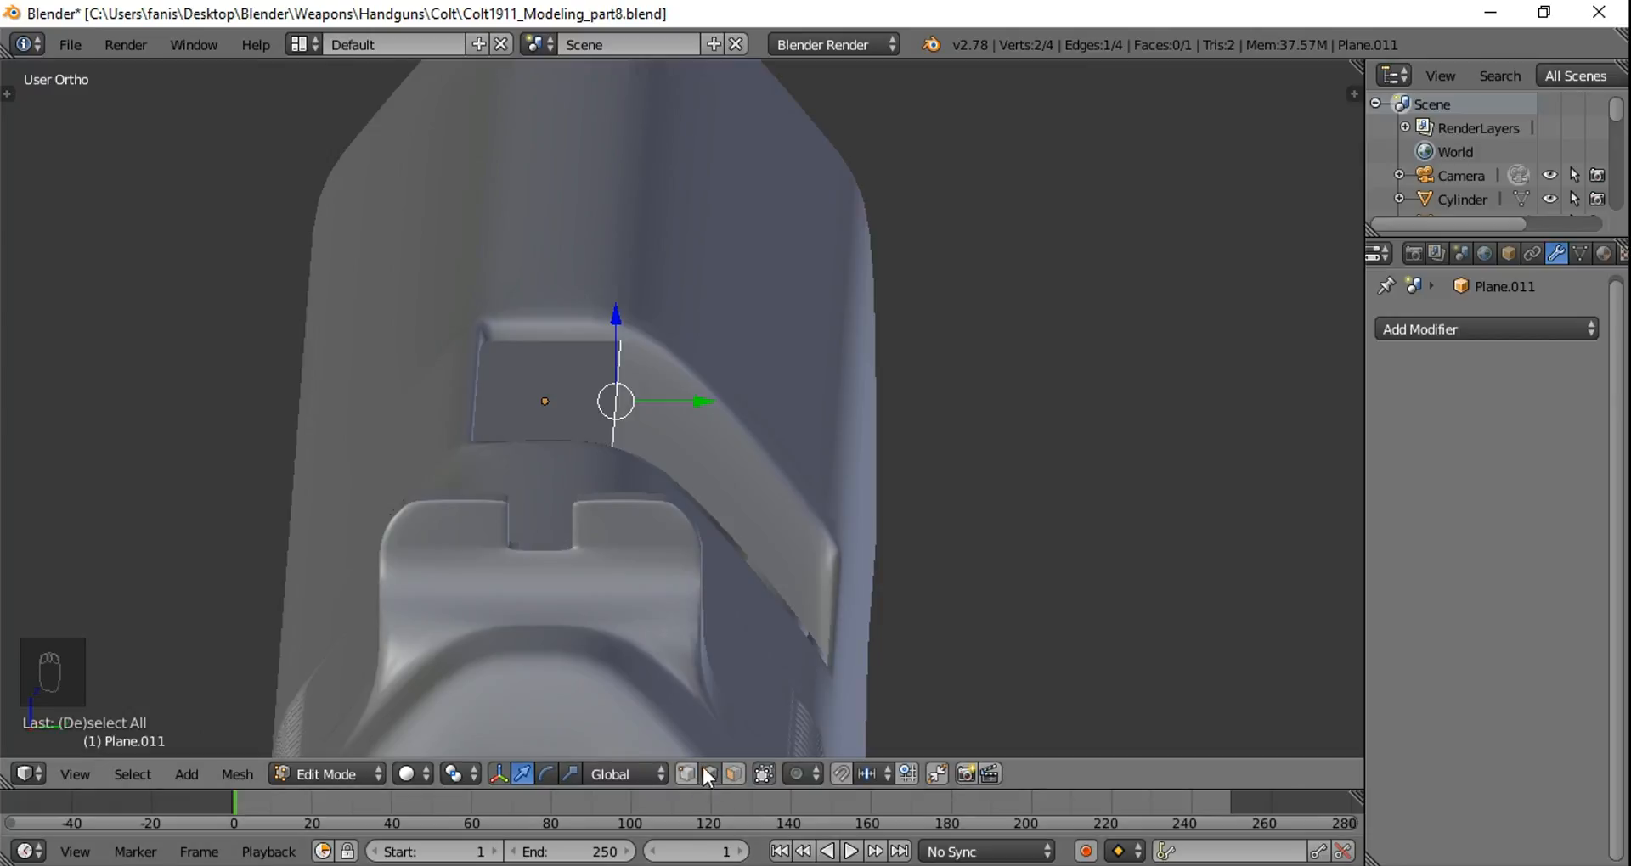
drag(702, 402, 713, 407)
middle_drag(713, 408, 722, 404)
Step: Extrude the outer edge three times down the port's curved opening until the strip reaches the port's lower edge
key(e)
click(727, 405)
drag(718, 409, 758, 430)
drag(670, 314, 667, 340)
middle_drag(813, 420, 823, 419)
key(e)
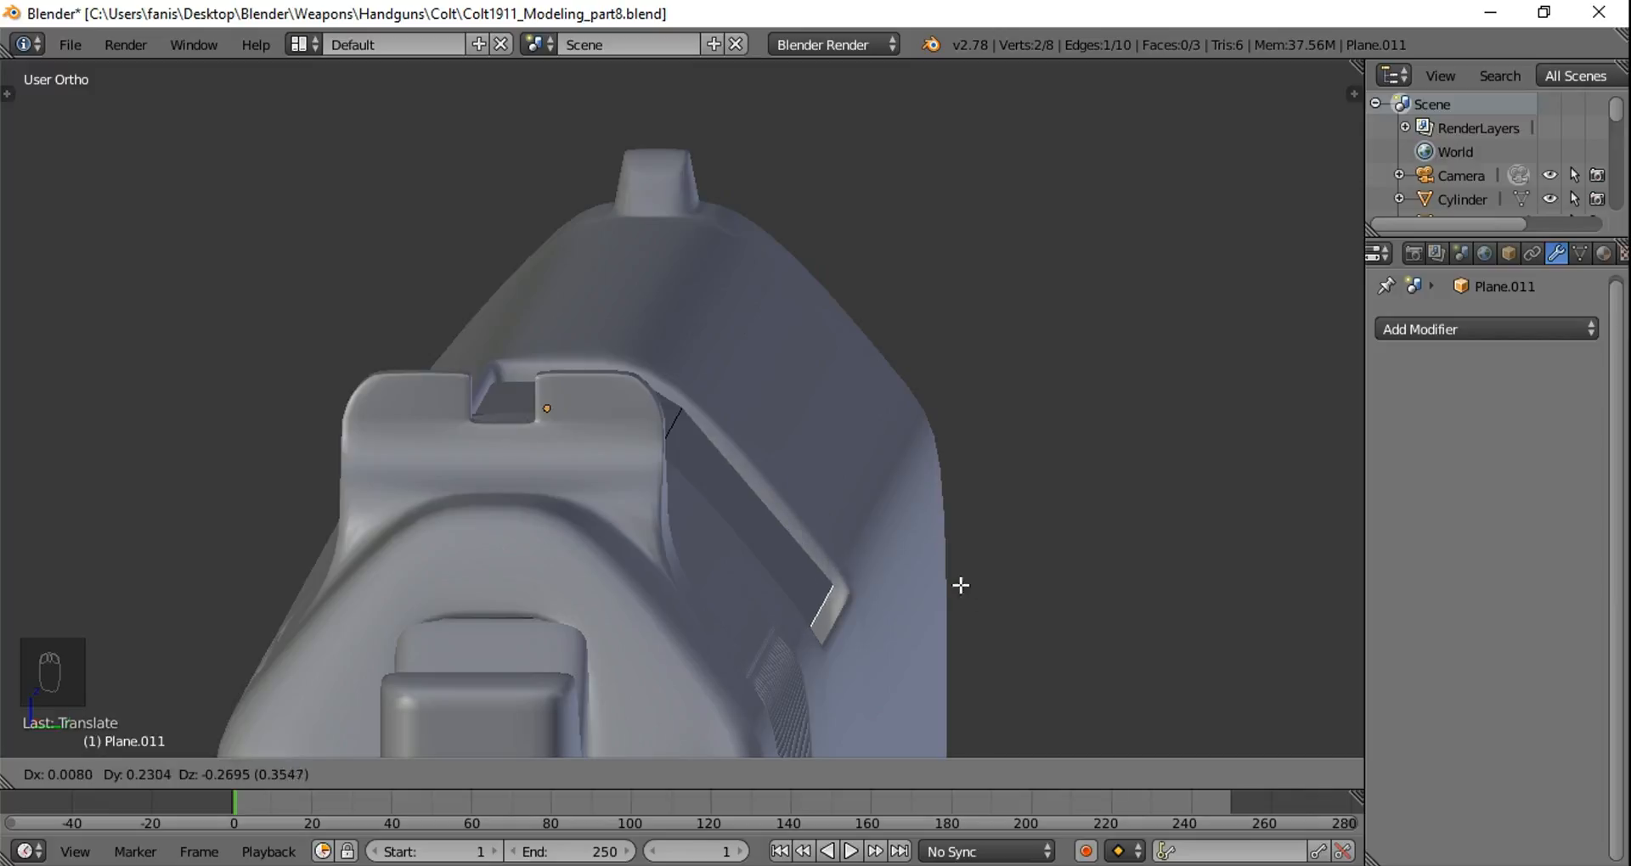
click(879, 473)
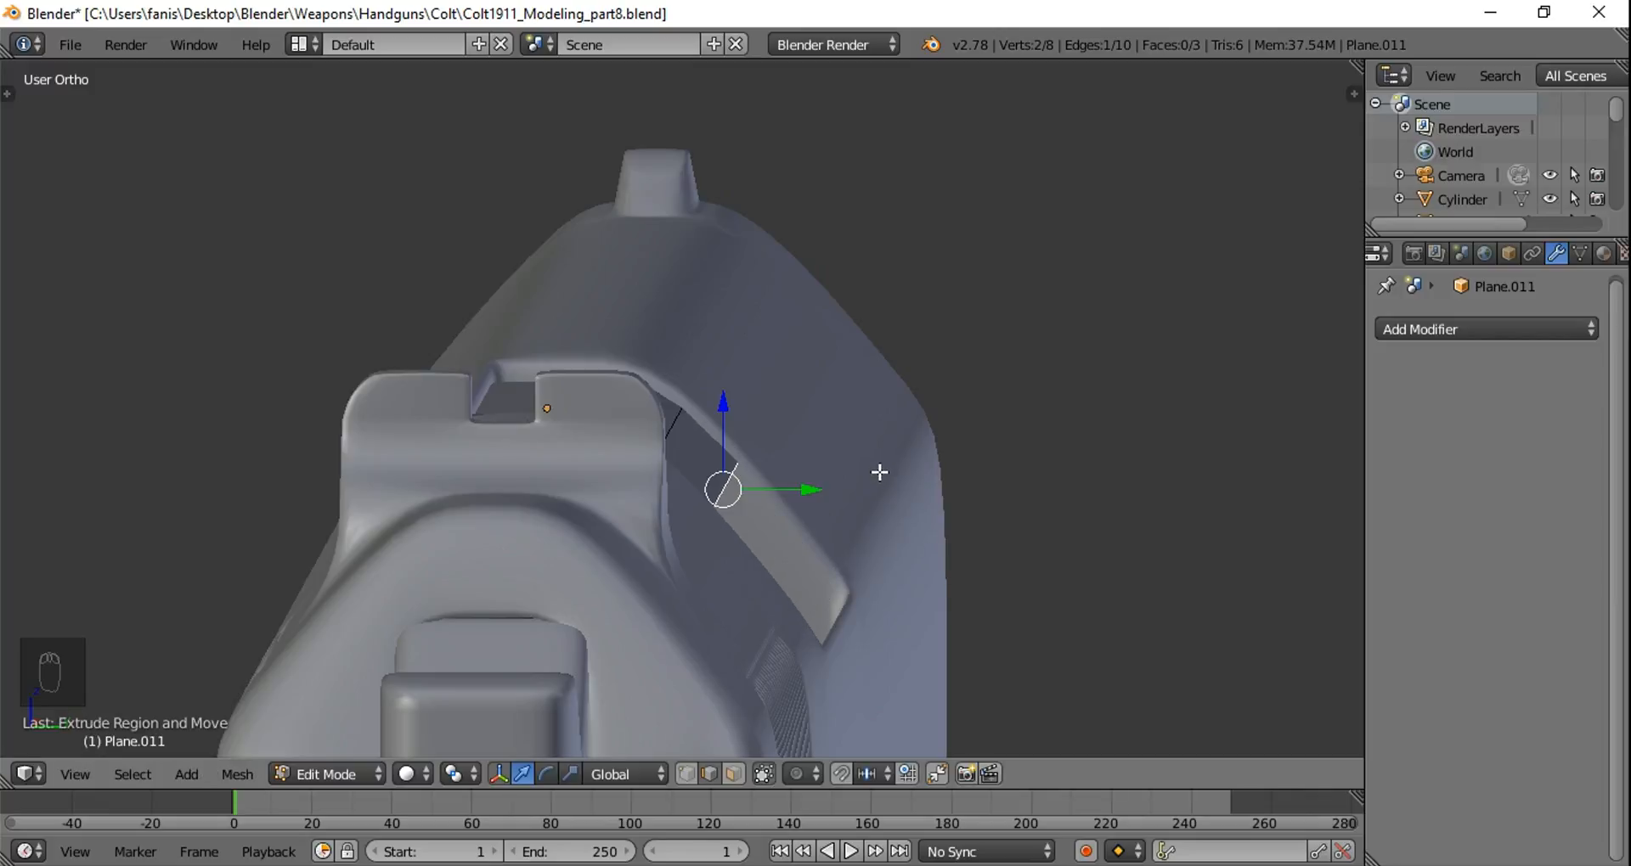
key(e)
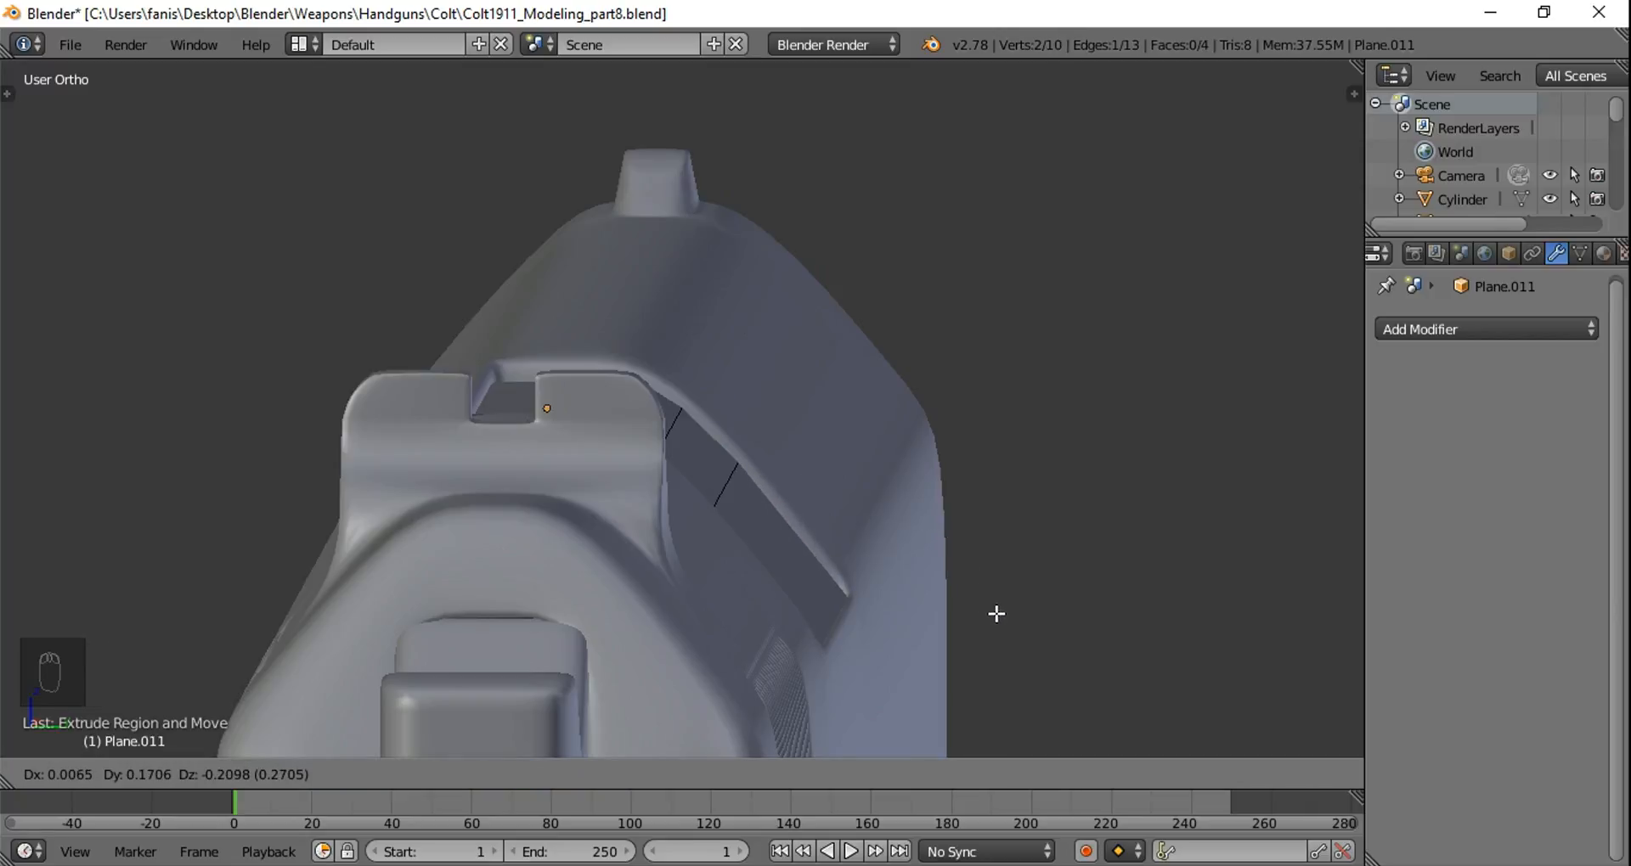
click(996, 613)
Step: Add a Subdivision Surface modifier with view level 1 to the port cover strip
middle_drag(993, 611, 604, 655)
key(Tab)
key(Tab)
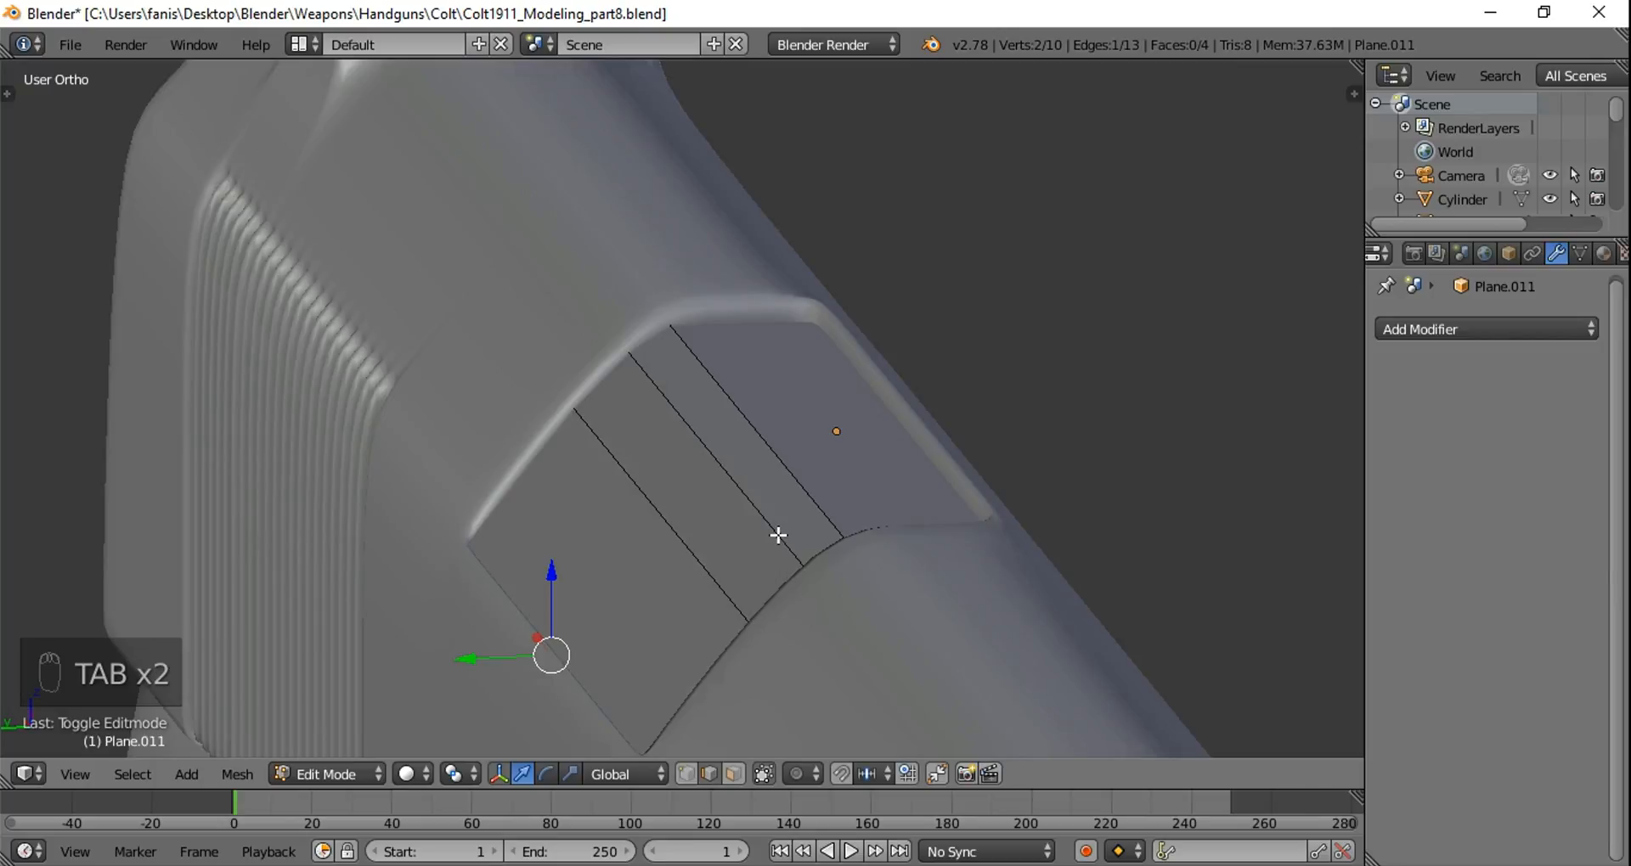
key(ctrl+2)
key(ctrl+1)
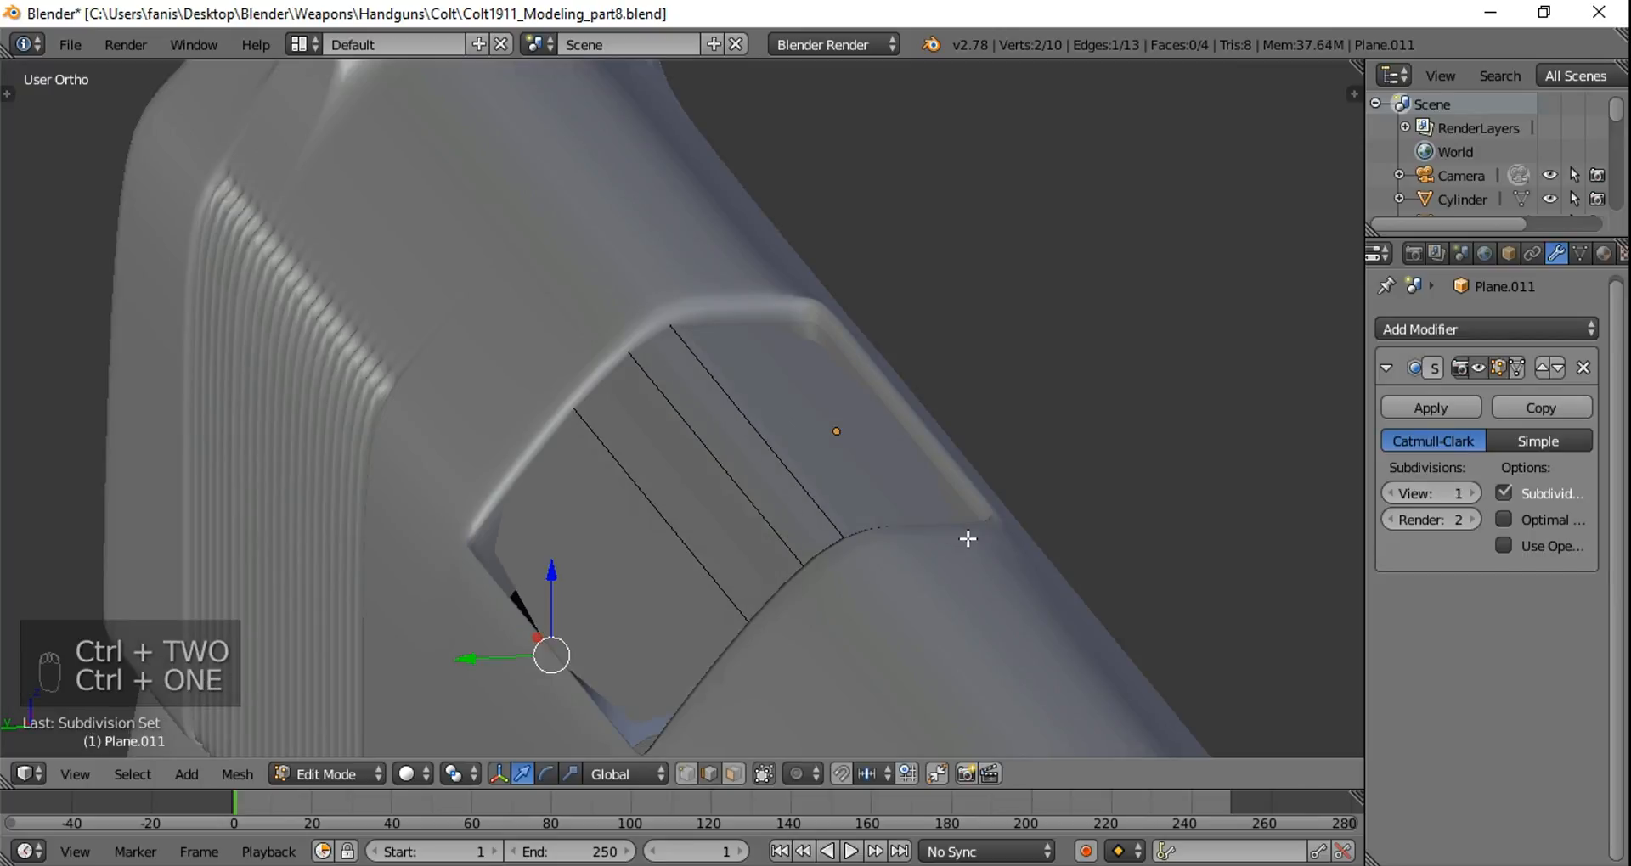
Step: Add a lengthwise loop cut to the strip's lowest face and slide it close to the port's lower edge
middle_drag(753, 542, 1135, 572)
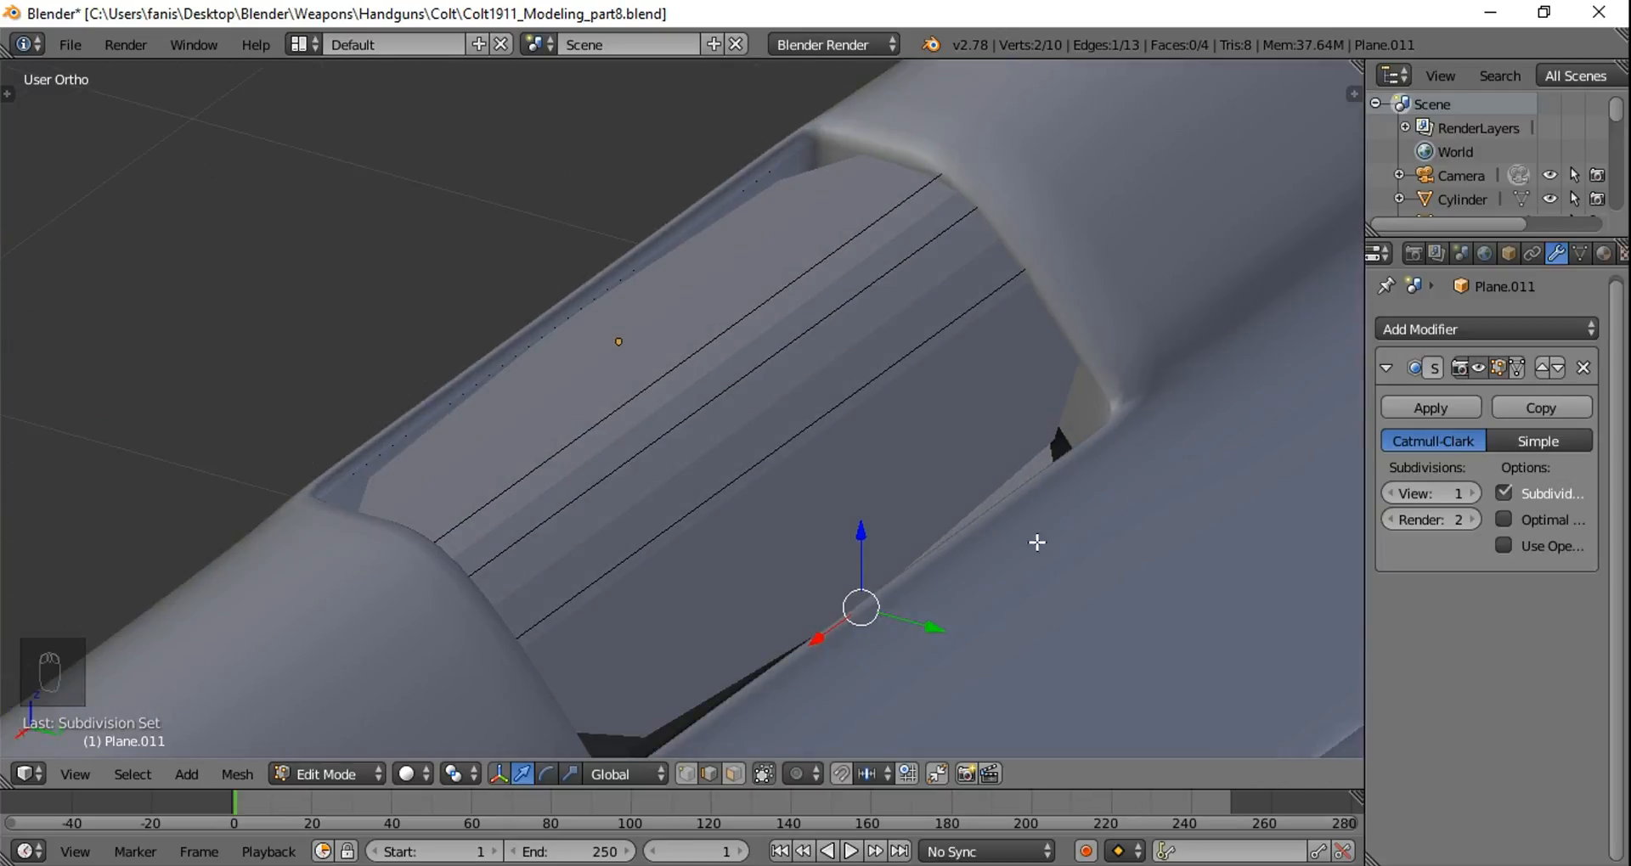
key(ctrl+r)
click(1050, 356)
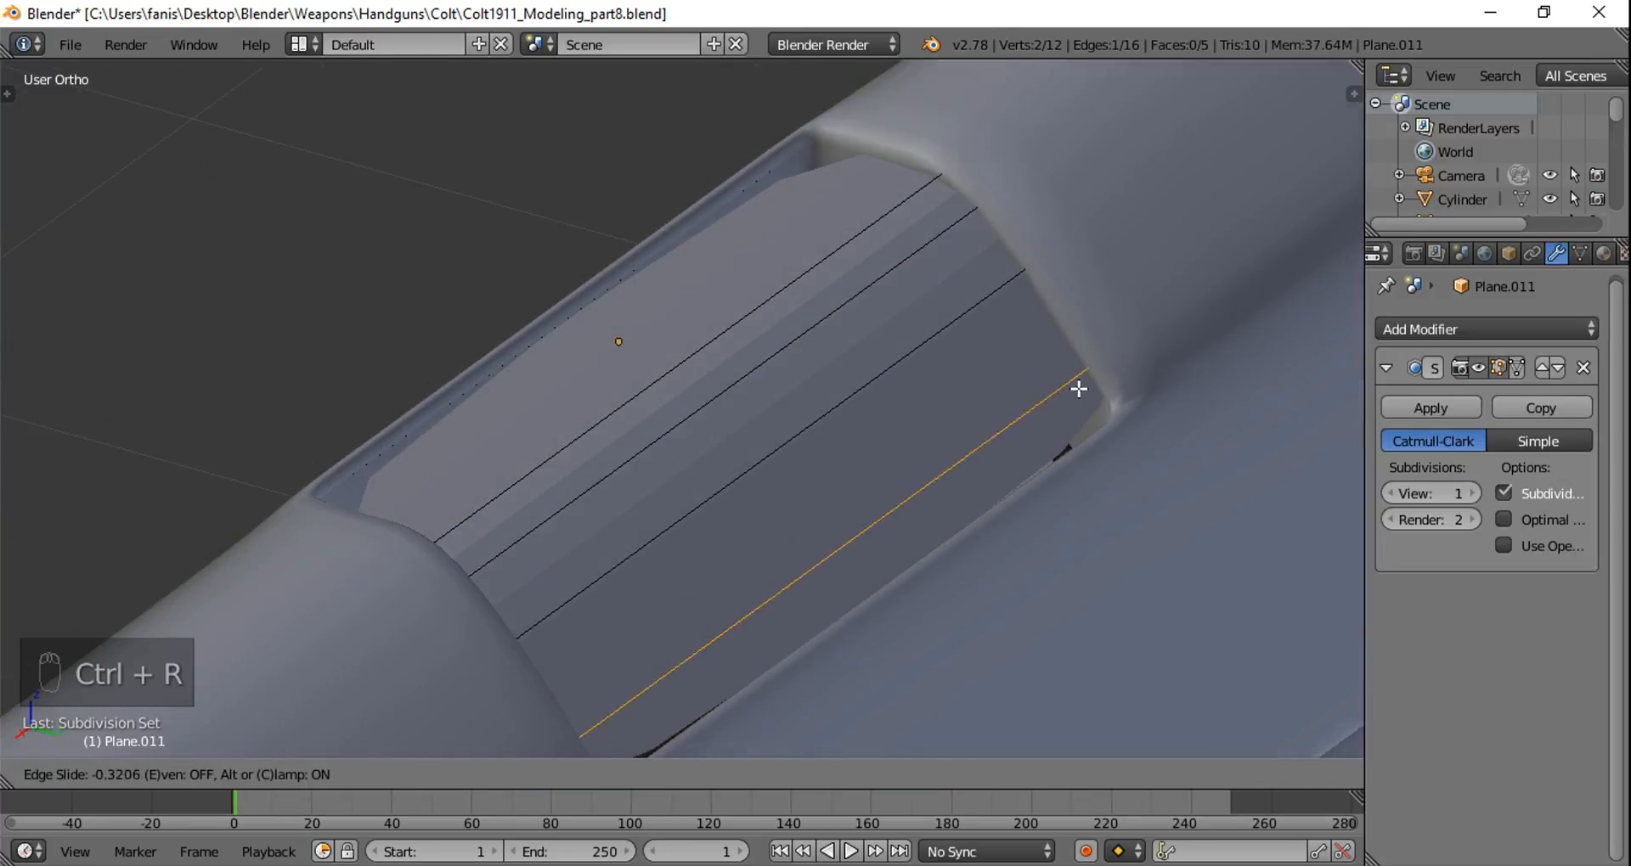
click(1099, 425)
Step: Apply smooth shading to the port cover strip in object mode and return to edit mode
middle_drag(1100, 425, 1070, 444)
key(Tab)
key(t)
key(t)
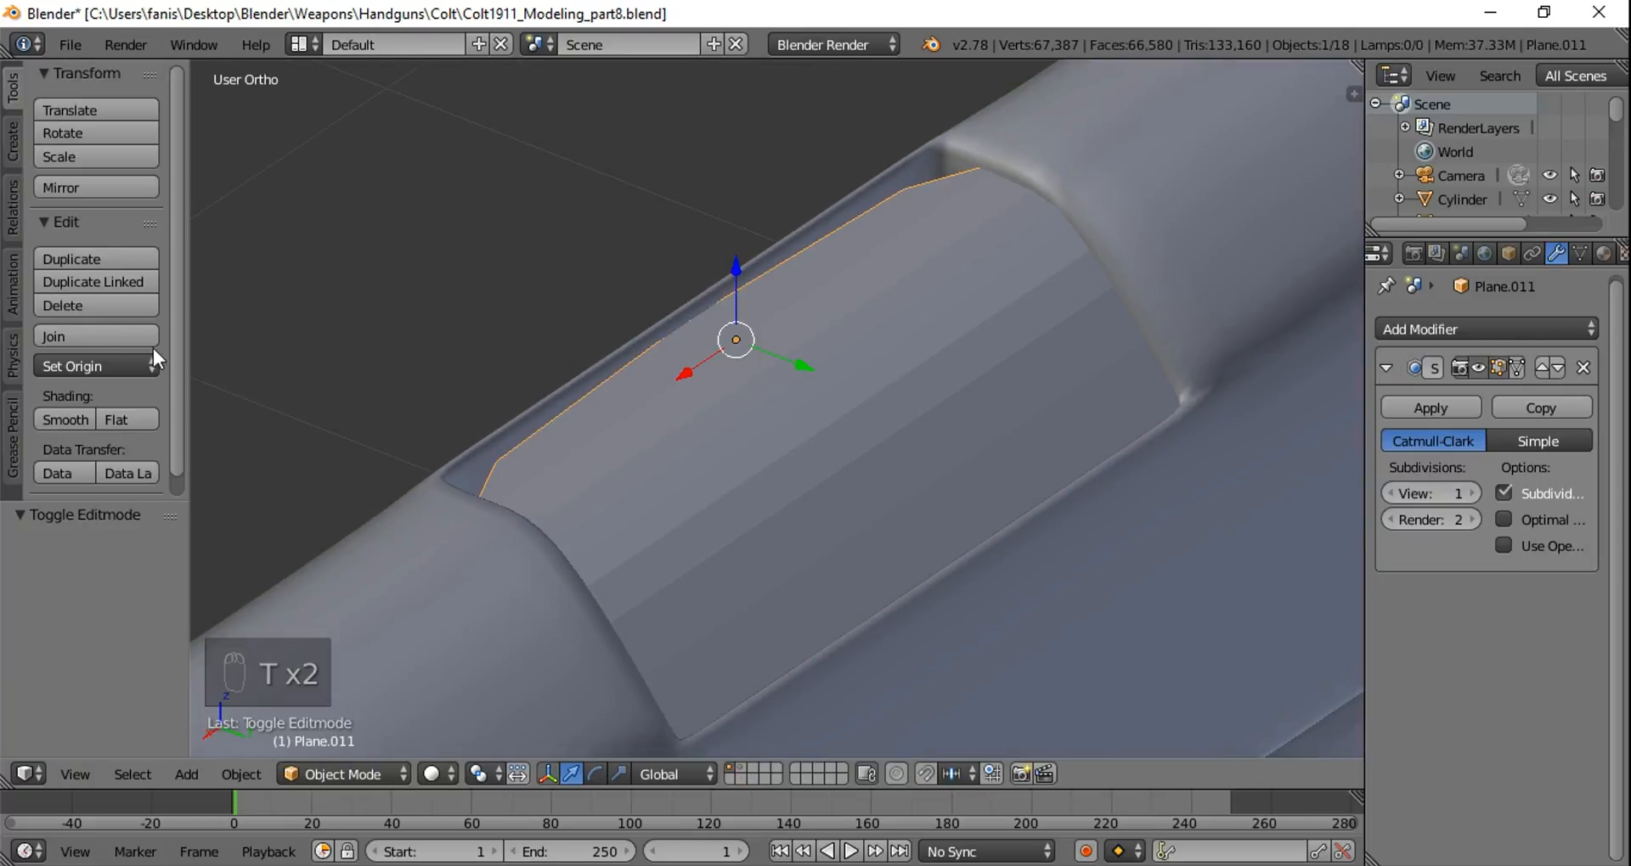
click(56, 414)
key(t)
key(Tab)
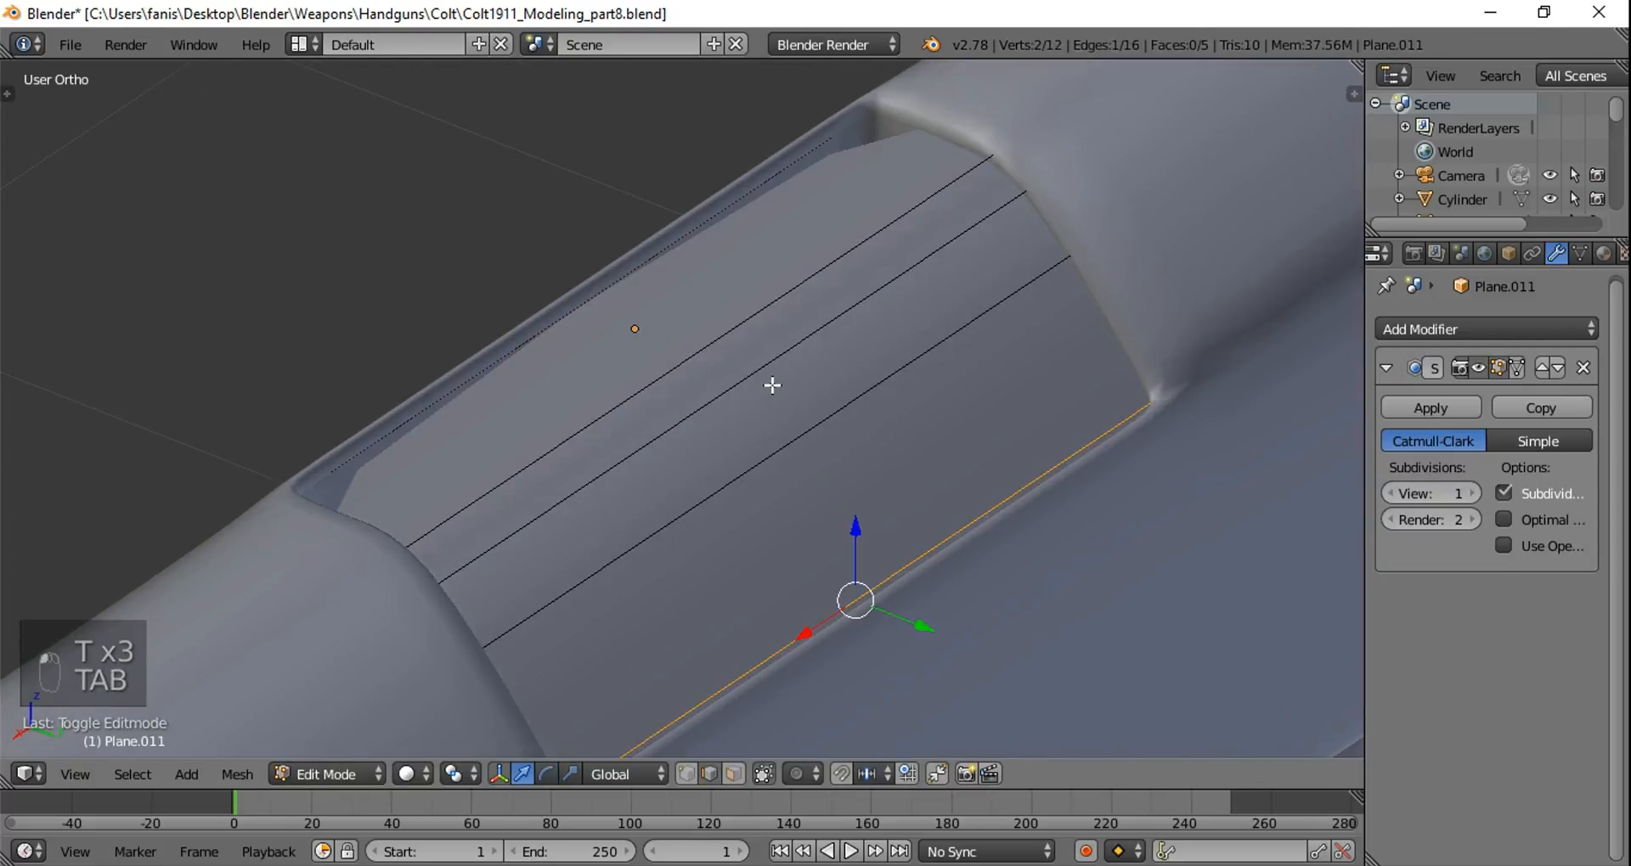
Step: Add a lengthwise loop cut close to the strip's upper inner edge and check the smoothed cover in object mode
middle_drag(757, 298, 747, 272)
key(ctrl+r)
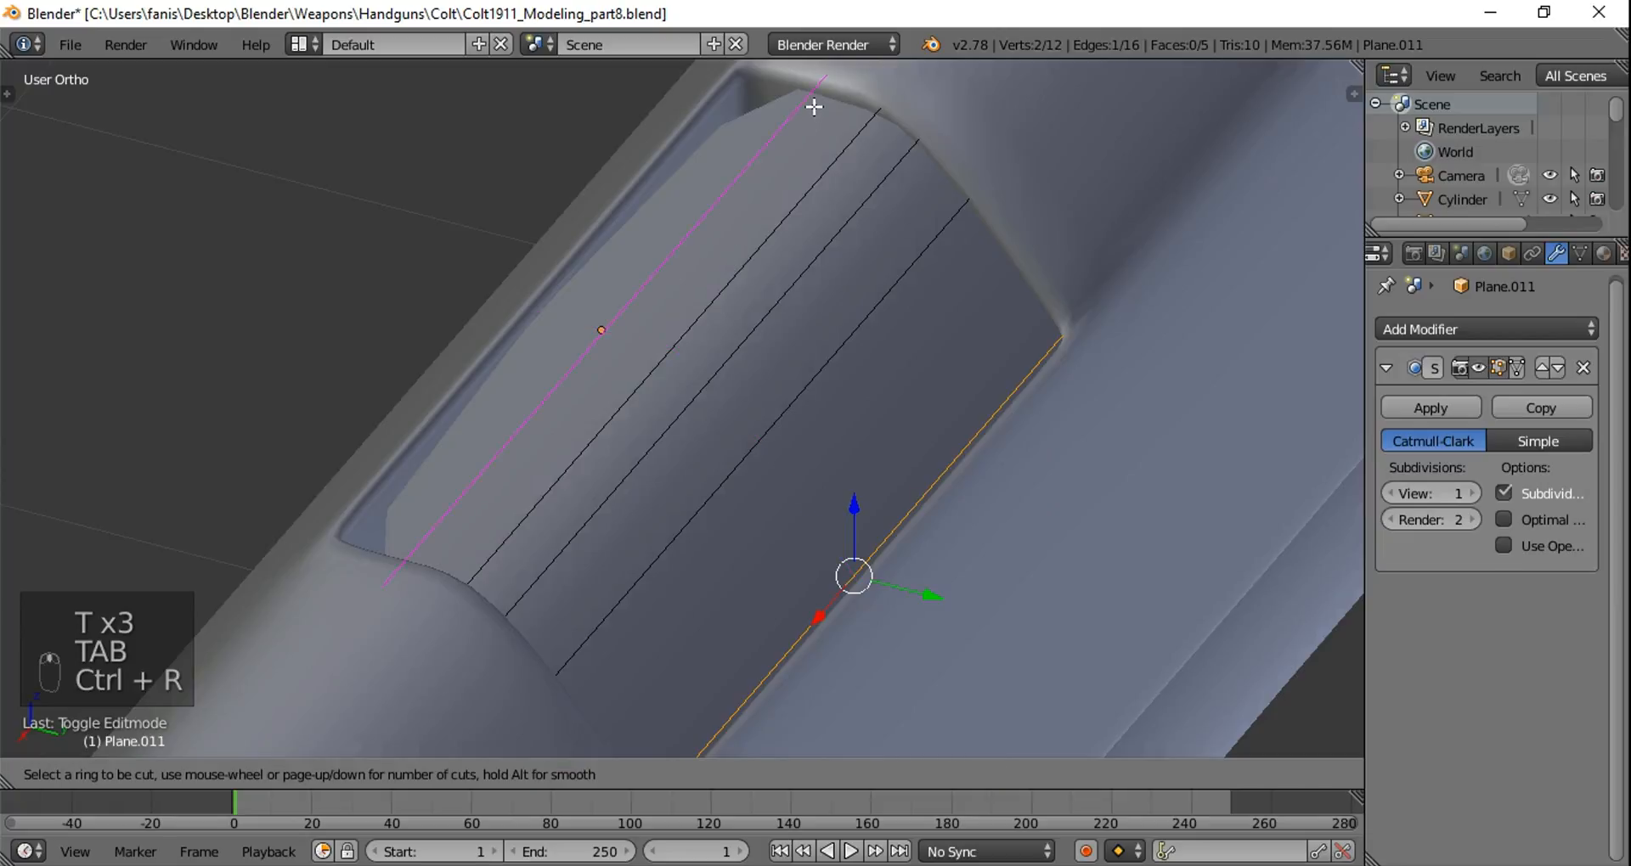
click(812, 110)
click(746, 111)
key(Tab)
middle_drag(1006, 247, 1033, 158)
scroll(1034, 159, down, 5)
middle_drag(1171, 321, 684, 391)
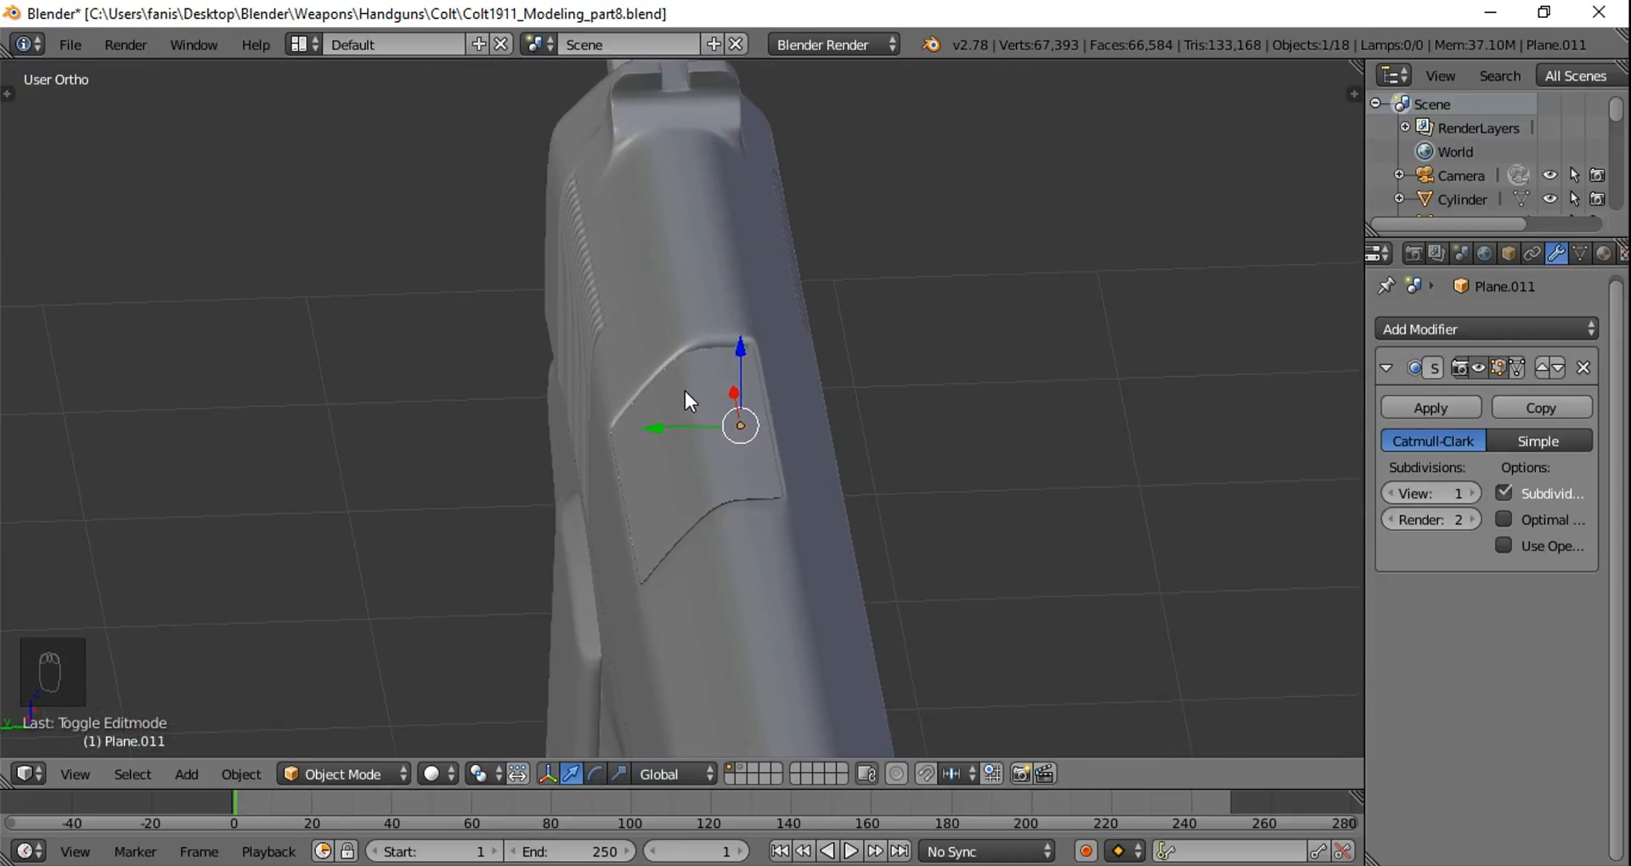
Step: Select the two lowest lengthwise edges of the port cover and shift them slightly along Y and Z
key(Tab)
scroll(807, 346, up, 5)
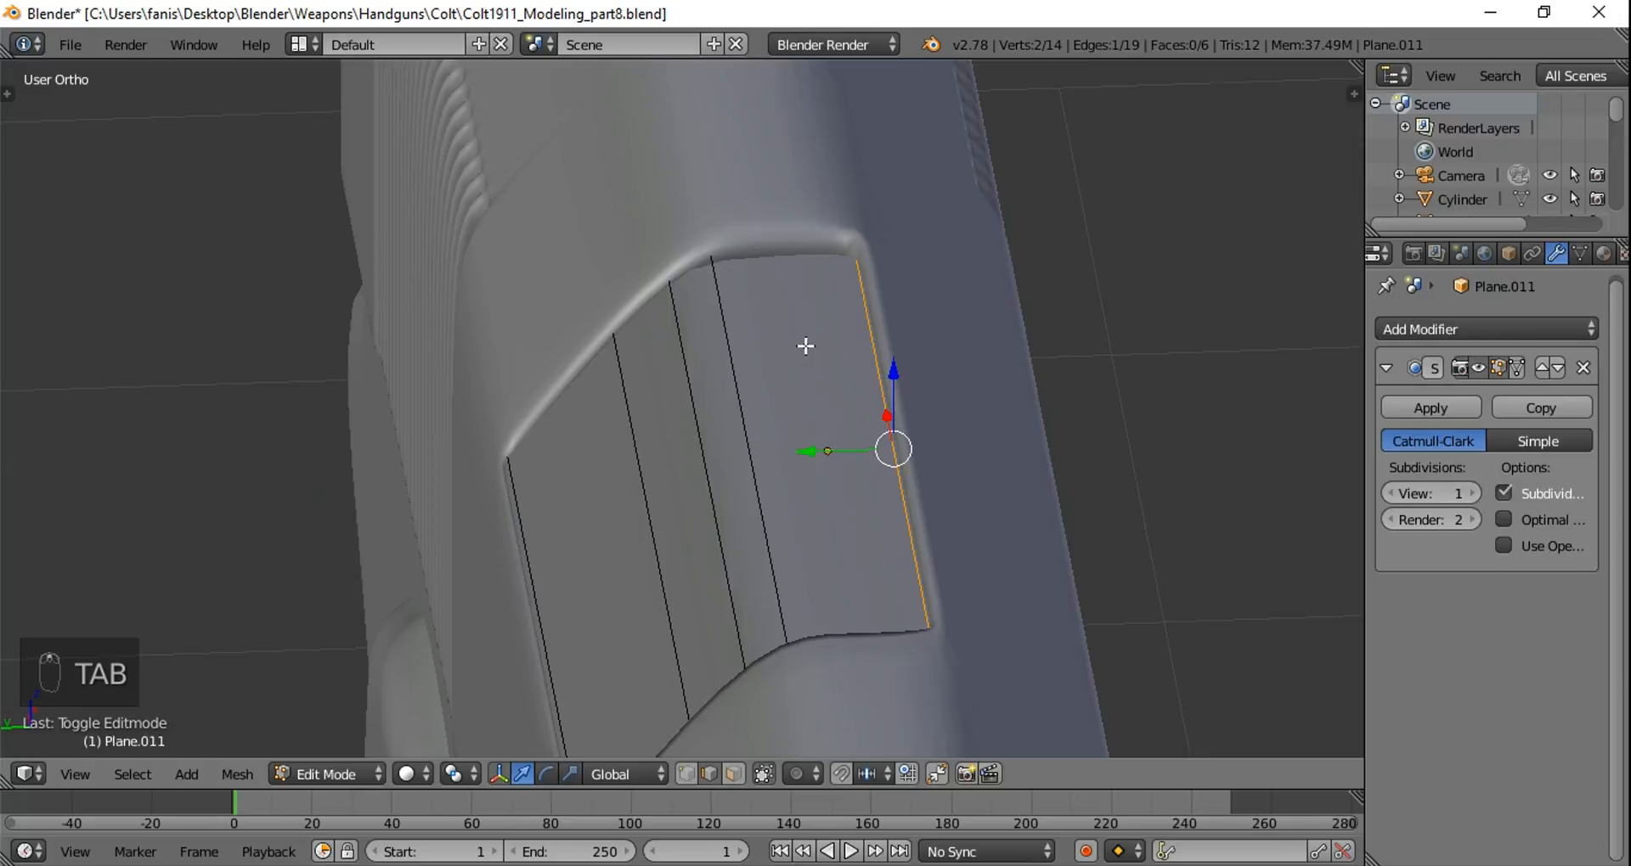
right_click(527, 539)
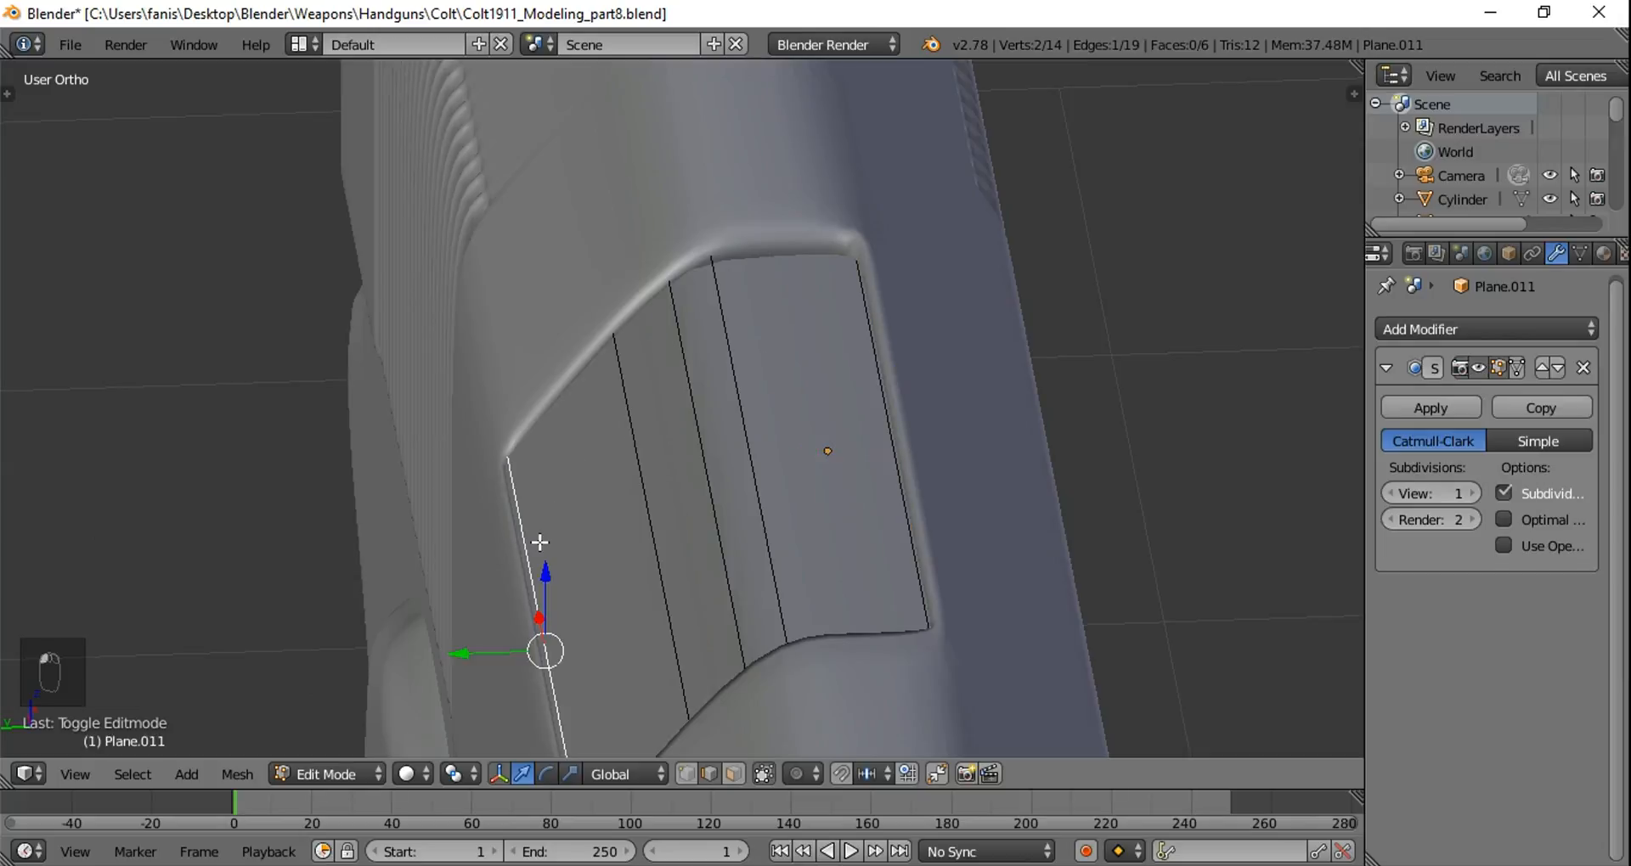
key(z)
shift+right_click(517, 553)
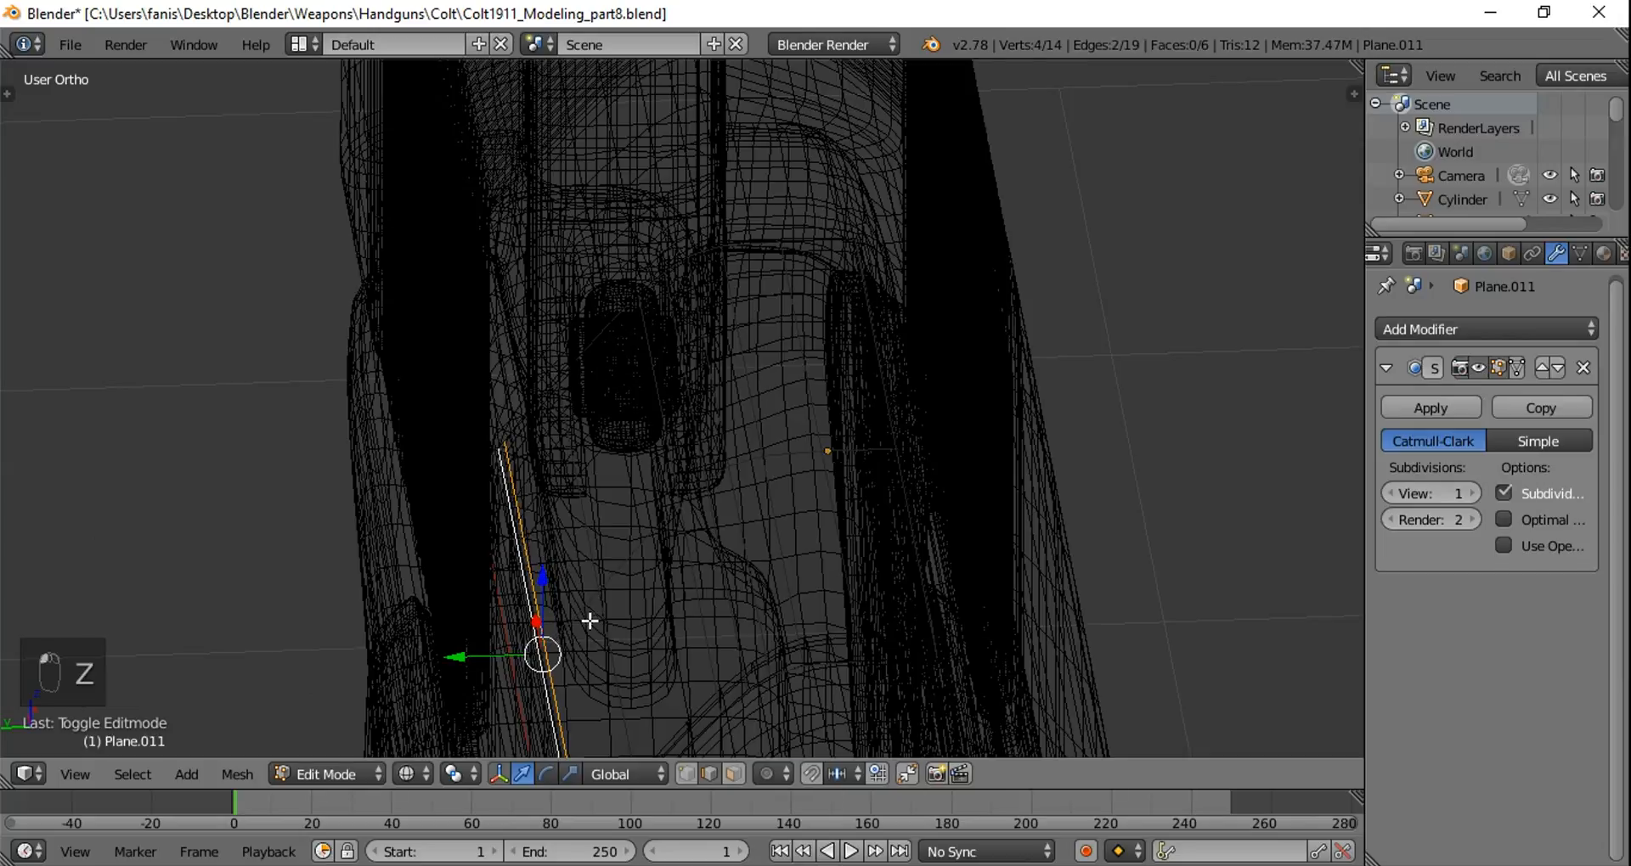
key(z)
drag(469, 660, 469, 661)
drag(547, 586, 541, 592)
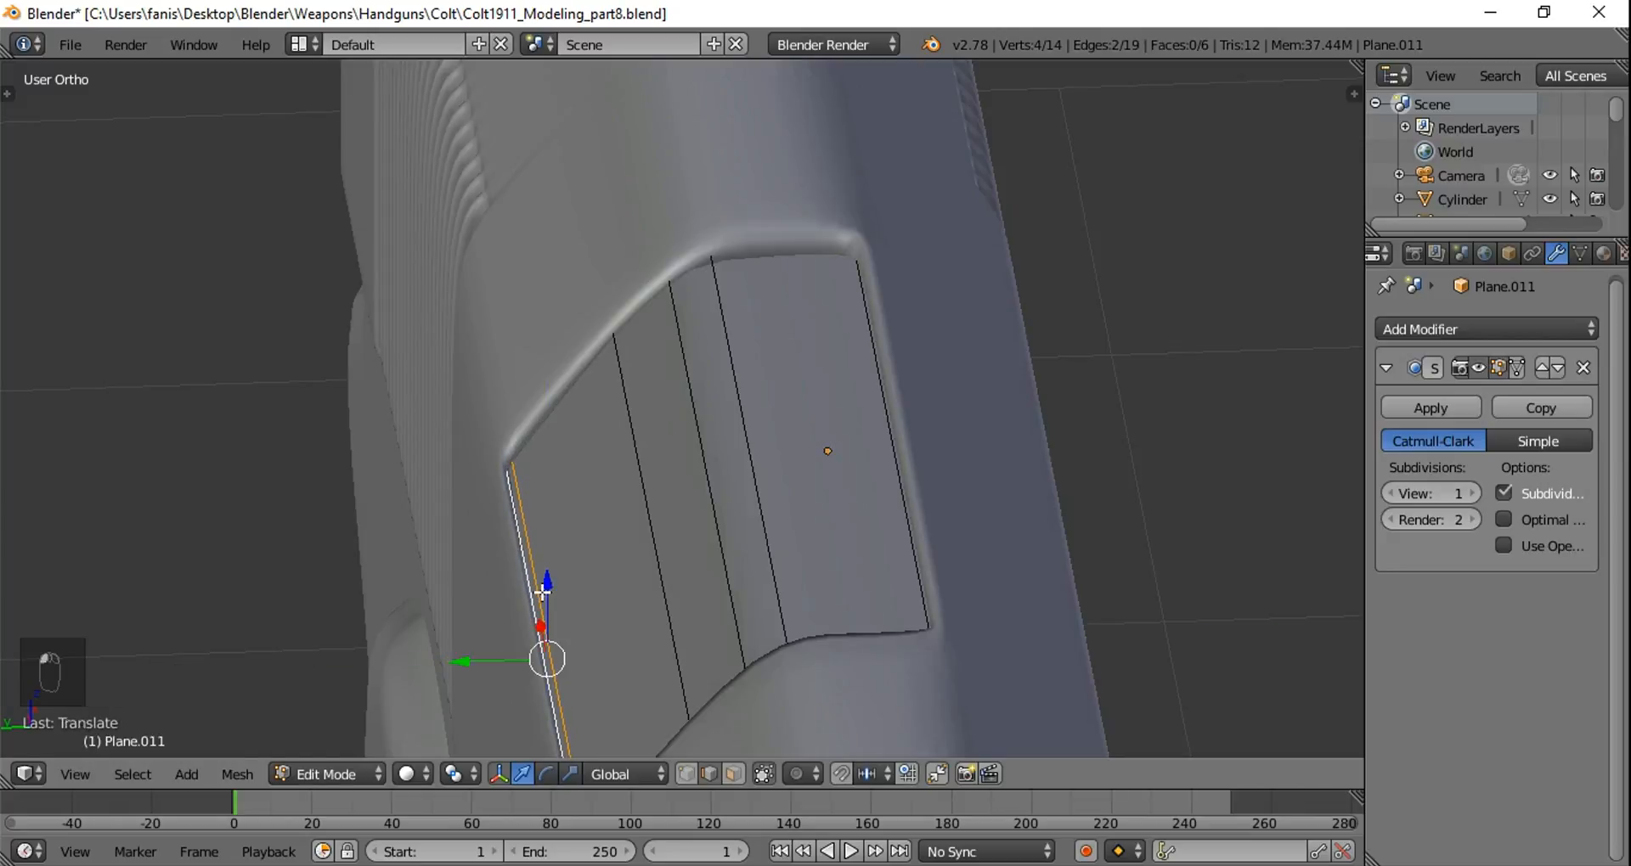
Step: Adjust the cover's middle lengthwise edges one at a time so the strip follows the slide's curvature
right_click(639, 487)
drag(652, 458, 658, 467)
right_click(691, 369)
drag(710, 402, 754, 381)
right_click(735, 367)
Step: Inspect the fitted port cover on the slide in object mode from several angles, including front view and wireframe
middle_drag(826, 408, 1252, 358)
scroll(1088, 374, down, 4)
key(Tab)
middle_drag(1073, 382, 1042, 467)
scroll(1041, 467, down, 5)
key(KP_1)
scroll(1024, 447, up, 3)
scroll(1024, 451, up, 3)
key(z)
key(z)
middle_drag(1015, 437, 656, 465)
scroll(656, 466, down, 3)
Step: Deselect all objects and review the whole pistol from the side, the muzzle end and the front view
key(a)
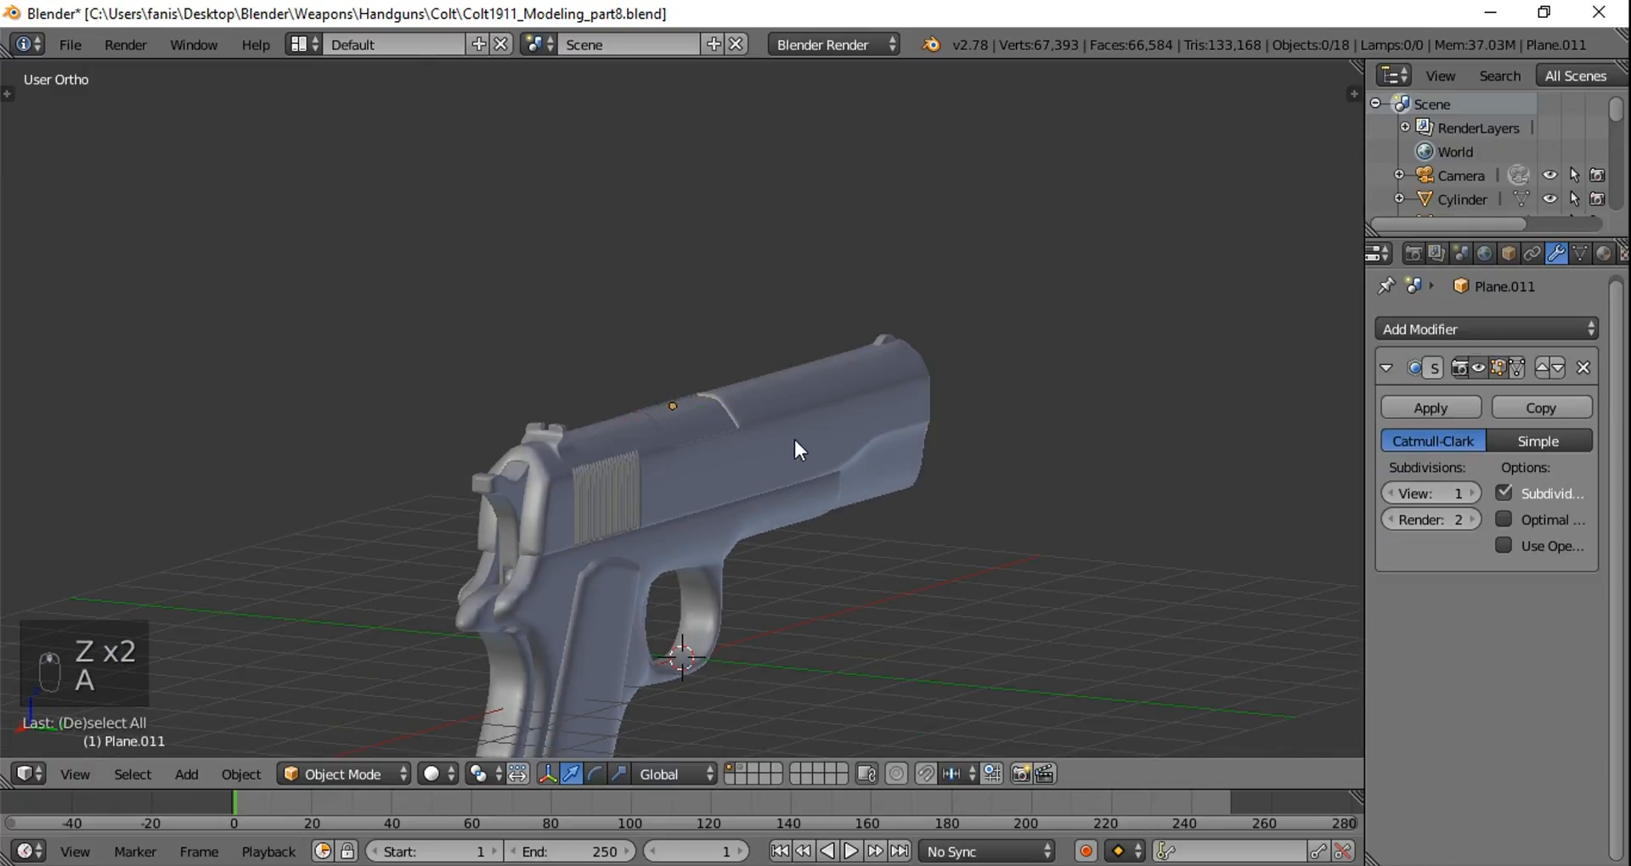
right_click(690, 552)
key(a)
scroll(900, 459, up, 5)
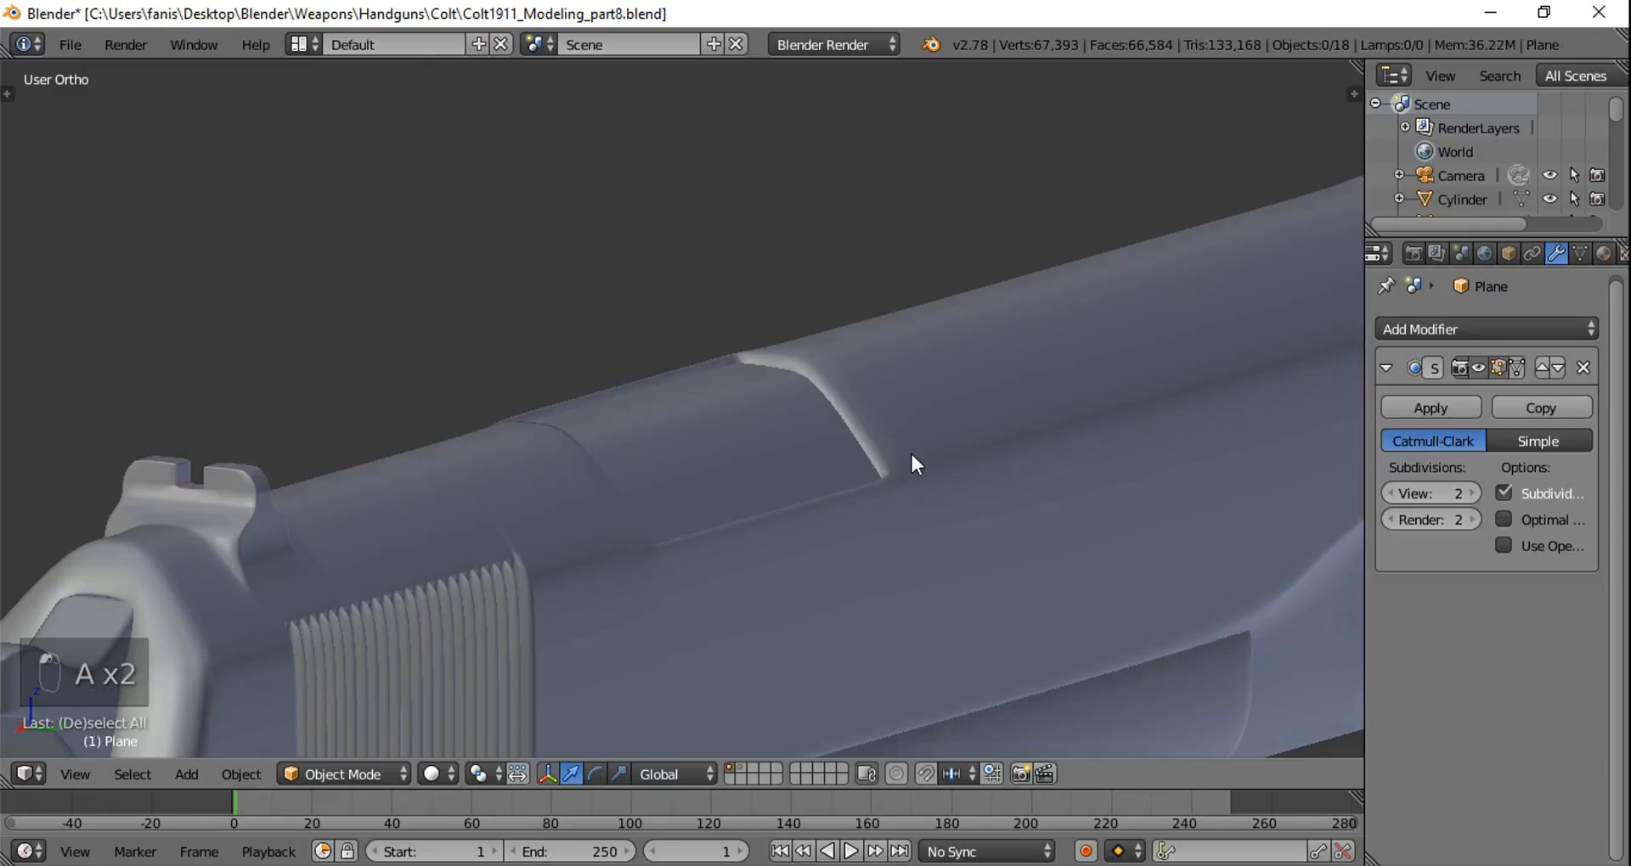
middle_drag(987, 447, 502, 501)
scroll(575, 468, down, 4)
scroll(684, 527, down, 3)
shift+middle_drag(793, 552, 821, 422)
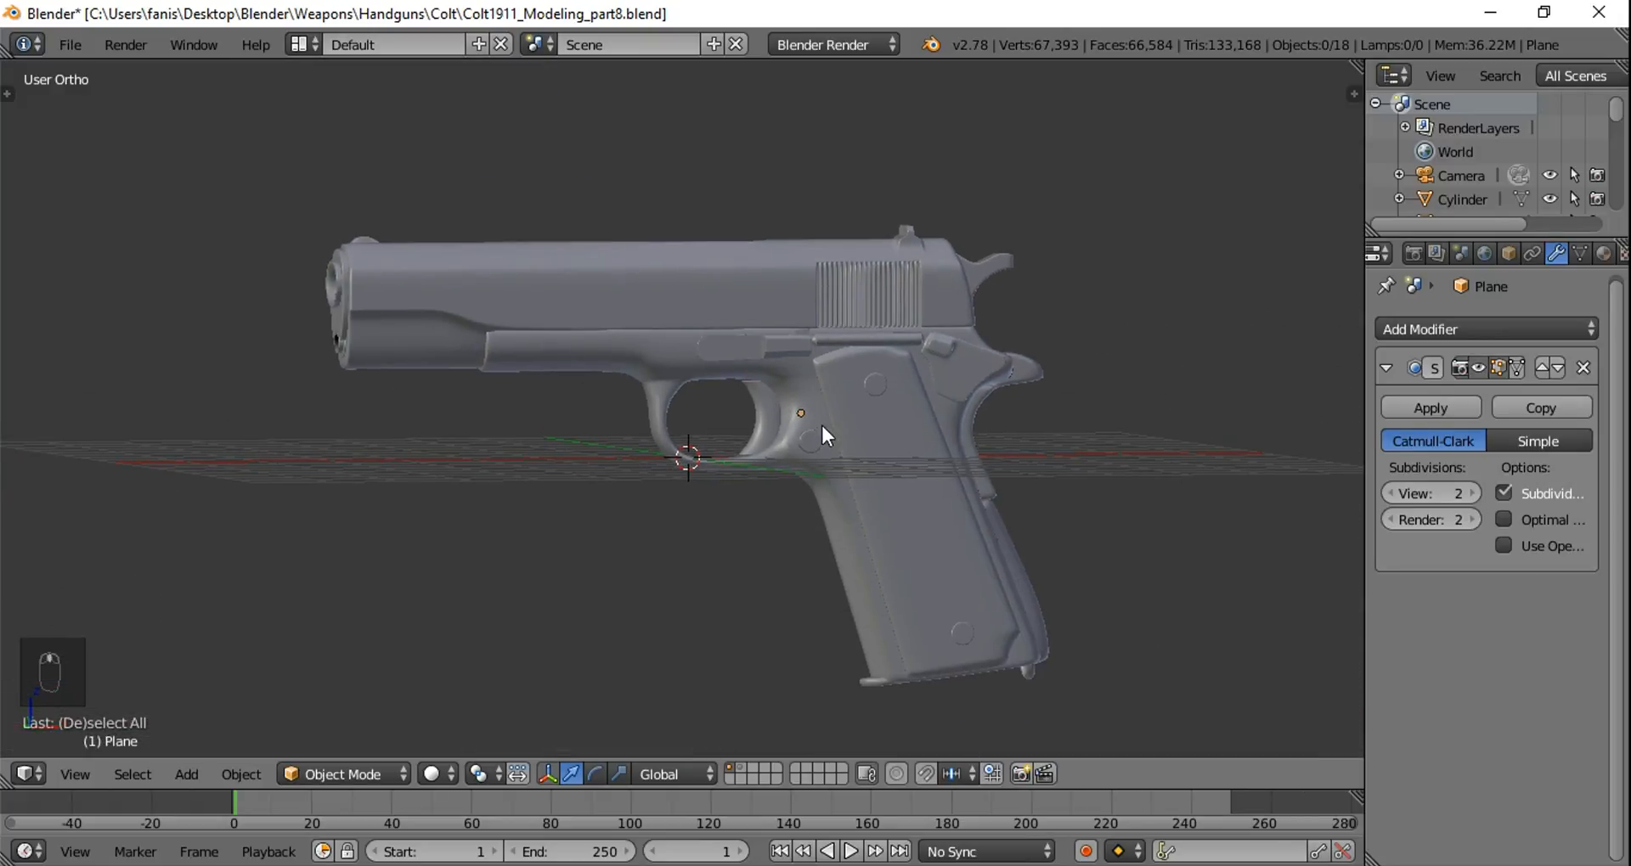
key(KP_1)
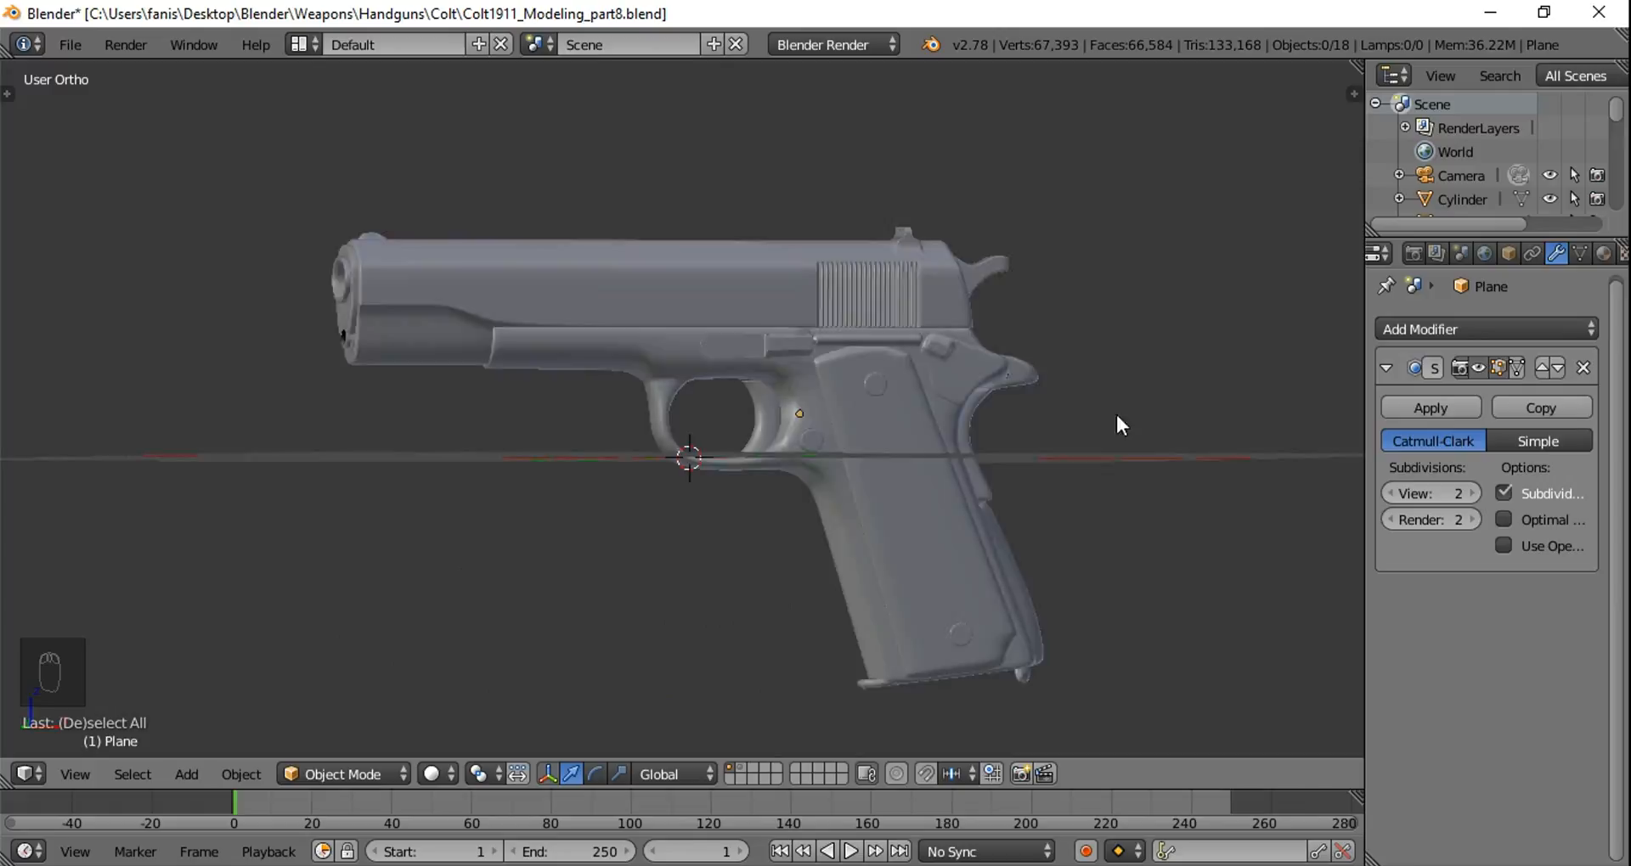
middle_drag(1183, 430, 1316, 418)
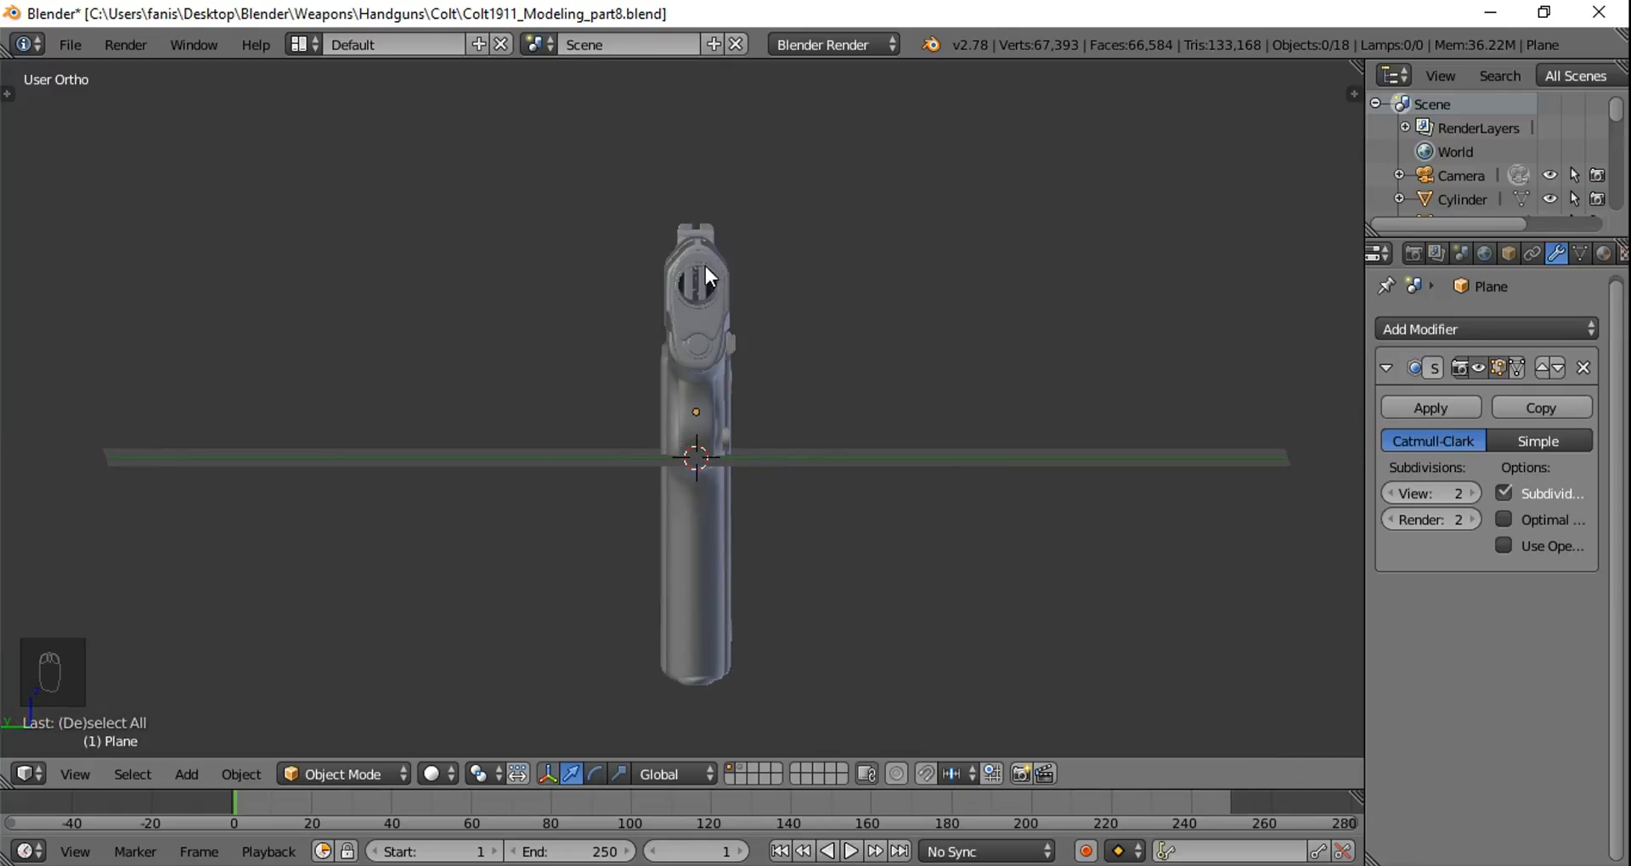
middle_drag(758, 289, 208, 302)
key(KP_1)
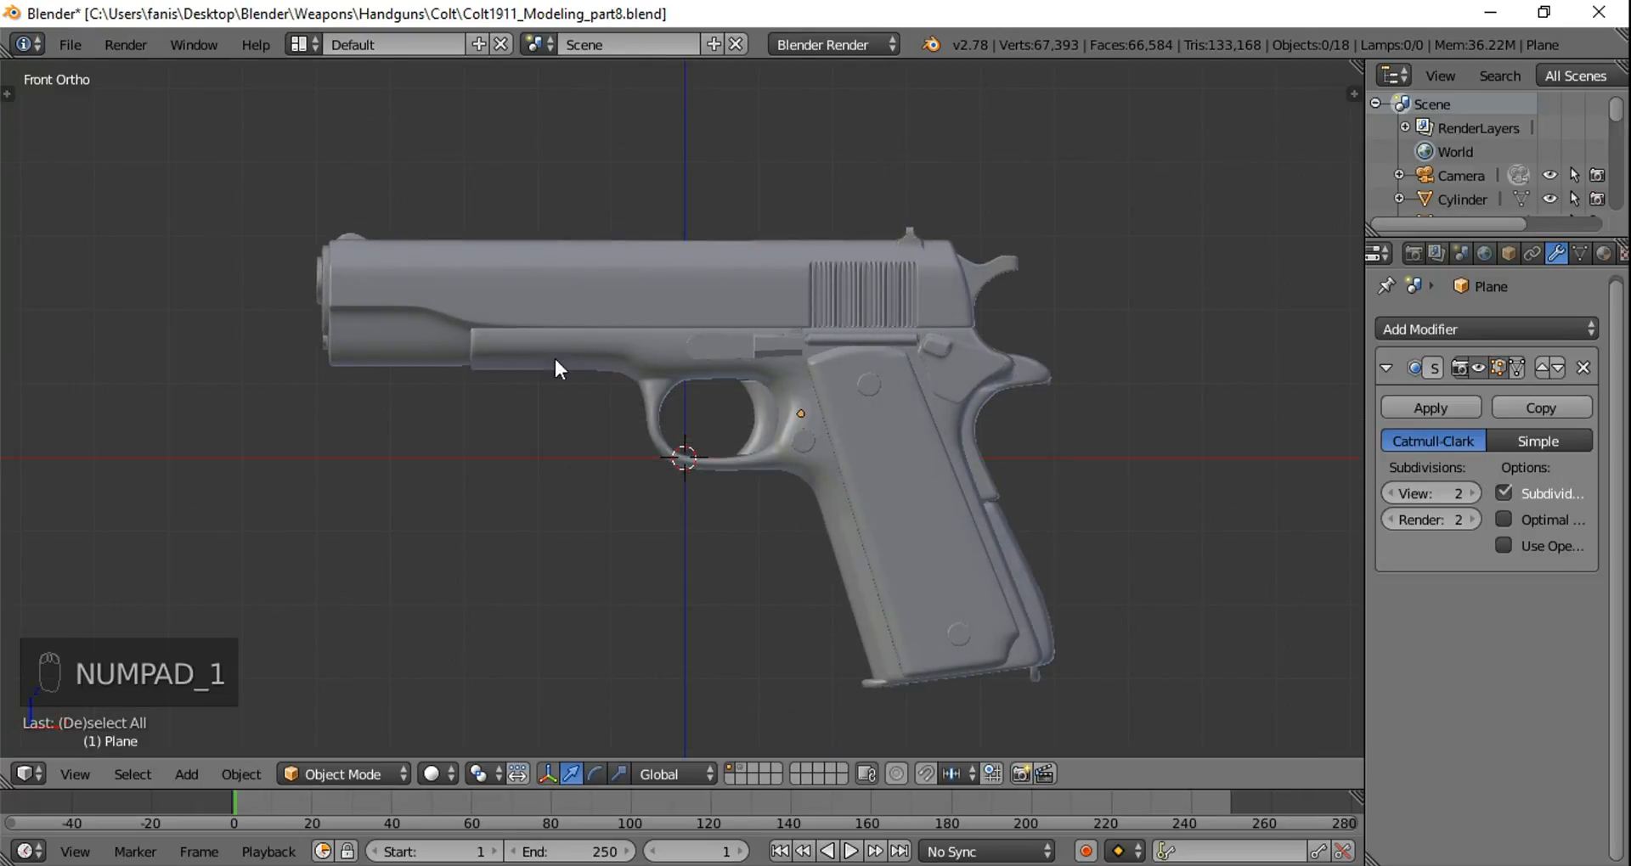